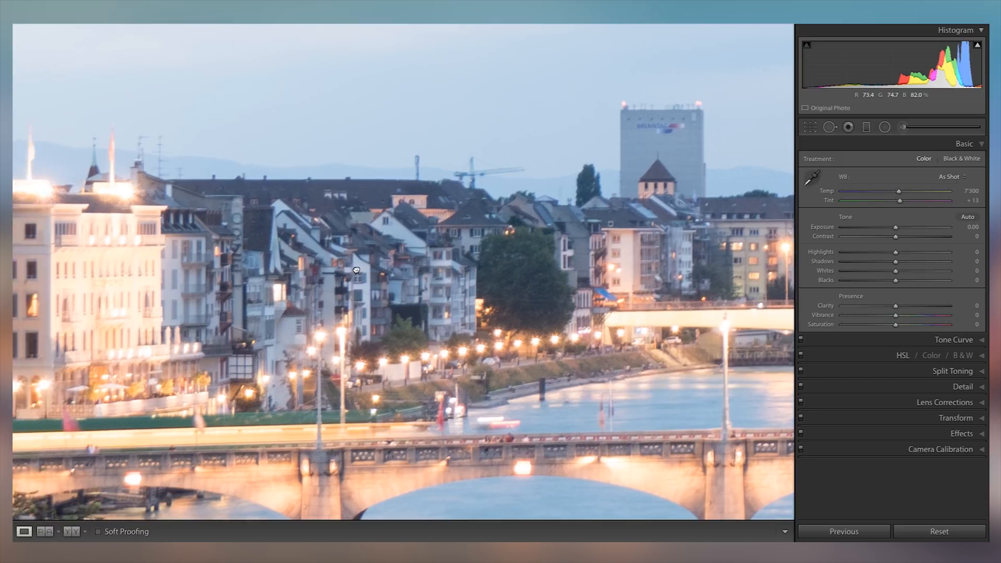
Lower Exposure to −2.90, set Highlights to −100 and raise Whites to +70
drag(588, 285, 369, 252)
drag(549, 291, 397, 273)
click(397, 272)
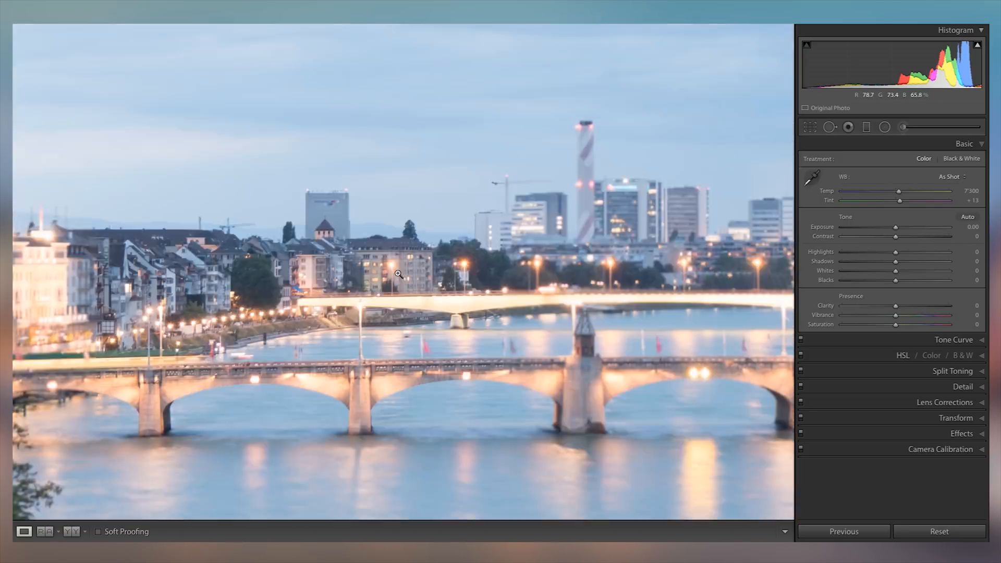
drag(896, 228, 865, 227)
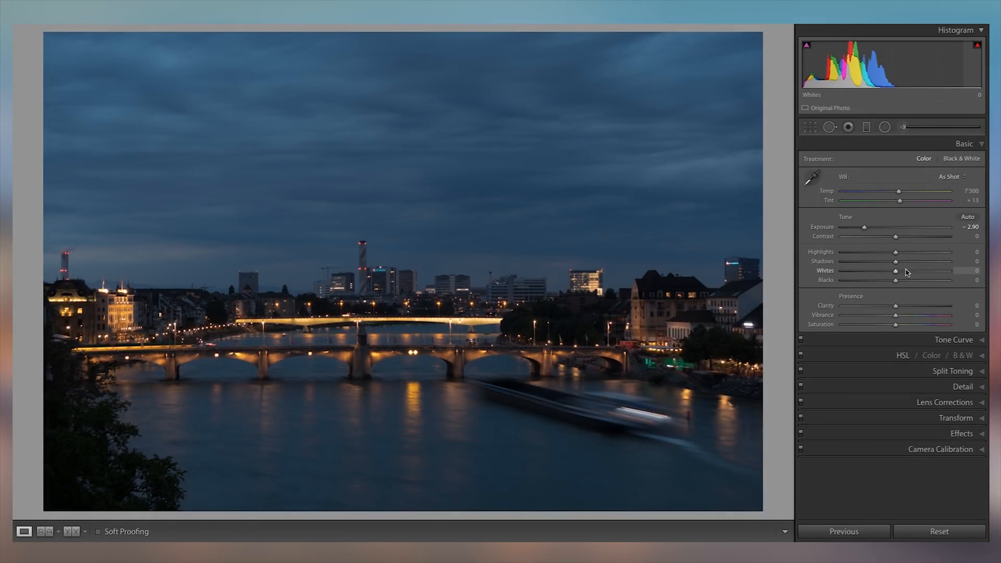
drag(903, 274, 798, 257)
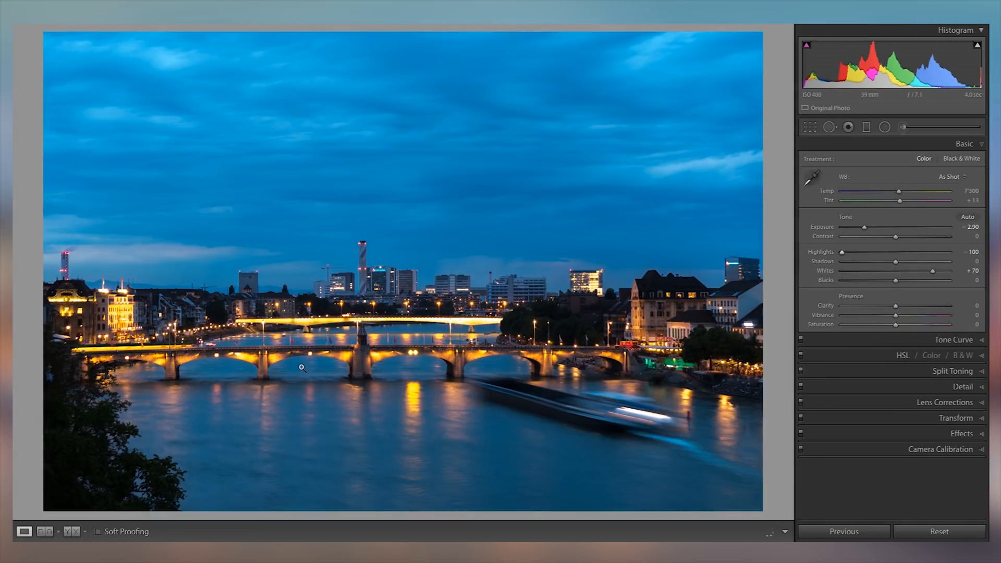
Rebalance the photo's tones with Highlights at −64, Whites at +37 and Exposure at −1.30
click(431, 319)
click(540, 342)
click(892, 253)
drag(892, 257, 917, 273)
click(903, 272)
drag(865, 228, 885, 233)
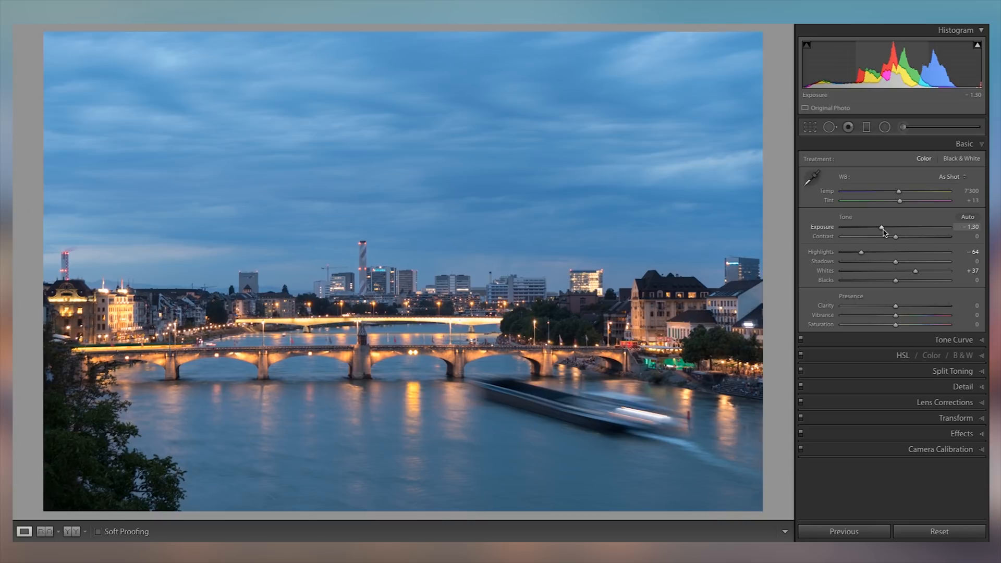
Try Contrast at +54 and Blacks at −25, and reset both to their defaults
drag(895, 237, 927, 240)
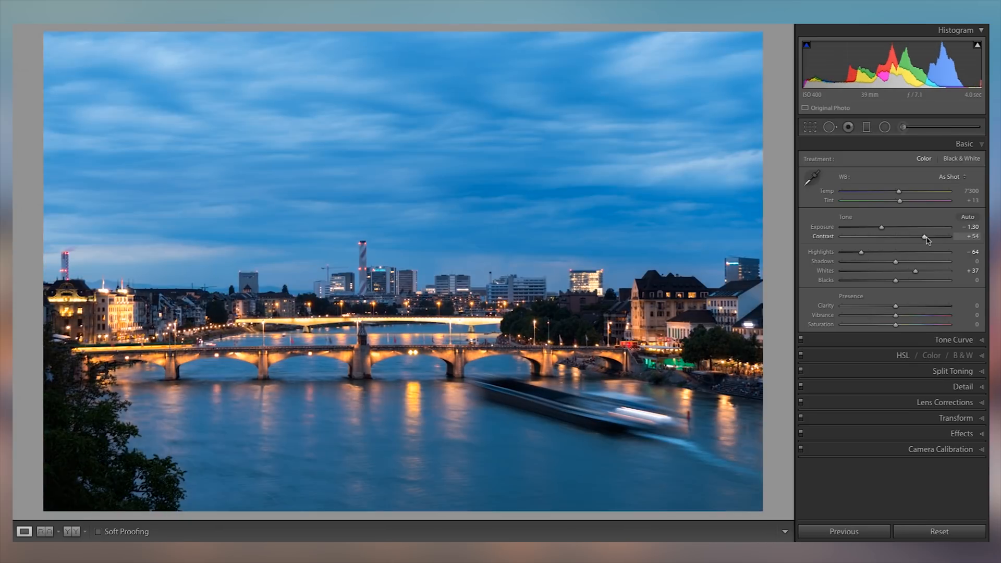
drag(896, 281, 883, 282)
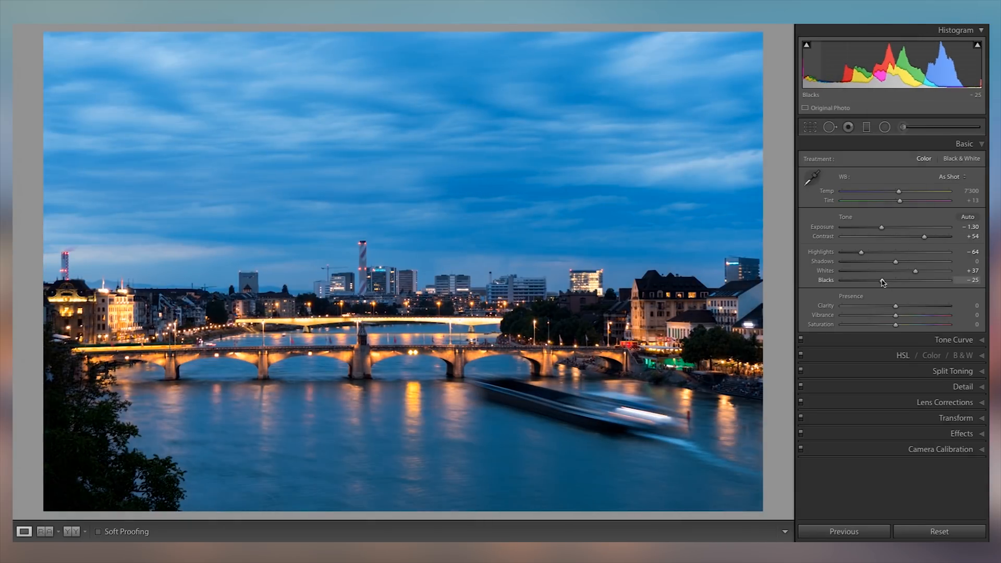
double_click(832, 279)
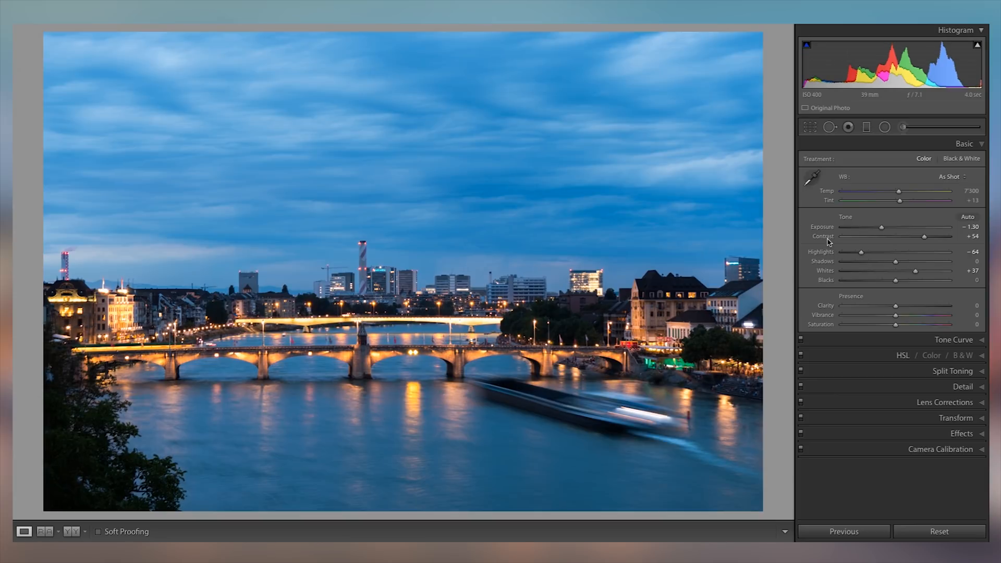
double_click(828, 237)
Inspect the buildings and bridges up close while trying Blacks at −38, and reset Blacks to its default
click(669, 347)
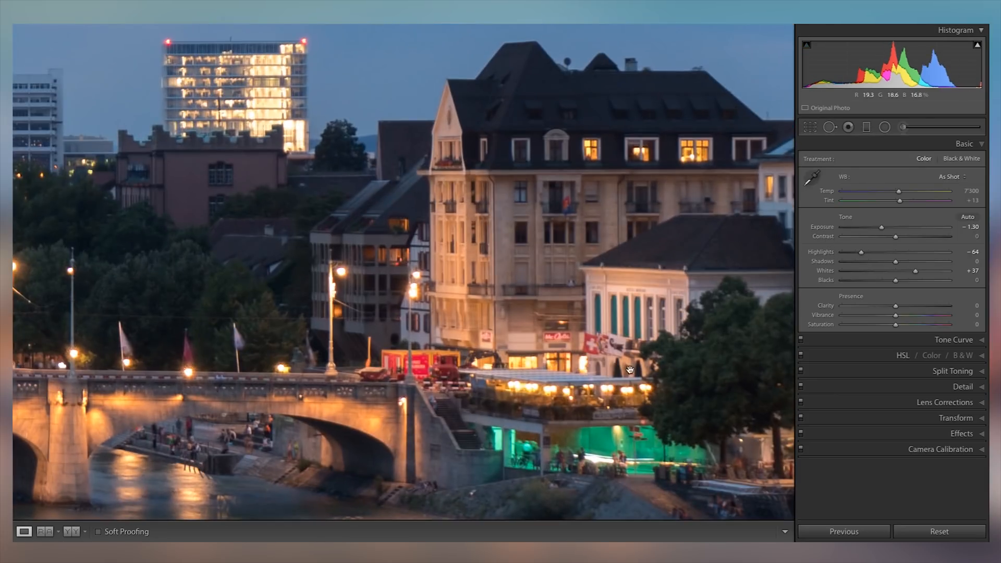
drag(373, 293, 528, 296)
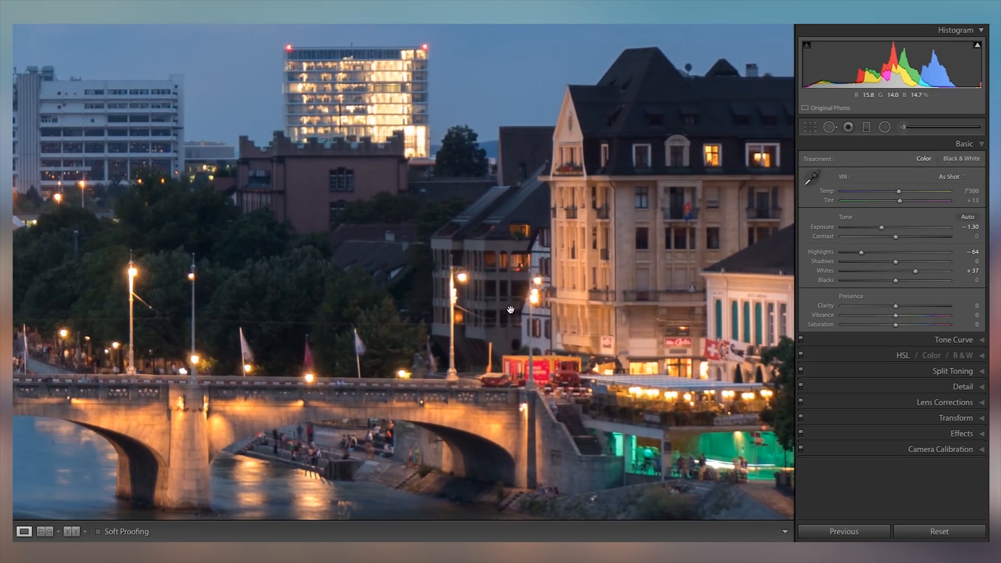
drag(380, 291, 614, 294)
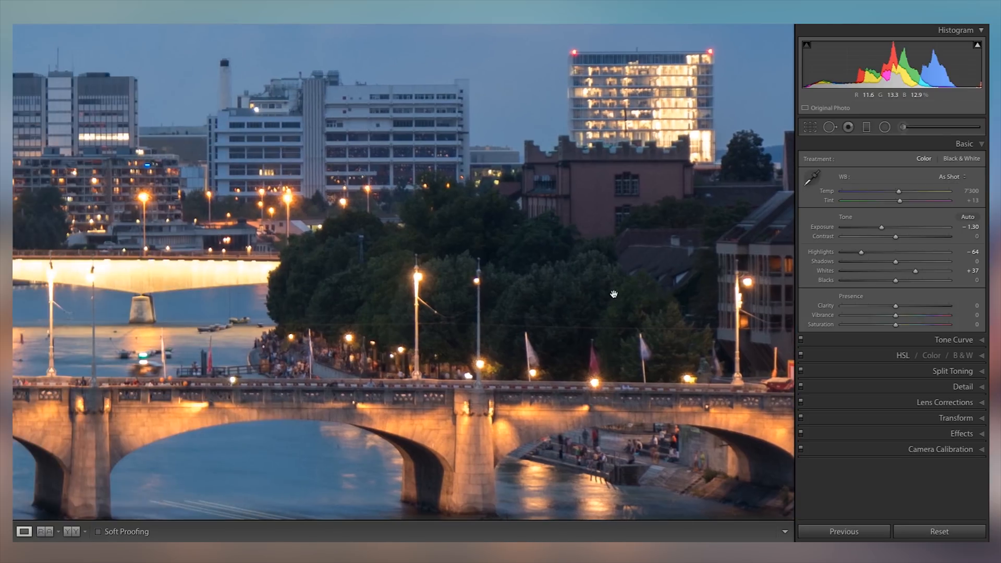
drag(391, 298, 755, 322)
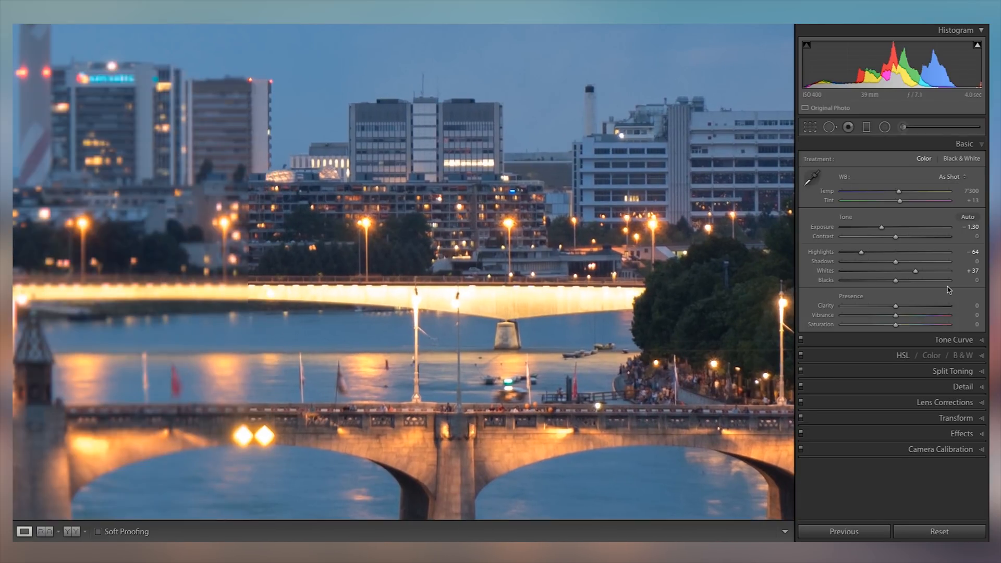
drag(884, 284, 863, 283)
drag(112, 287, 532, 308)
click(532, 307)
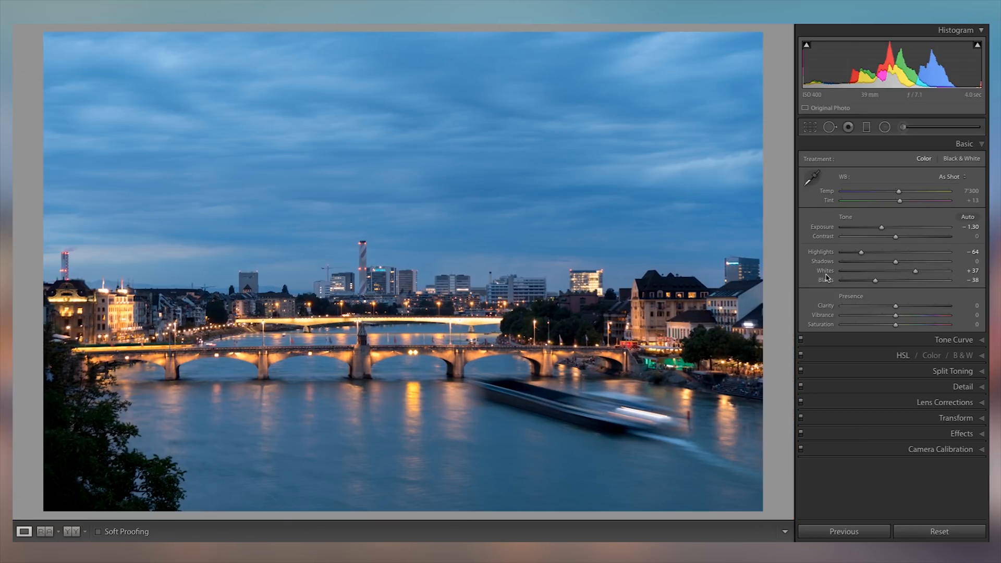
double_click(825, 280)
Open up the dark areas with Shadows at +100 and Blacks at +39, and set Contrast to +36
drag(914, 263, 919, 287)
click(897, 236)
drag(898, 239, 915, 239)
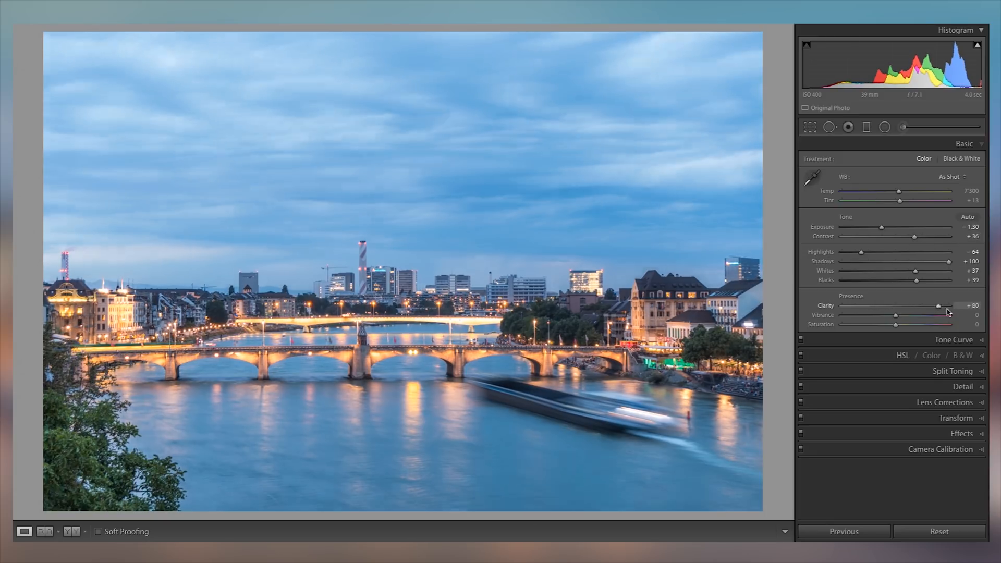
Discard the strong Clarity boost, inspect the bridges, river and skyline up close, and set Clarity to −18
double_click(829, 308)
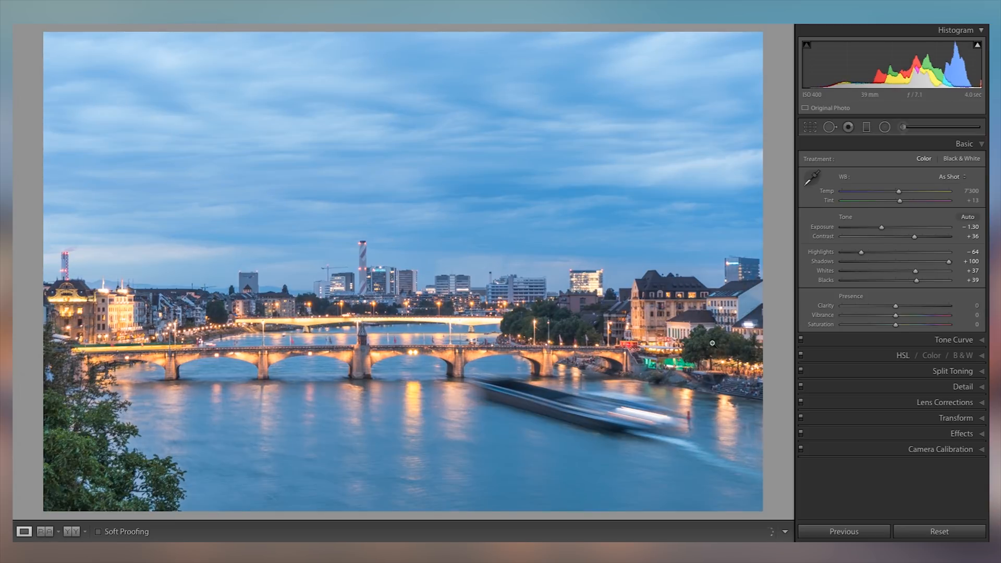
click(589, 342)
drag(357, 258, 628, 374)
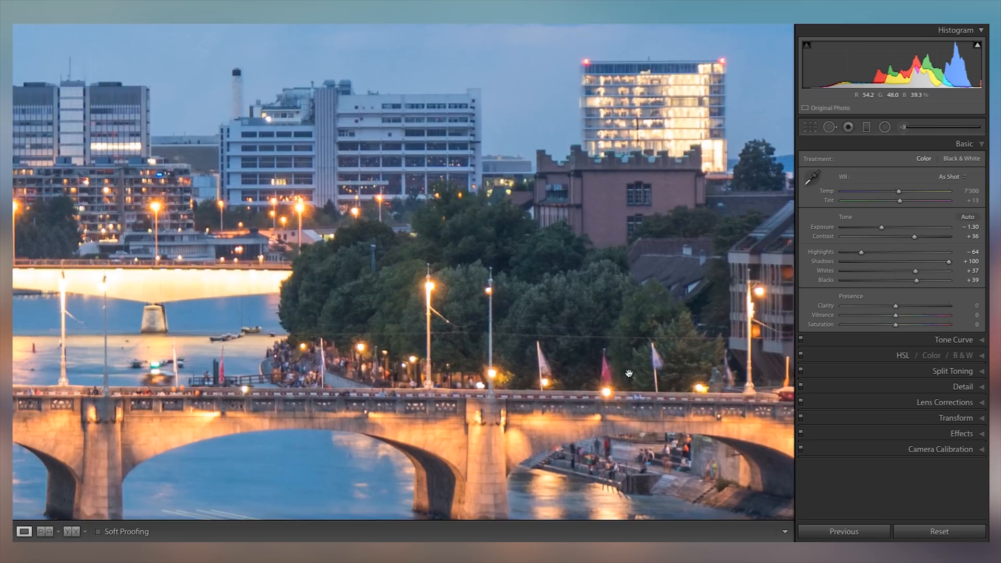
click(444, 358)
click(527, 438)
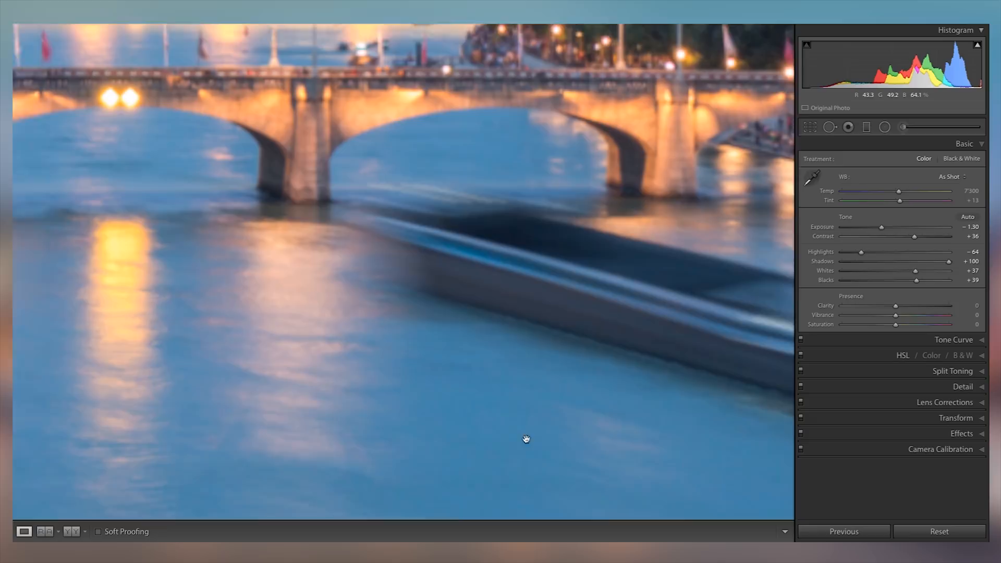
drag(529, 130, 694, 397)
drag(548, 157, 618, 354)
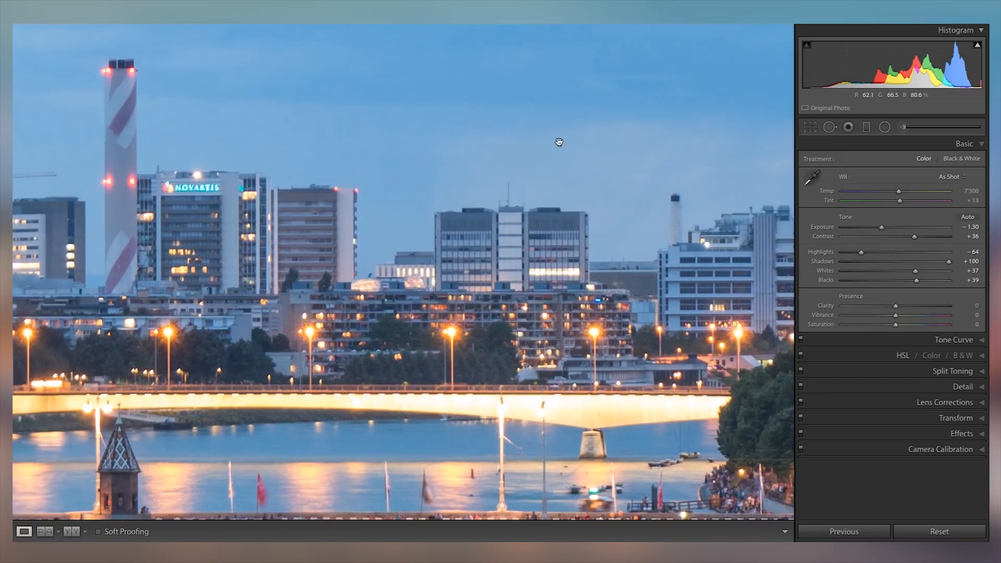
drag(584, 275, 543, 287)
click(543, 287)
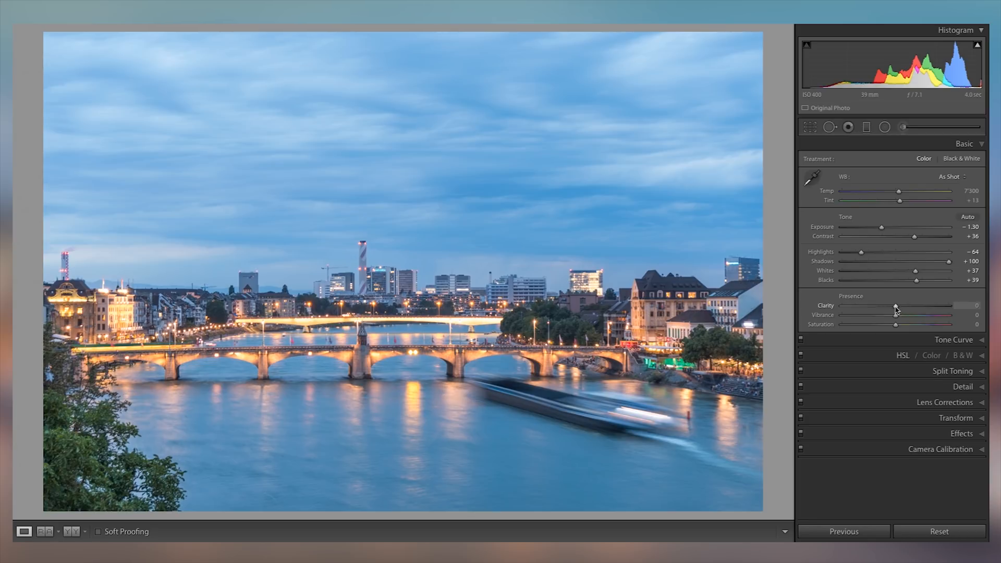
drag(889, 309, 886, 308)
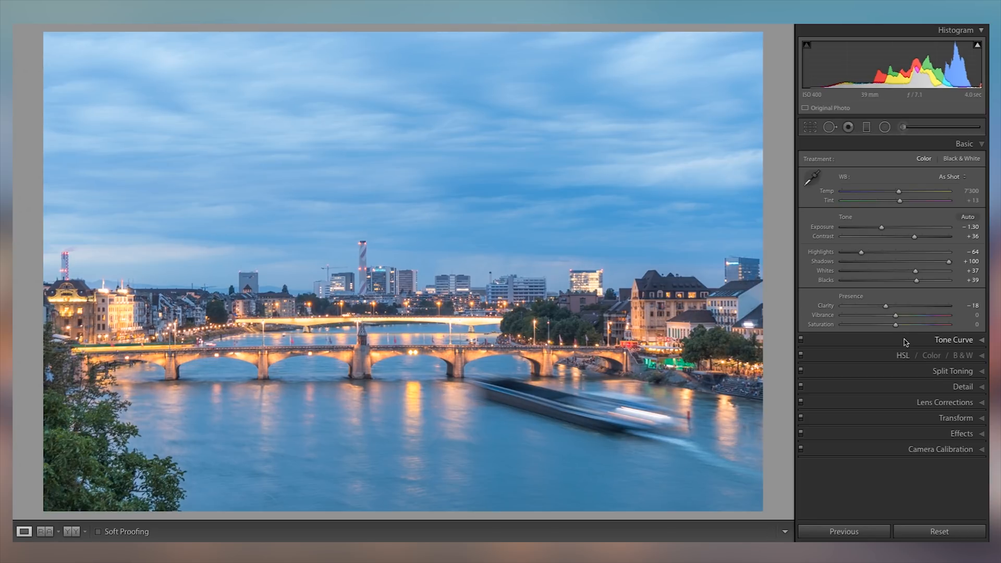
Try Vibrance at +79 and a reduced Saturation, resetting each to its default
drag(888, 316, 937, 316)
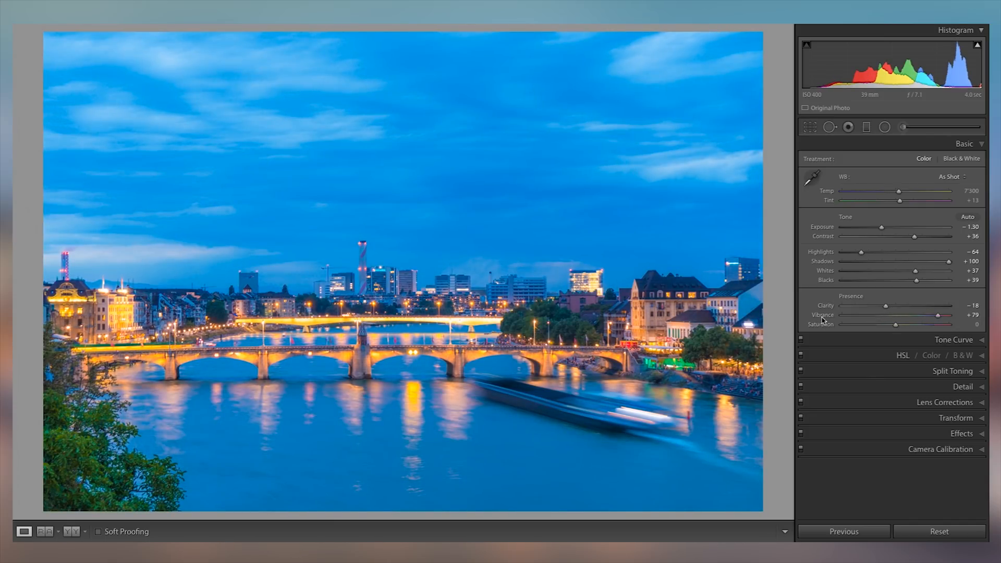
double_click(822, 316)
drag(893, 325, 879, 325)
double_click(878, 325)
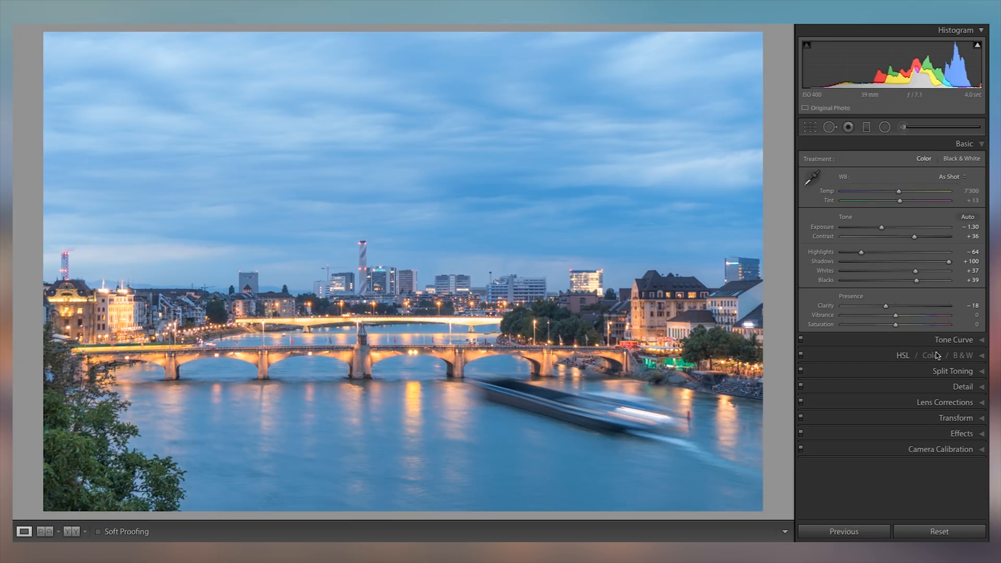
Try a much warmer white balance temperature and reset it to the as-shot value
click(909, 376)
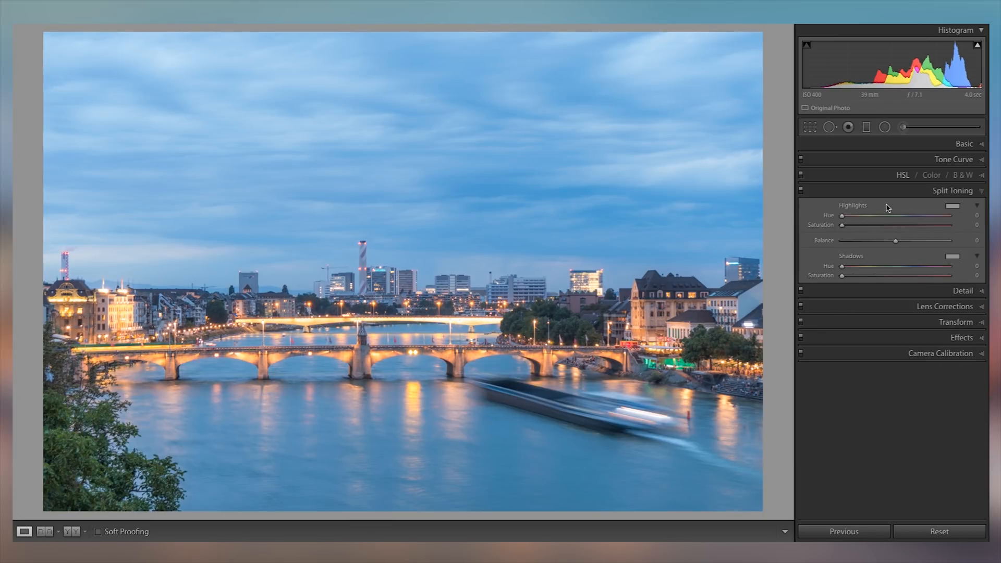
click(893, 147)
drag(897, 191, 939, 192)
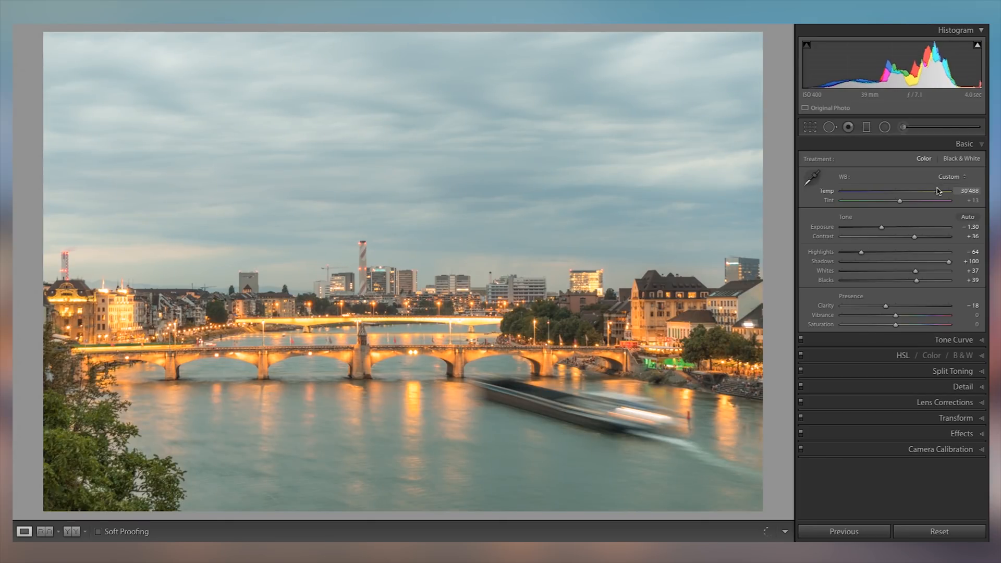
double_click(834, 192)
Cool the white balance to a Temp of 6049 and set Tint to +18
drag(894, 195, 890, 196)
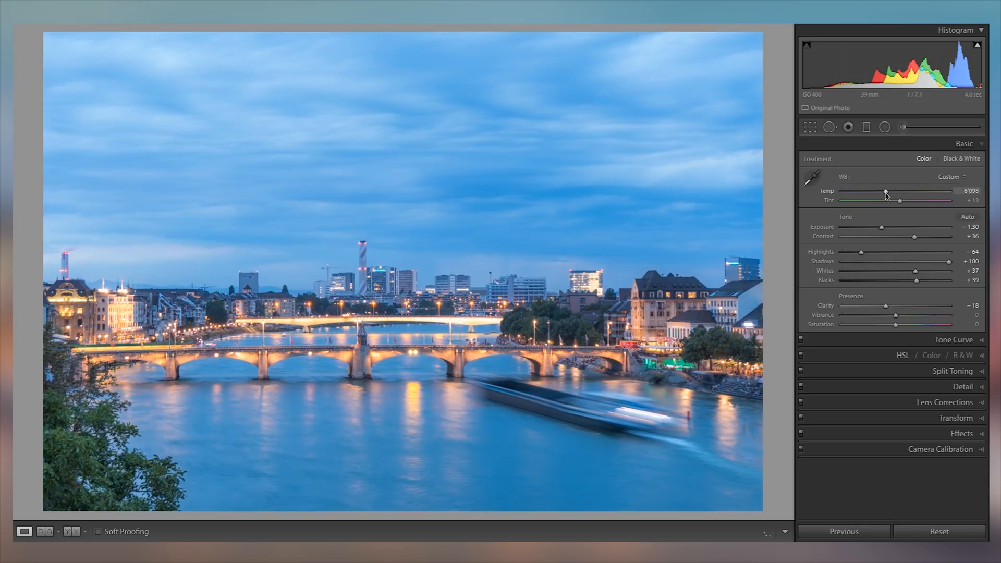
drag(900, 201, 904, 203)
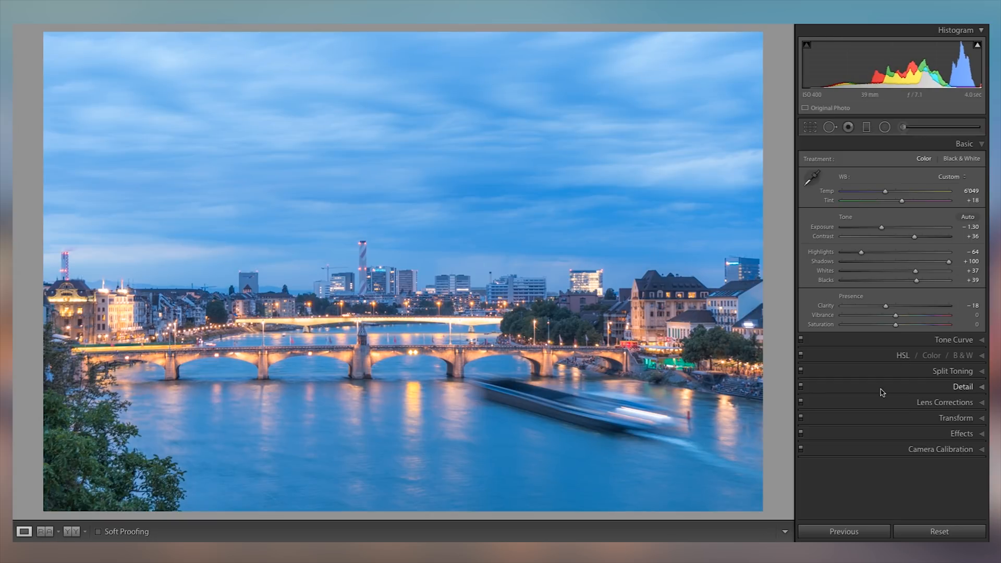
Split-tone the highlights with an orange tint at hue 38 and saturation 61
click(892, 372)
click(953, 207)
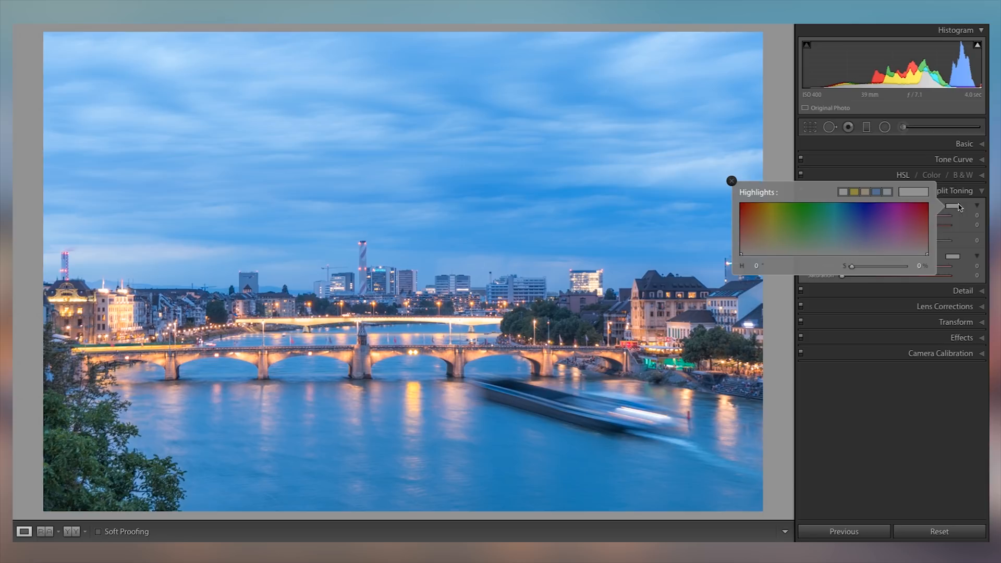
click(757, 226)
mouse_move(767, 225)
mouse_down()
mouse_move(778, 219)
mouse_move(763, 199)
mouse_up()
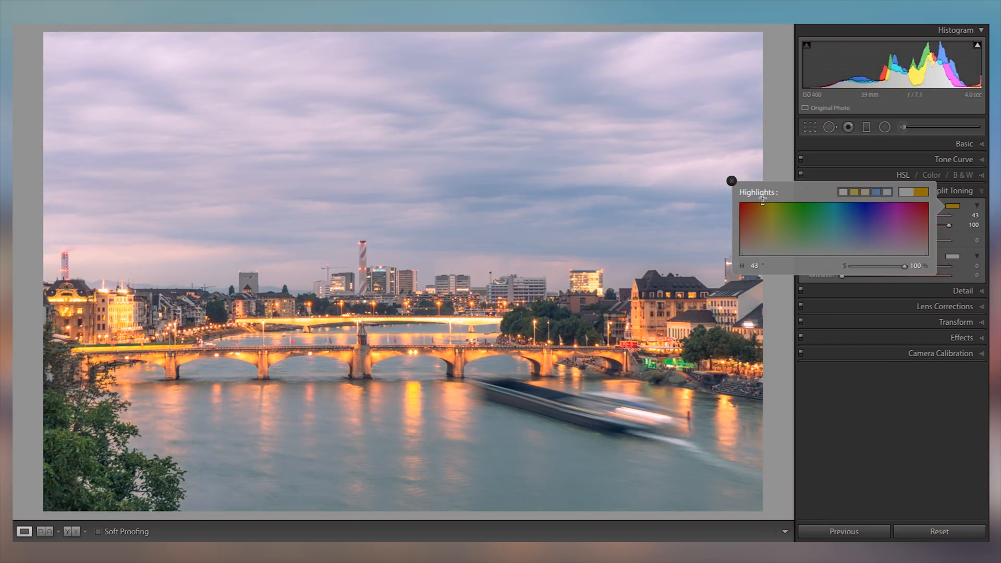
mouse_move(762, 200)
mouse_down()
mouse_move(842, 198)
mouse_move(851, 216)
mouse_move(925, 241)
mouse_move(764, 241)
mouse_move(760, 201)
mouse_up()
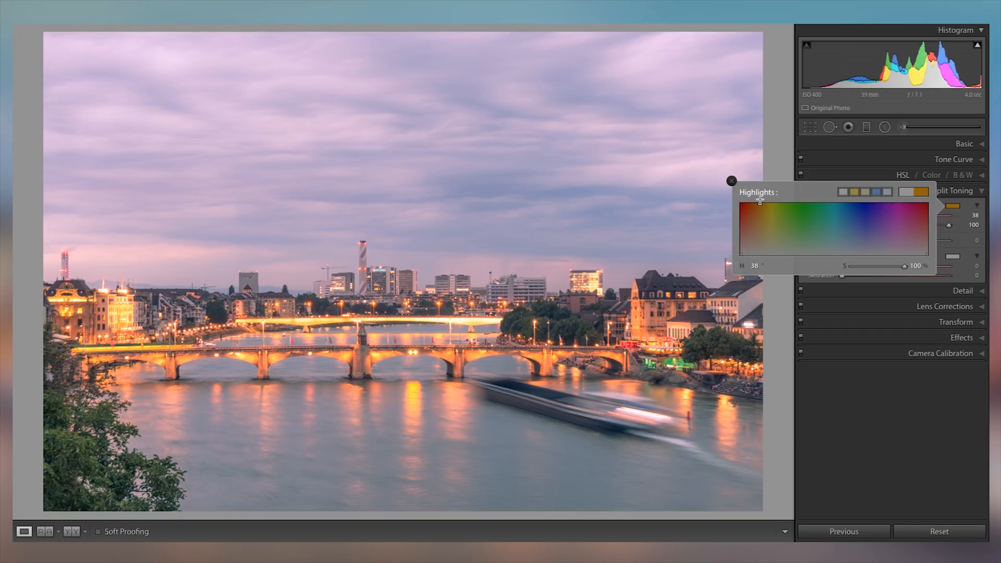
mouse_move(880, 271)
mouse_down()
mouse_move(846, 267)
mouse_move(884, 268)
mouse_up()
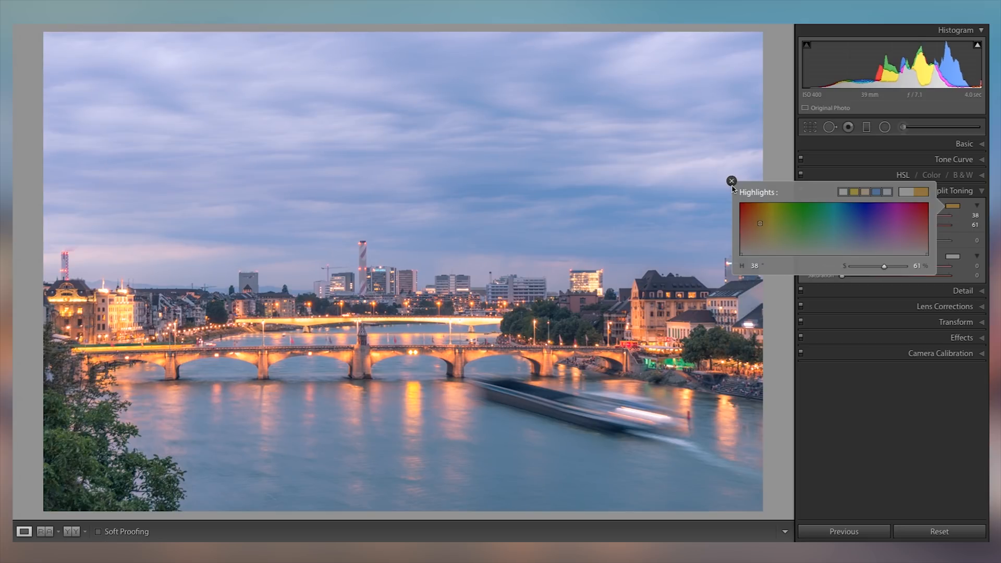
click(732, 182)
Split-tone the shadows blue at hue 244 and saturation 16, and compare the photo with and without split toning
click(950, 260)
drag(798, 279, 841, 296)
drag(854, 295, 867, 271)
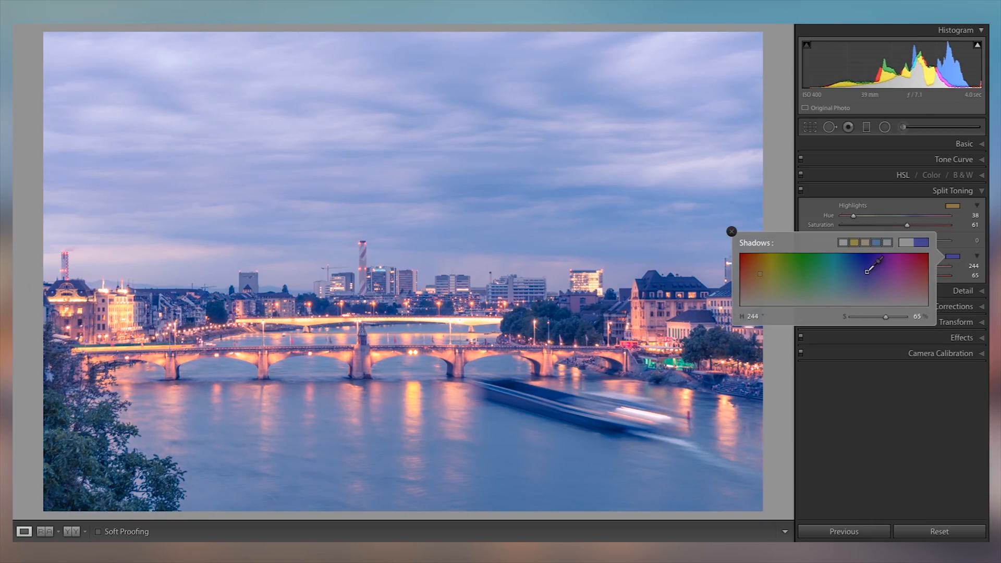
drag(885, 317, 860, 318)
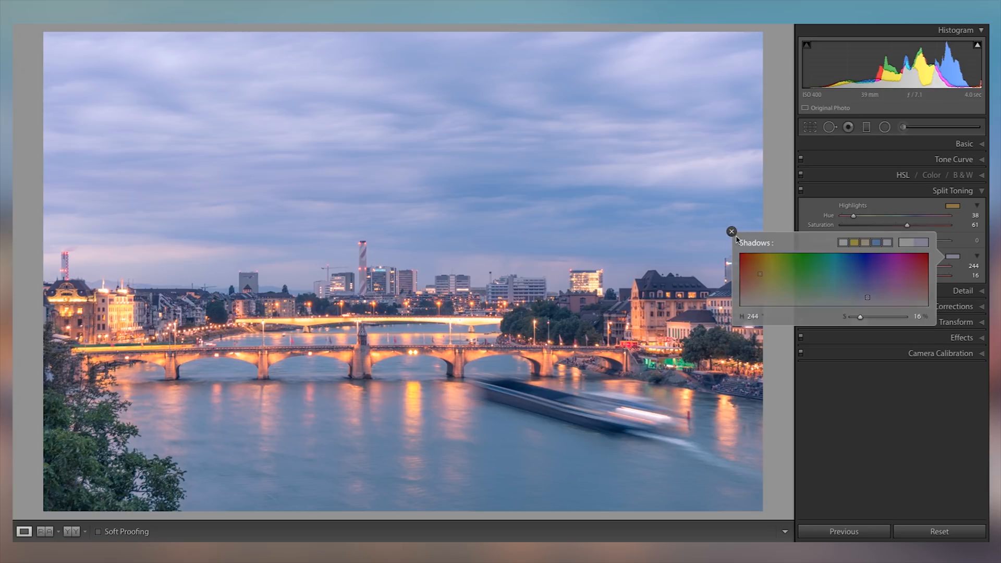
click(732, 231)
click(801, 191)
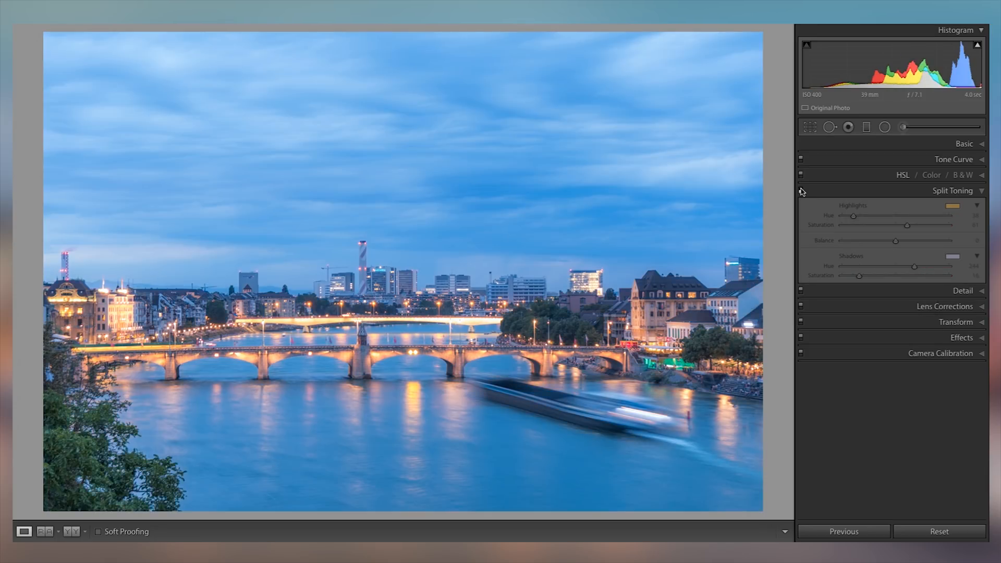
click(801, 191)
click(801, 191)
click(801, 190)
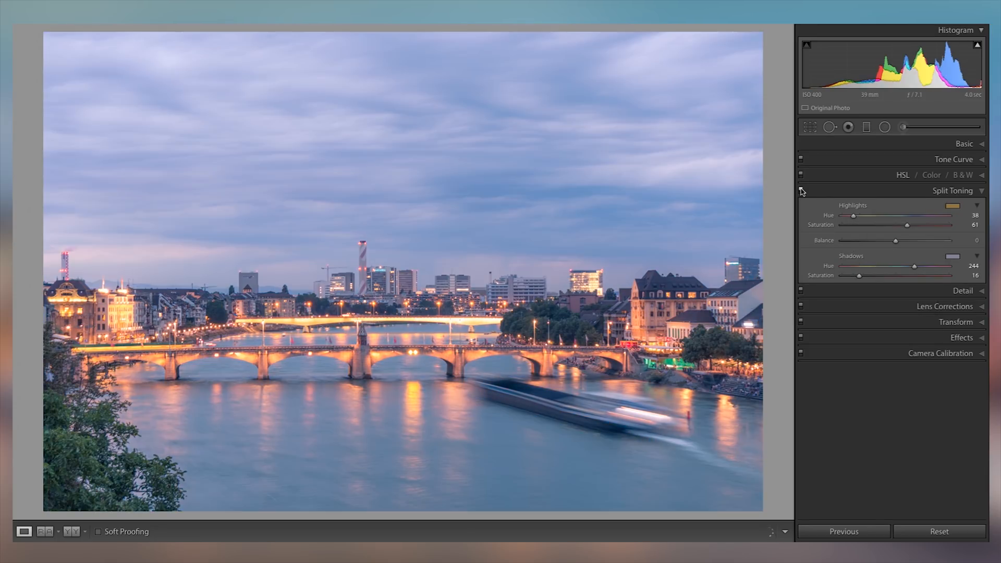
Set the white balance Tint to +13
click(878, 147)
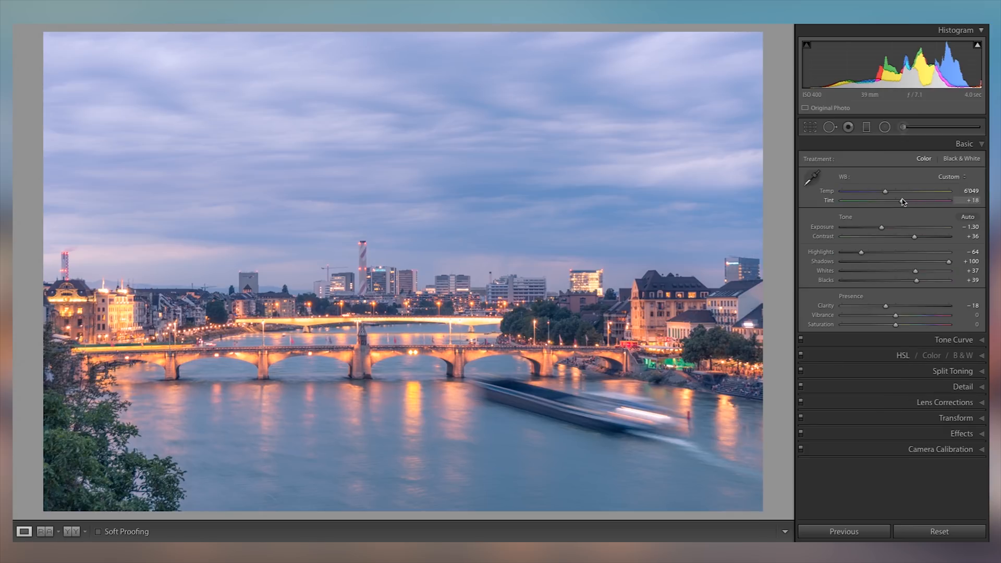
drag(903, 202, 900, 202)
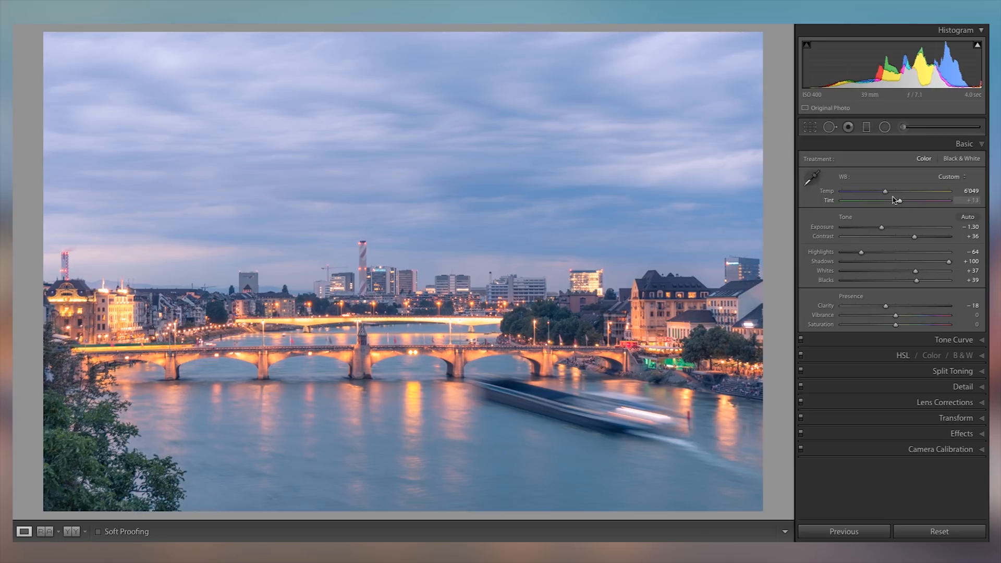
Cool the white balance to a Temp of 5171, checking the bridge and buildings up close while adjusting
mouse_move(885, 192)
mouse_down()
mouse_move(870, 193)
mouse_move(905, 192)
mouse_move(882, 191)
mouse_up()
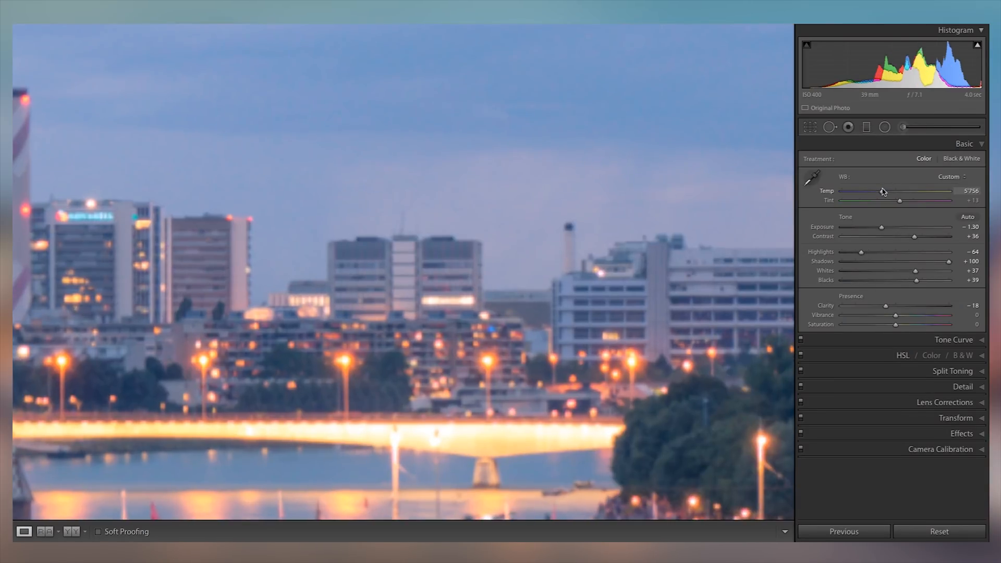
key(ctrl+z)
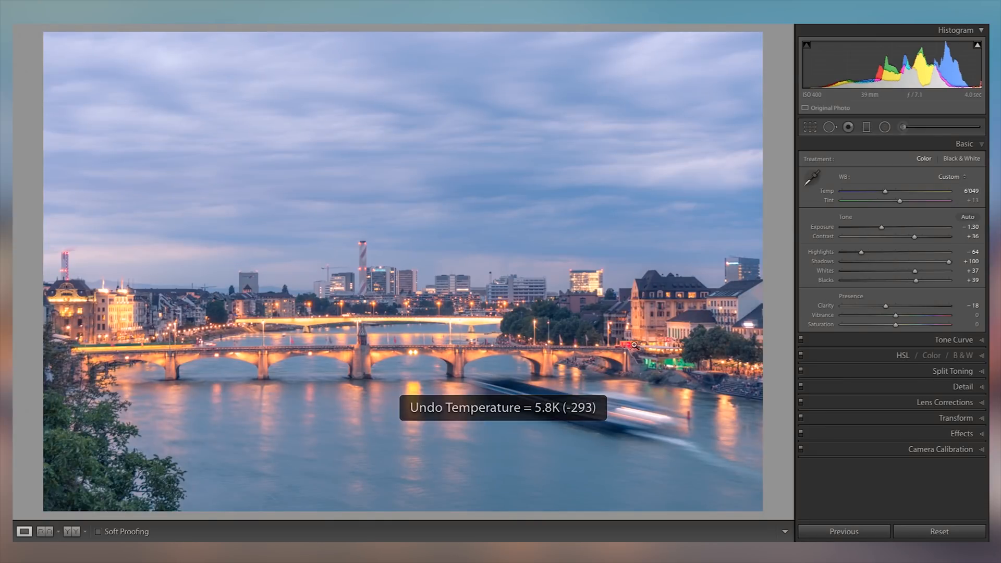
click(518, 361)
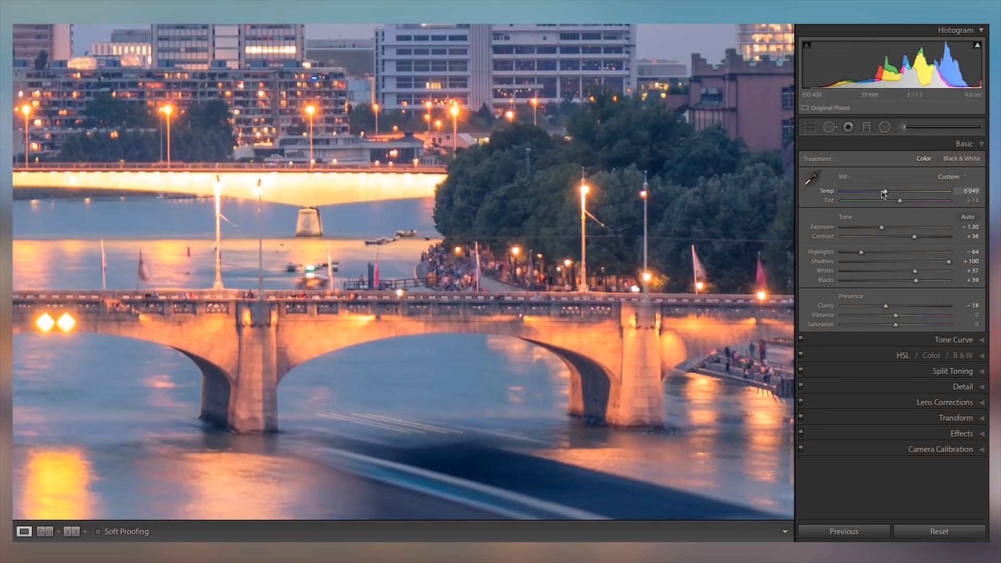
drag(885, 192, 874, 191)
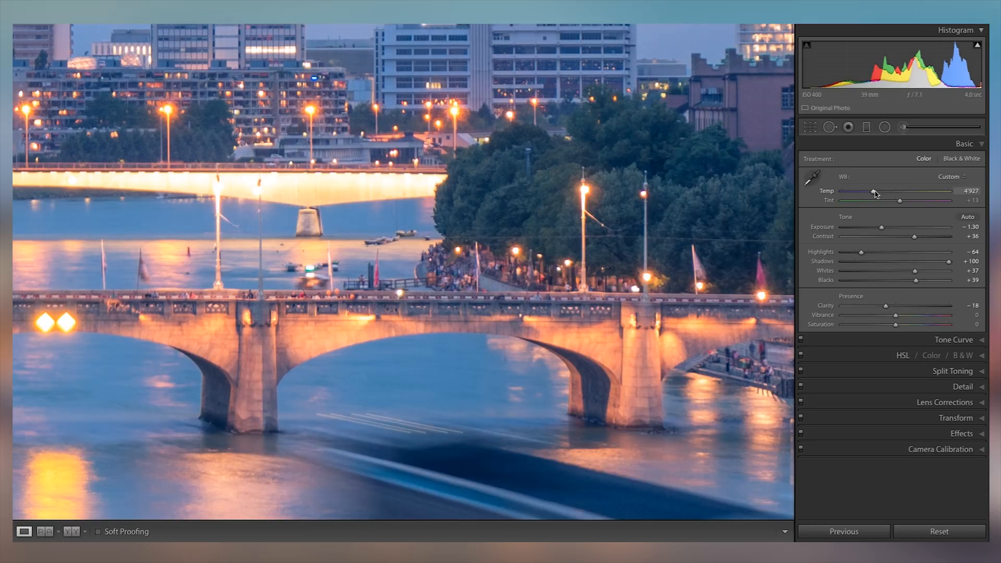
key(z)
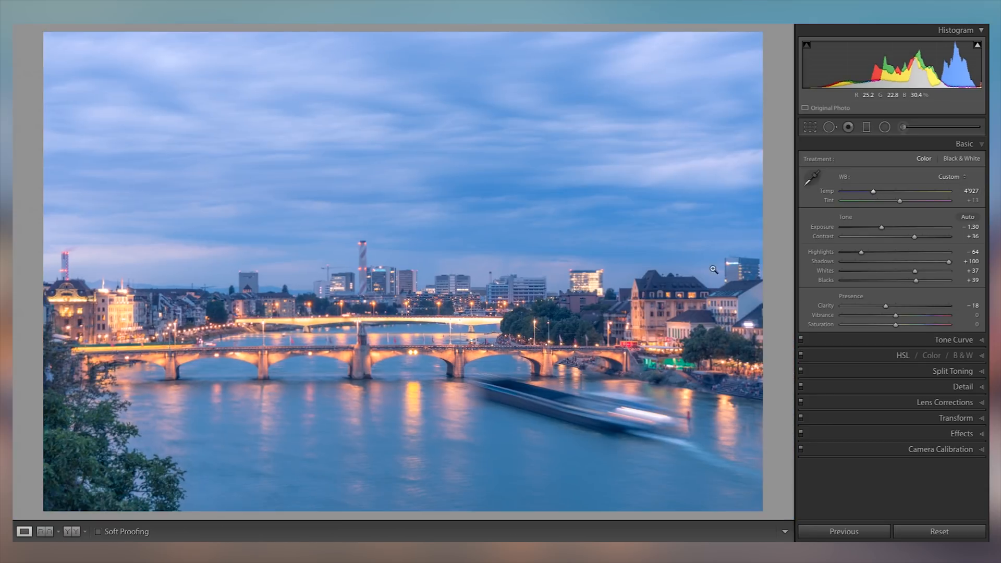
drag(873, 191, 876, 192)
Reduce the saturation of the split-toned highlights to 49
click(919, 372)
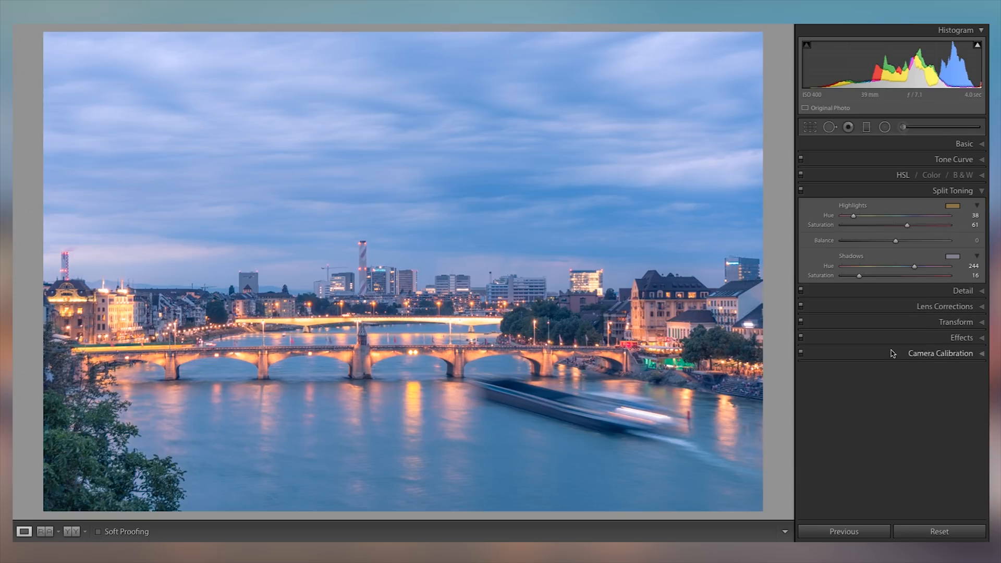
drag(897, 225, 895, 228)
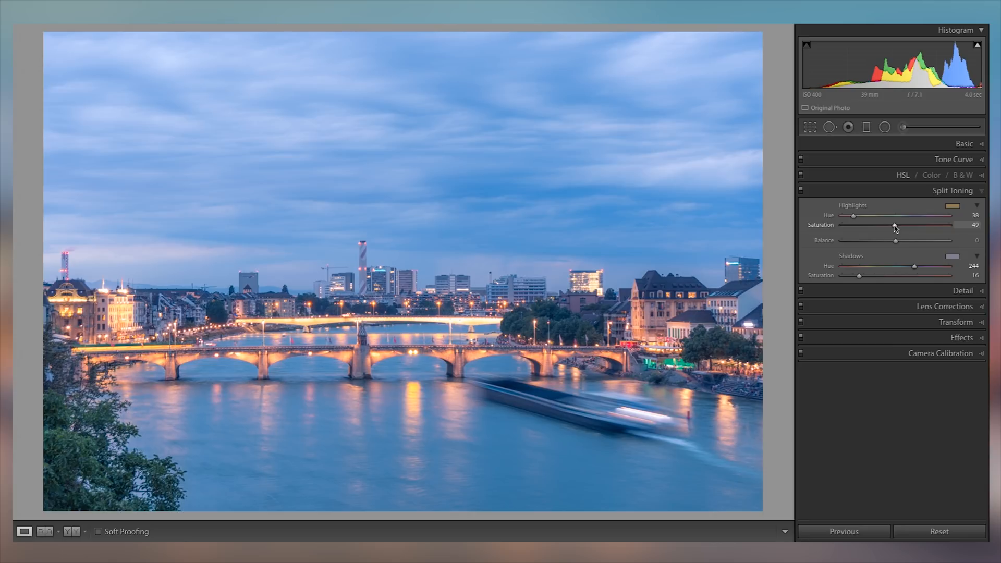
Set Vibrance to +14 and Saturation to -38, and compare the photo before and after editing
click(882, 144)
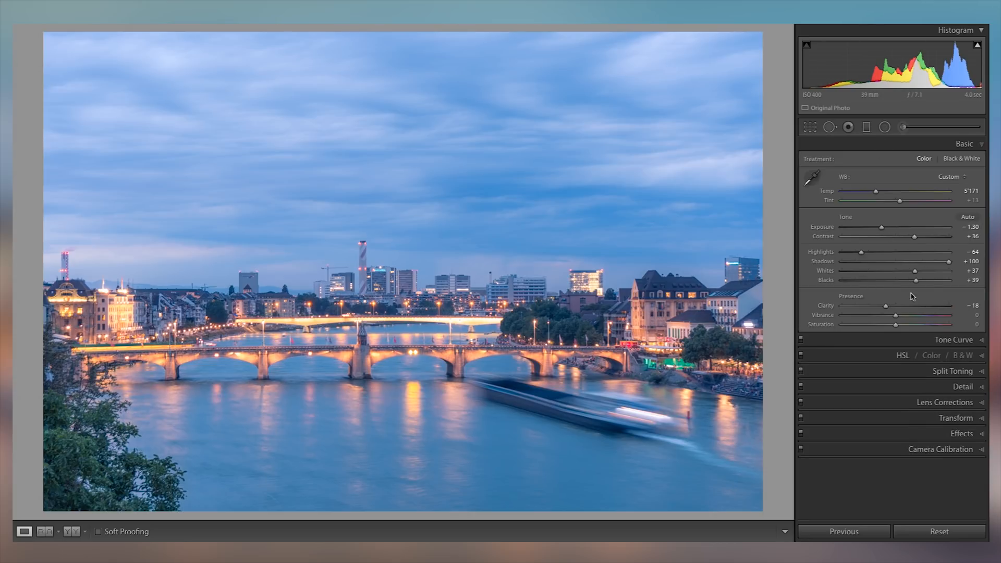
mouse_move(895, 318)
mouse_down()
mouse_move(922, 317)
mouse_move(877, 317)
mouse_move(891, 318)
mouse_move(892, 328)
mouse_move(873, 328)
mouse_move(884, 315)
mouse_move(905, 320)
mouse_up()
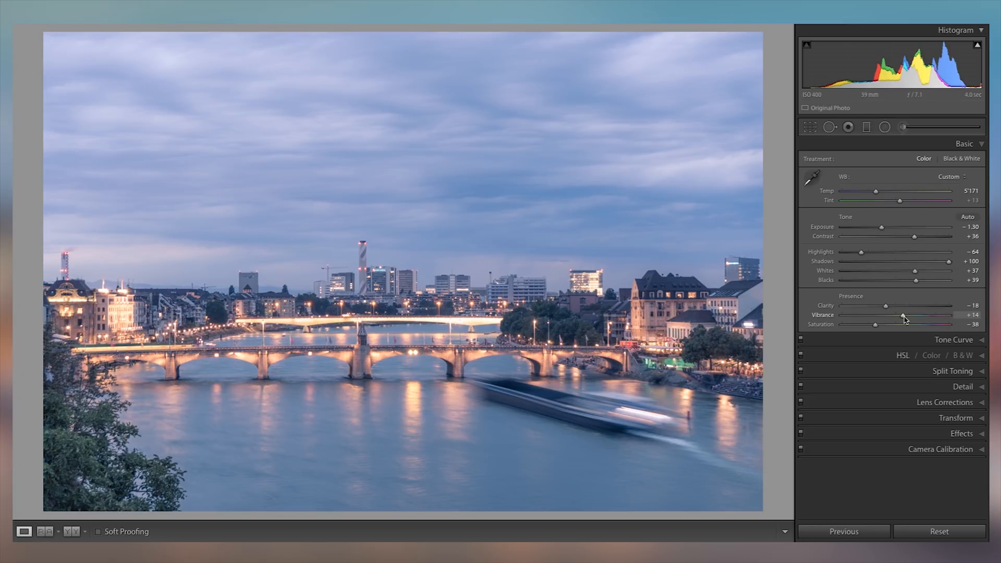
key(y)
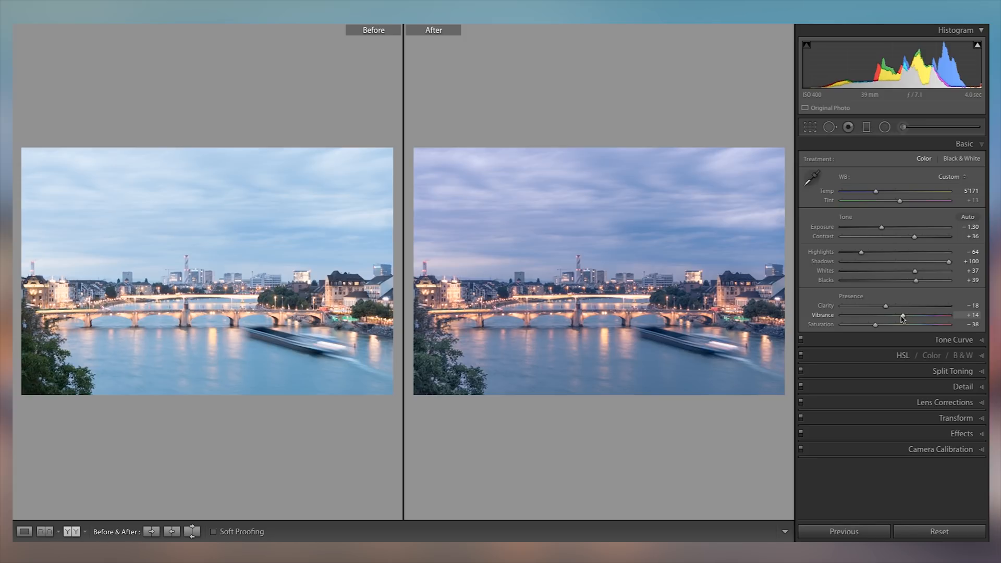
key(y)
Lower the Exposure to -1.50 and check the result in the before/after comparison
drag(885, 231, 883, 231)
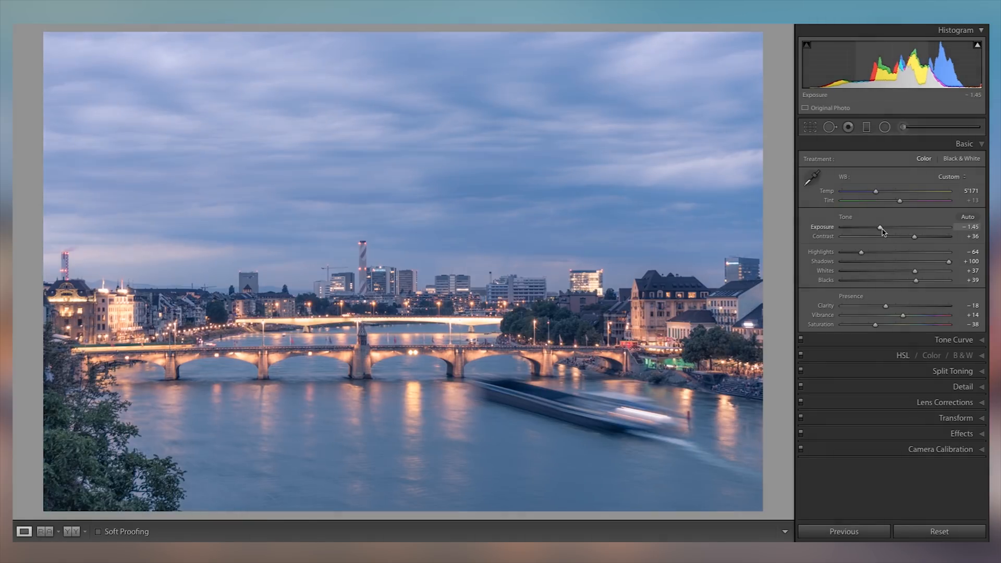
key(y)
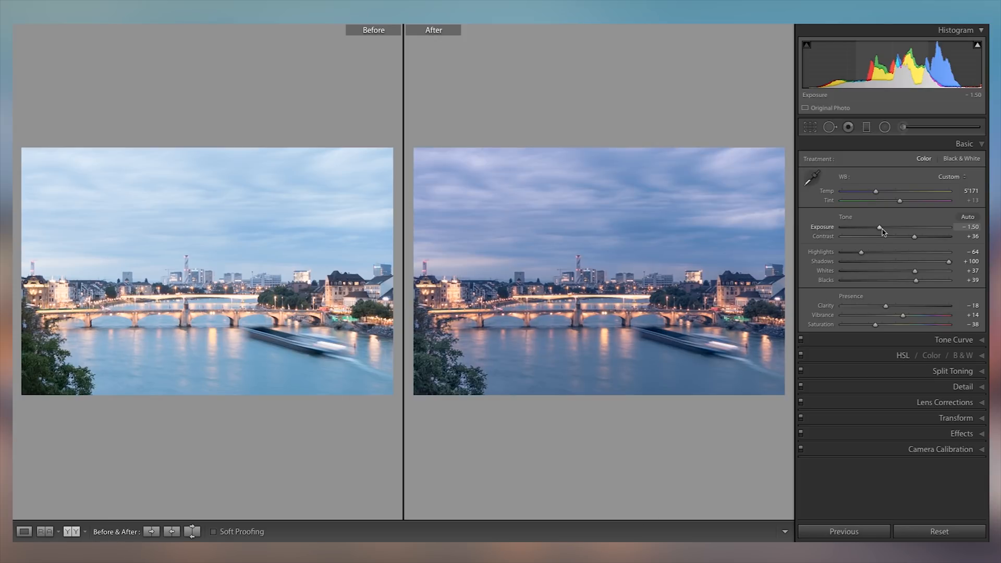
key(y)
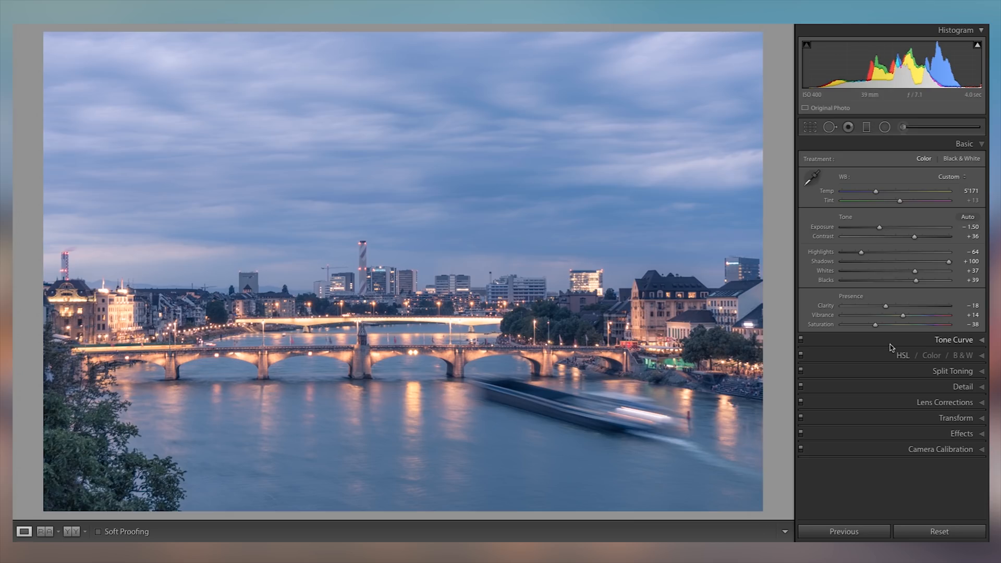
Shift the split-toned highlights toward yellow with hue 49 and saturation 46, and compare before and after
click(953, 371)
click(953, 205)
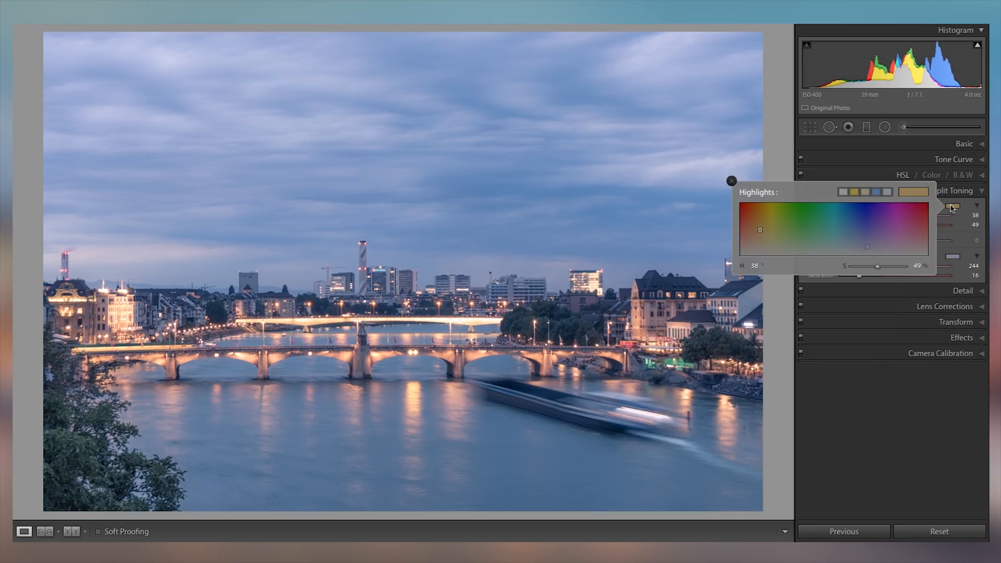
drag(780, 226, 766, 230)
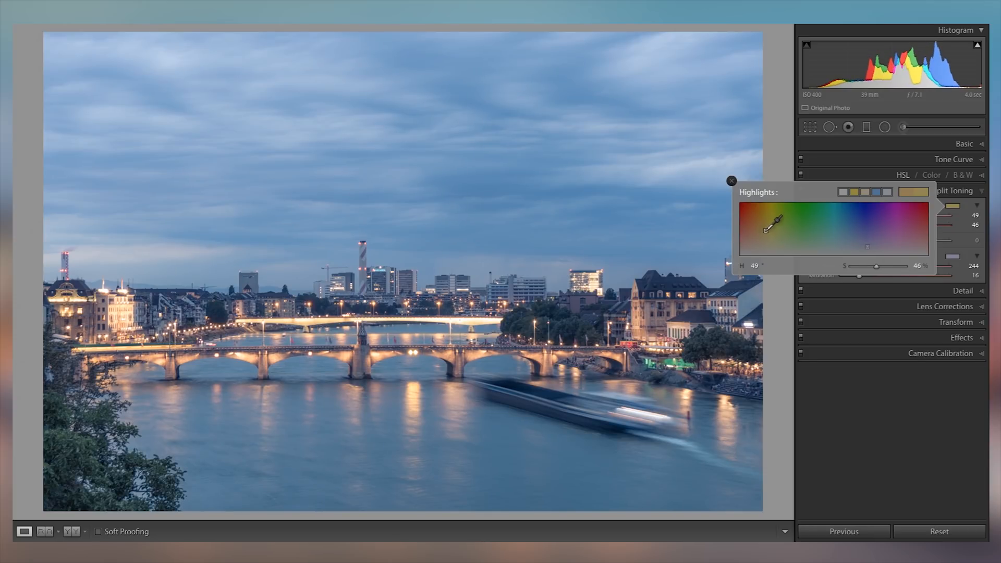
click(732, 181)
key(y)
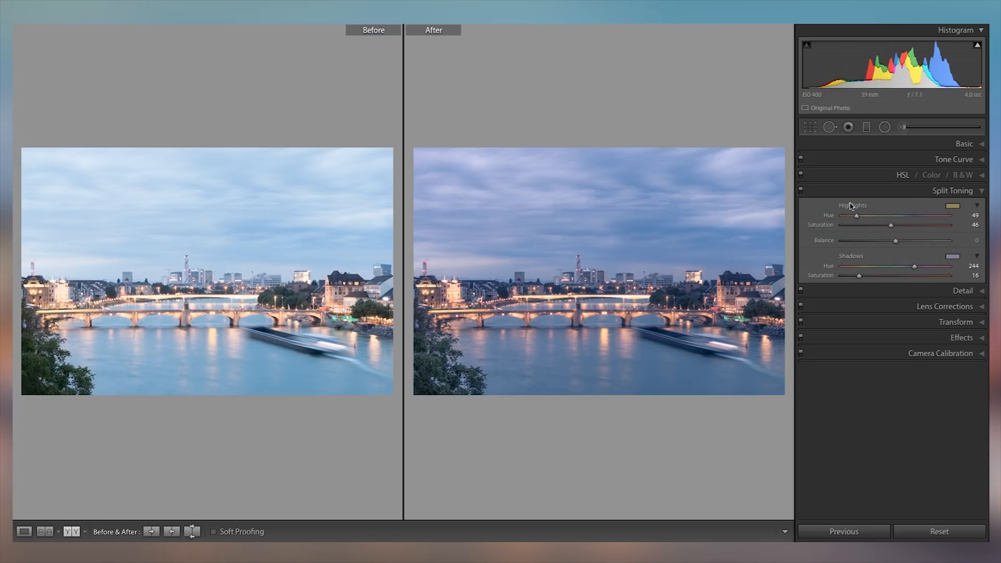
key(y)
click(869, 191)
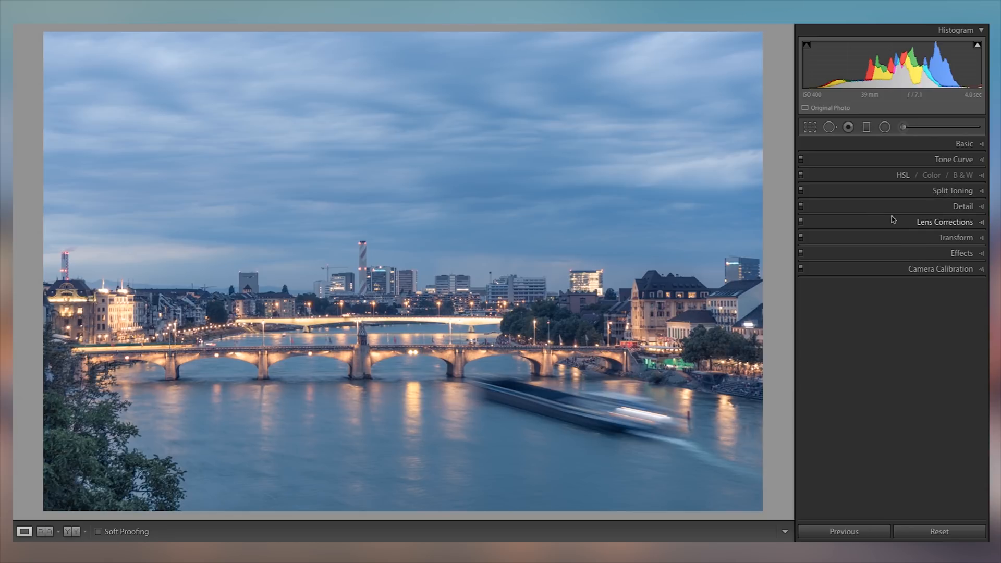
Lower the tone curve's Highlights to -29, checking the brightly lit bridges up close
click(868, 160)
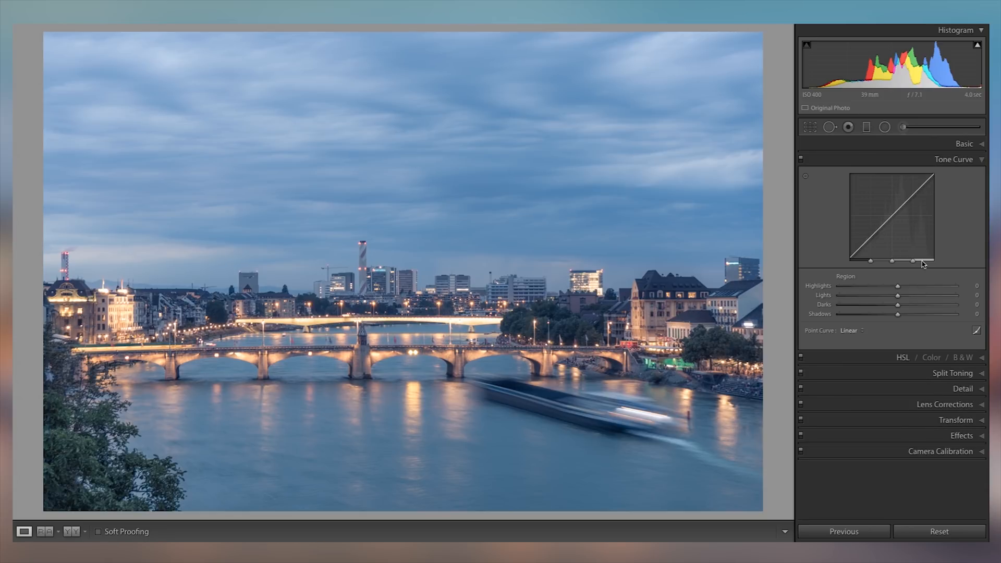
click(917, 148)
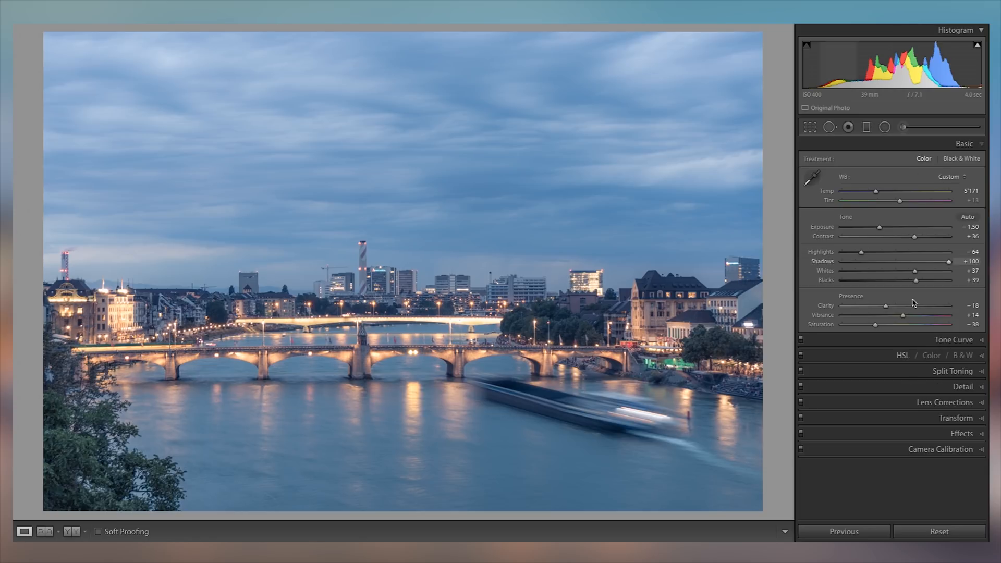
click(428, 307)
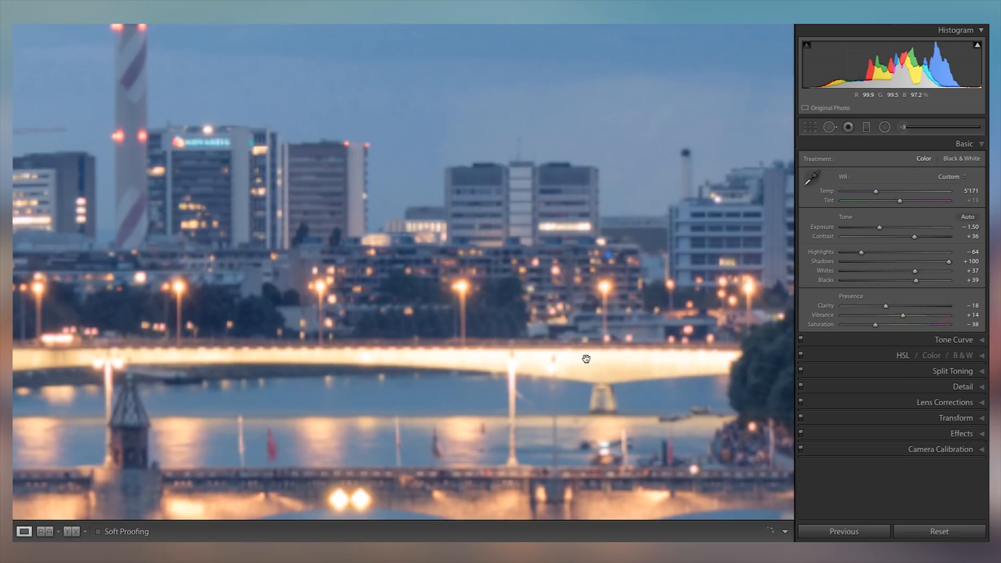
click(490, 307)
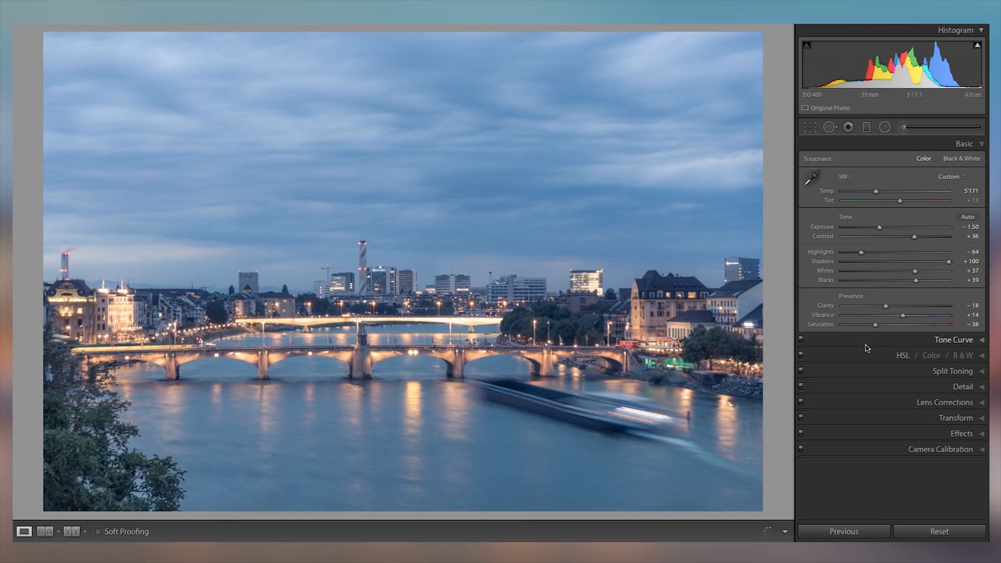
click(867, 344)
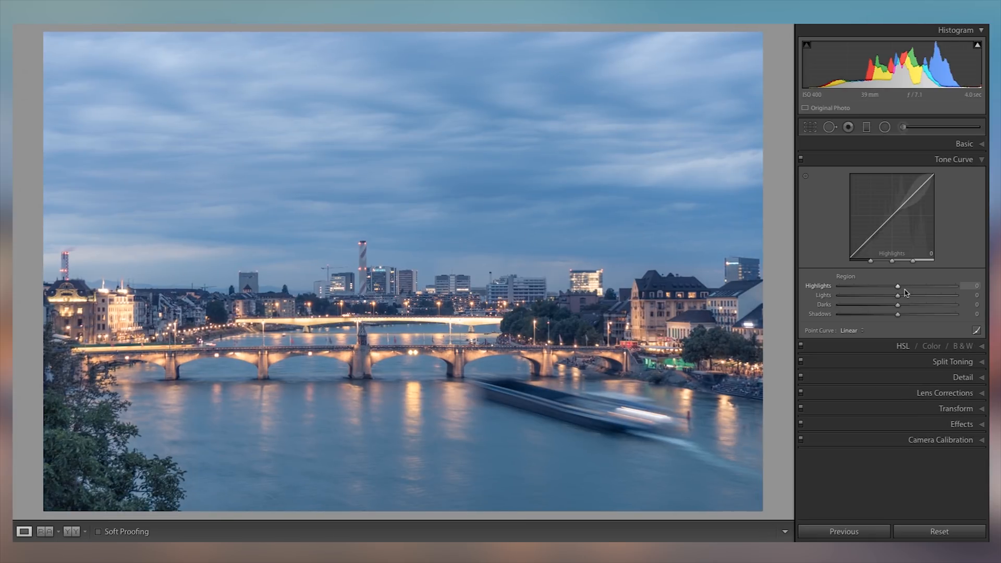
drag(897, 291, 849, 289)
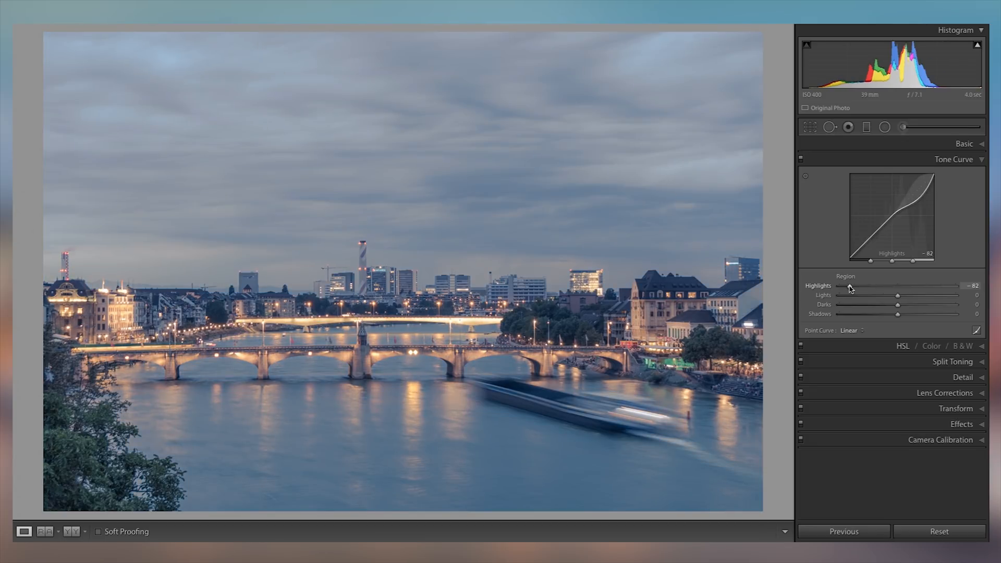
double_click(851, 288)
mouse_move(878, 288)
mouse_down()
mouse_move(941, 289)
mouse_move(889, 291)
mouse_up()
click(396, 354)
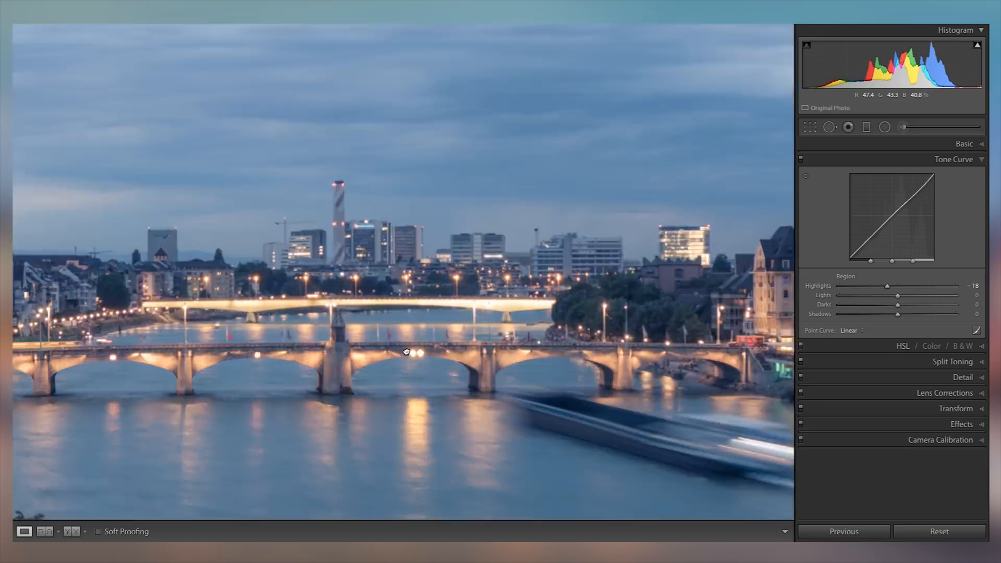
drag(525, 257, 529, 338)
drag(888, 286, 881, 290)
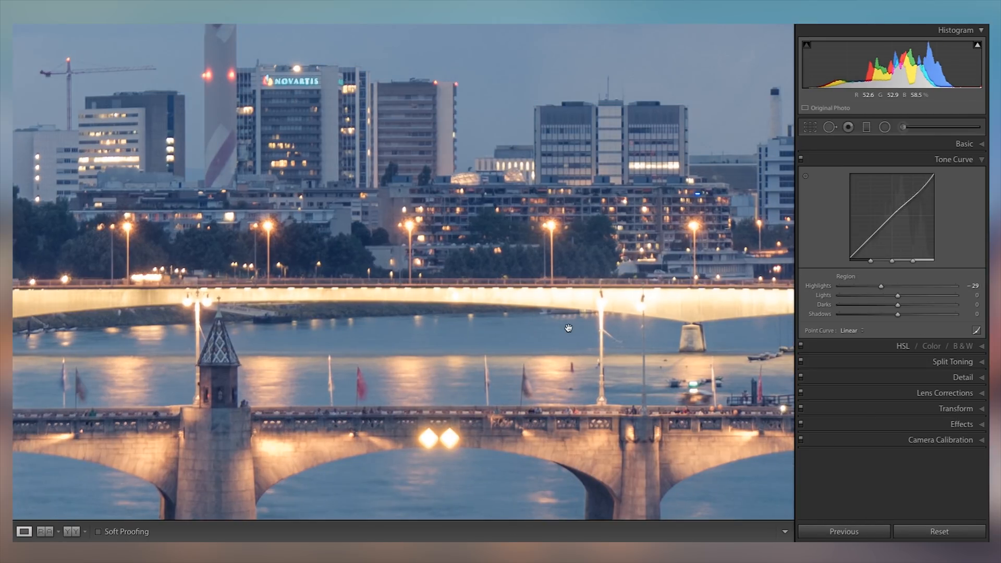
Set the tone curve's Lights to +17 and Shadows to -38, and inspect the trees and bridge up close
key(z)
drag(909, 299, 876, 320)
double_click(880, 309)
click(534, 323)
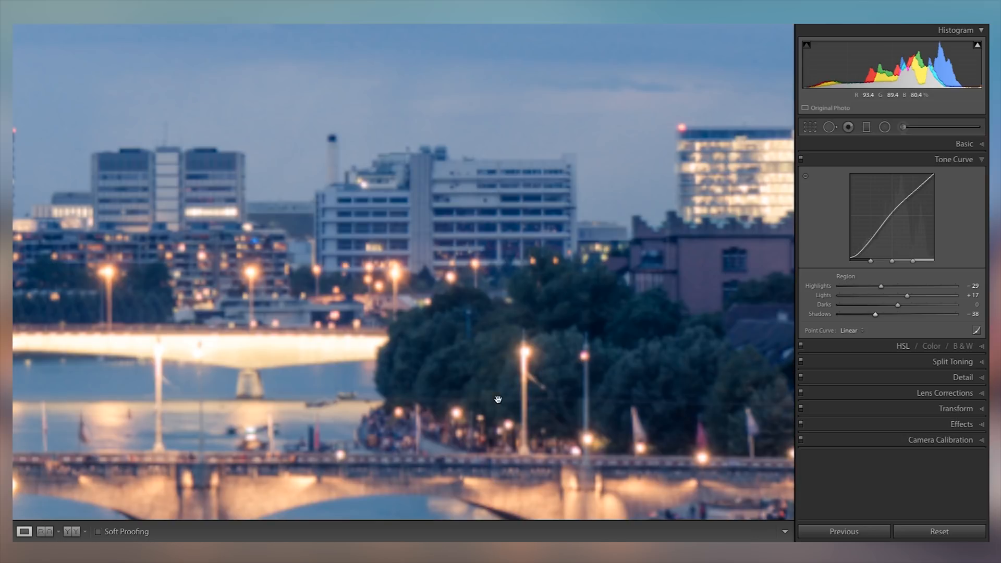
click(525, 360)
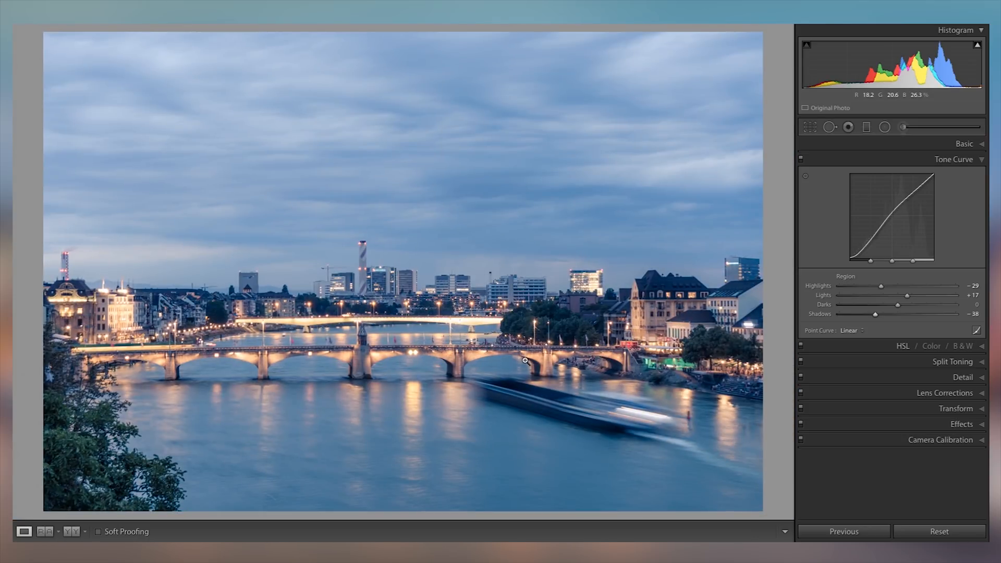
Try the tone curve's Shadows at -100, checking the dark trees by the bridge up close and in the full photo
click(527, 337)
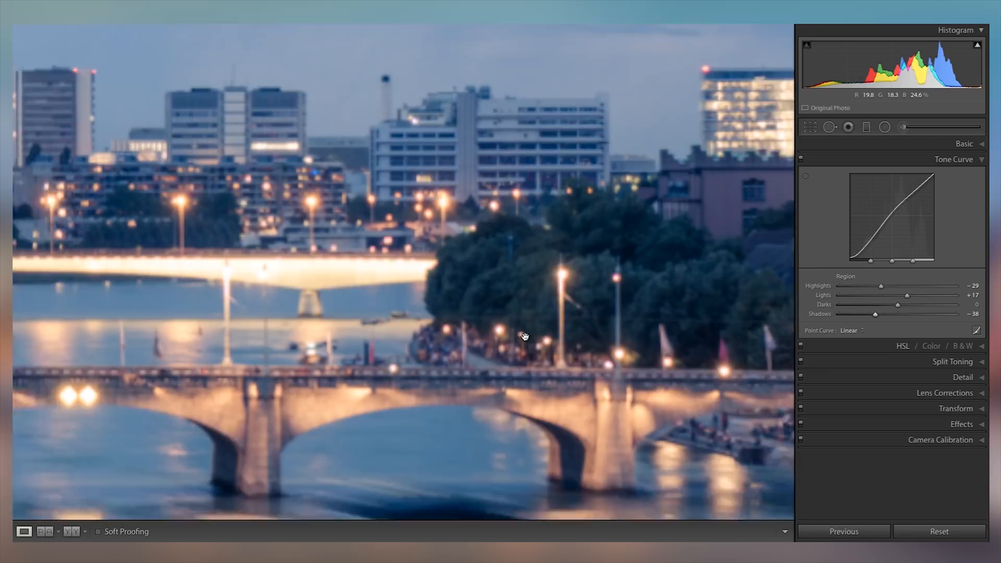
drag(560, 245, 530, 301)
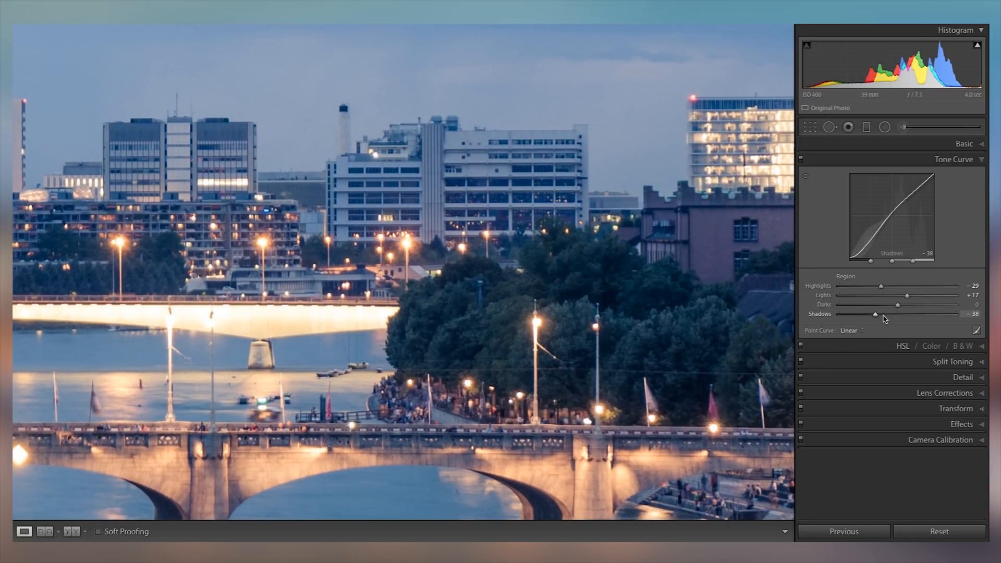
drag(883, 318, 840, 321)
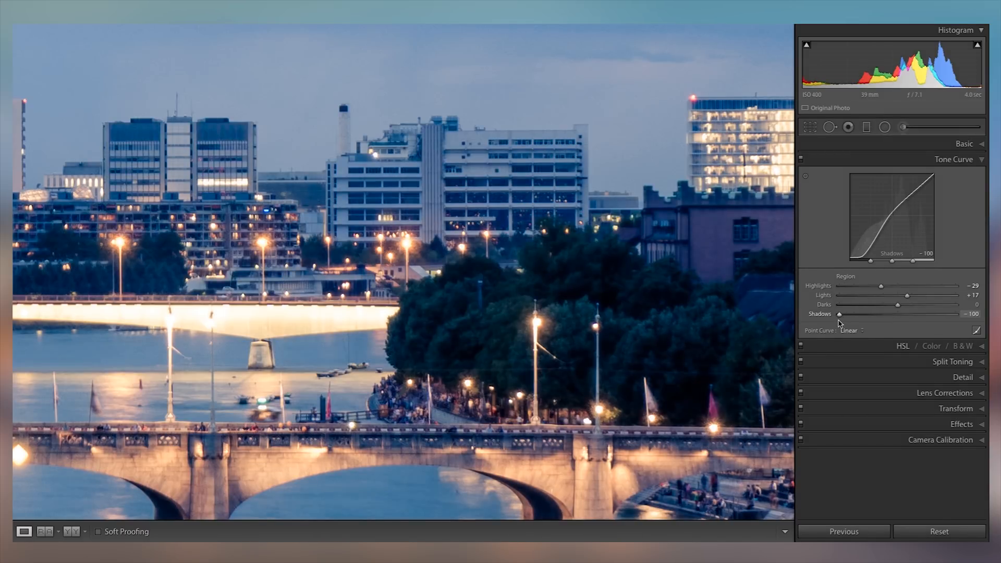
key(z)
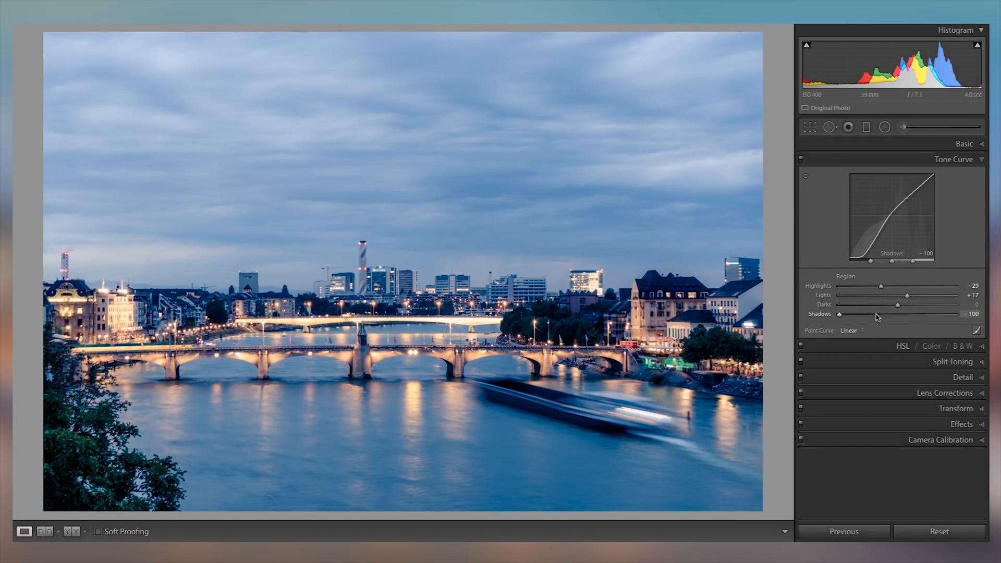
Set the tone curve's Darks to -12 and Shadows to -17
click(873, 316)
mouse_move(873, 317)
mouse_down()
mouse_move(897, 320)
mouse_move(876, 320)
mouse_move(889, 307)
mouse_up()
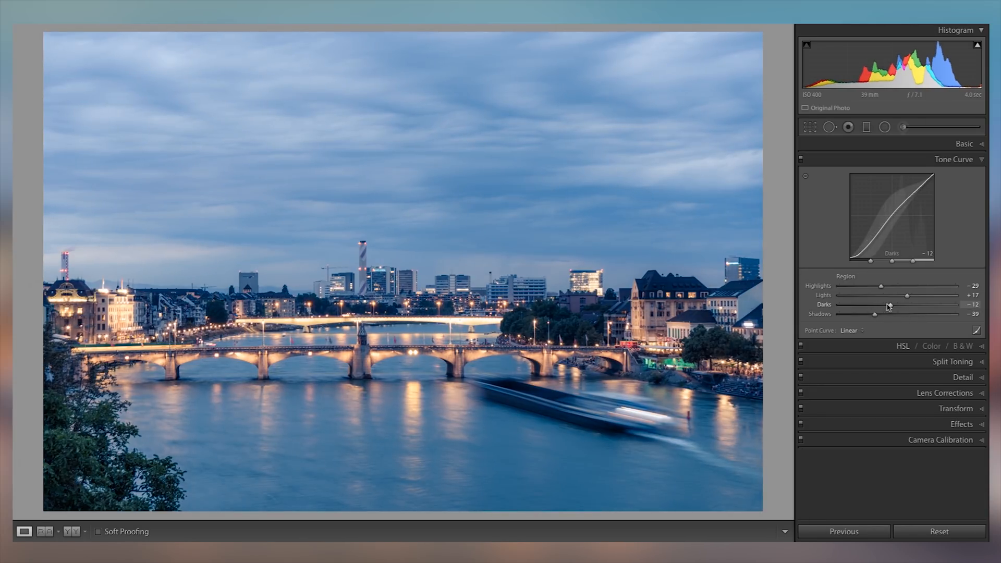
drag(877, 317, 888, 318)
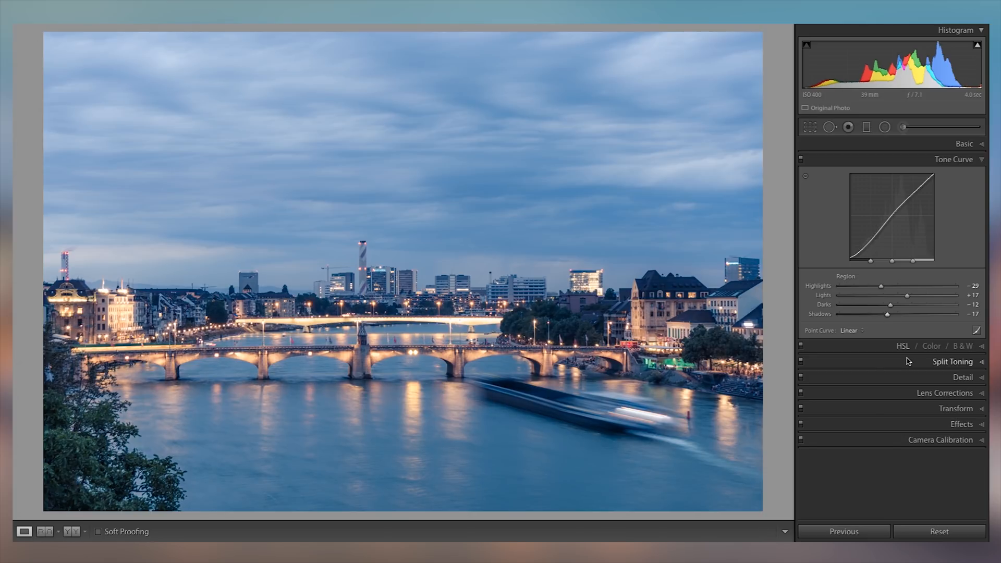
Open the HSL adjustments for all colours and inspect the lit bridges up close
click(855, 346)
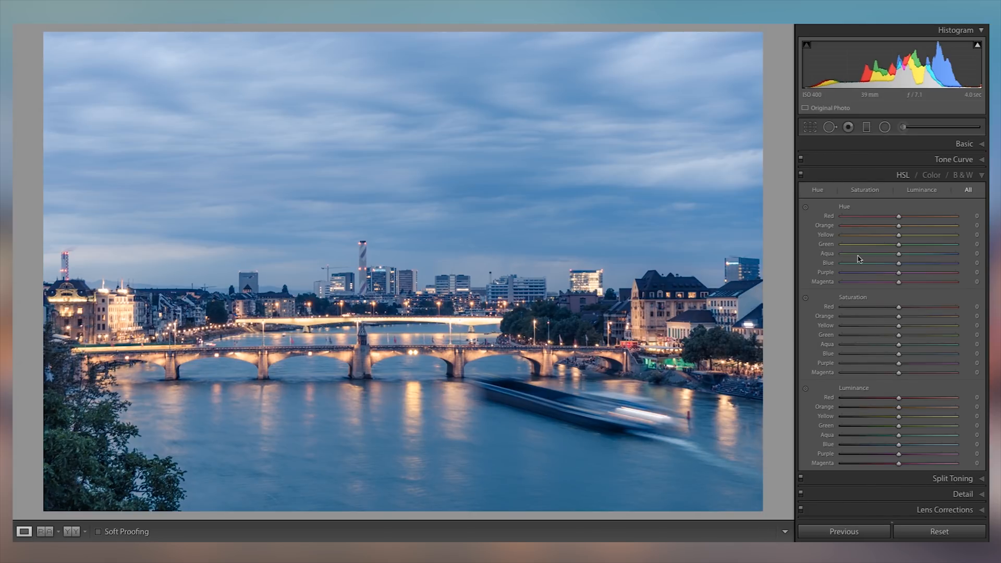
click(385, 364)
drag(403, 254, 412, 344)
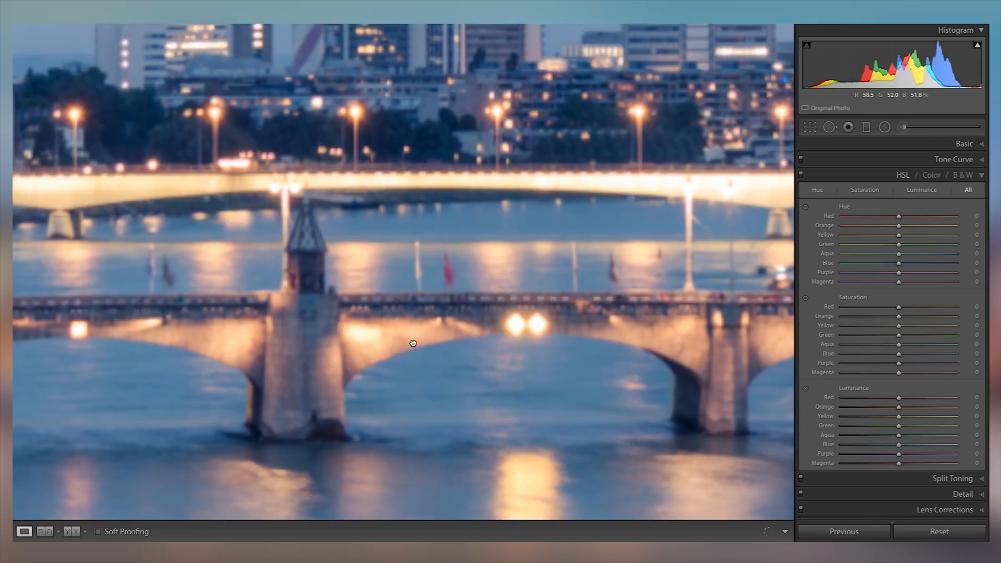
click(483, 297)
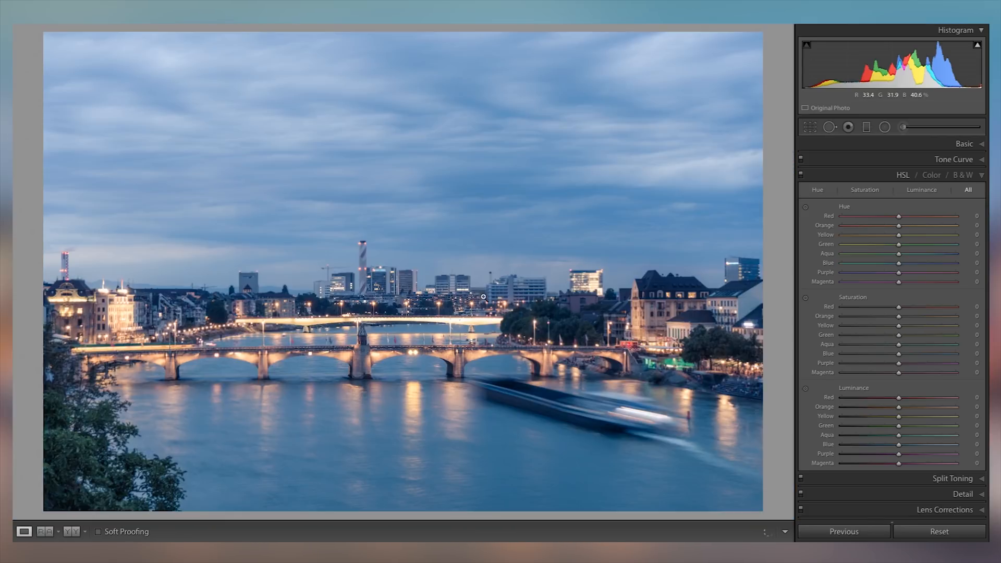
Try lowering the Exposure to -3.40, and undo the change
click(881, 144)
drag(879, 229, 860, 229)
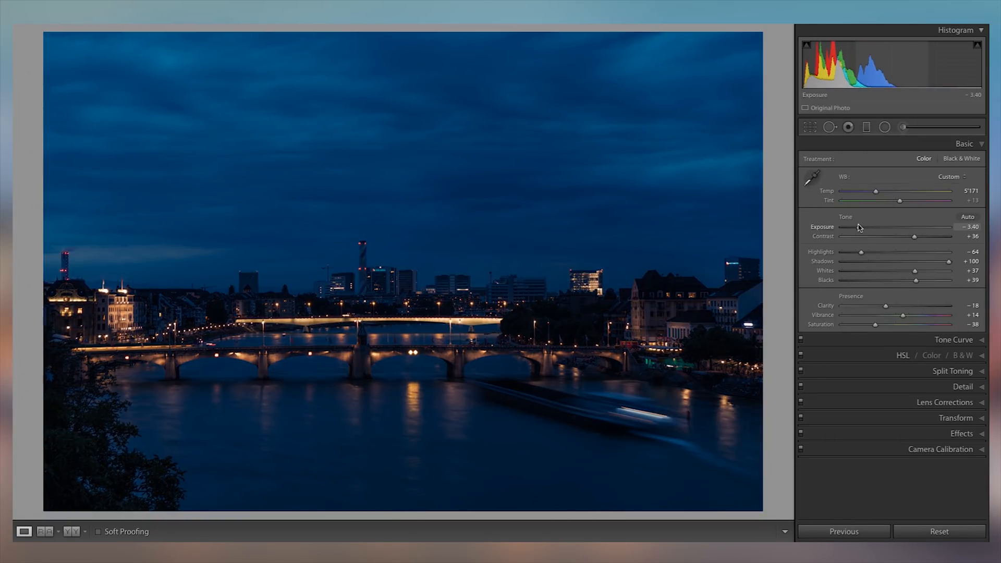
key(ctrl+z)
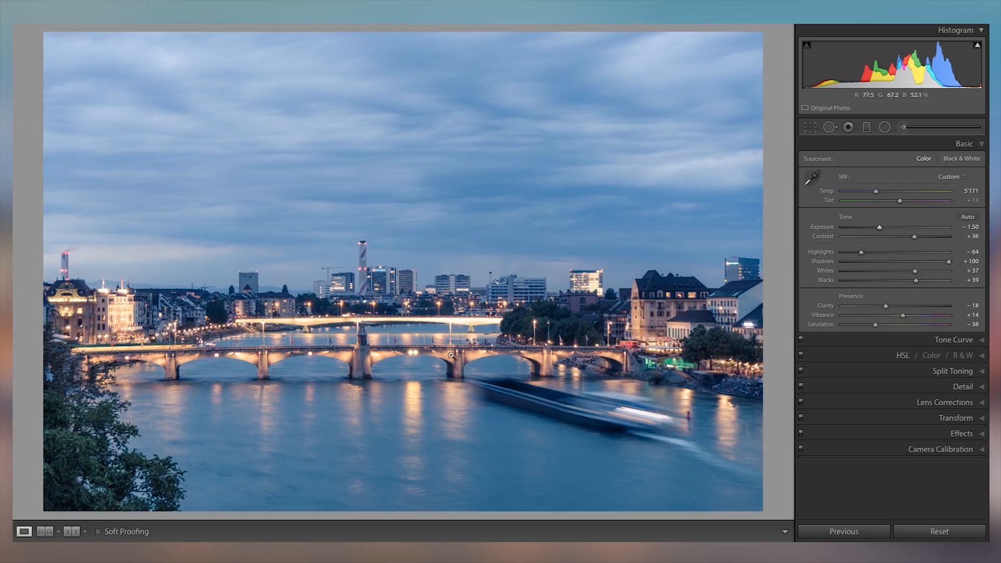
Inspect the lit bridge up close and lower the Whites to +17
click(451, 355)
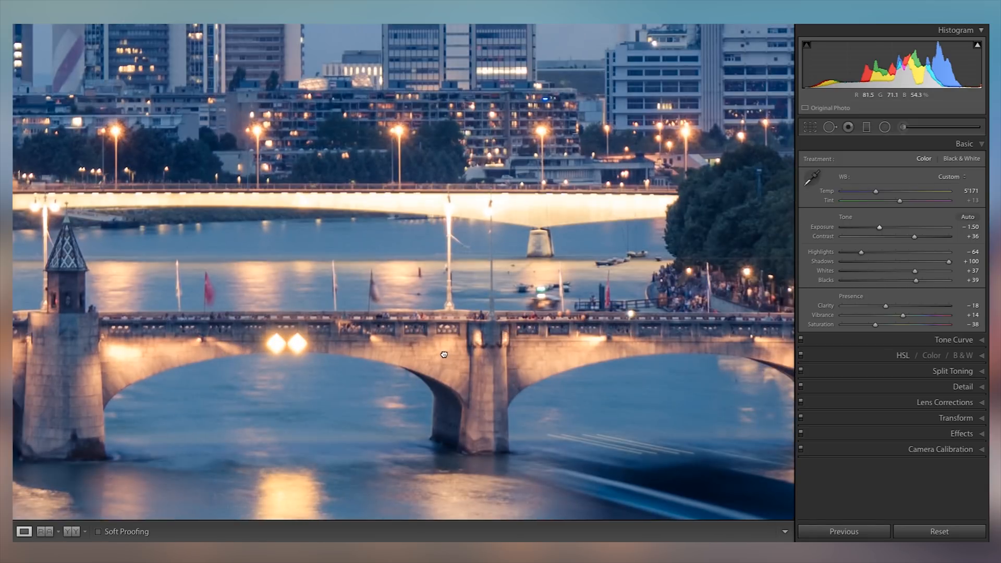
click(443, 355)
drag(915, 271, 905, 274)
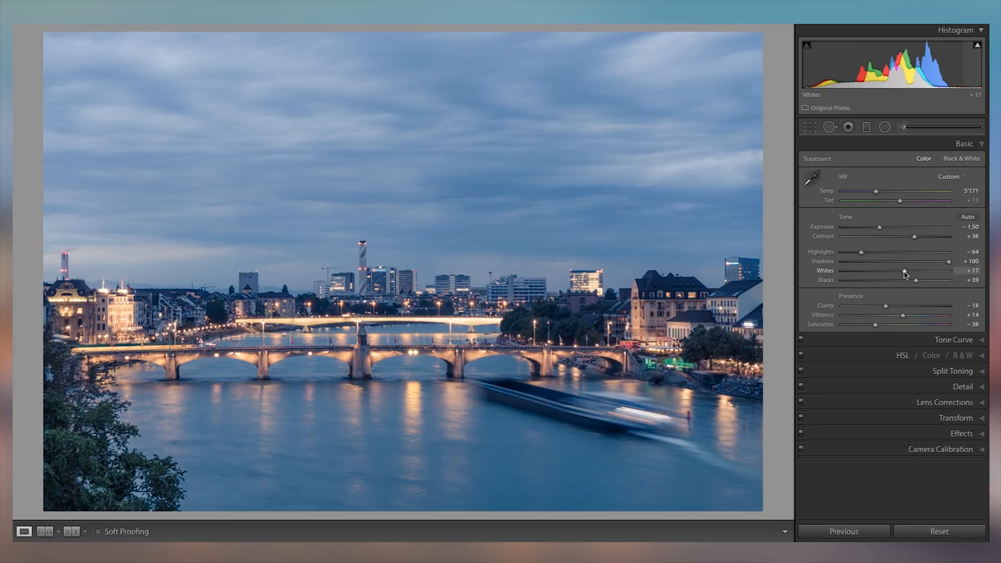
Try shifting the Blue hue to +26 by targeting the river water, and try it at -13
click(865, 355)
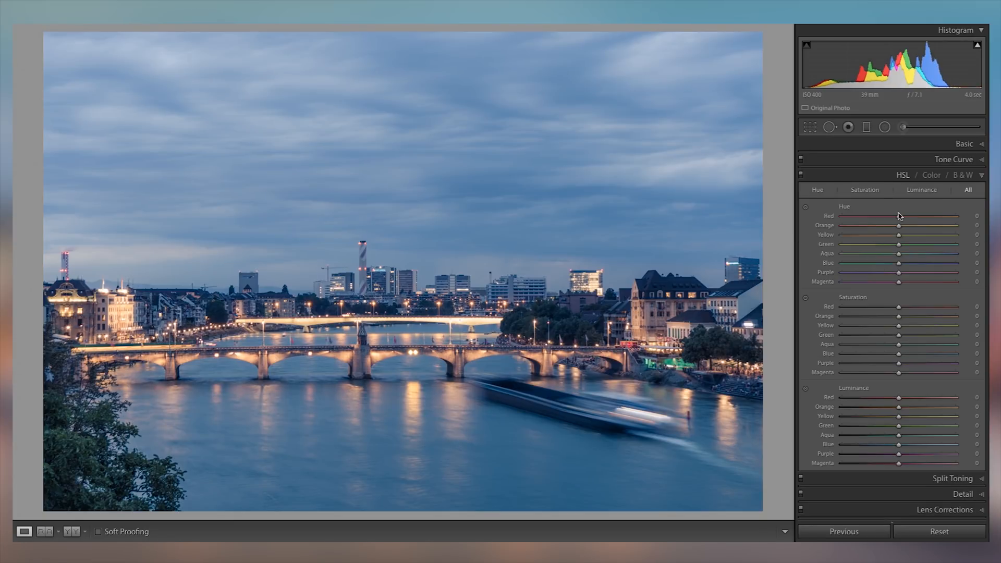
click(806, 208)
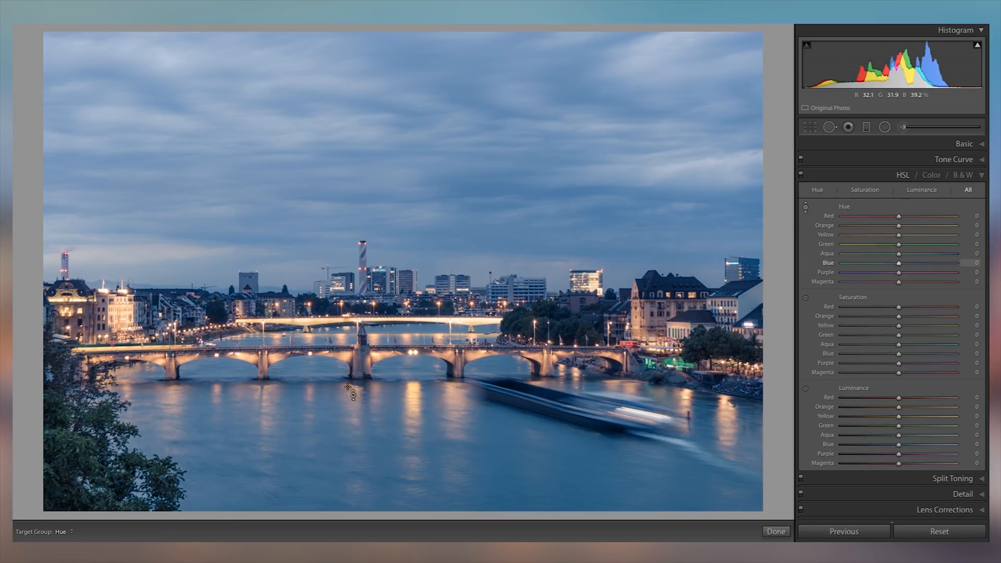
mouse_move(371, 416)
mouse_down()
mouse_move(372, 444)
mouse_move(371, 404)
mouse_up()
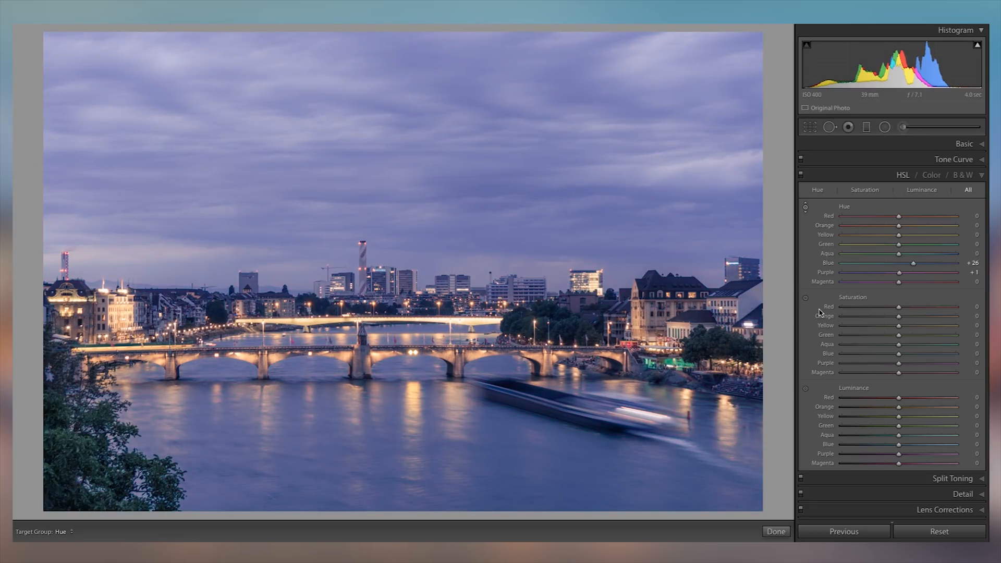
double_click(828, 263)
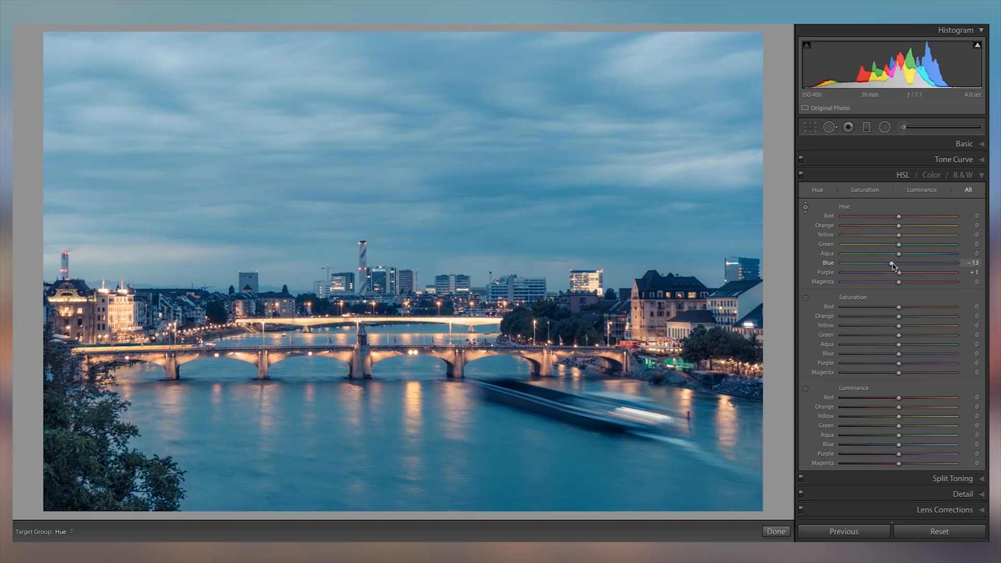
Set the Purple hue to -11 and target the water to lower the saturation of Blue to -6 and Purple to -1
drag(896, 273, 893, 274)
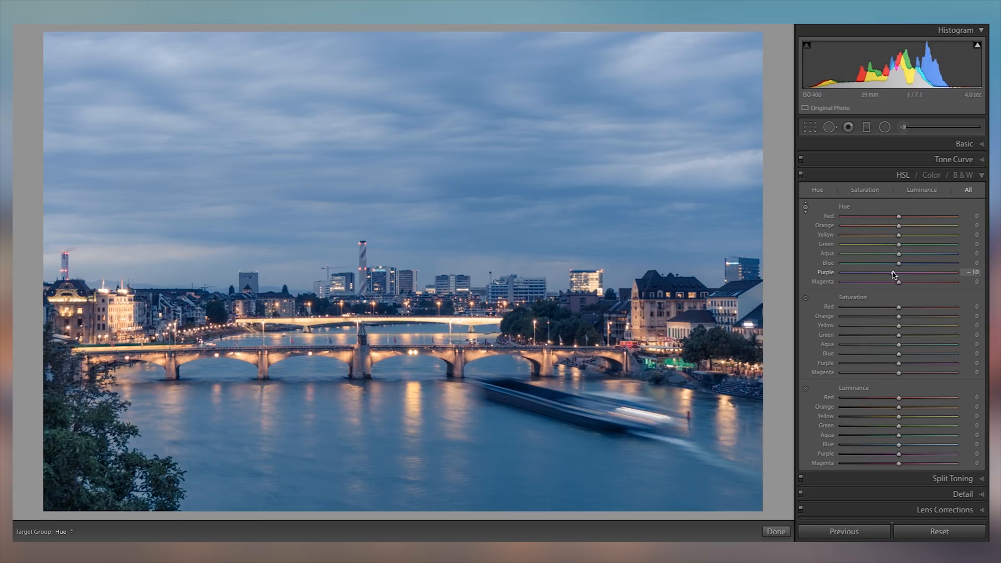
click(806, 297)
mouse_move(491, 415)
mouse_down()
mouse_move(490, 436)
mouse_move(490, 410)
mouse_move(491, 419)
mouse_up()
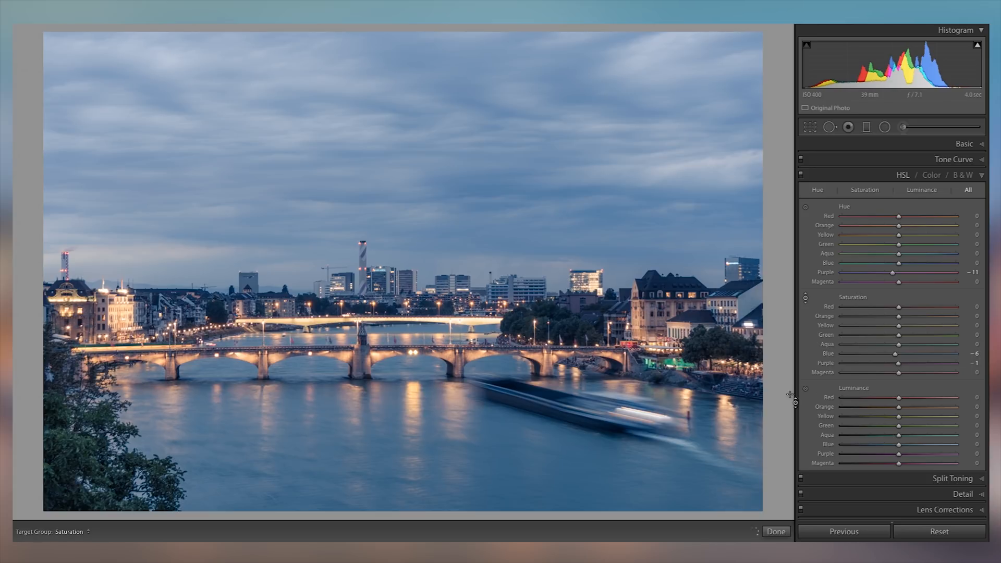
Lower the Blue luminance to -10 by targeting the river water, and finish the HSL adjustments
click(805, 388)
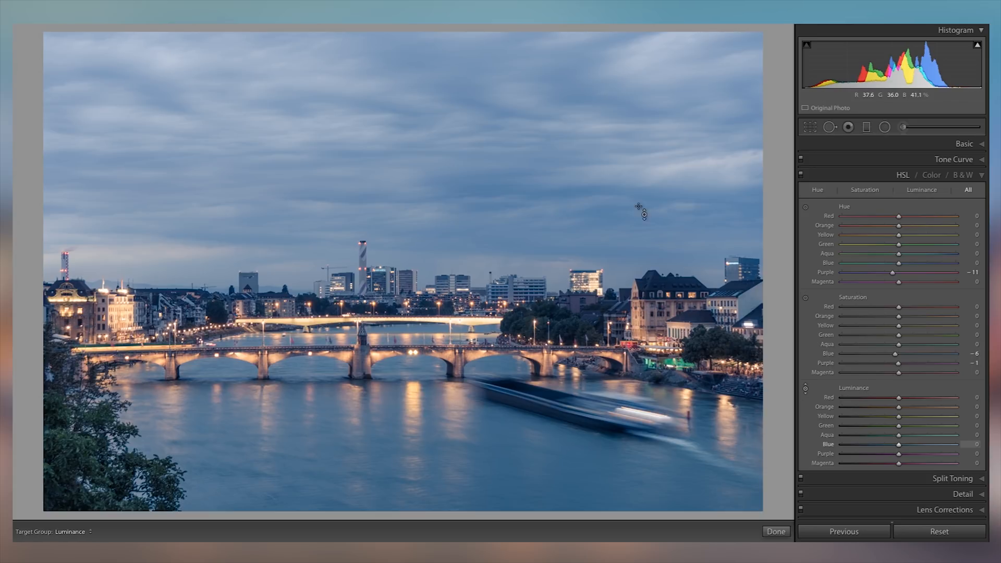
mouse_move(286, 387)
mouse_down()
mouse_move(287, 404)
mouse_move(287, 370)
mouse_move(287, 393)
mouse_up()
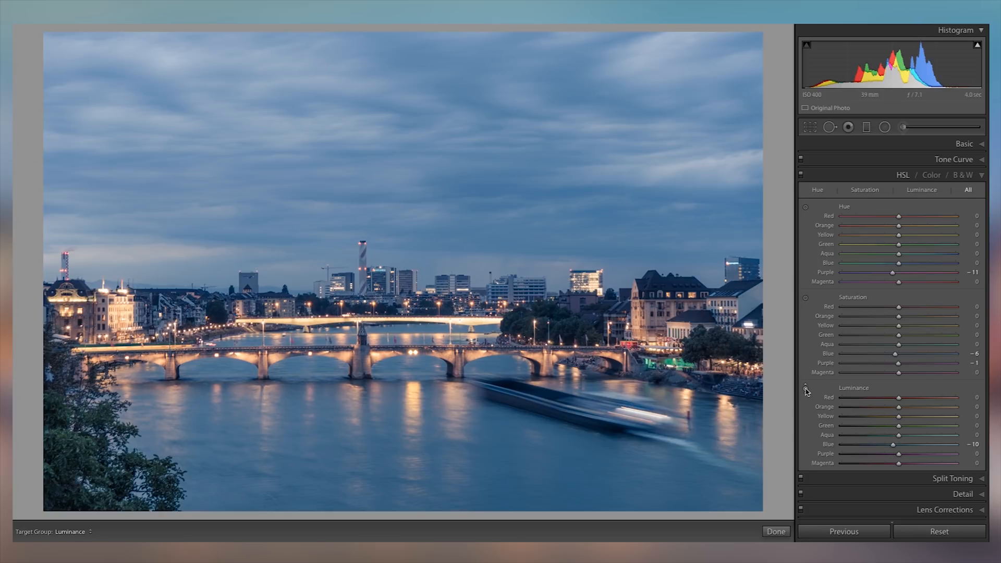
click(878, 175)
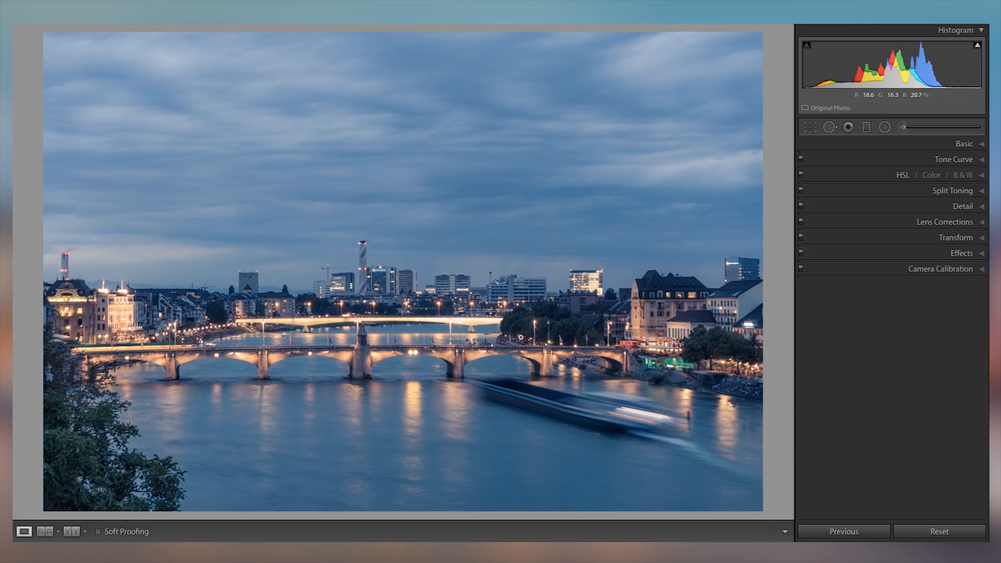
Examine the skyline, the riverside buildings and the tree beside the bridge up close
click(448, 380)
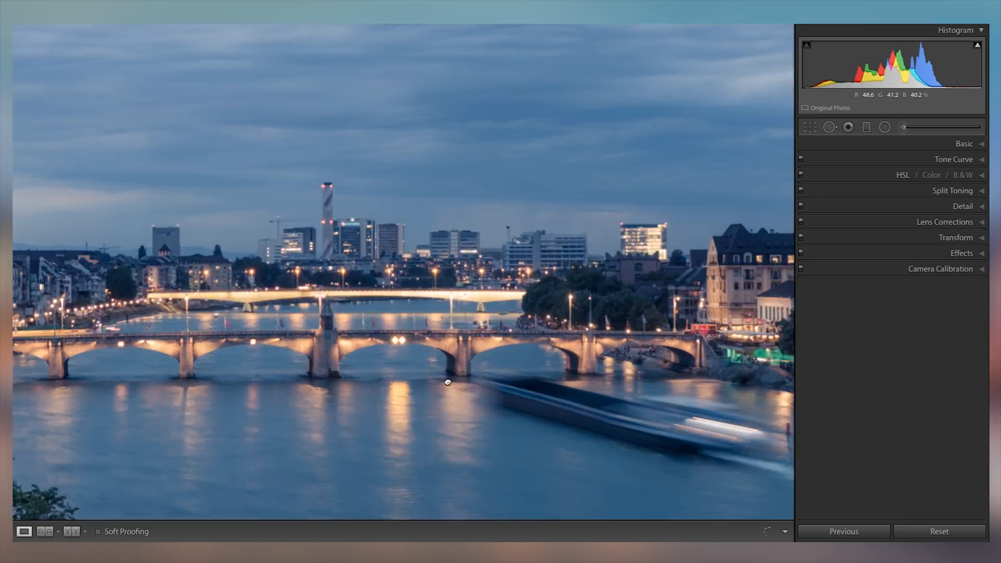
drag(391, 203, 513, 425)
drag(305, 307, 612, 312)
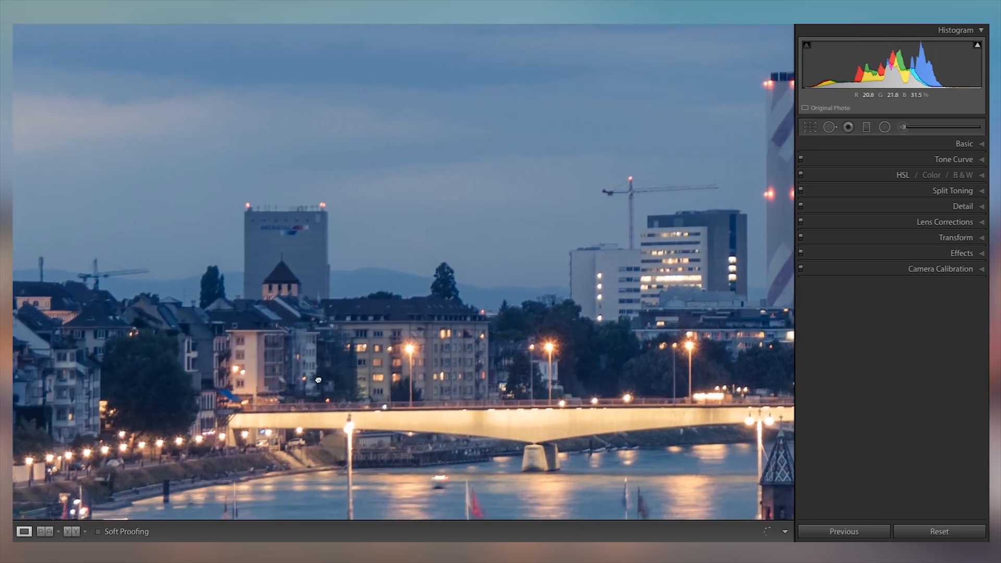
drag(317, 381, 527, 283)
drag(327, 368, 452, 359)
drag(319, 403, 484, 381)
drag(334, 375, 473, 185)
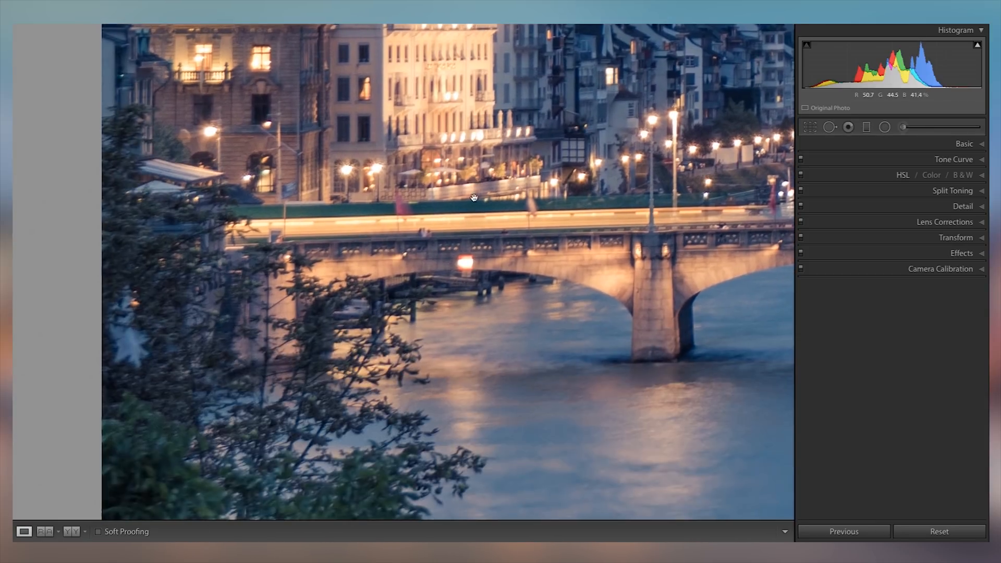
drag(550, 367, 310, 228)
drag(481, 498, 621, 275)
drag(408, 203, 632, 452)
drag(454, 235, 509, 408)
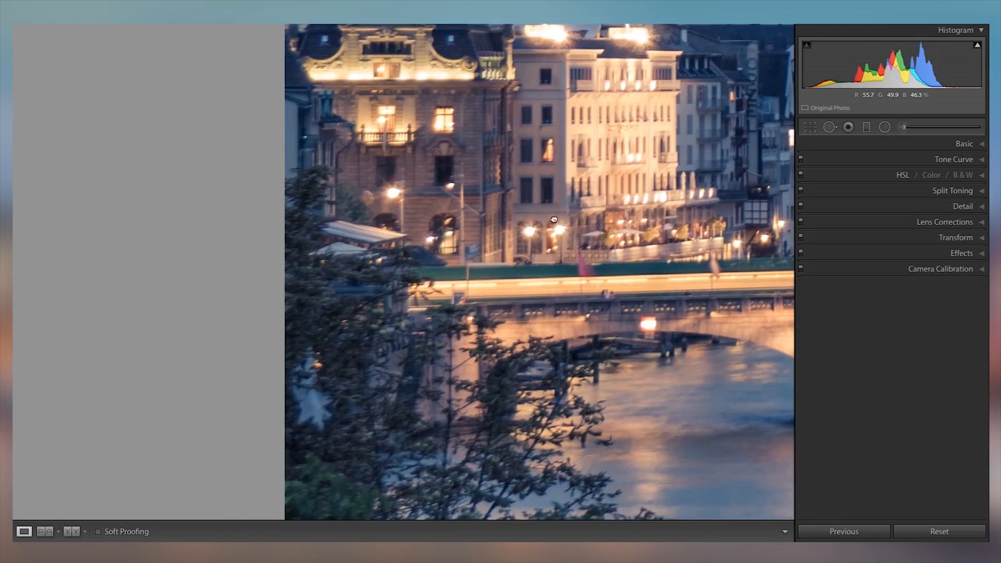
Examine the photo up close from the left bank across both bridges to the right-bank buildings, and return to the full view
drag(554, 219, 380, 383)
drag(600, 330, 270, 324)
drag(551, 322, 321, 300)
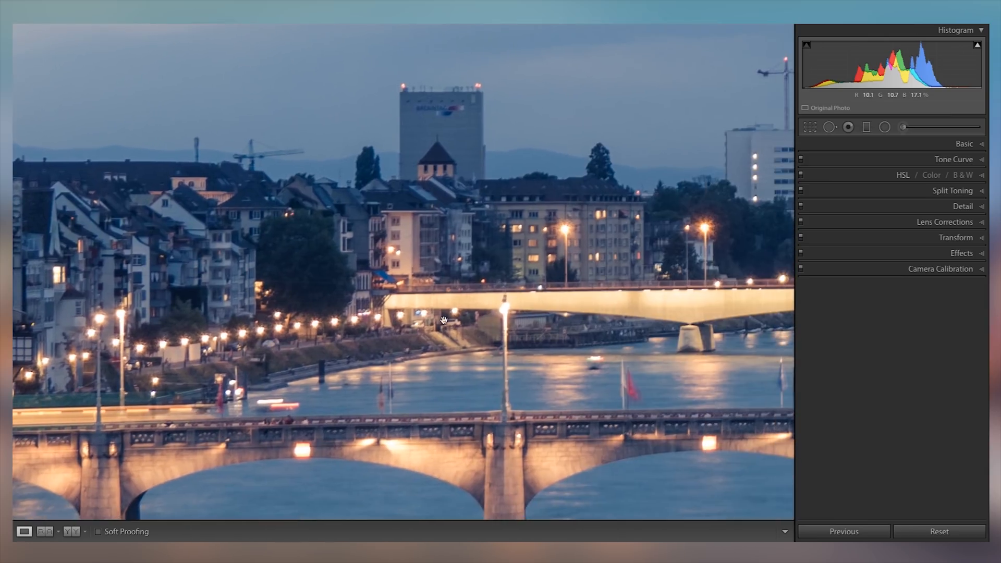
drag(474, 314, 248, 302)
drag(531, 271, 85, 372)
drag(661, 222, 116, 282)
drag(447, 302, 103, 255)
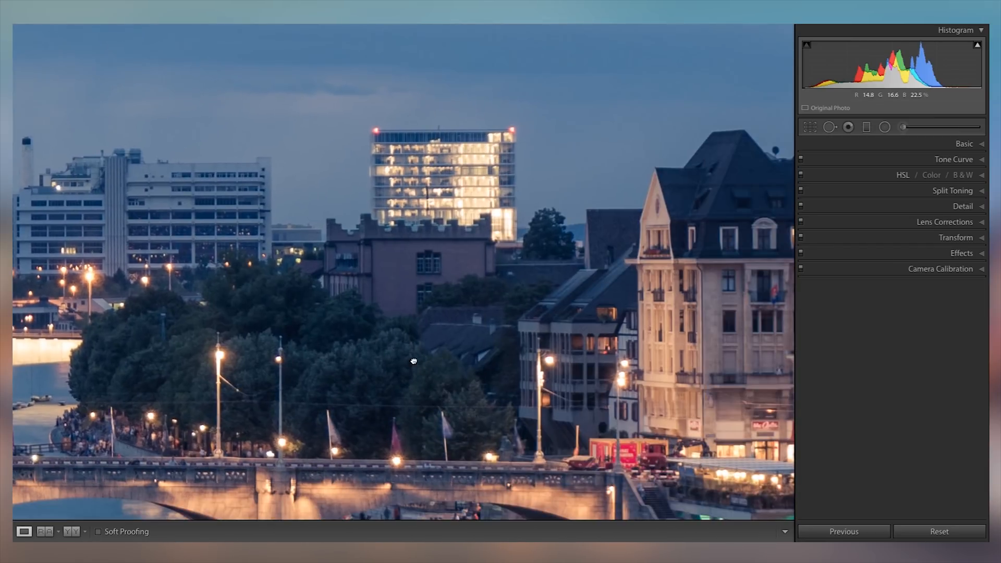
drag(413, 362, 127, 315)
click(278, 310)
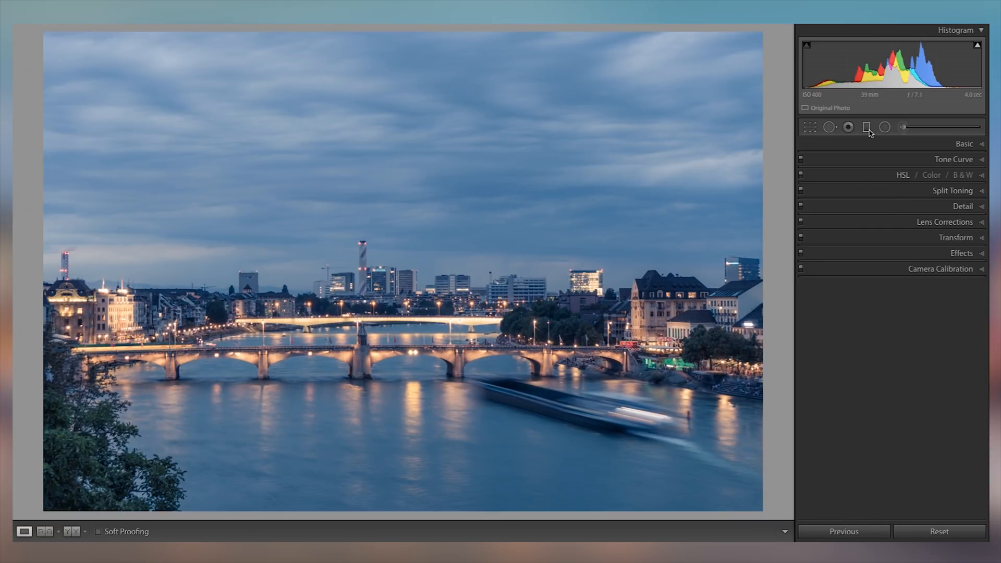
Set the sharpening Amount to 54 while checking the bridges and distant buildings up close
click(885, 206)
key(z)
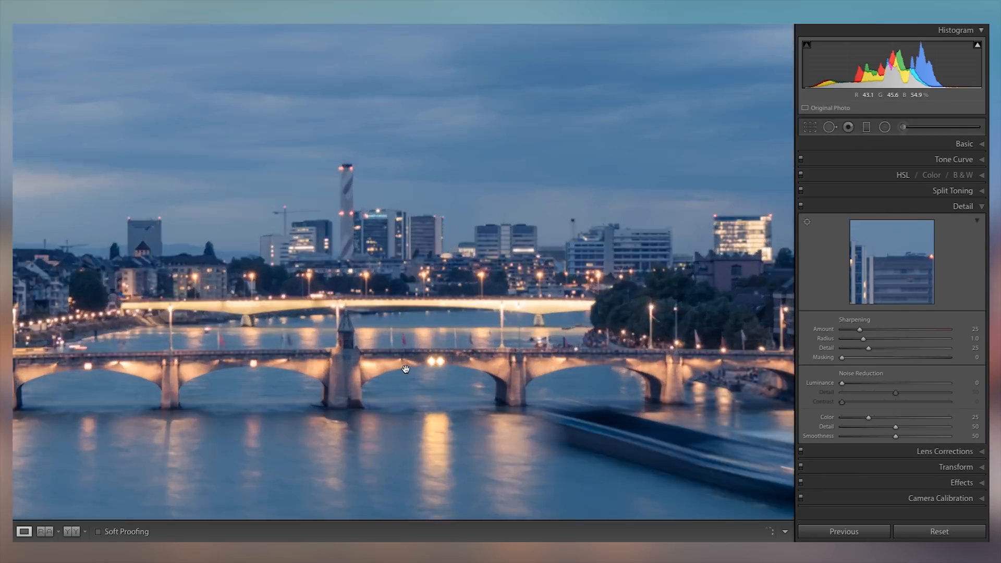
click(890, 330)
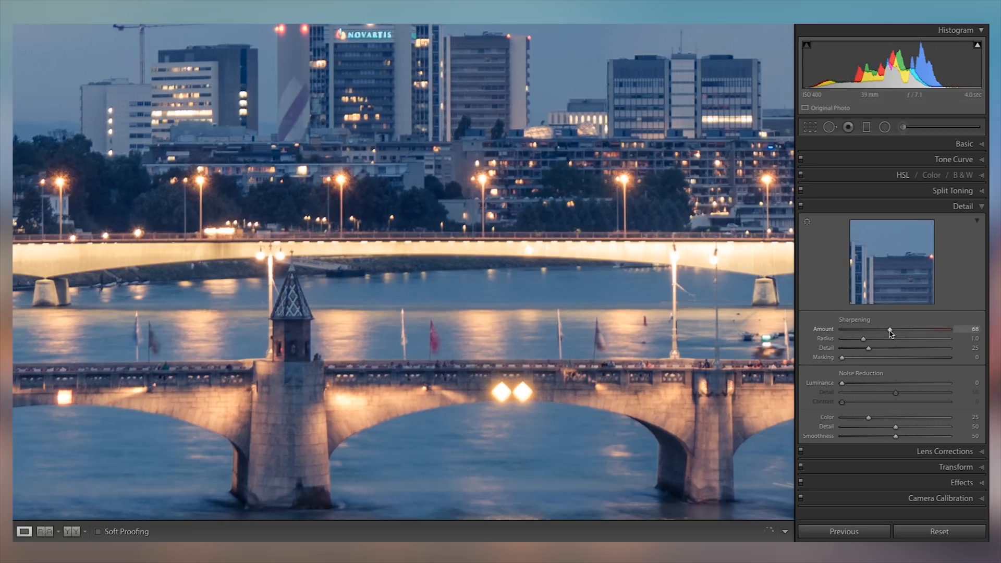
drag(892, 333, 897, 334)
drag(499, 299, 777, 298)
drag(511, 221, 680, 265)
drag(475, 270, 639, 283)
mouse_move(360, 280)
mouse_down()
mouse_move(573, 281)
mouse_move(353, 270)
mouse_up()
drag(594, 294, 429, 303)
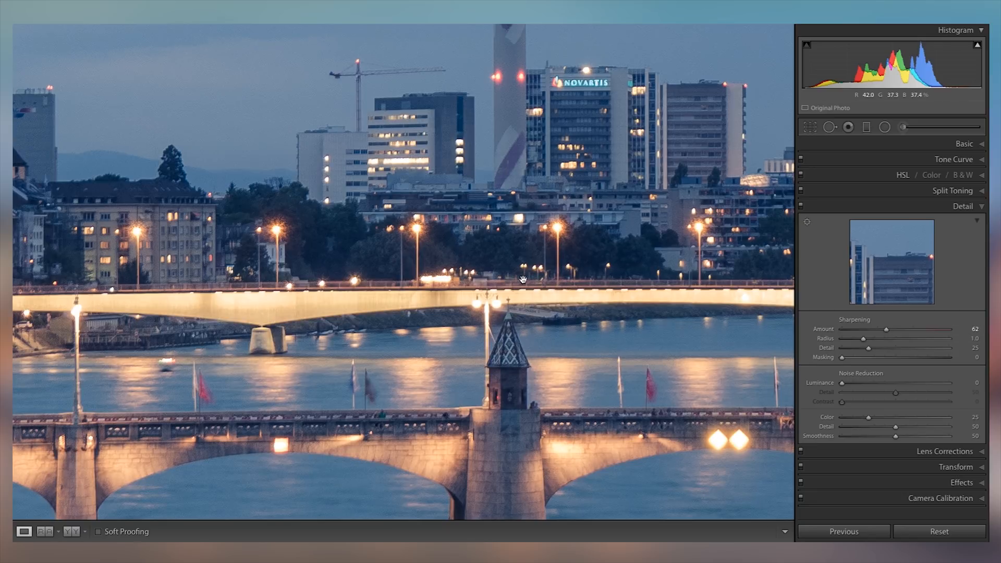
drag(887, 333, 881, 328)
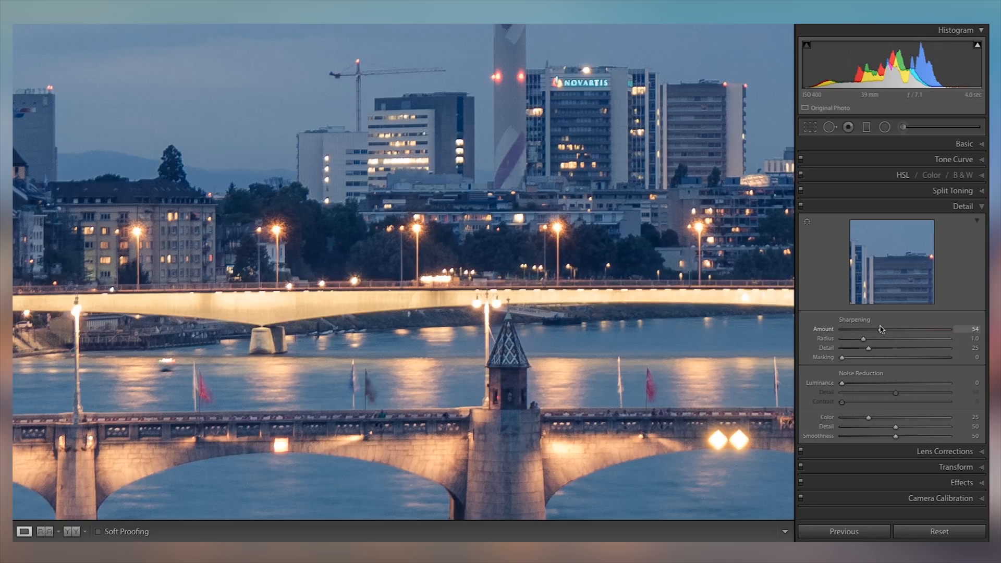
Set the sharpening Masking to 42 and check the skyline, trees and bridge up close
drag(841, 358, 887, 360)
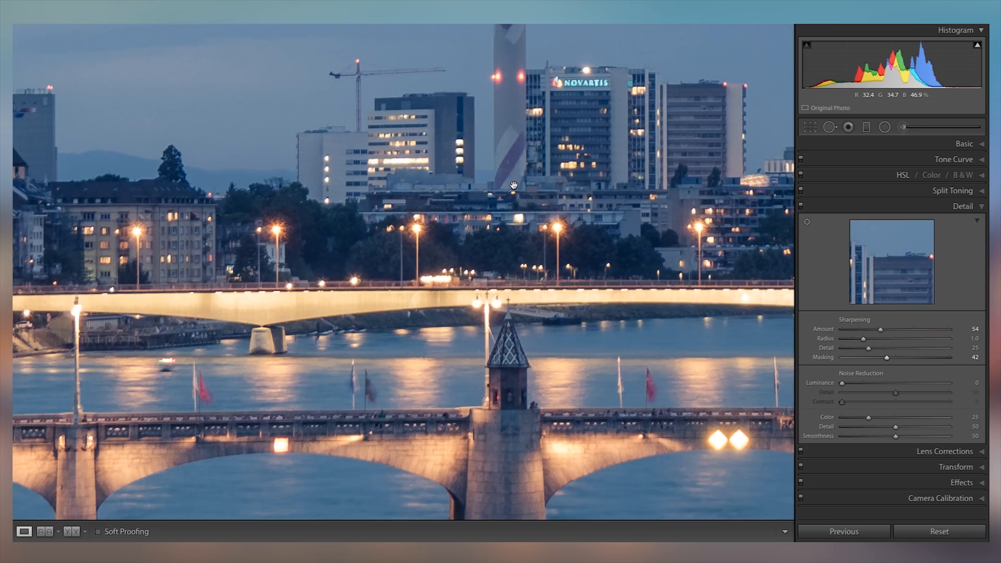
drag(513, 186, 332, 275)
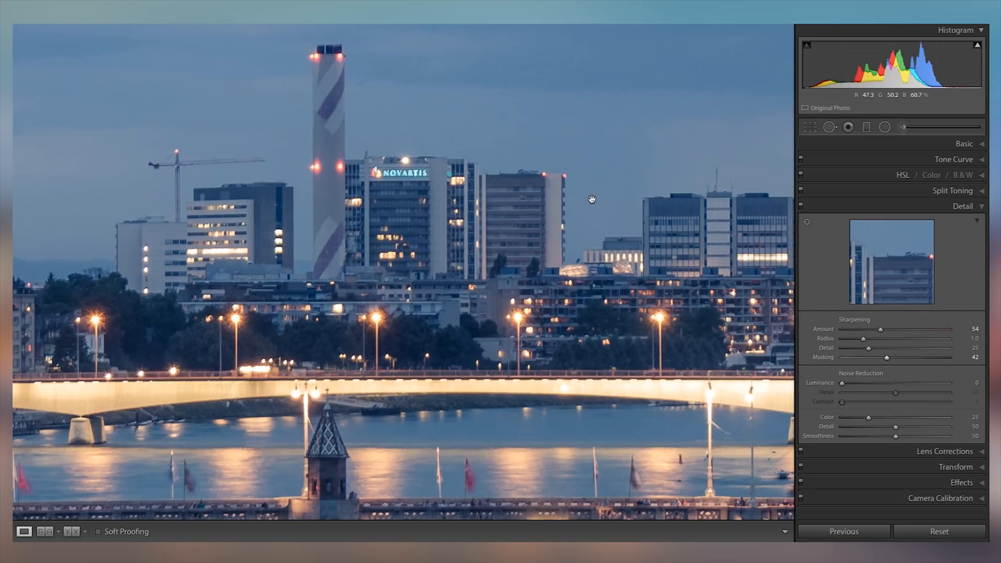
drag(592, 199, 243, 110)
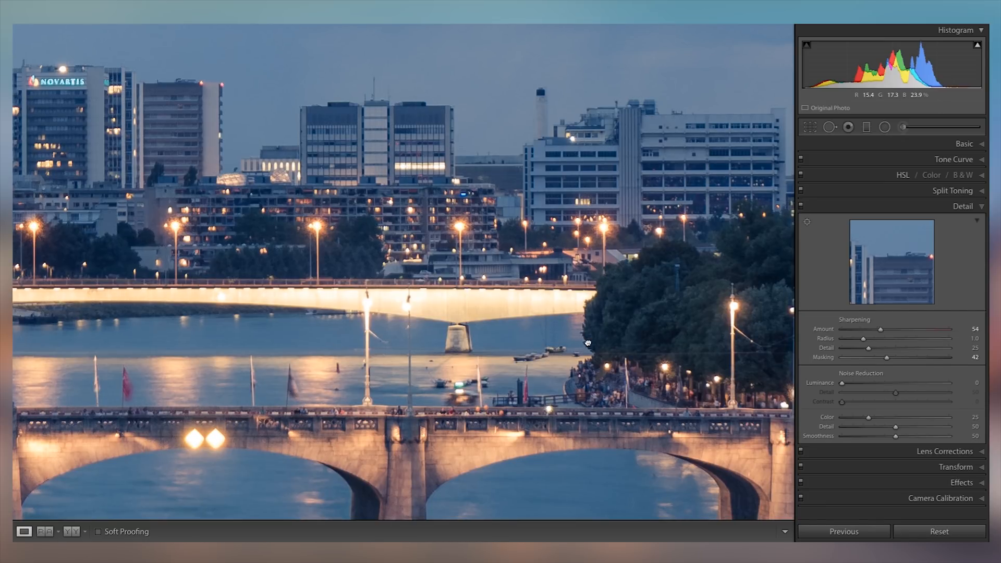
drag(652, 391, 590, 334)
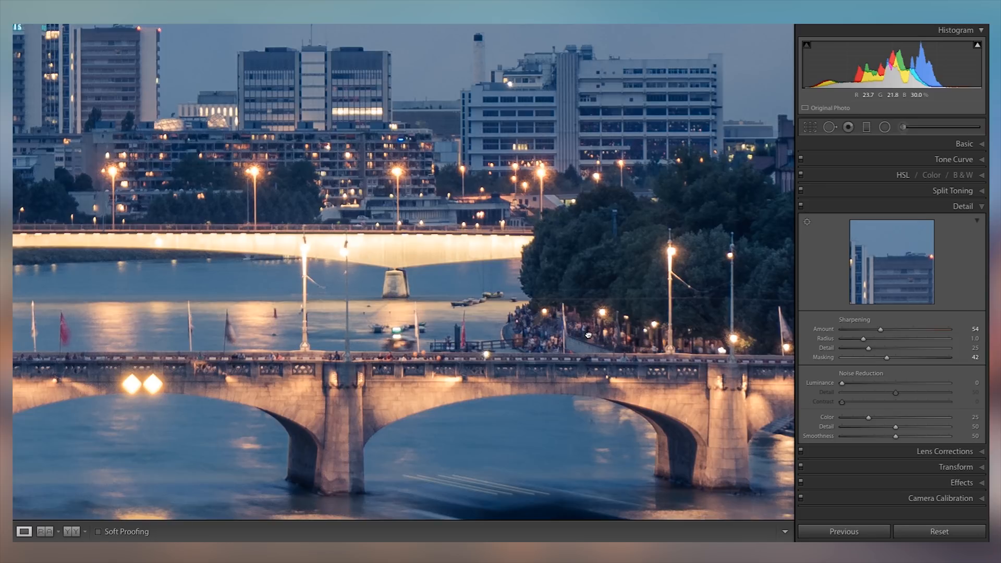
drag(588, 334, 563, 314)
Try Luminance noise reduction at 33, reset it, and raise the Color noise reduction to 100
drag(841, 383, 878, 382)
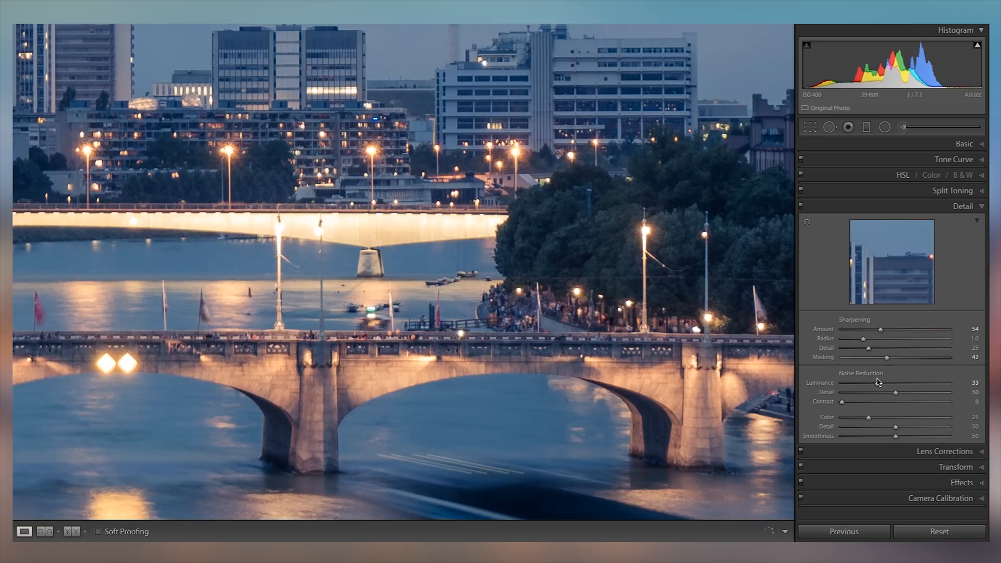
double_click(878, 382)
drag(872, 420, 879, 420)
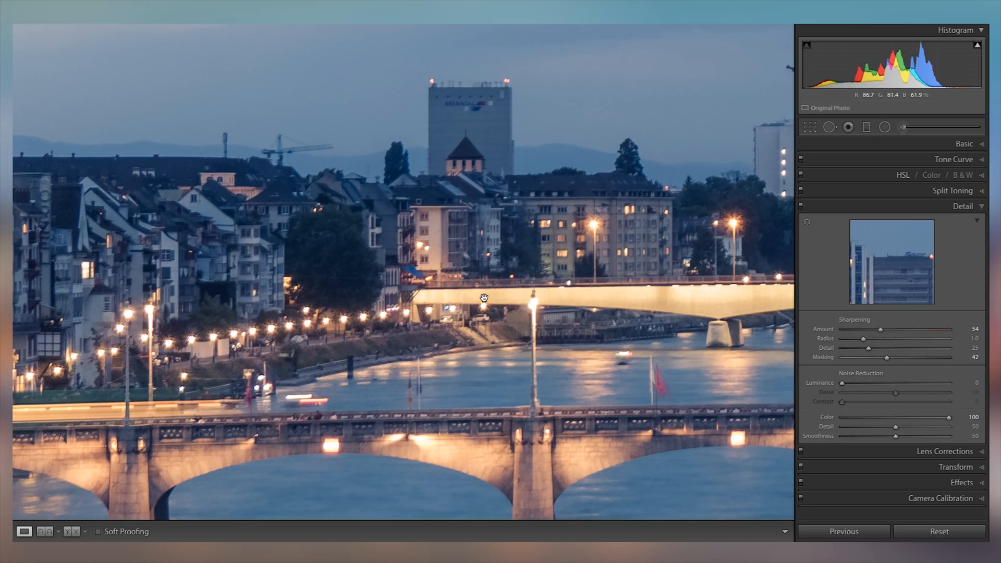
Check the buildings up close, review the lens profile corrections and open the Transform settings
click(648, 292)
click(457, 312)
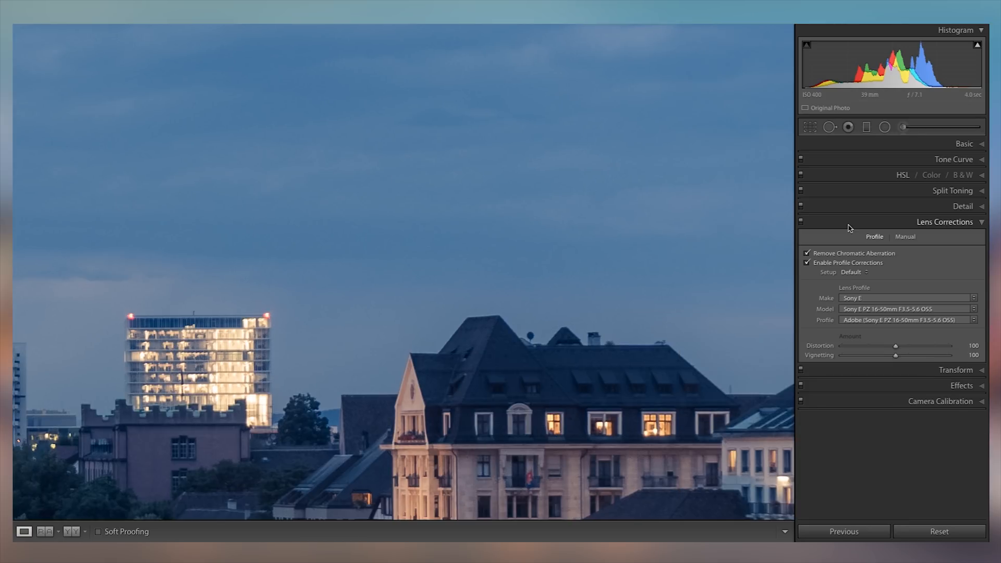
click(849, 223)
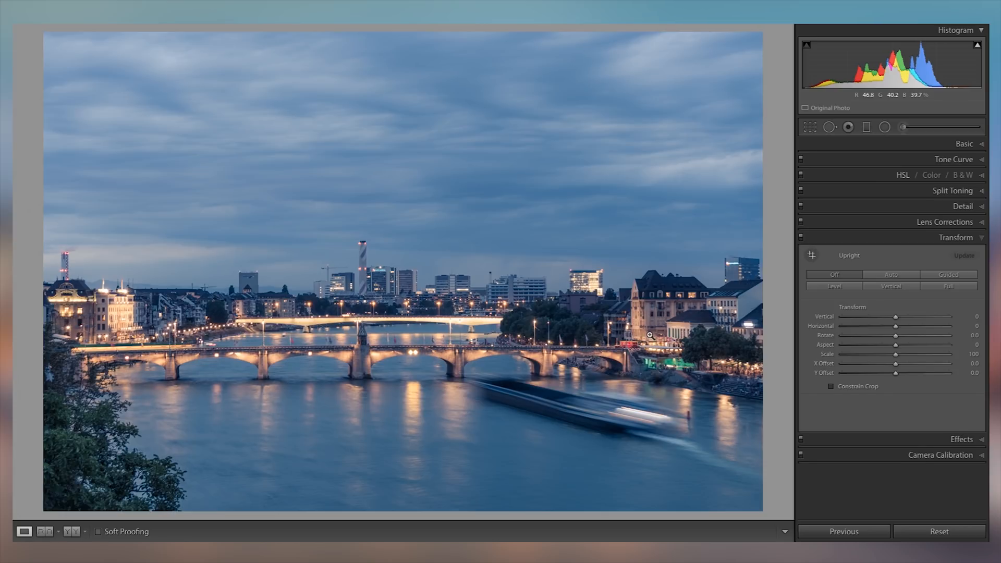
Try darkening the photo's edges with a Post-Crop Vignetting Amount of -55, and reset the Amount
click(873, 237)
click(872, 254)
click(873, 287)
drag(874, 287, 824, 299)
double_click(824, 297)
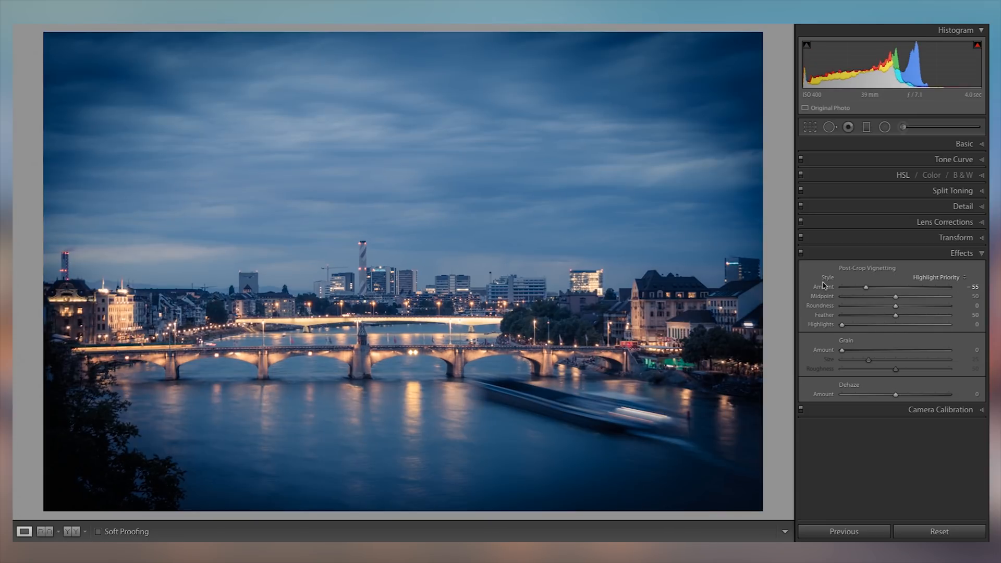
double_click(824, 287)
Try the Camera Clear, Camera Deep and Camera Landscape calibration profiles on the photo
click(861, 409)
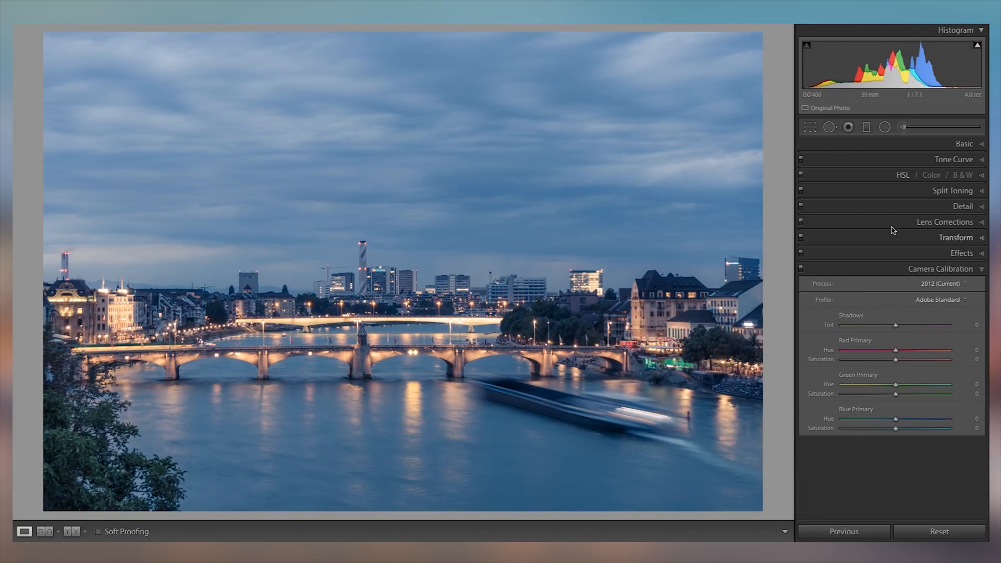
click(946, 301)
click(943, 306)
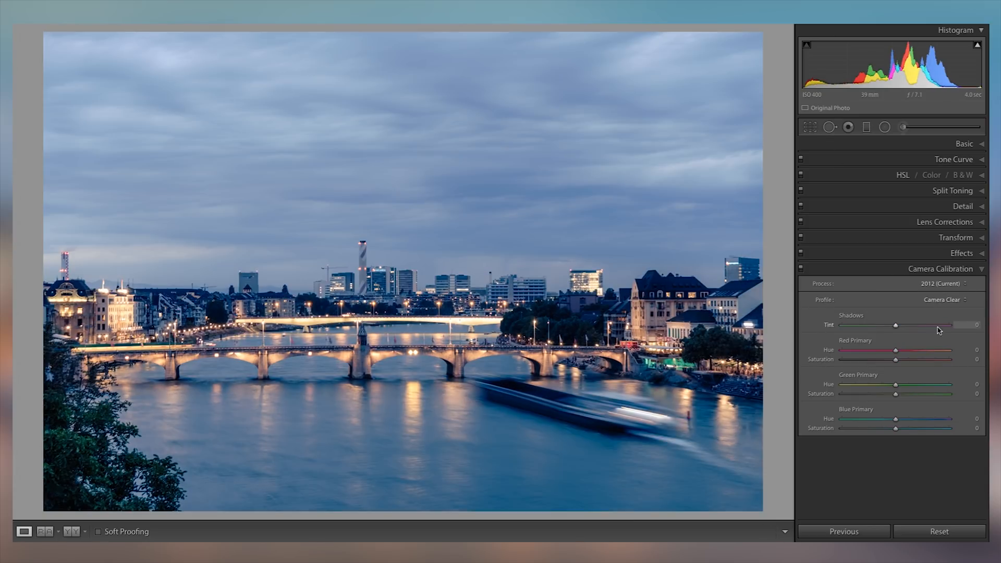
click(943, 300)
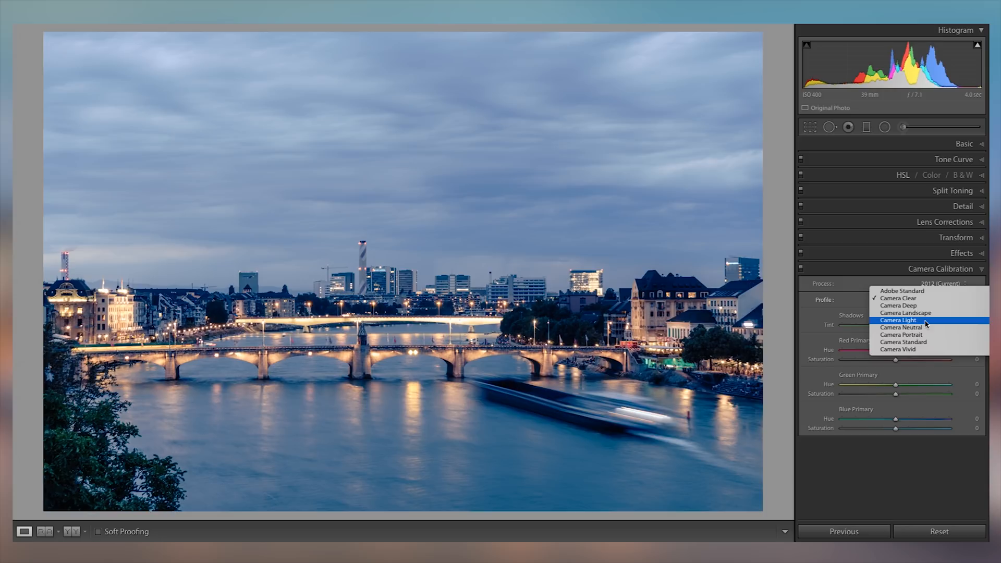
click(924, 307)
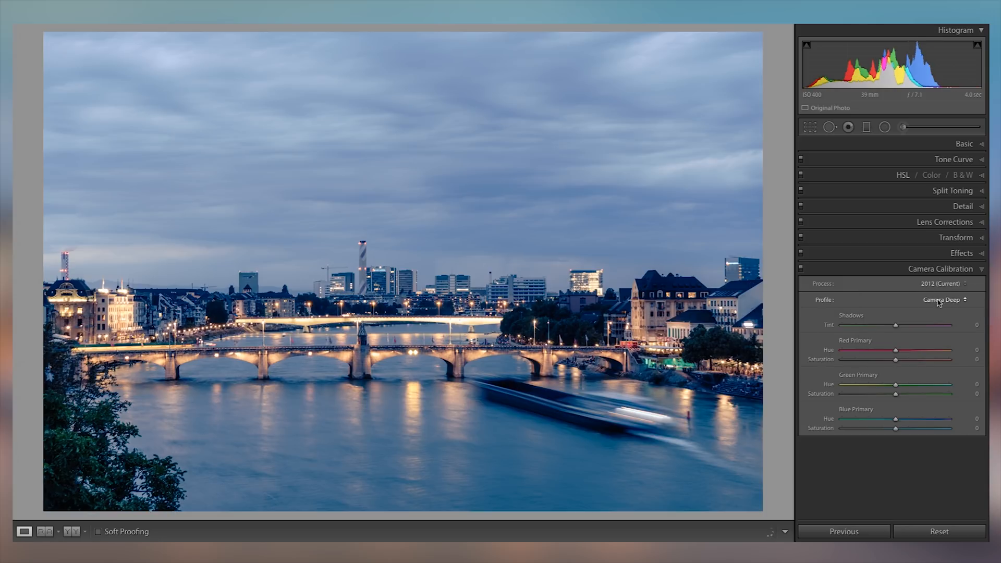
click(924, 301)
click(923, 306)
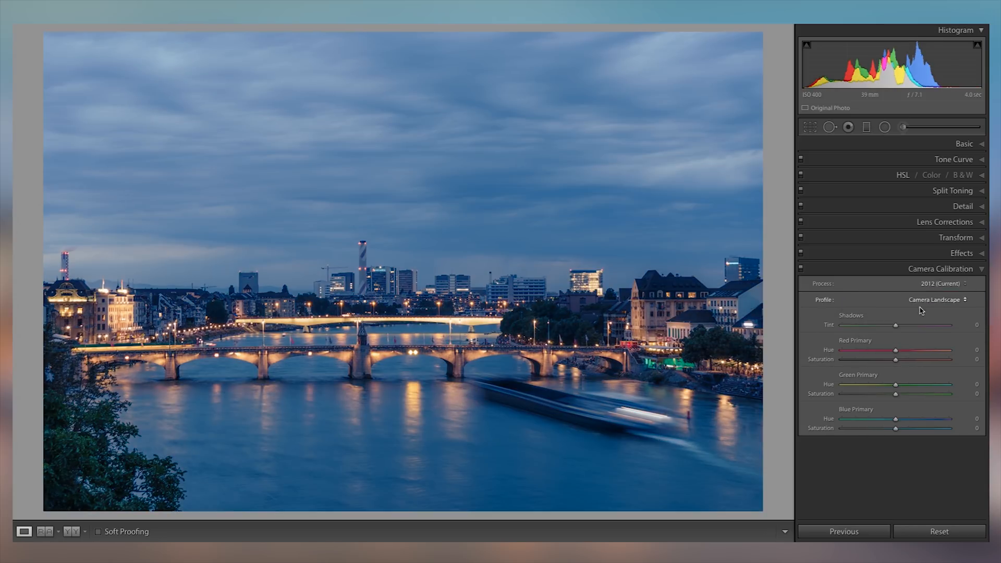
Try the Camera Light, Camera Neutral and Camera Portrait calibration profiles on the photo
click(935, 305)
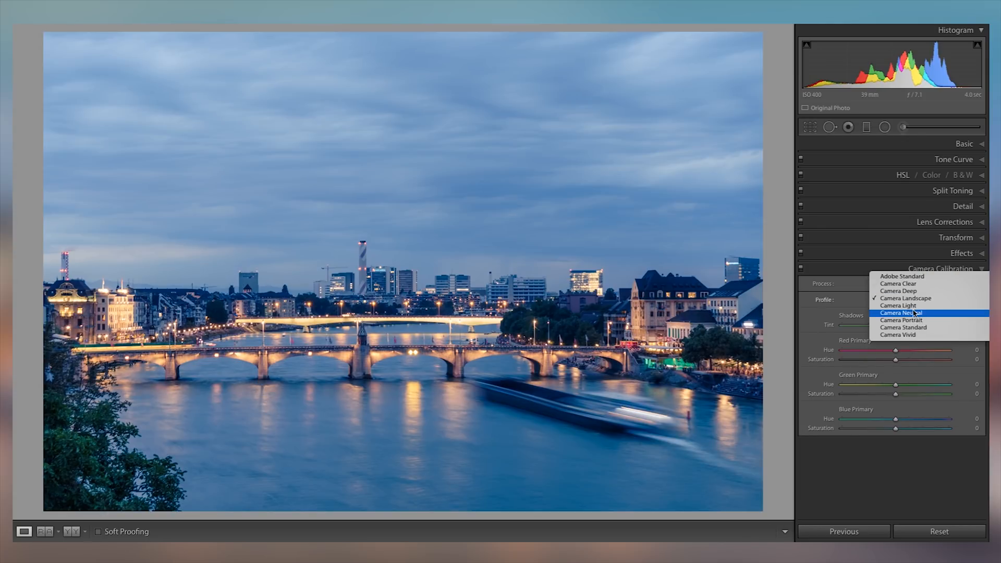
click(907, 308)
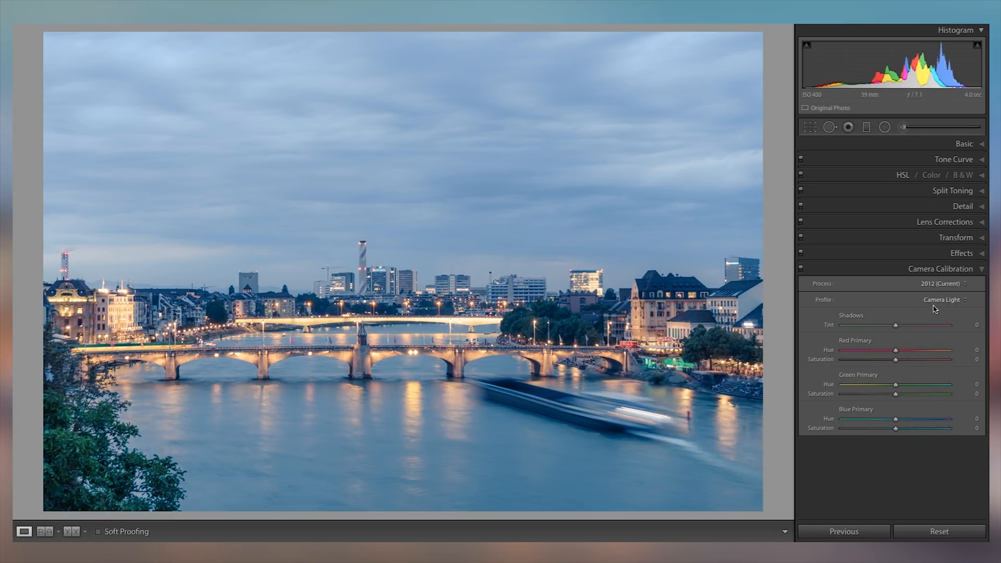
click(934, 308)
click(931, 306)
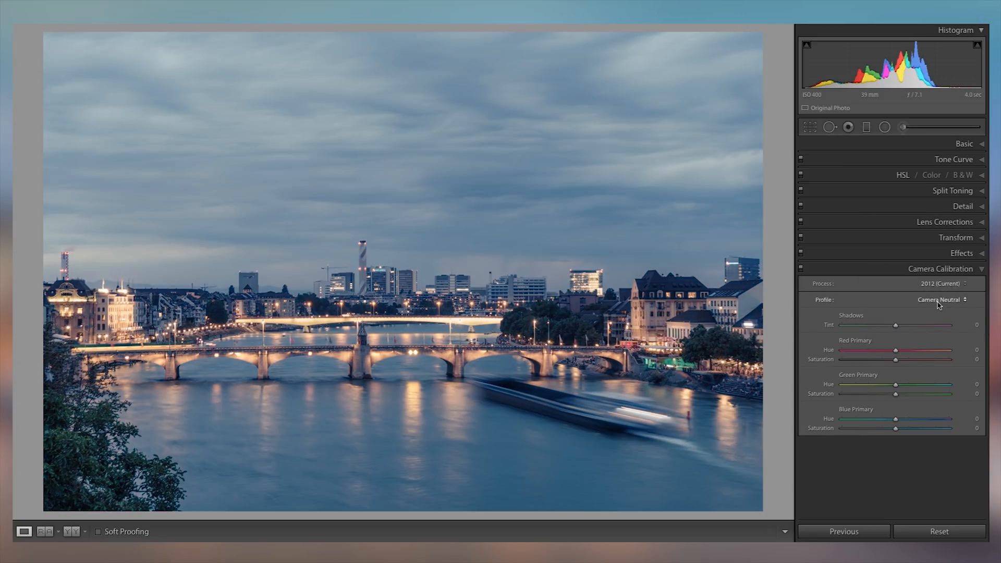
click(934, 307)
click(940, 306)
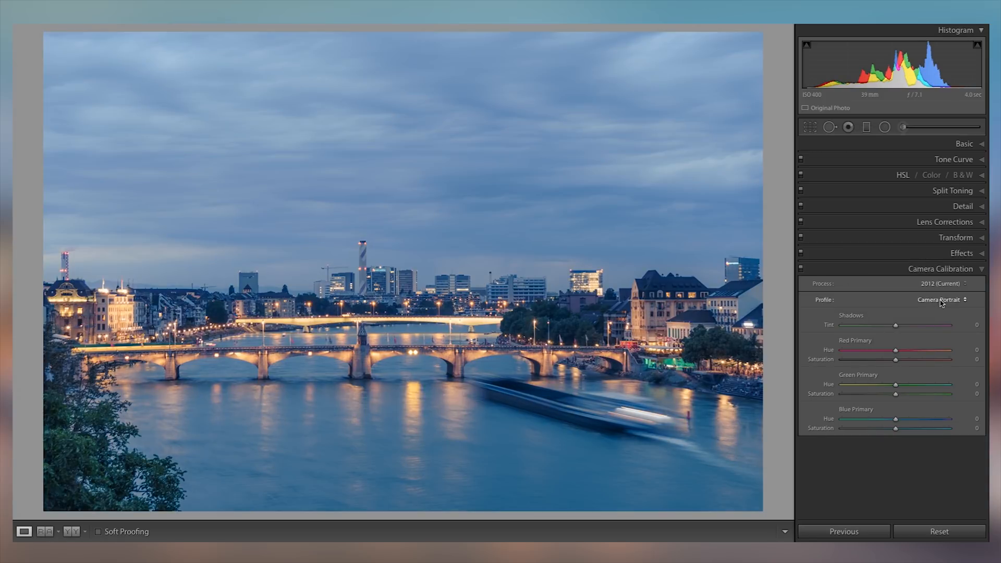
Try the Camera Standard and Camera Vivid calibration profiles, and return to Camera Neutral
click(939, 302)
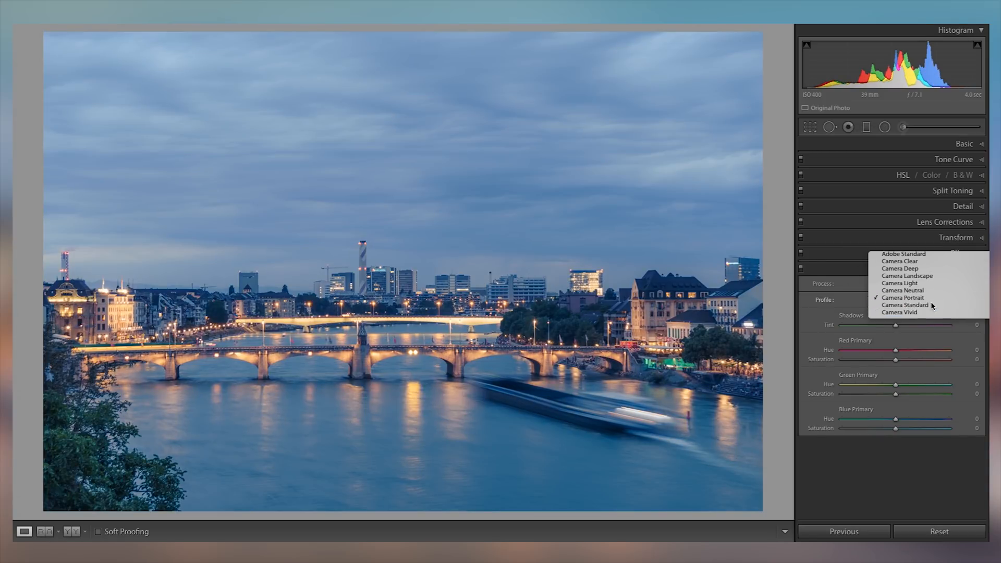
click(934, 305)
click(931, 306)
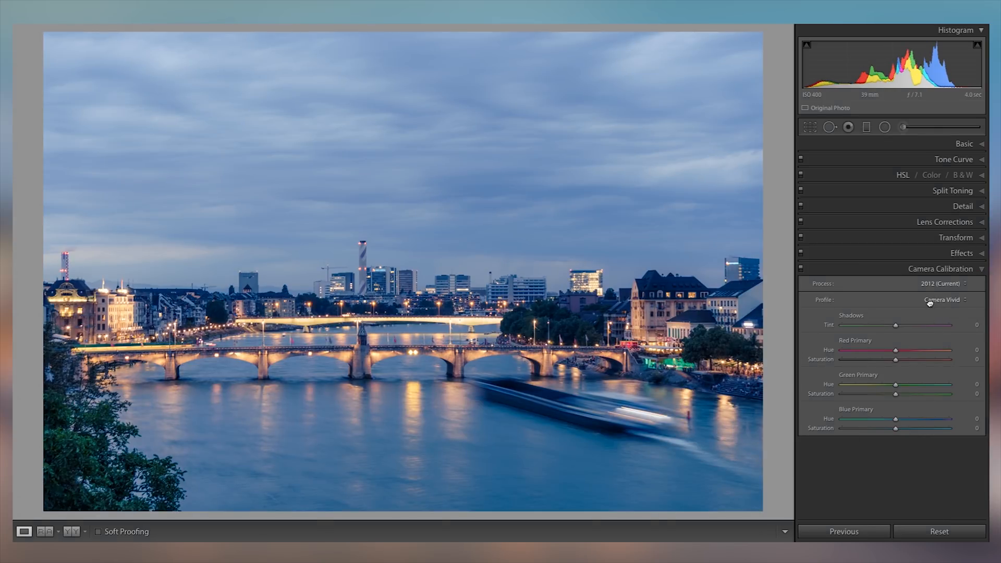
click(935, 305)
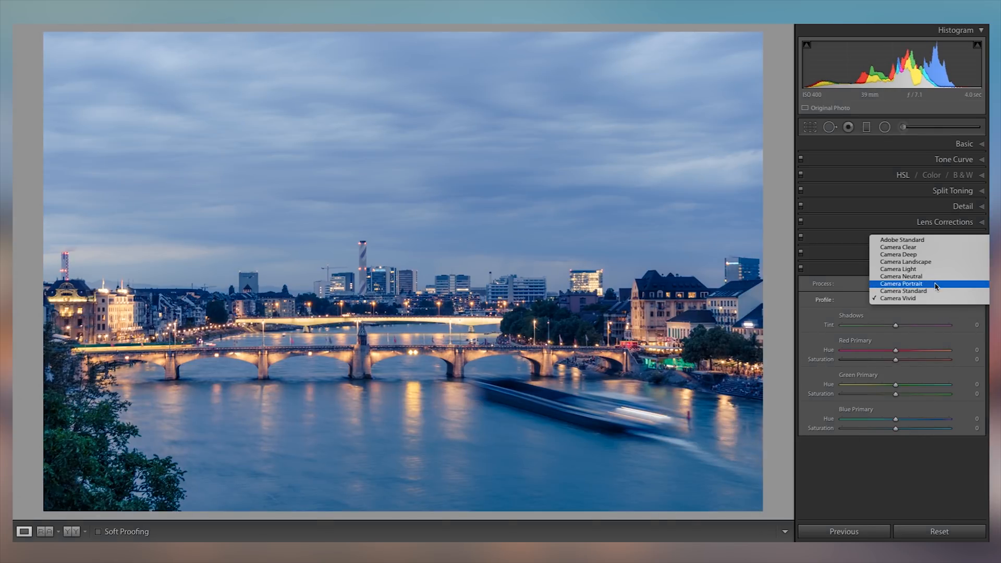
click(932, 277)
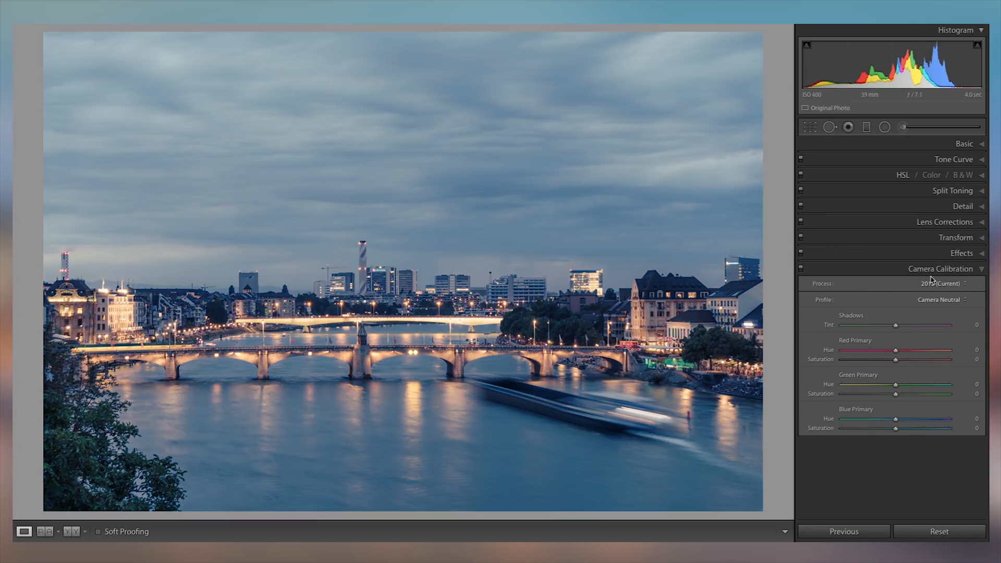
Compare the Camera Landscape, Camera Deep and Camera Clear calibration profiles again, ending on Camera Neutral
click(934, 305)
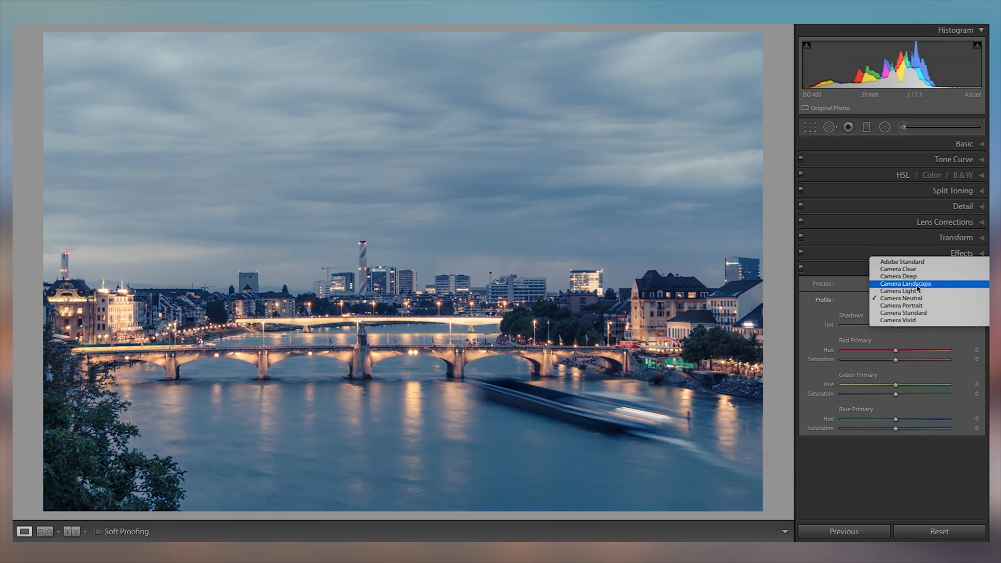
click(939, 286)
click(942, 299)
click(945, 293)
click(948, 301)
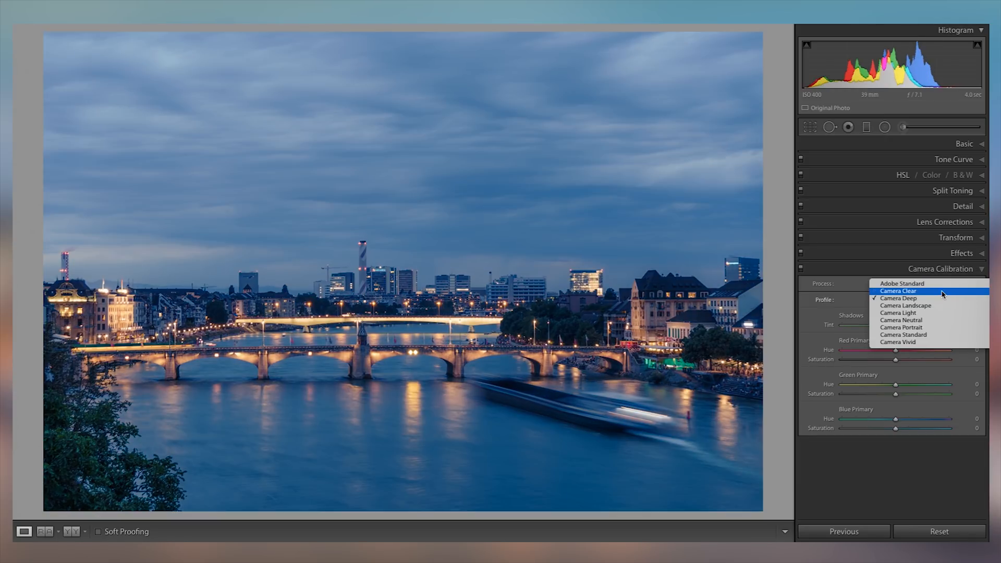
click(943, 292)
click(937, 300)
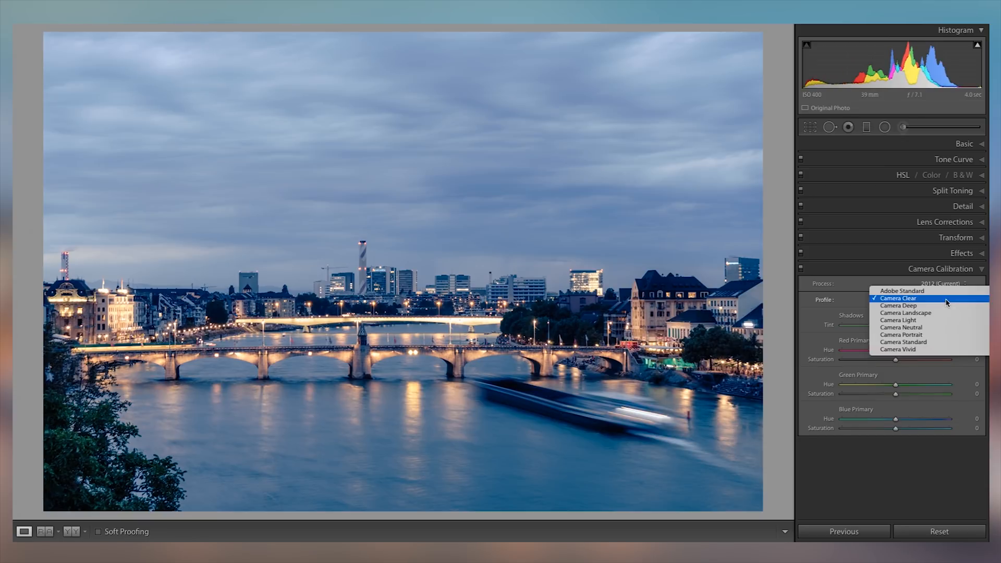
click(935, 307)
click(939, 300)
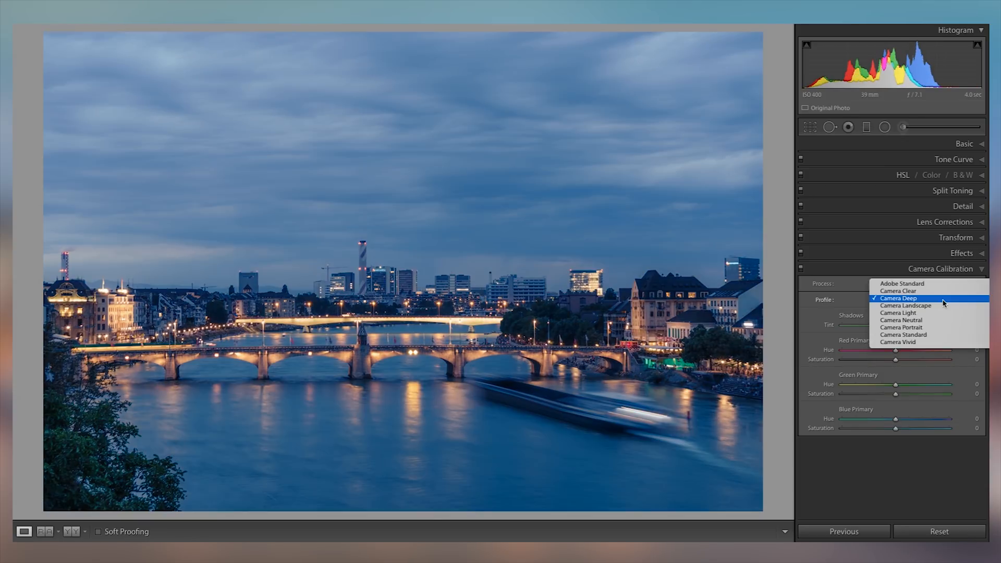
click(942, 326)
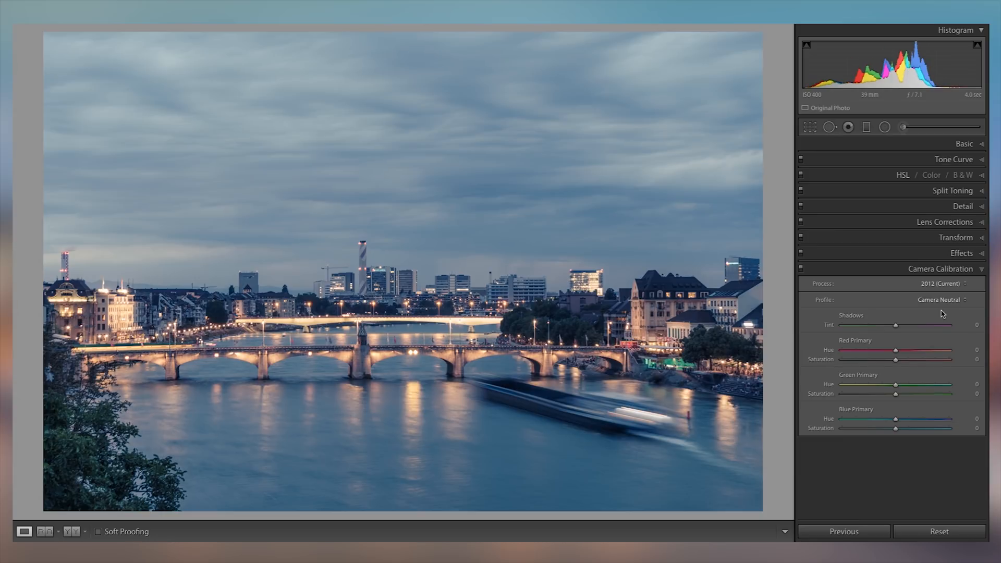
Compare the Camera Deep, Camera Standard and Camera Vivid calibration profiles in turn
click(938, 303)
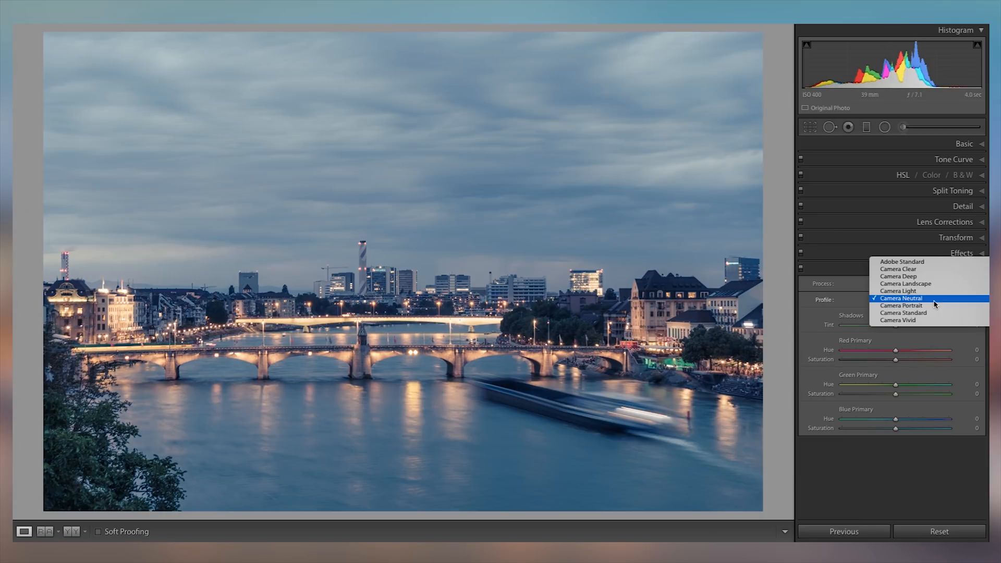
click(920, 278)
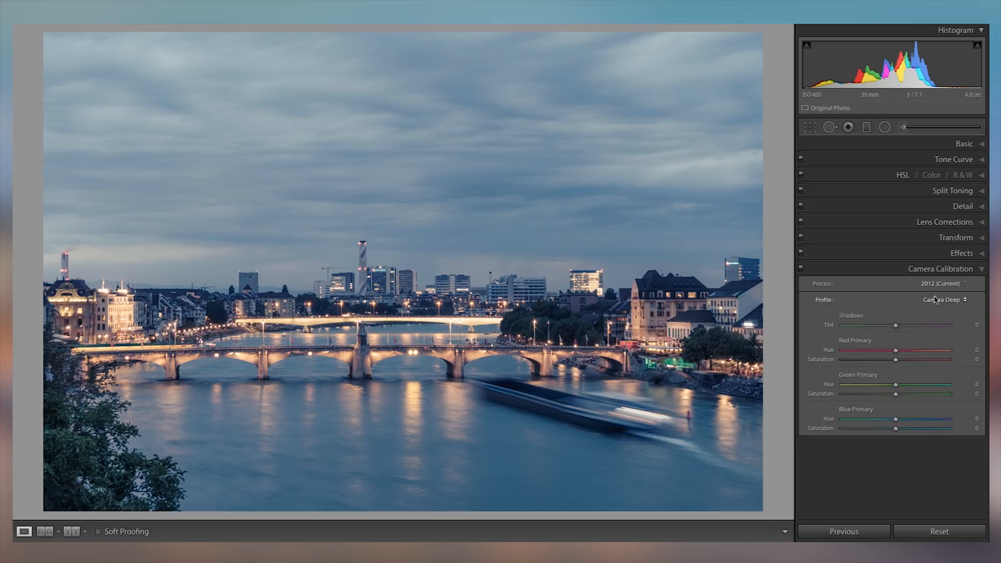
click(947, 302)
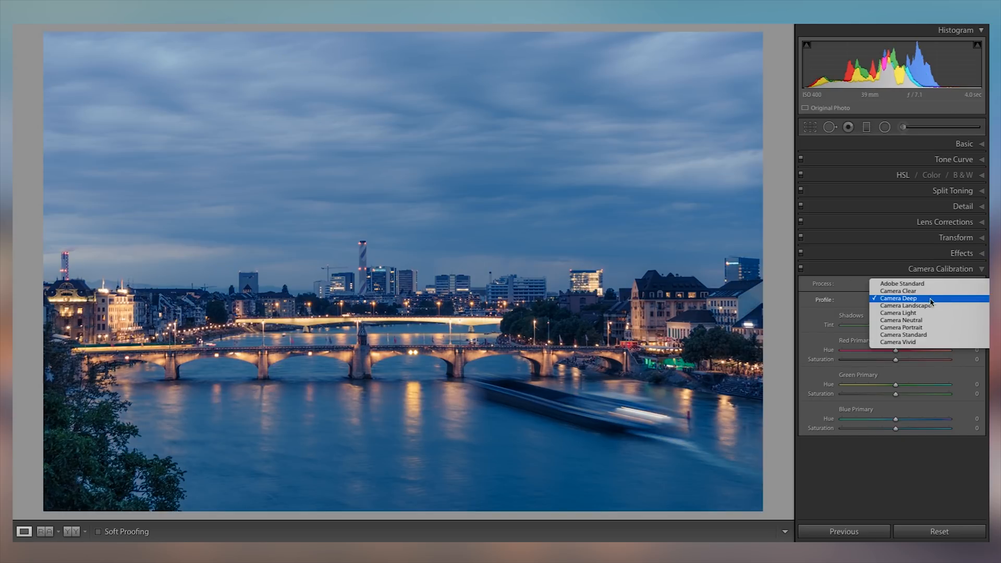
click(933, 334)
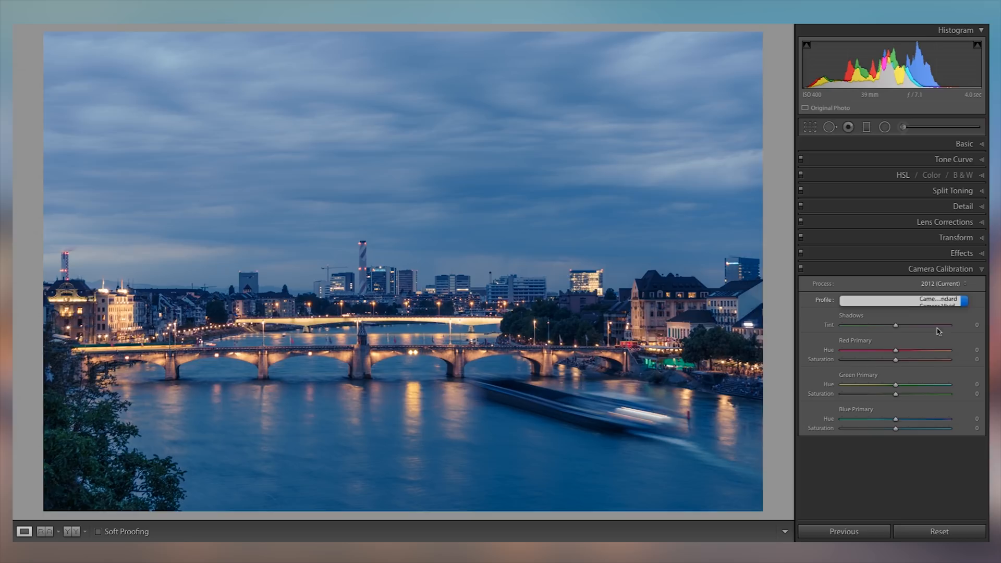
click(939, 300)
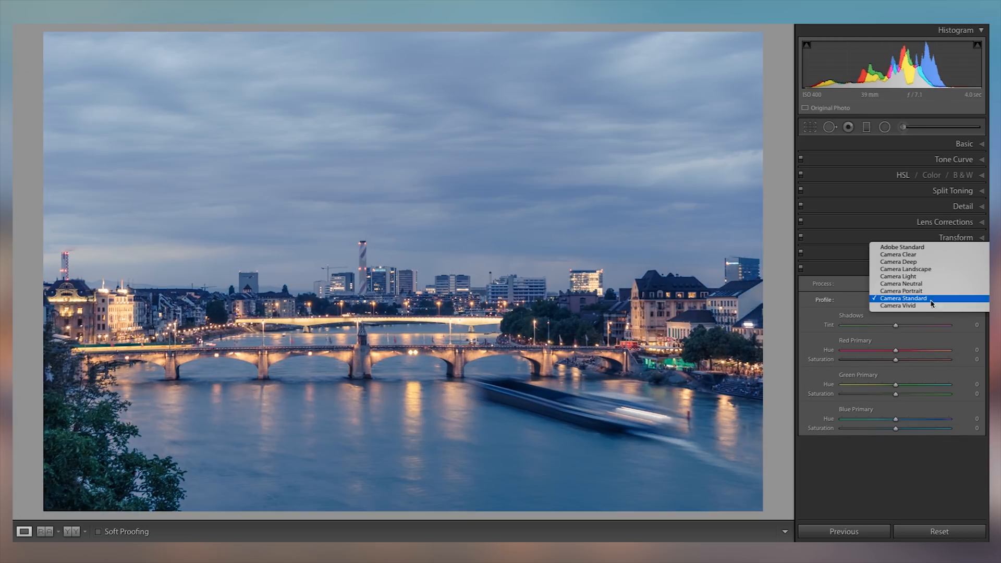
click(938, 306)
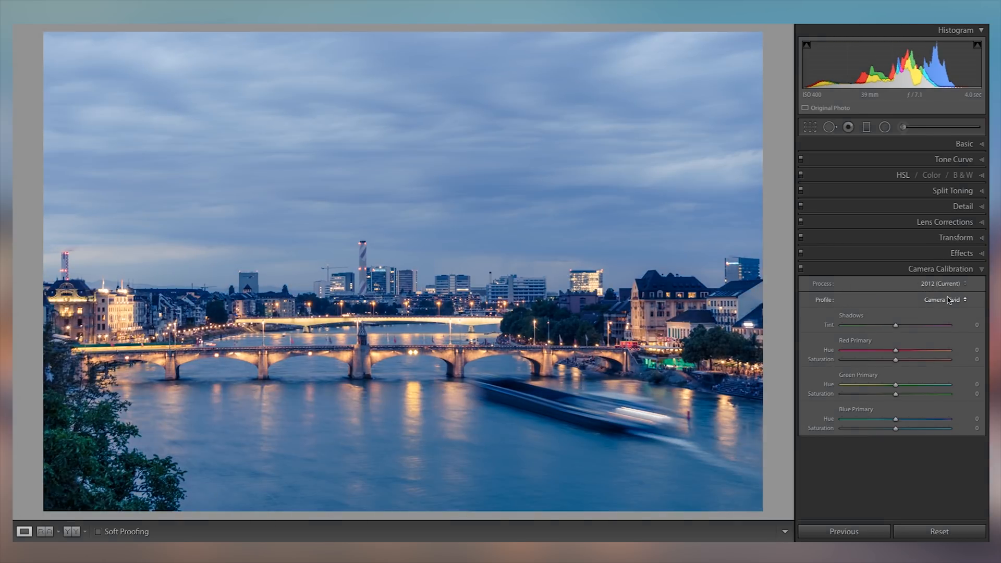
Compare Camera Deep with Adobe Standard, set the calibration profile to Camera Deep and check the bridges and buildings up close
click(946, 301)
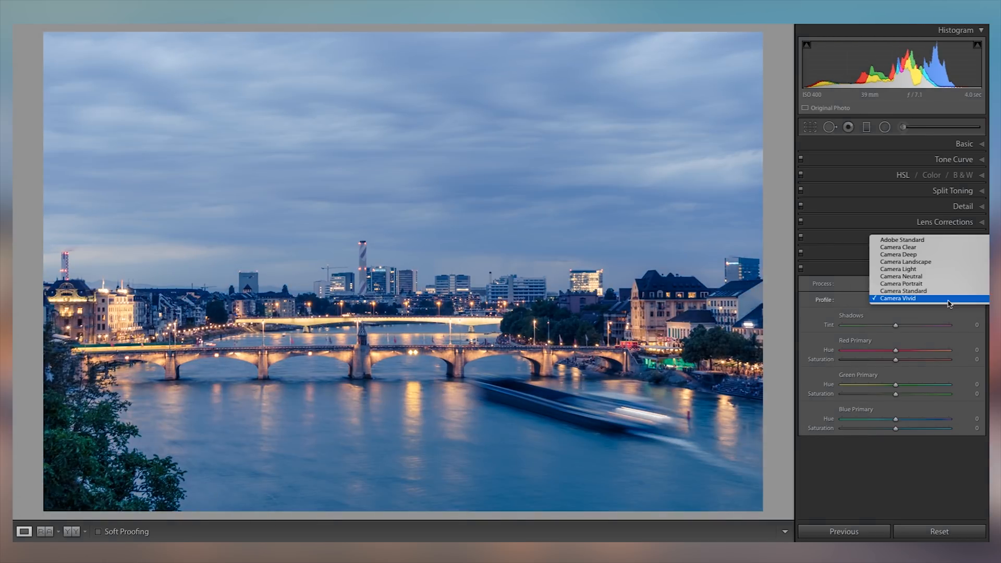
click(926, 256)
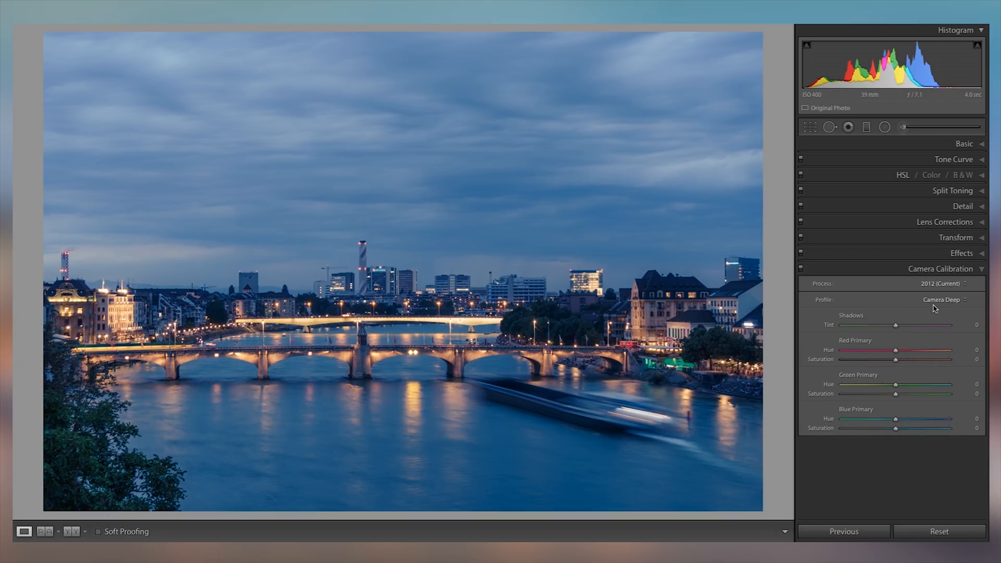
click(935, 307)
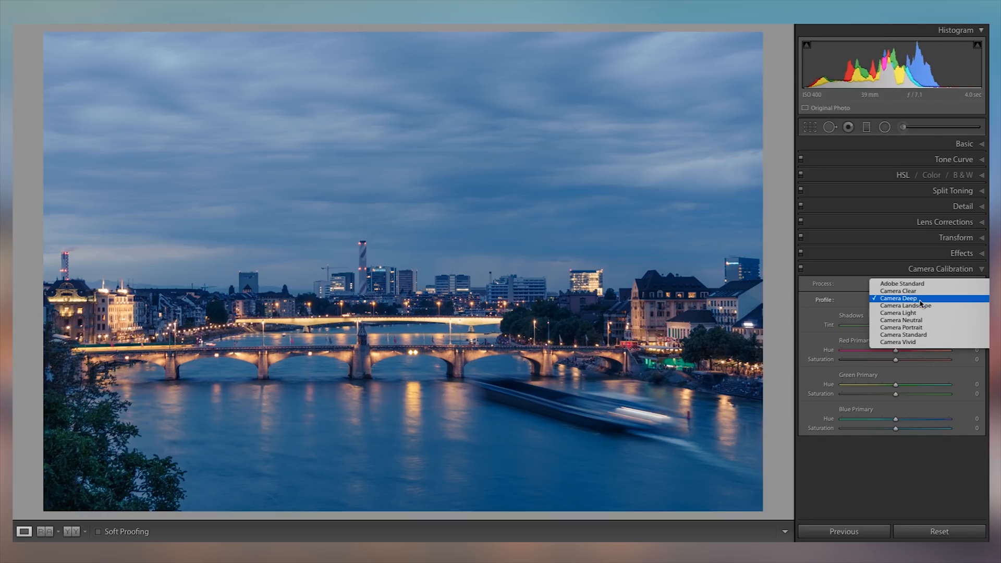
click(929, 287)
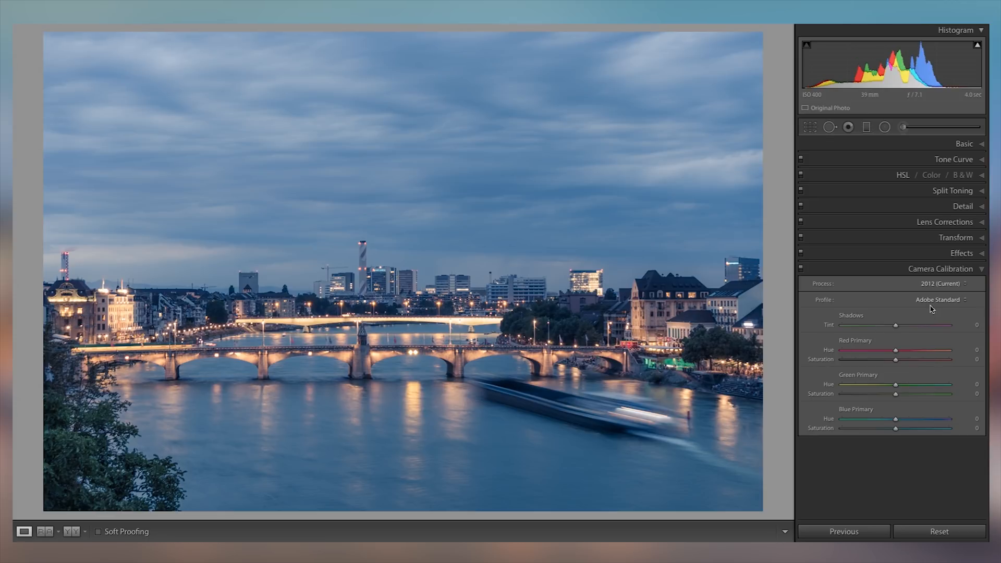
click(934, 305)
click(932, 314)
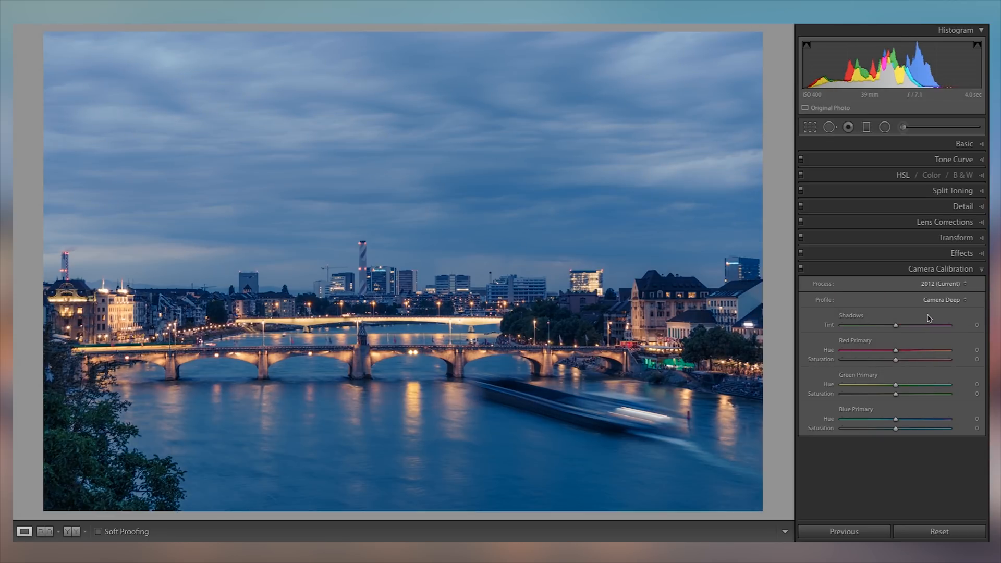
click(616, 324)
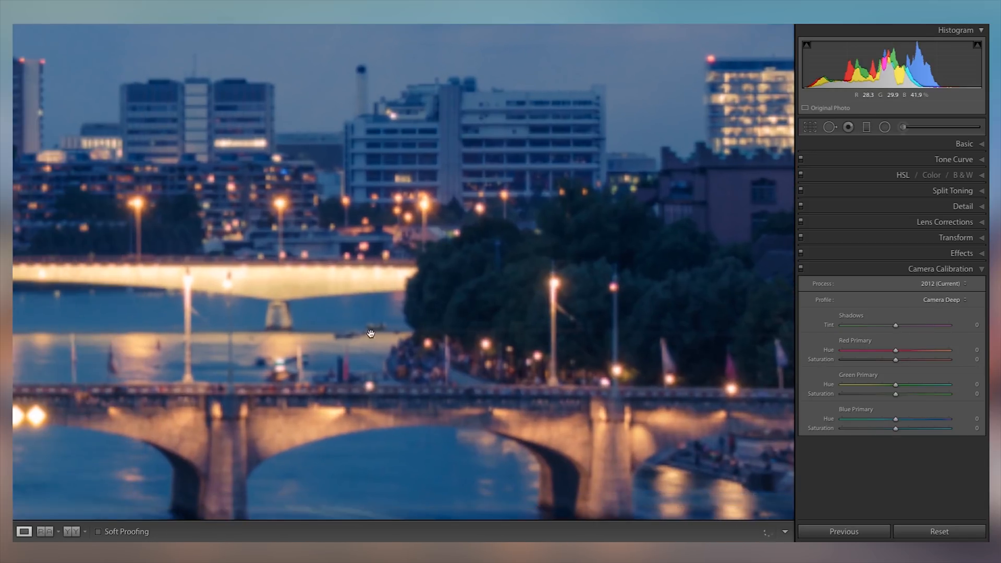
click(504, 328)
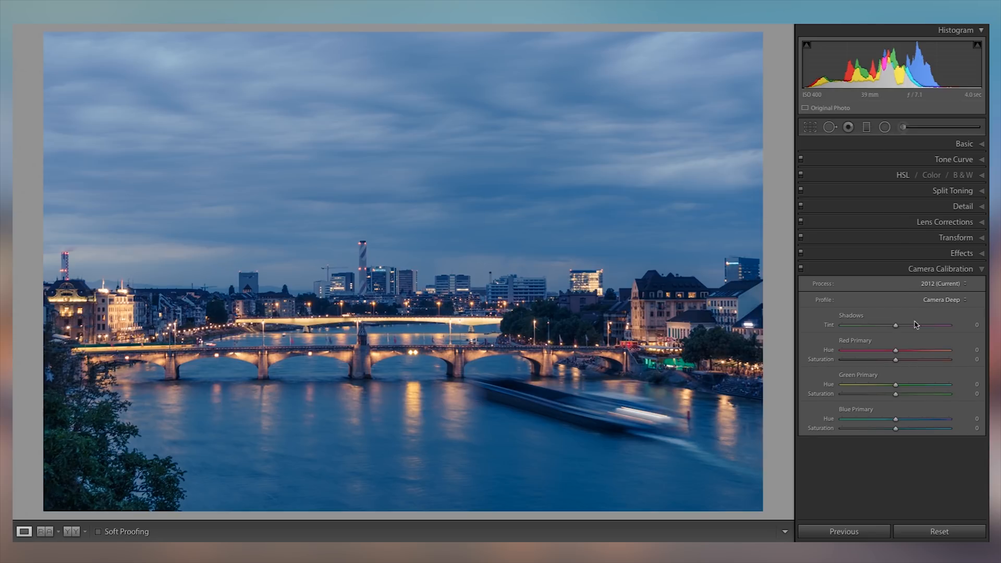
Set the camera calibration's Blue Primary Saturation to -24 and Hue to +3, and the Green Primary Hue to -22
click(882, 429)
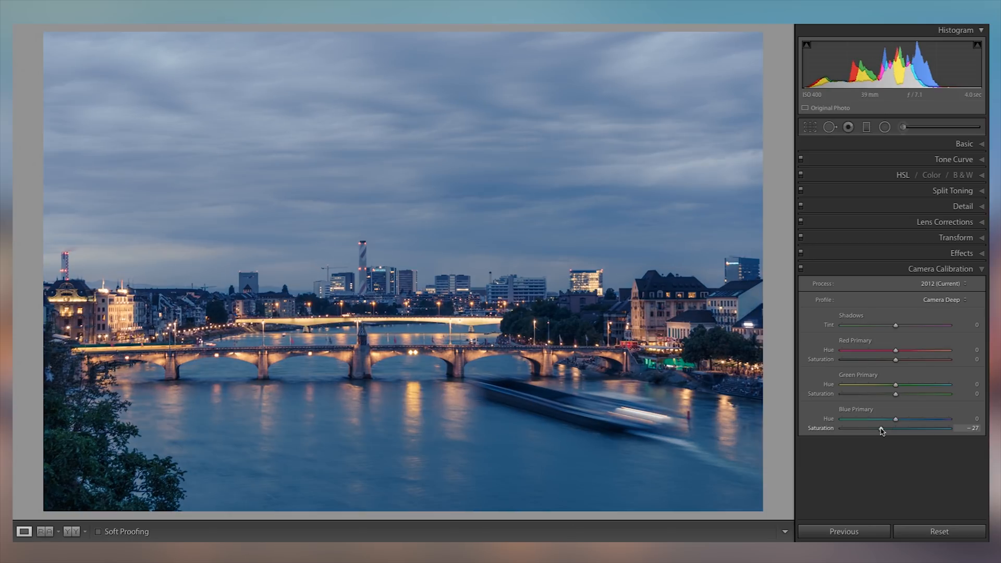
drag(880, 429, 898, 421)
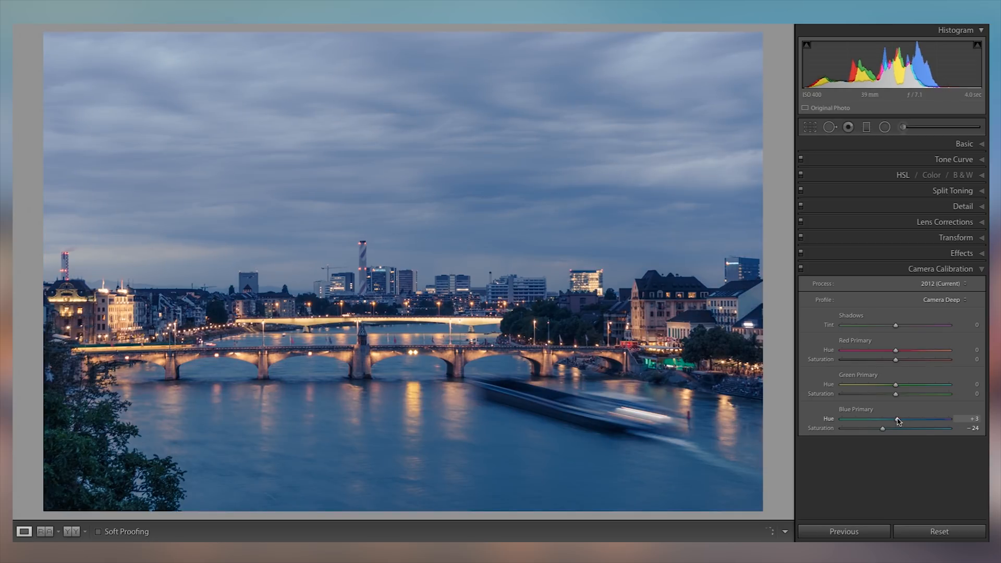
mouse_move(896, 385)
mouse_down()
mouse_move(883, 387)
mouse_move(906, 386)
mouse_move(886, 387)
mouse_up()
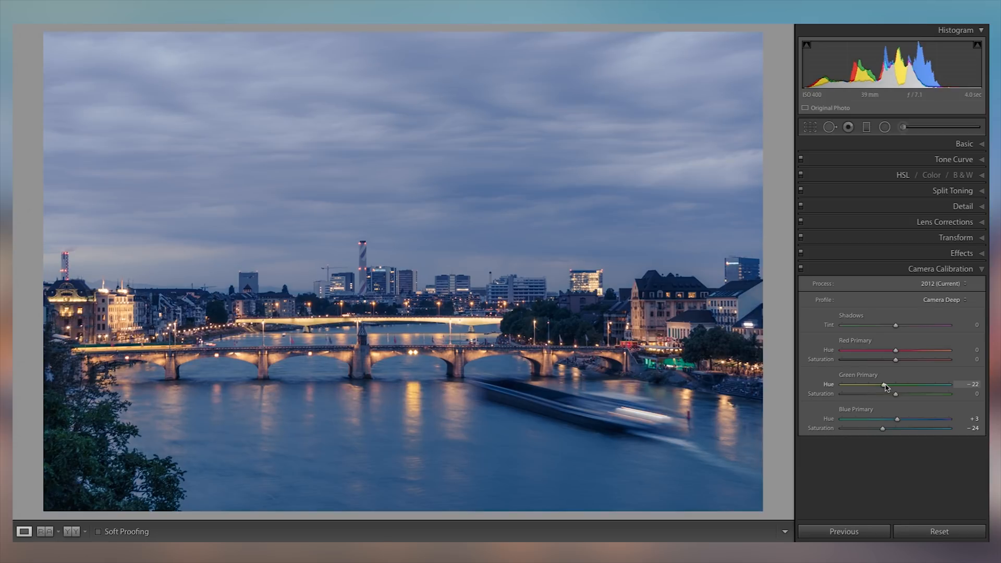
Reset the Green Primary Hue and try a Green Primary Saturation of +11 and several Red Primary Hue shifts
double_click(885, 386)
drag(897, 395, 902, 397)
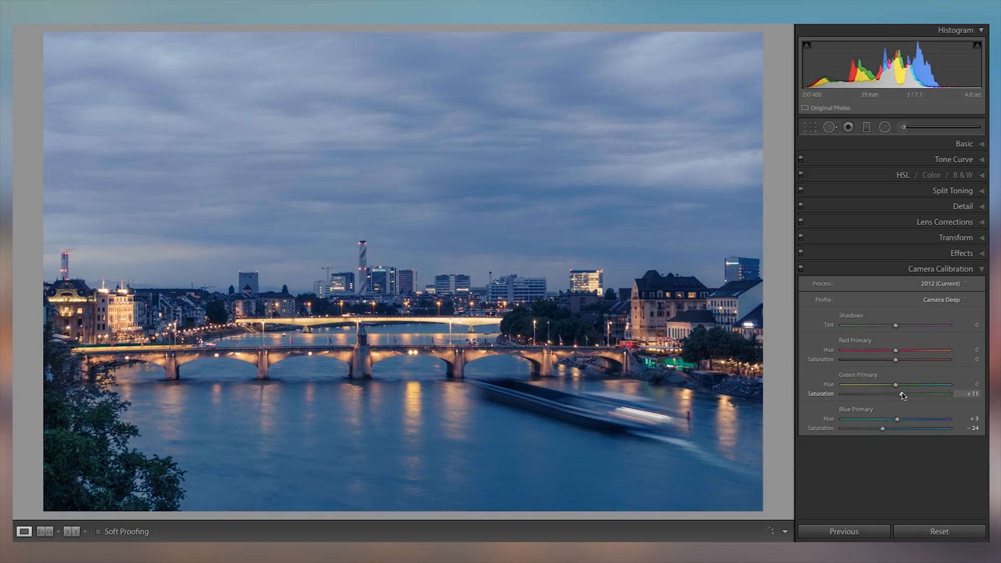
mouse_move(896, 350)
mouse_down()
mouse_move(881, 351)
mouse_move(903, 353)
mouse_up()
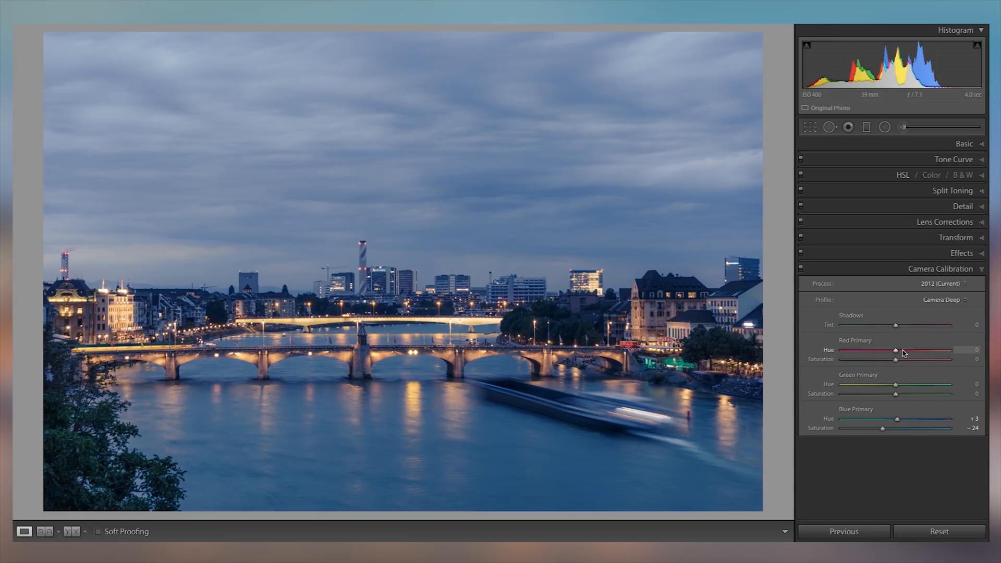
mouse_move(890, 355)
mouse_down()
mouse_move(867, 355)
mouse_move(904, 356)
mouse_up()
double_click(903, 355)
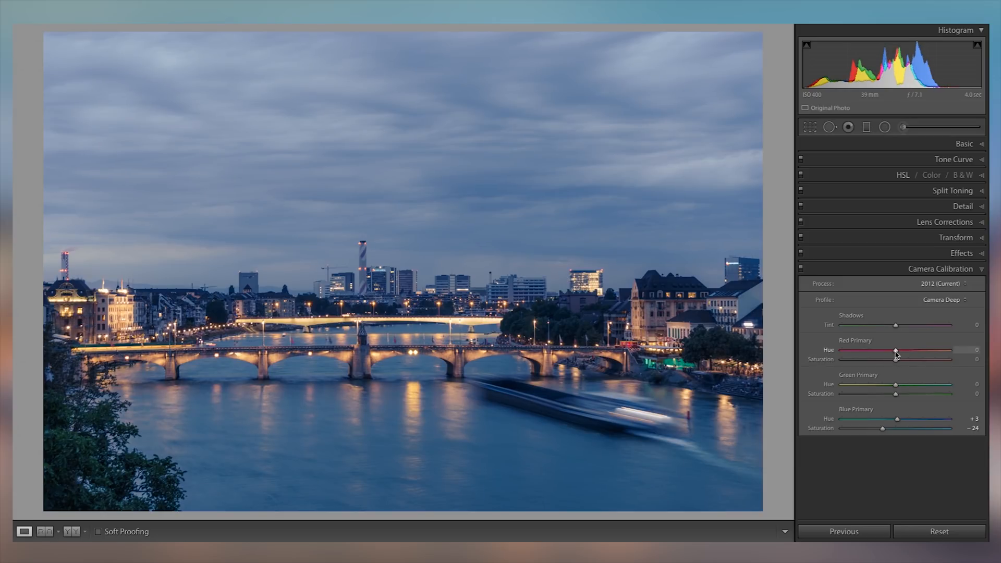
Set Red Primary Saturation to +39, Green Primary Hue to +12 and Saturation to -14, and Blue Primary Hue to +10 and Saturation to -40
drag(893, 364, 874, 429)
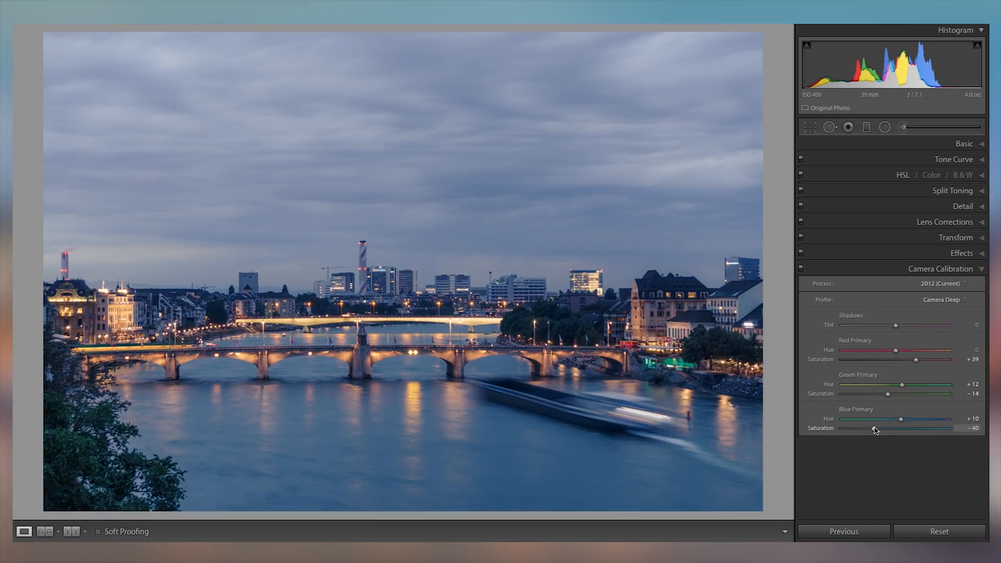
click(894, 254)
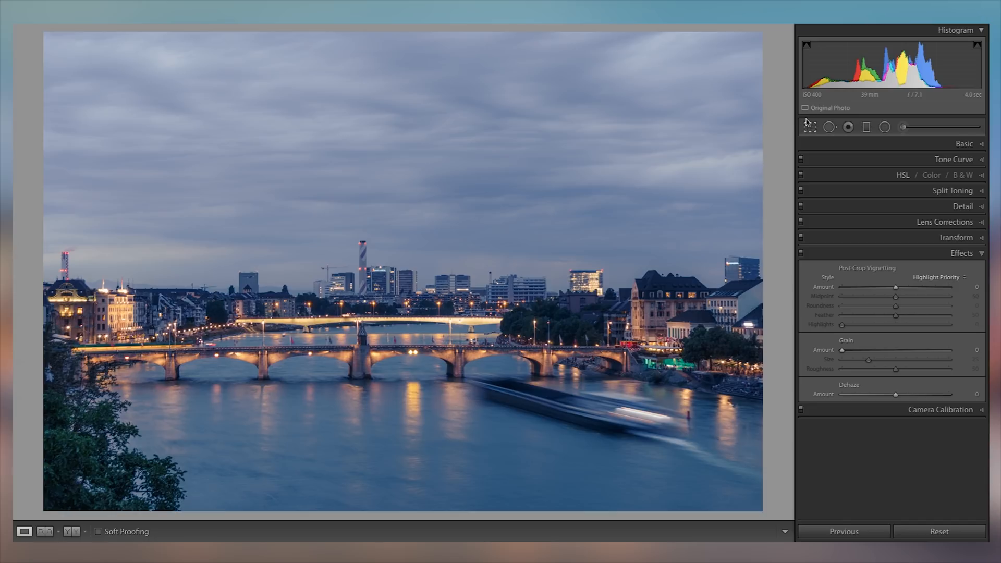
Start a freeform crop that trims the upper sky and the lower strip of water into a panorama
click(809, 128)
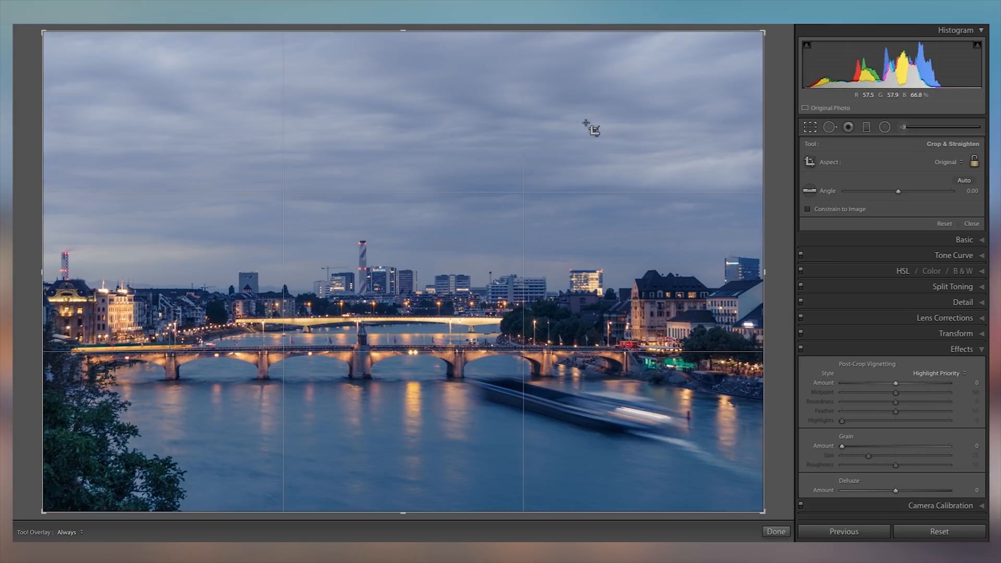
drag(523, 32, 518, 94)
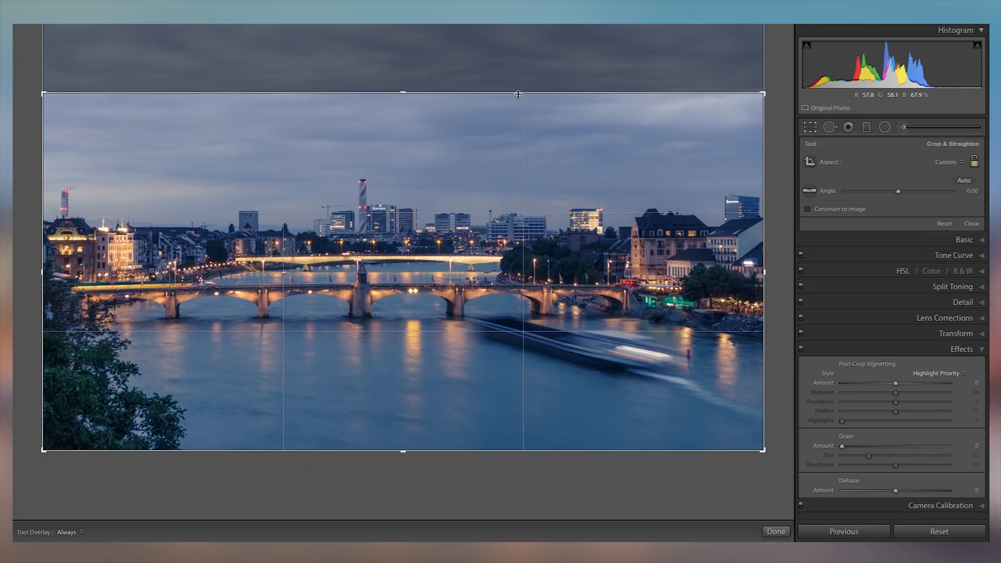
drag(439, 452, 444, 433)
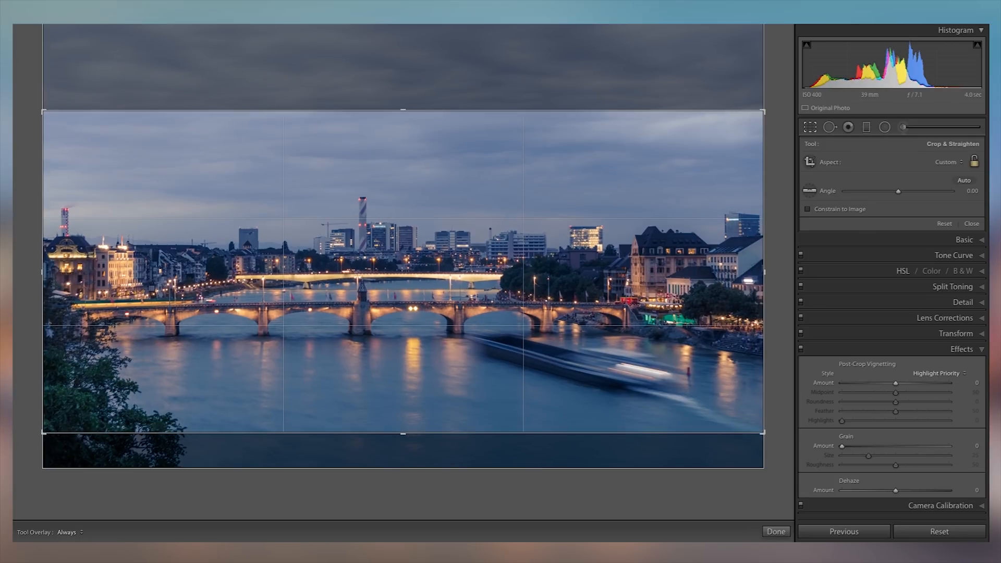
Give the crop a custom 3 x 1 aspect ratio, position it over the bridges and skyline and apply it
click(954, 161)
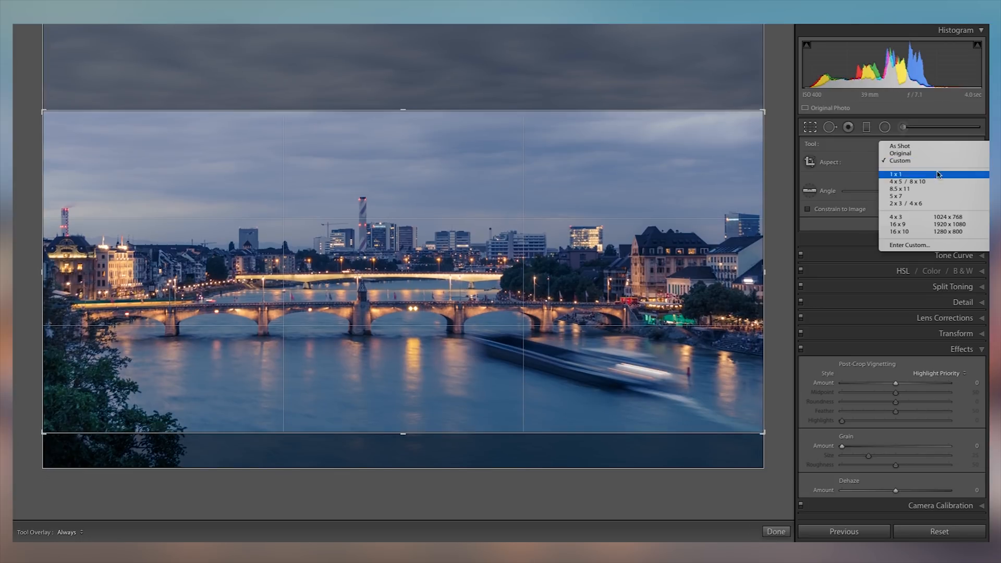
click(924, 245)
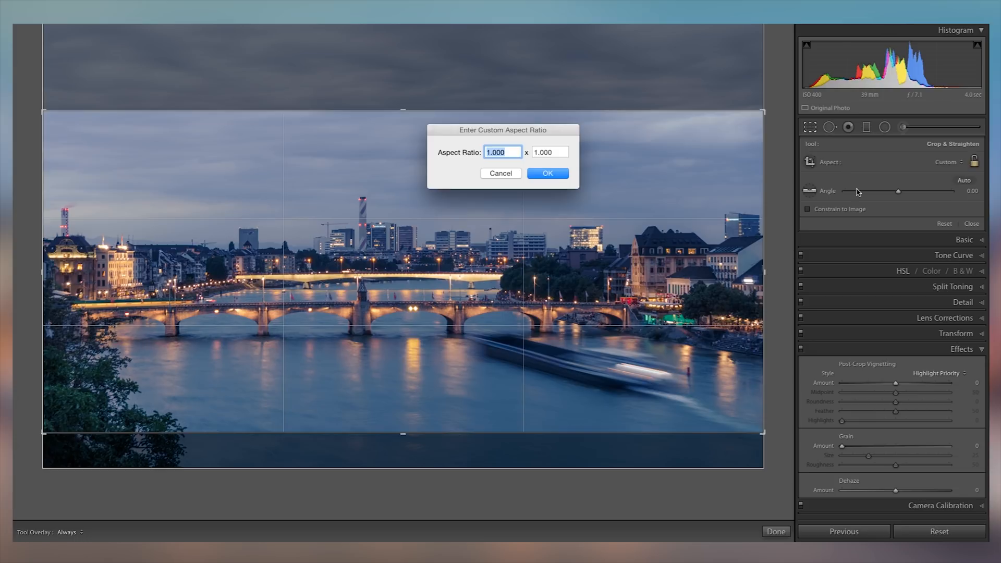
text(3)
click(546, 176)
drag(519, 259, 514, 246)
key(Return)
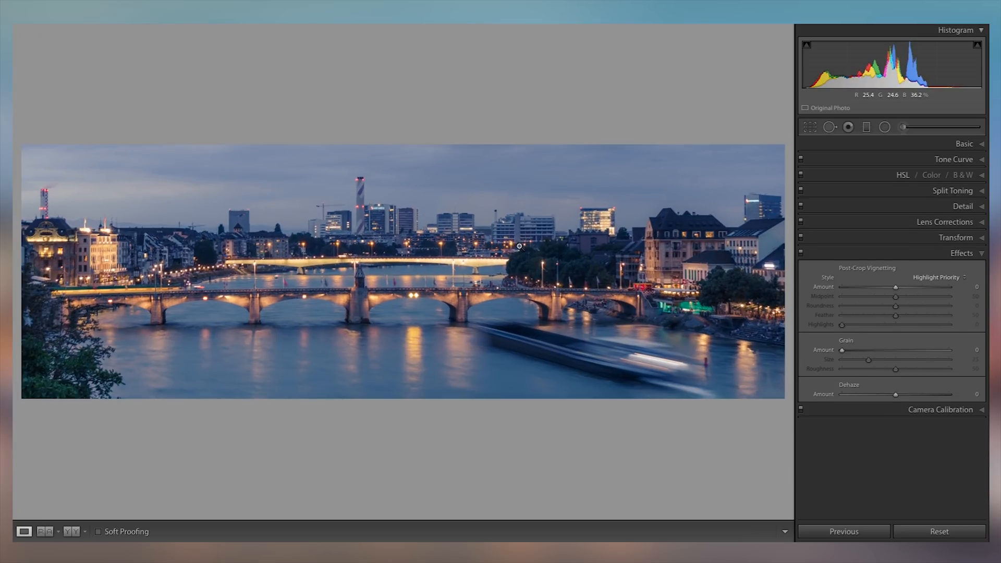
Unlock the crop's aspect ratio, extend the frame to include more sky and water, and rotate it to an angle of 0.43
click(809, 127)
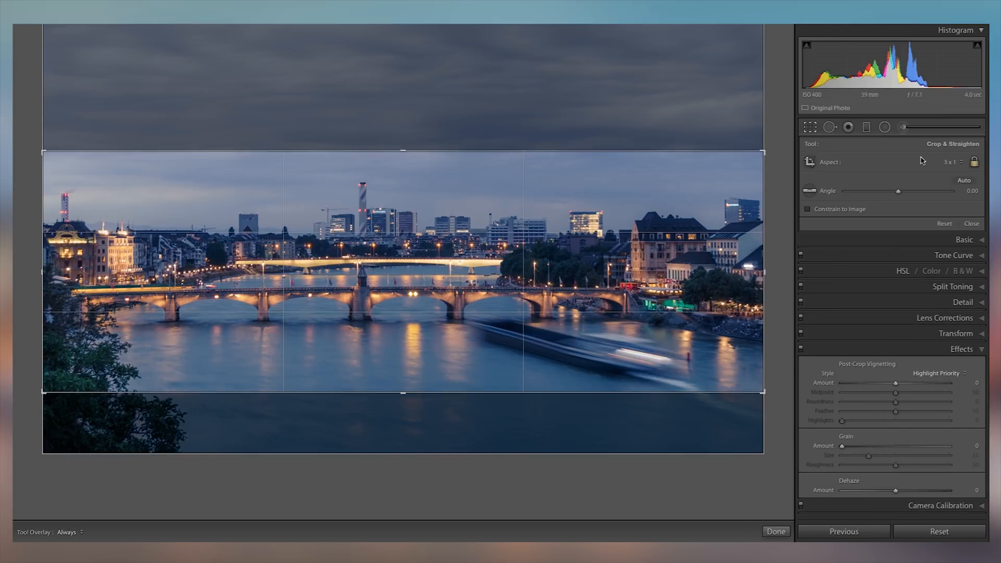
click(974, 163)
drag(480, 152, 481, 135)
drag(506, 209, 458, 123)
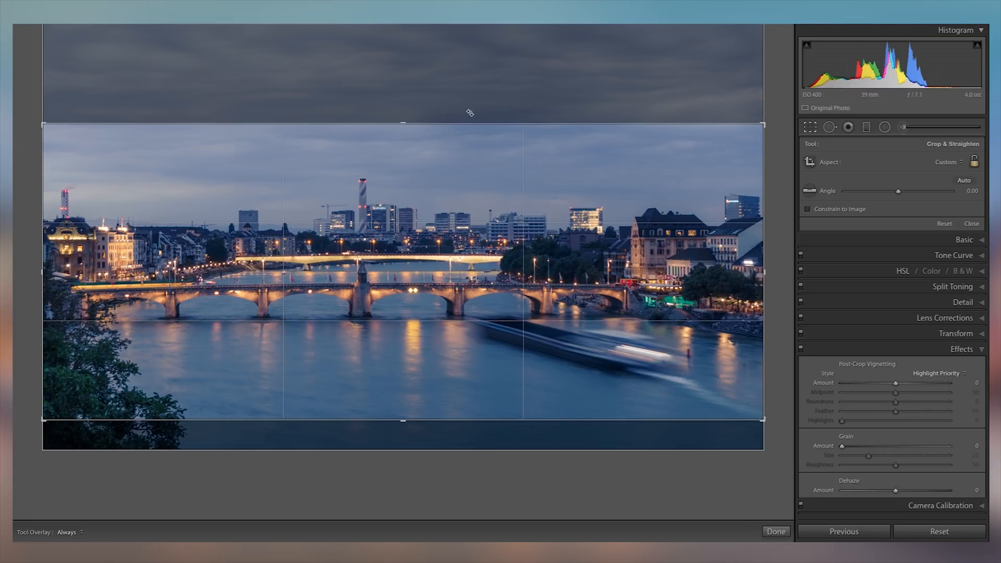
drag(471, 122, 434, 119)
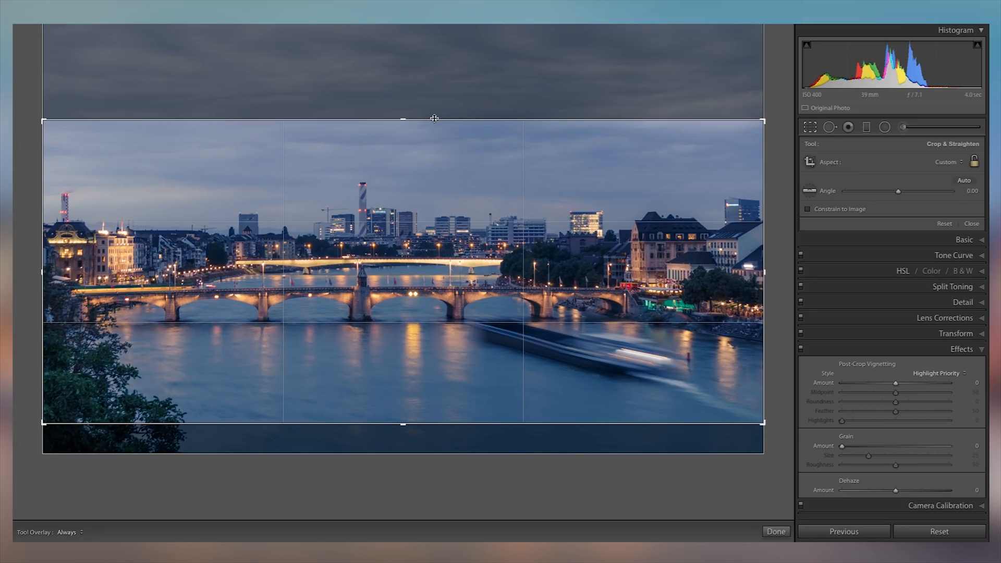
drag(779, 203, 780, 207)
click(810, 126)
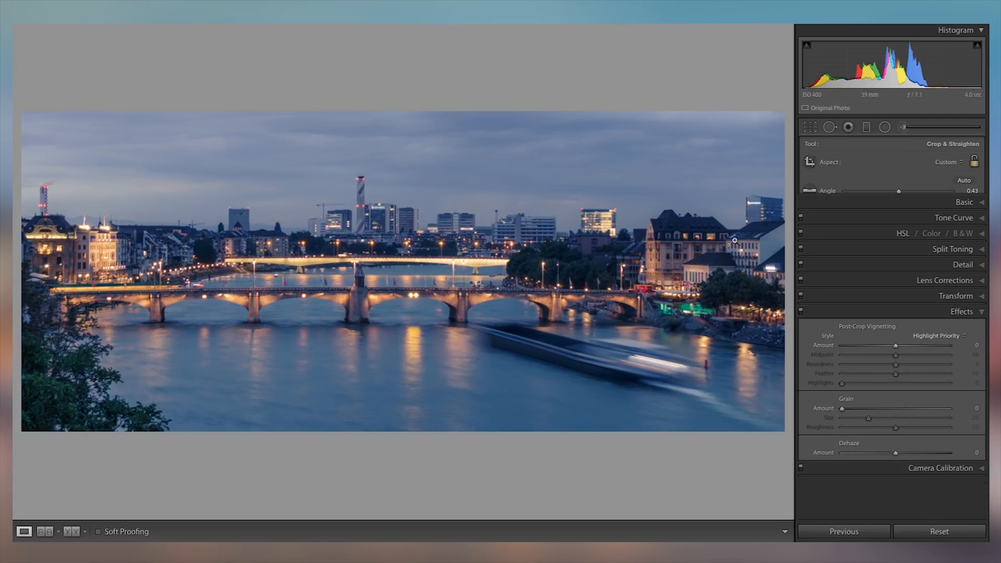
Check the straightened panorama up close and against the full frame in the crop overlay
click(657, 232)
drag(382, 250, 641, 244)
click(492, 313)
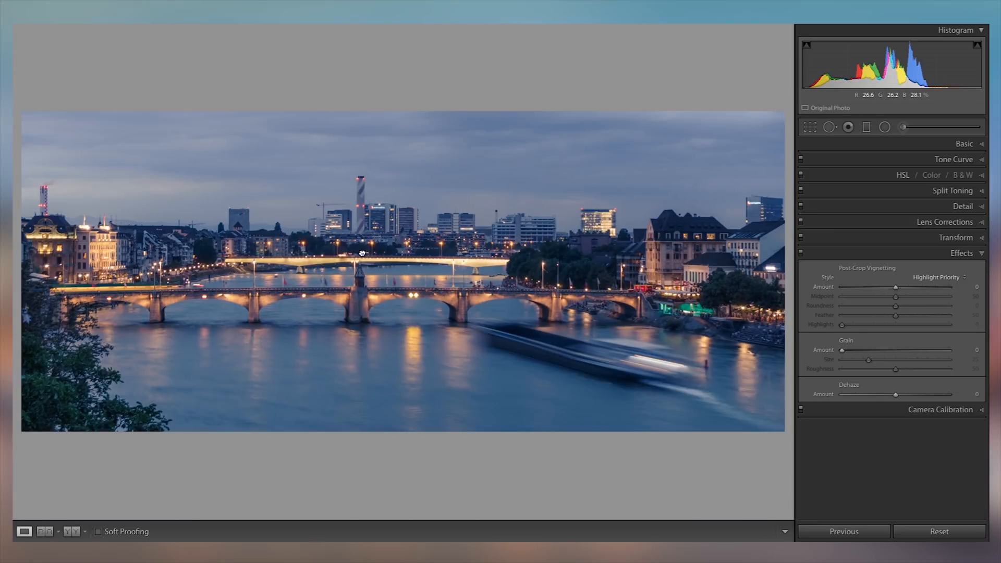
click(371, 252)
click(479, 411)
click(810, 126)
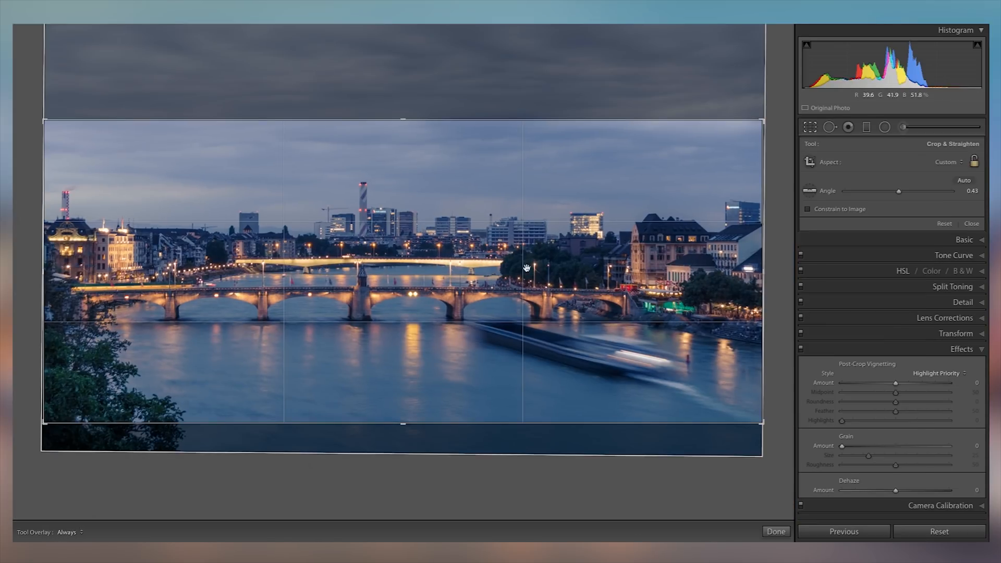
click(810, 126)
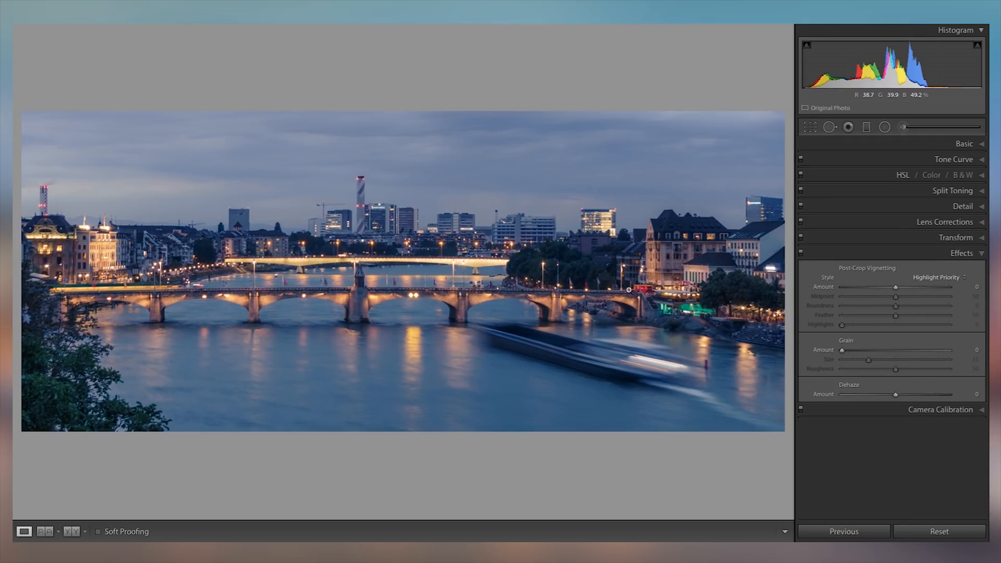
Examine the riverside buildings, the bridges and the skyline towers at close zoom, ending on the whole photo
click(684, 287)
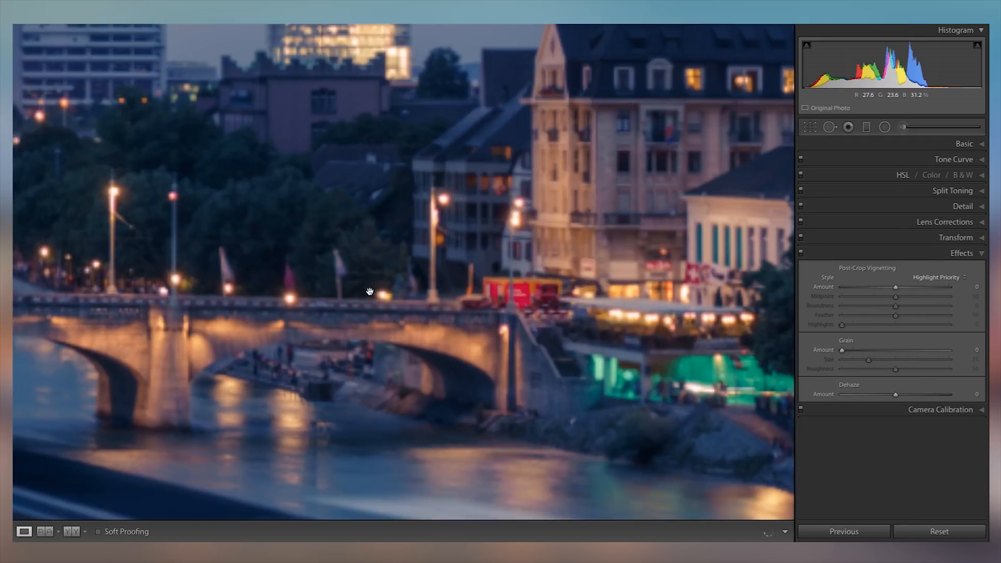
drag(159, 286, 561, 275)
drag(362, 264, 669, 250)
drag(297, 265, 495, 264)
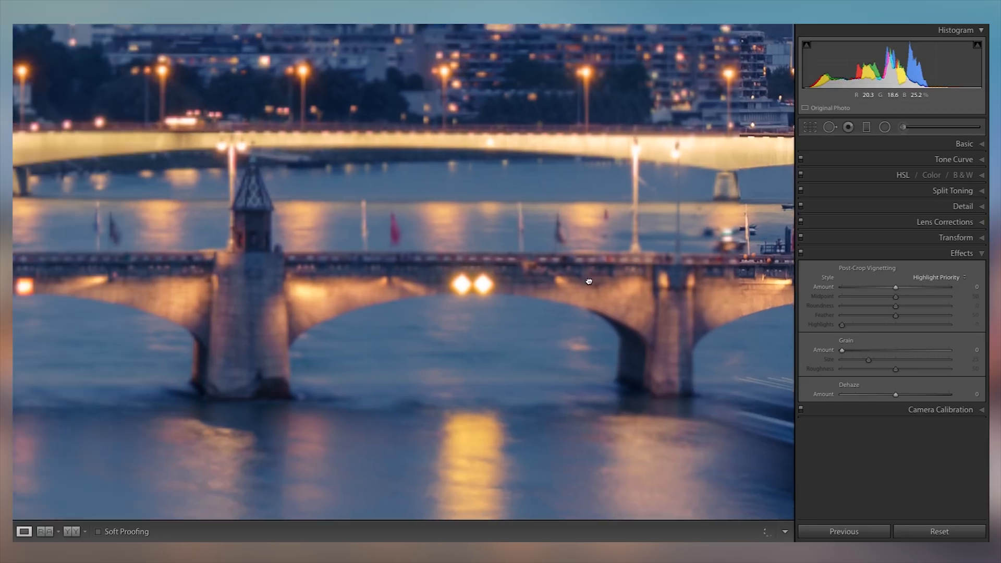
drag(393, 237, 498, 258)
drag(506, 216, 484, 377)
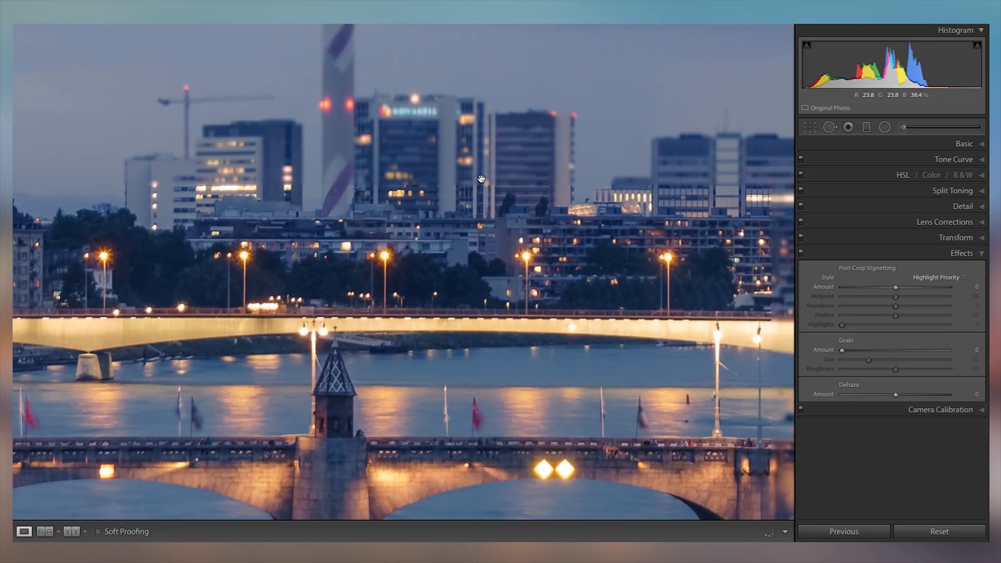
drag(551, 71, 501, 281)
click(501, 280)
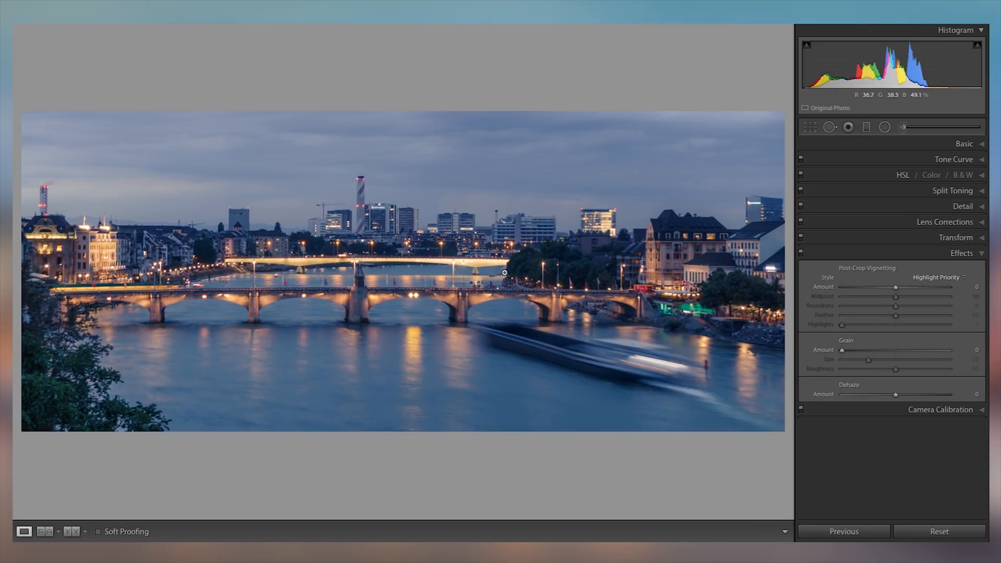
Compare the before and after versions side by side, examining the bridge arches and the tower up close
key(y)
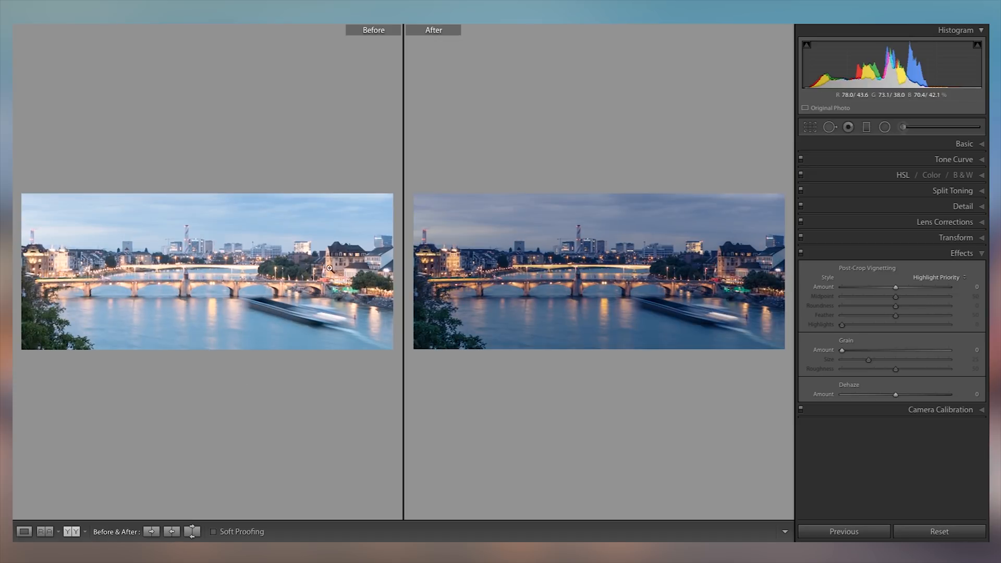
click(211, 288)
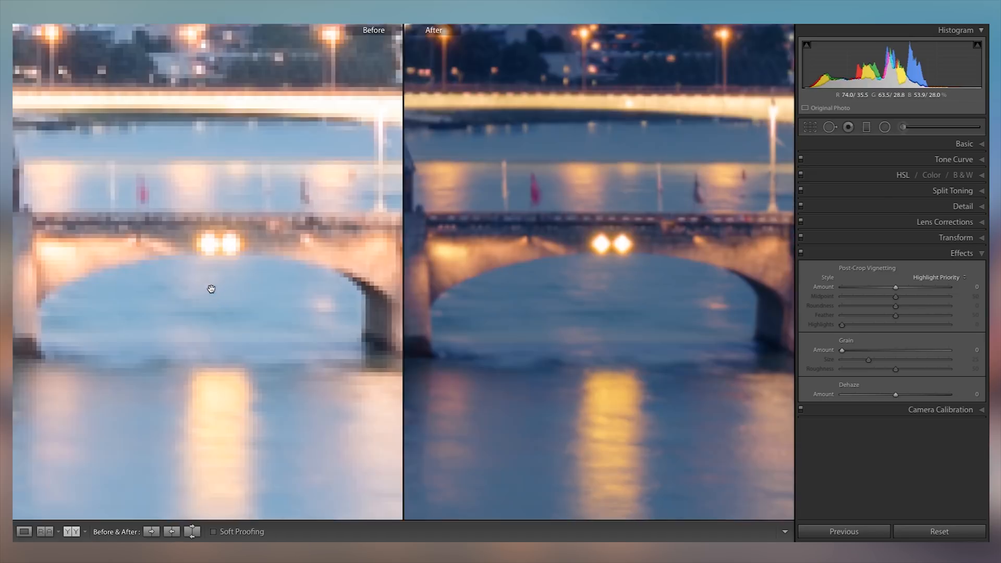
drag(185, 228, 356, 285)
drag(271, 193, 335, 337)
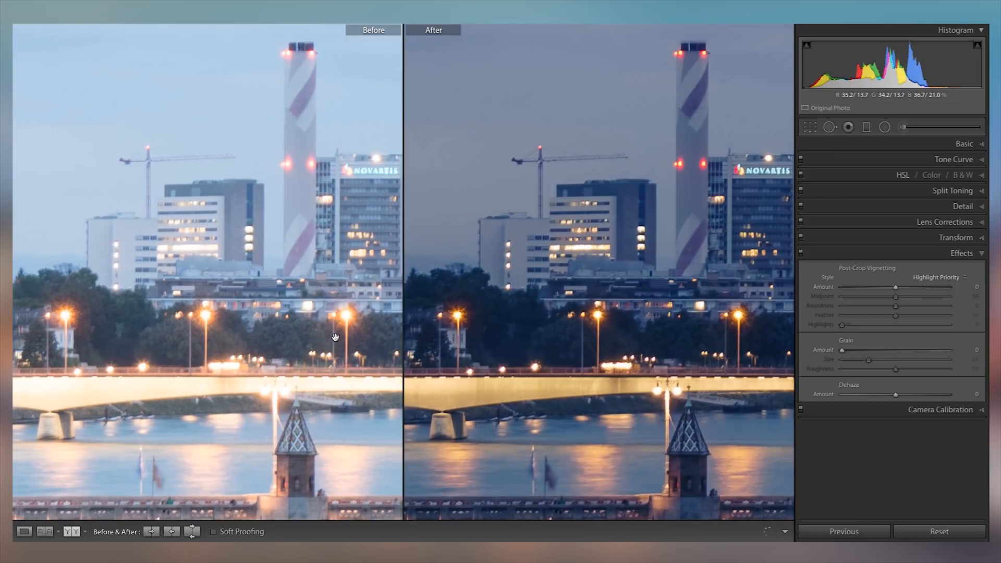
click(256, 253)
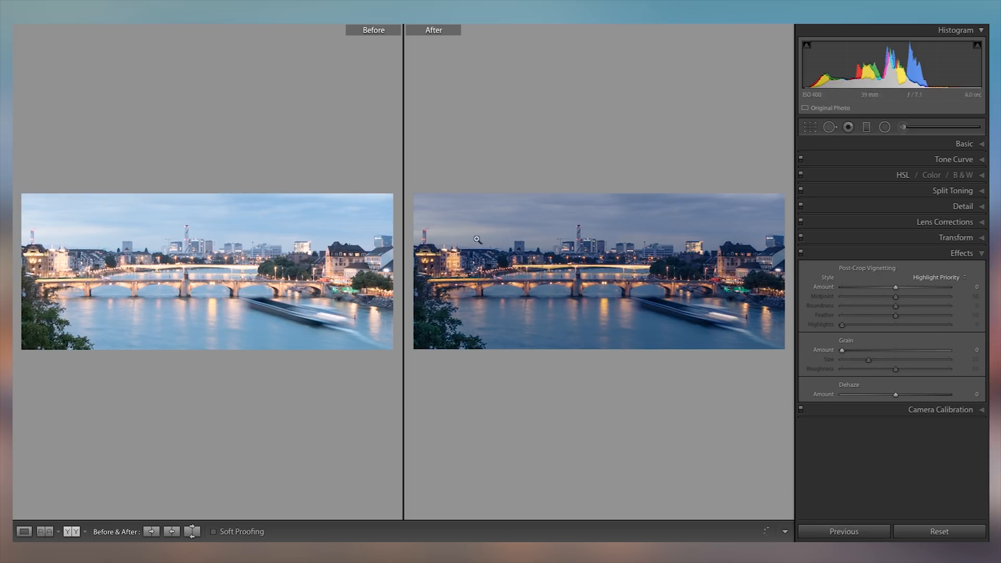
Compare the trees, boat trail and bridge piers before and after up close, ending on the single-photo view
click(646, 276)
drag(760, 327, 511, 100)
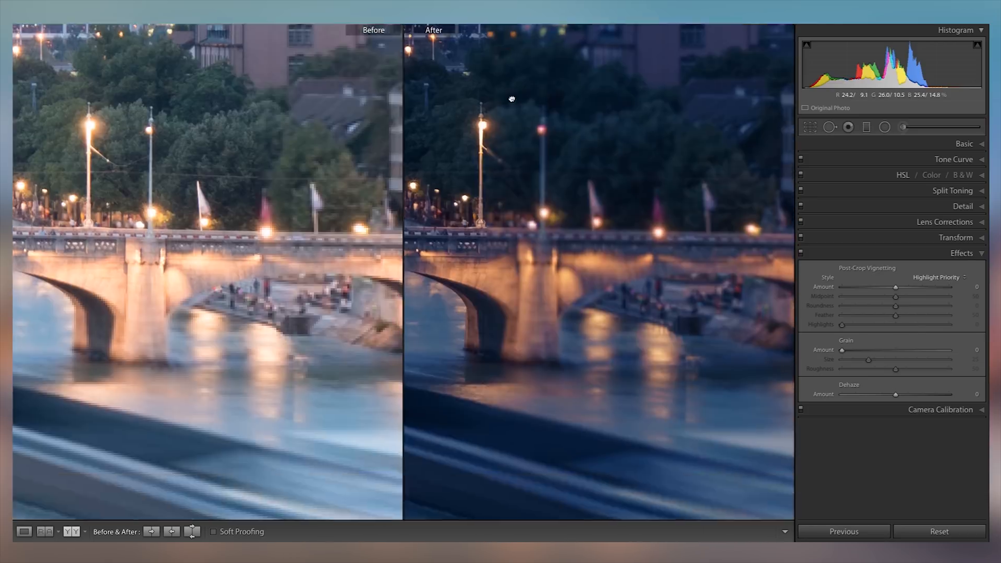
drag(584, 351, 657, 259)
click(664, 256)
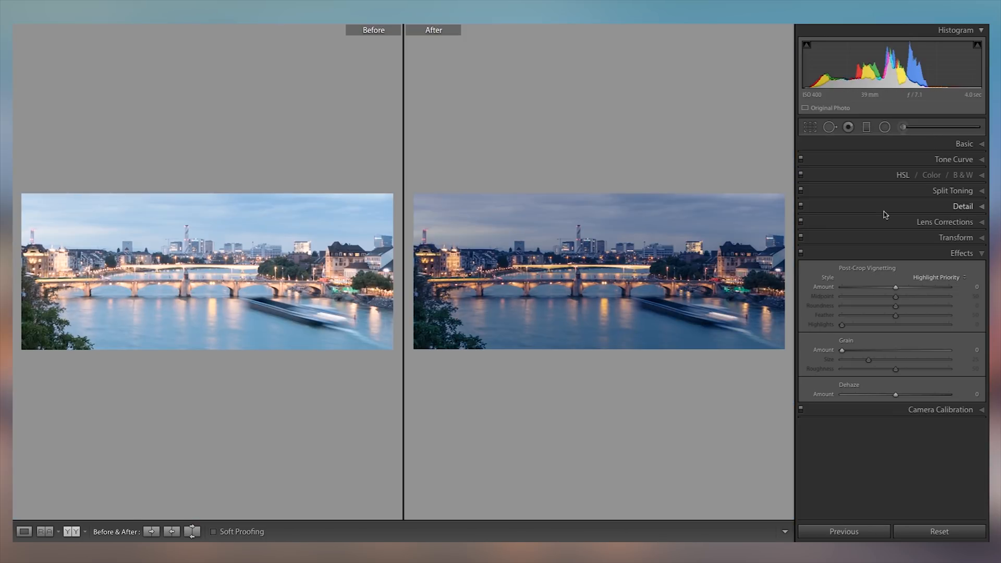
click(606, 292)
click(517, 305)
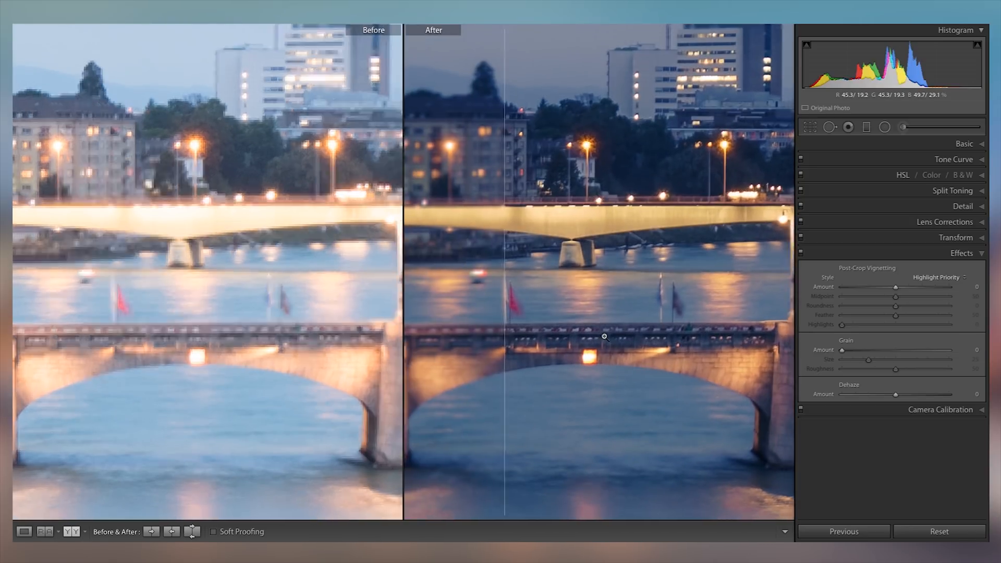
click(602, 335)
key(y)
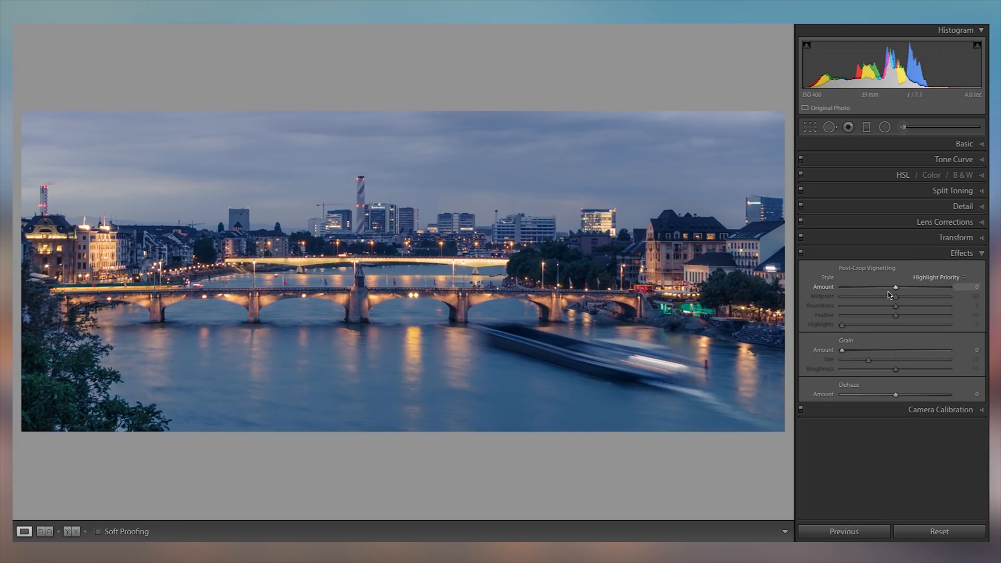
Add a post-crop vignette with Amount -11, Midpoint 0 and Feather 73
mouse_move(896, 288)
mouse_down()
mouse_move(842, 303)
mouse_move(932, 316)
mouse_move(896, 289)
mouse_move(877, 291)
mouse_move(890, 292)
mouse_up()
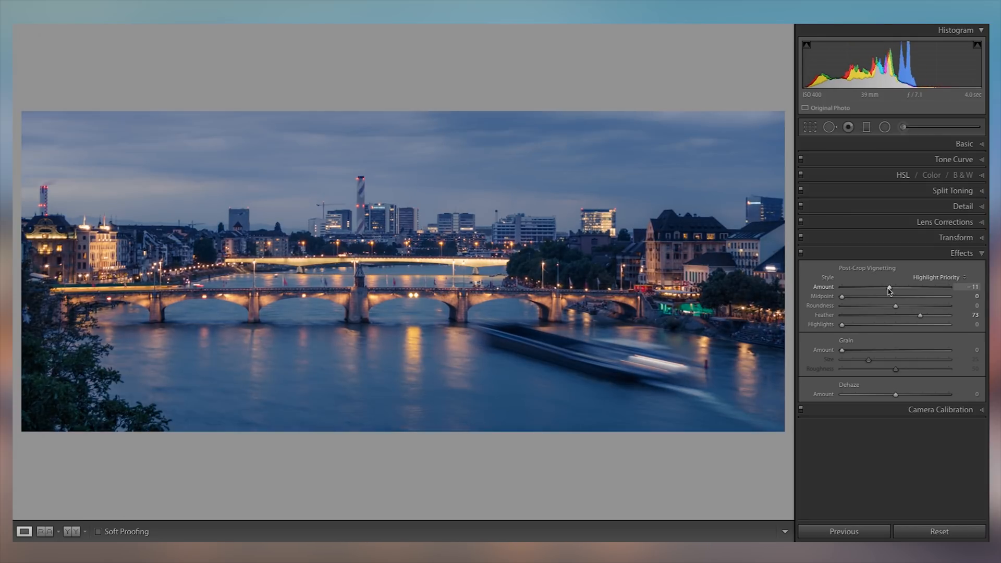
click(897, 254)
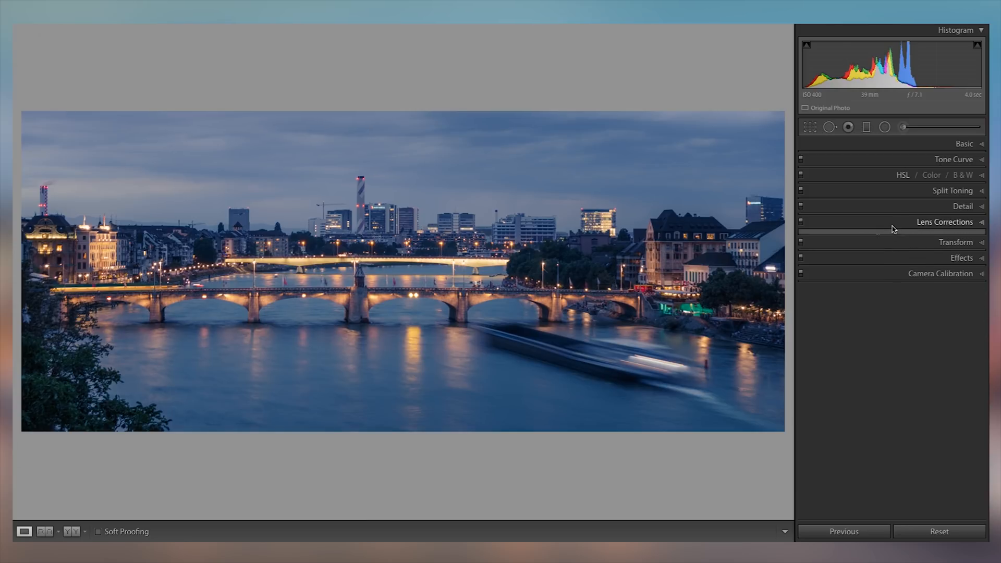
click(893, 228)
click(894, 229)
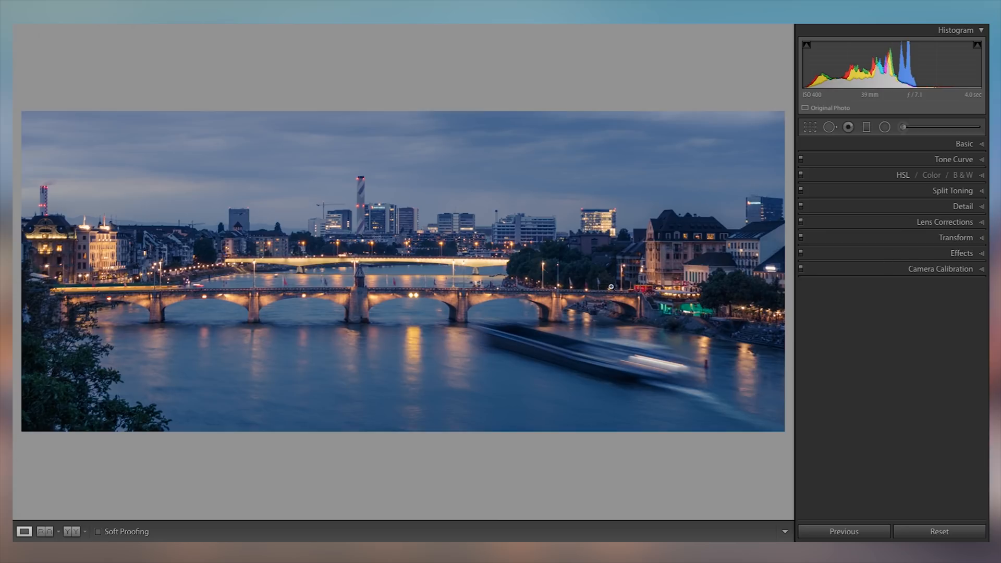
Compare the photo with the vignette effects switched off and on
click(277, 244)
click(383, 259)
click(892, 238)
click(910, 439)
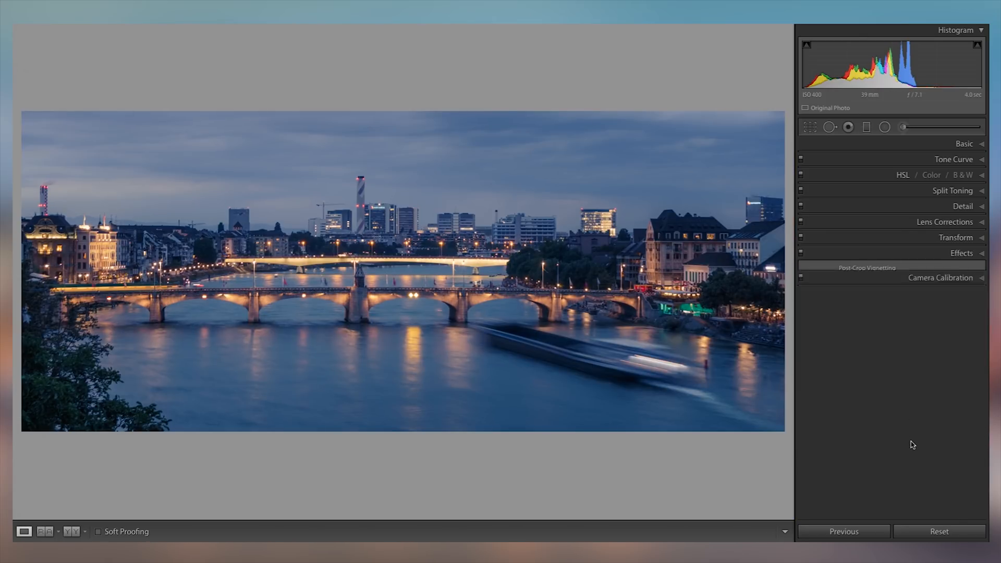
click(802, 253)
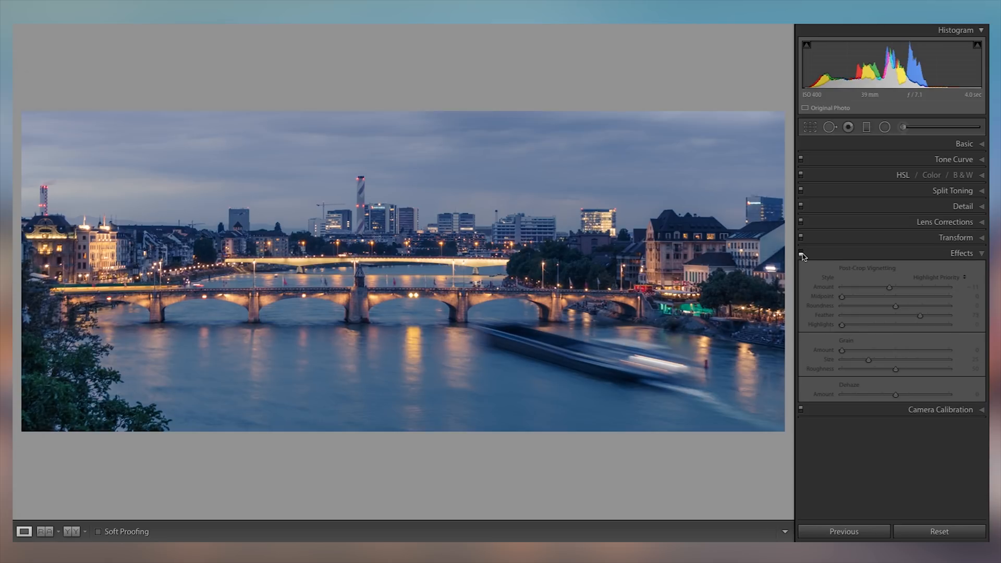
click(802, 254)
click(861, 253)
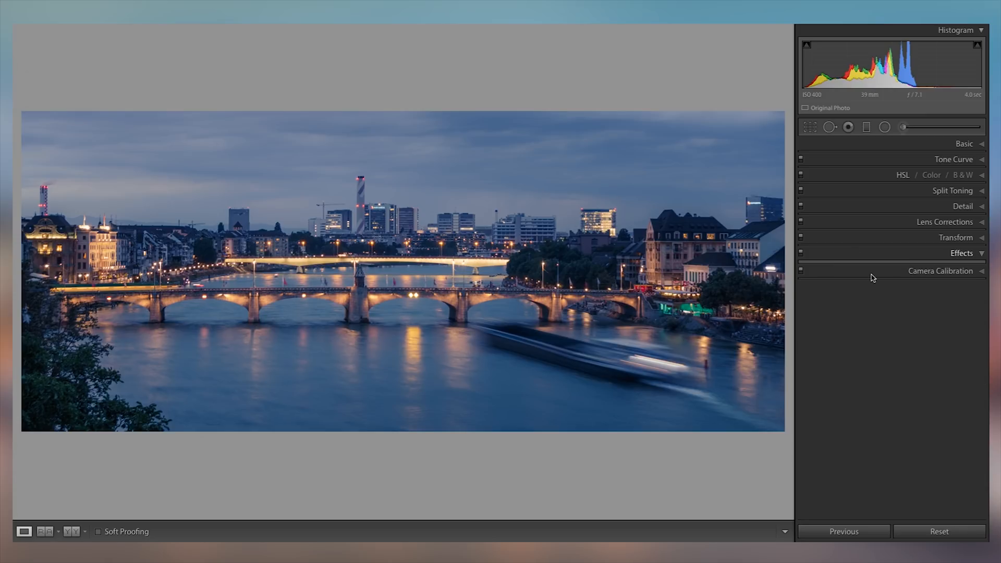
Try contrasting Vibrance and Saturation pairs: -37 with +31, and +18 with -42
click(886, 143)
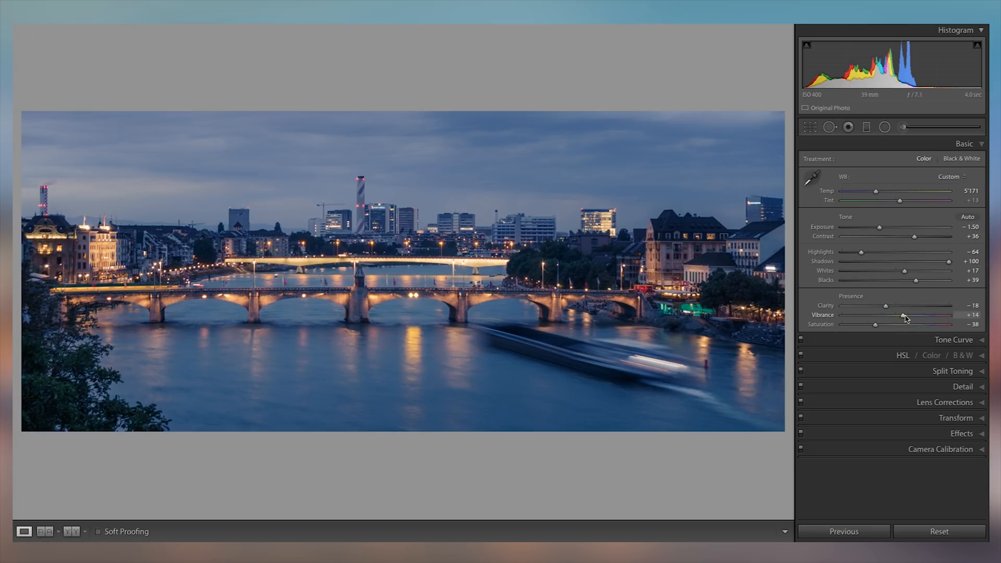
mouse_move(893, 315)
mouse_down()
mouse_move(830, 324)
mouse_move(896, 318)
mouse_move(905, 330)
mouse_move(865, 329)
mouse_move(913, 330)
mouse_move(880, 325)
mouse_up()
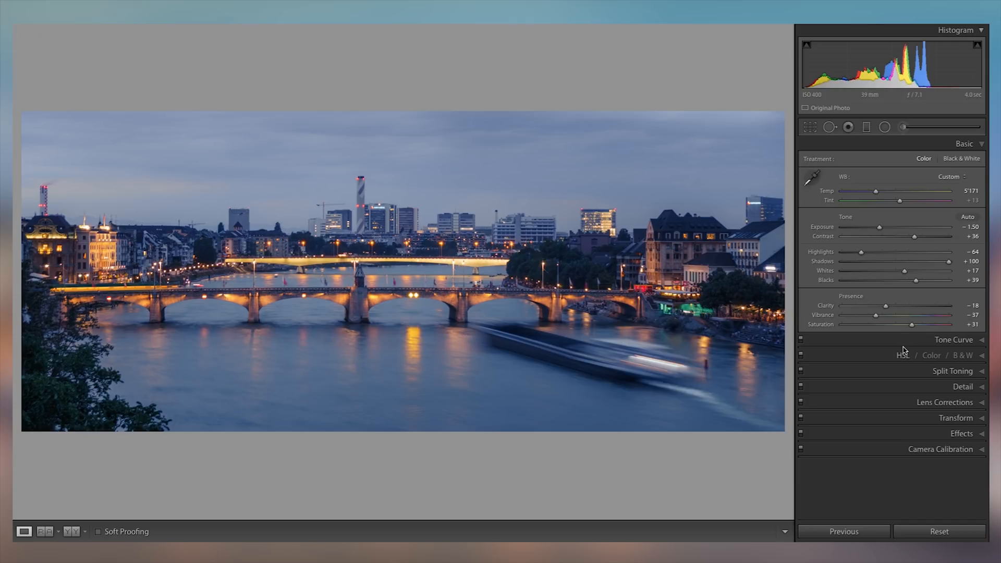
click(904, 316)
click(883, 325)
drag(883, 325, 874, 325)
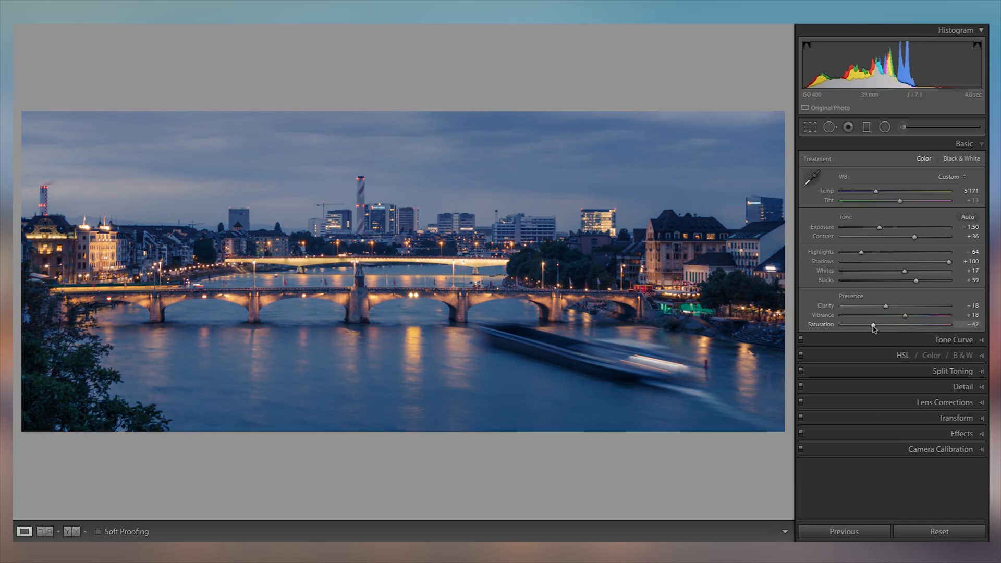
Set the photo's Vibrance to -17 and Saturation to -14
double_click(823, 315)
double_click(820, 325)
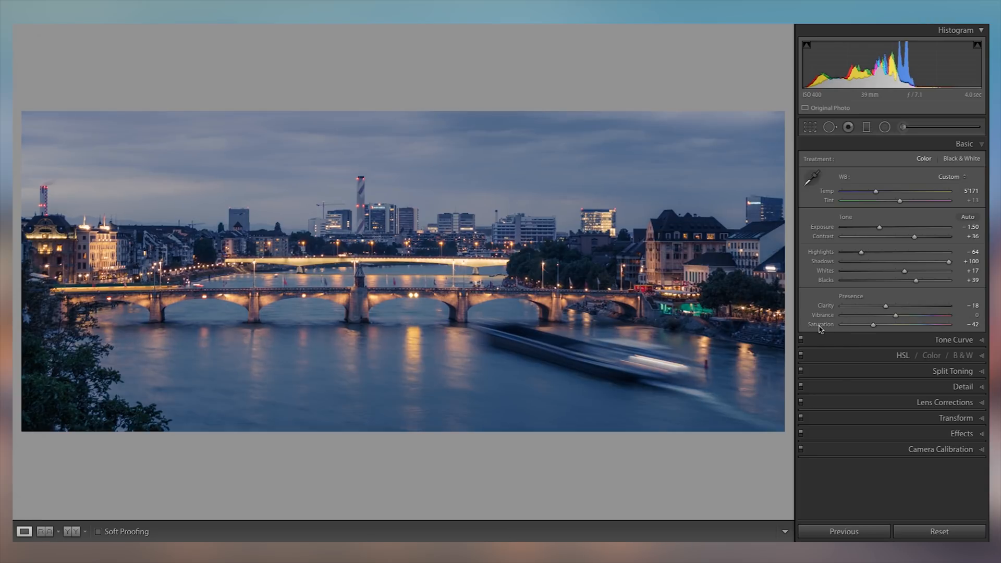
drag(894, 327, 888, 316)
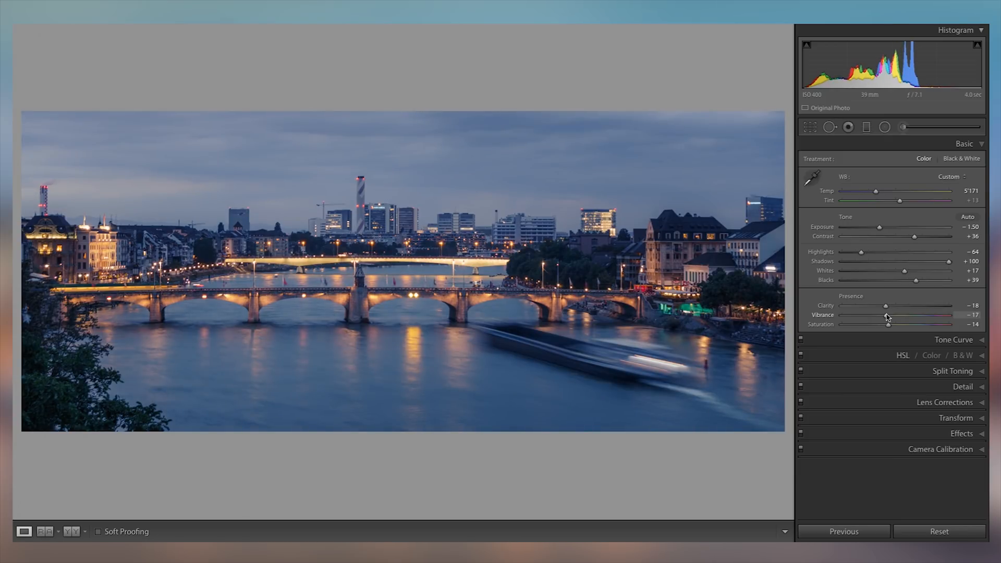
Shift the river's blue tones using targeted hue adjustment, with Blue at -5 and Purple at -13, and check the bridges up close
click(879, 355)
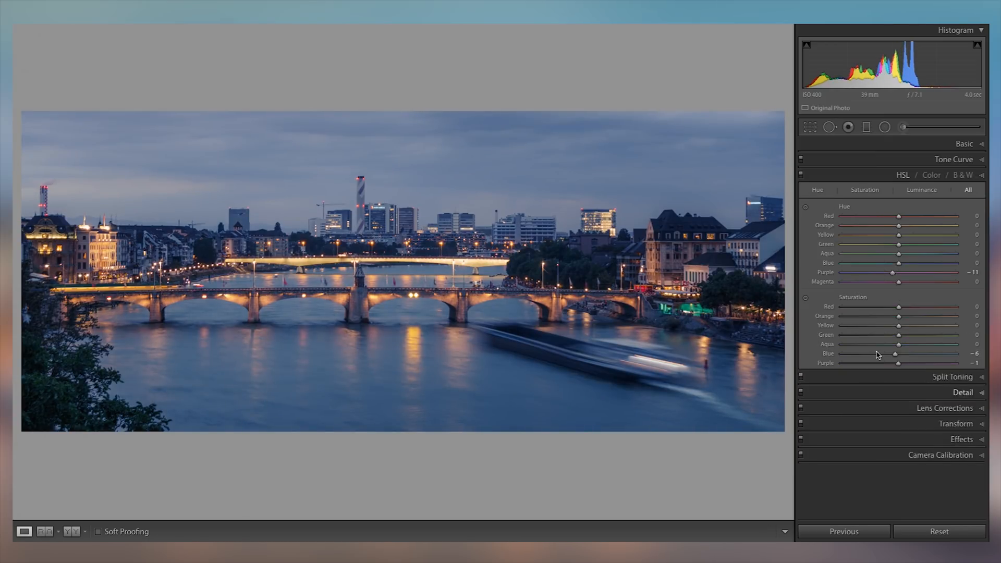
click(806, 207)
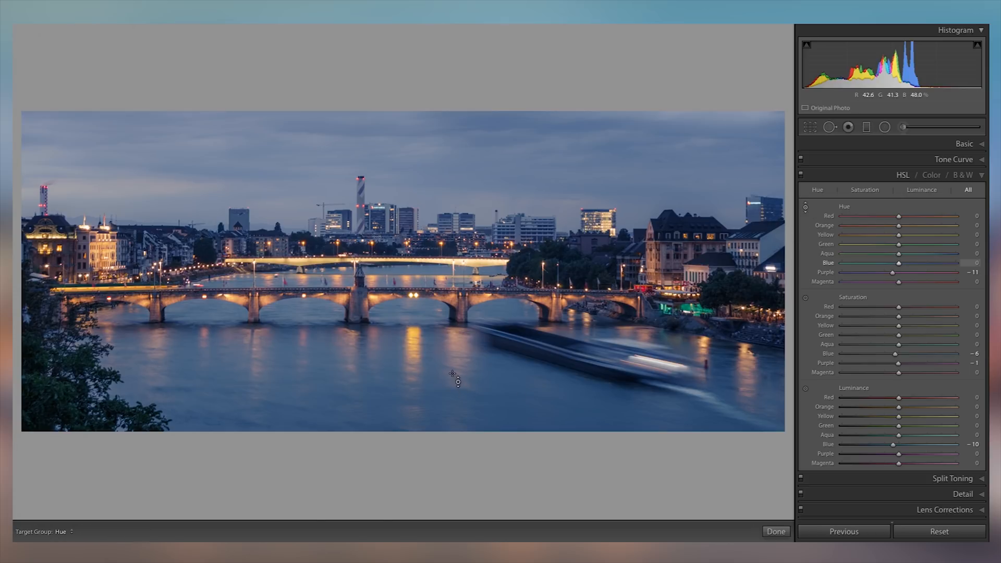
key(Up)
key(Up)
key(Up)
key(Up)
key(Up)
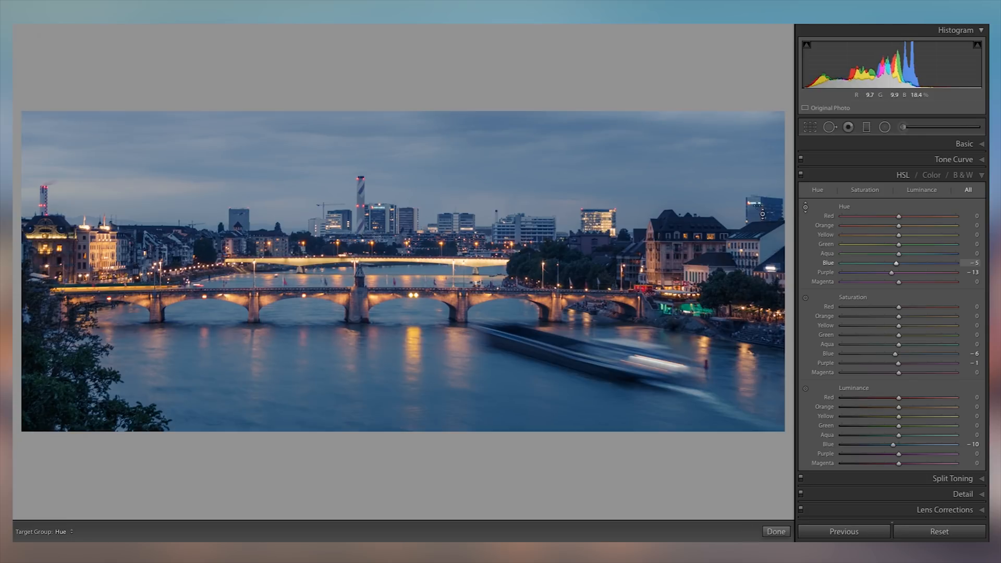
click(807, 206)
click(856, 175)
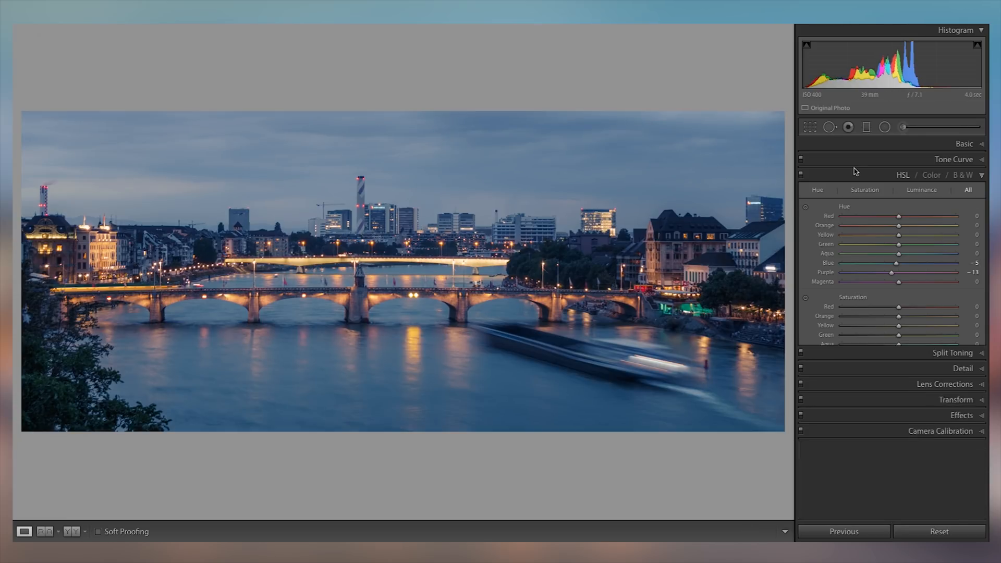
click(490, 273)
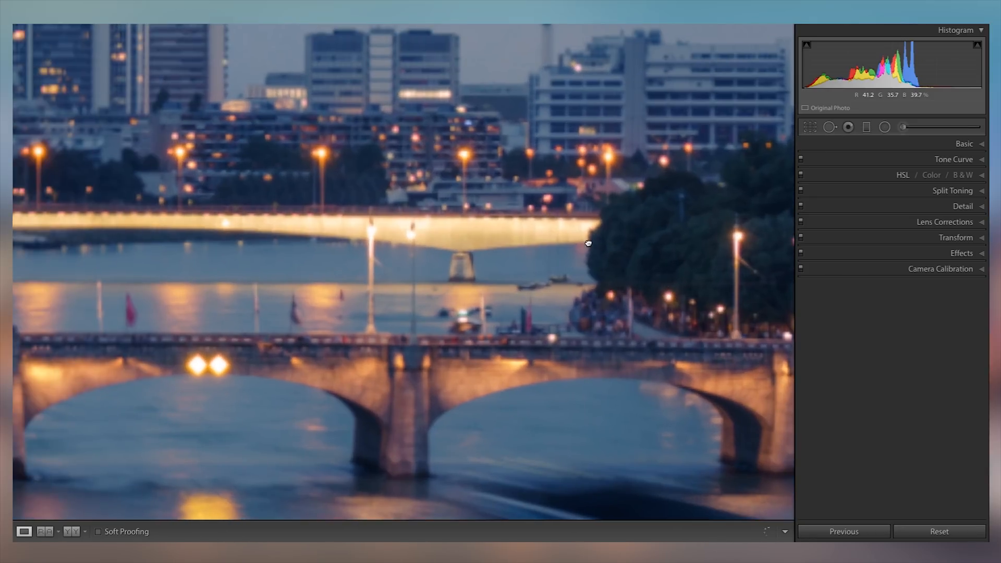
click(590, 246)
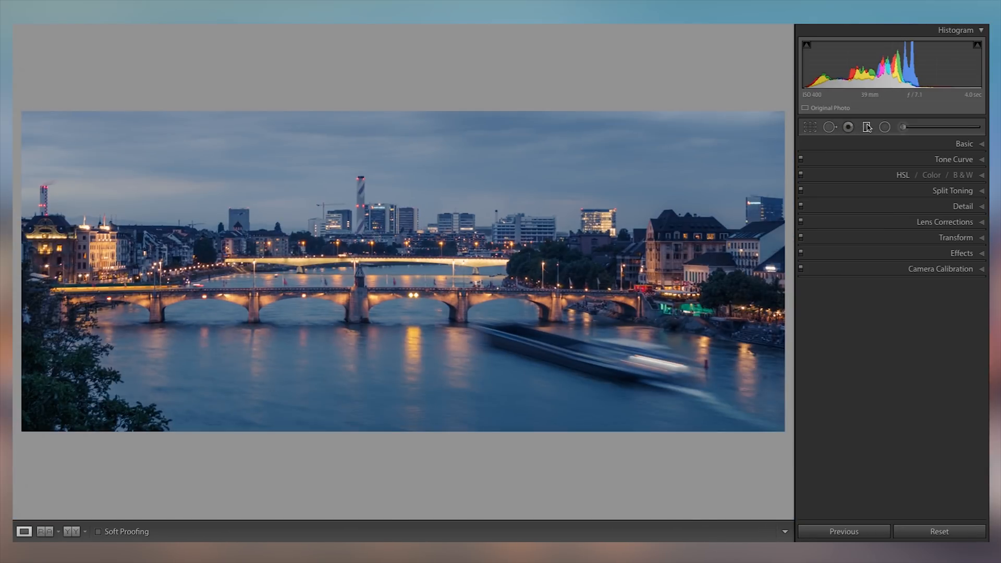
Add a graduated filter with Exposure -0.92 over the sky, narrowing its transition and centring it on the skyline
click(867, 128)
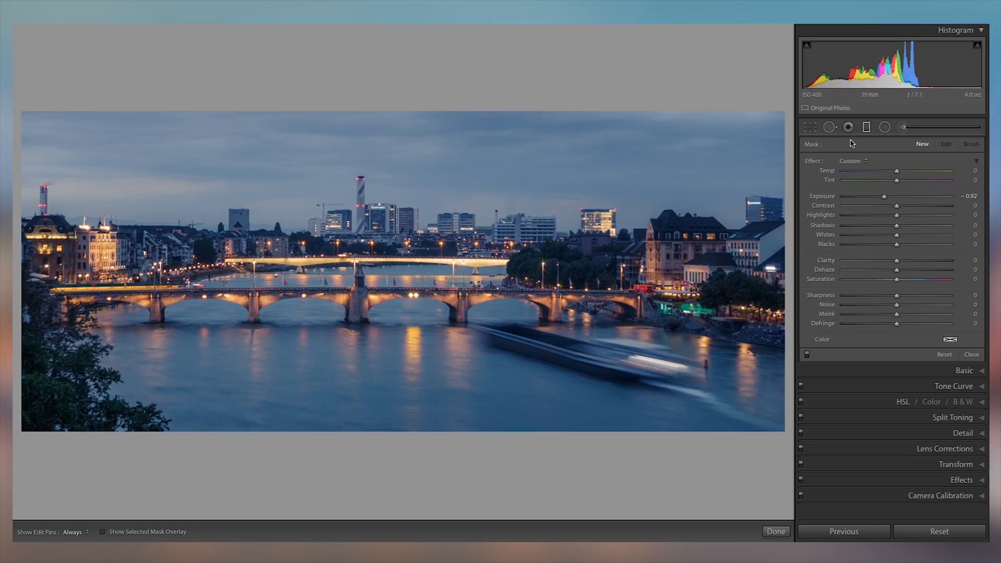
drag(424, 134, 420, 277)
drag(422, 205, 421, 226)
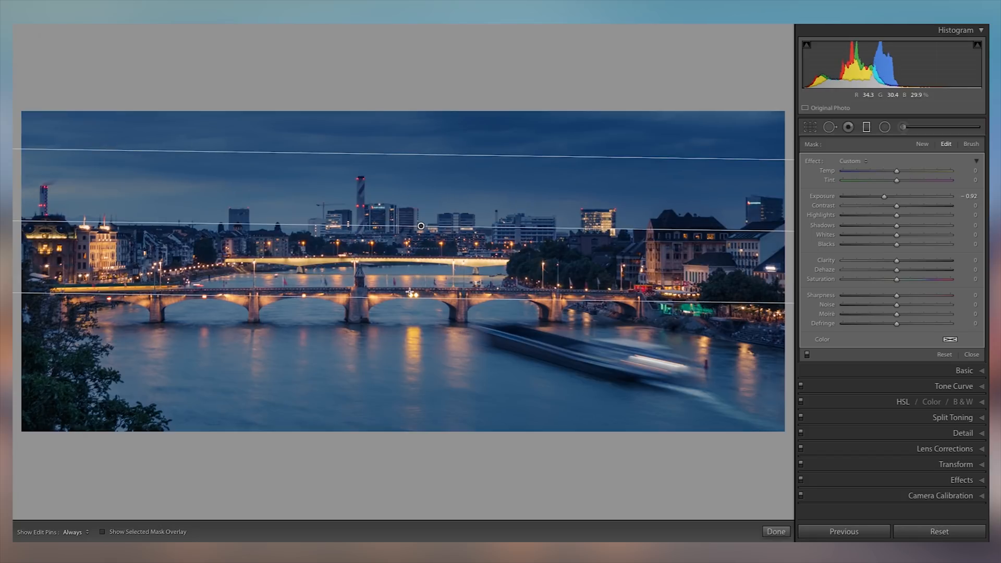
drag(410, 295, 413, 237)
drag(421, 194, 419, 232)
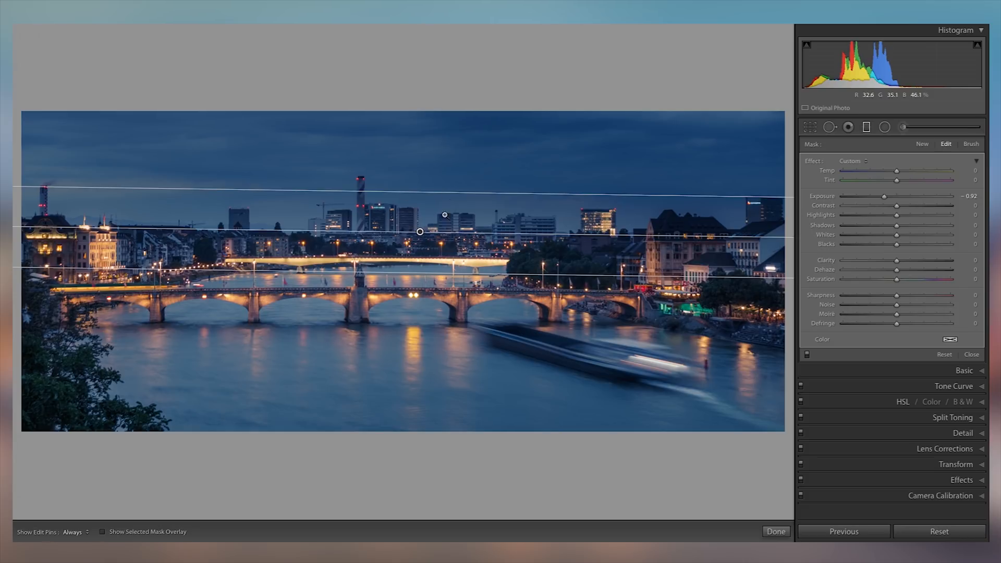
click(417, 213)
click(412, 207)
Try erasing part of the sky gradient around the central skyline with a size 5 brush, and undo the strokes
click(972, 145)
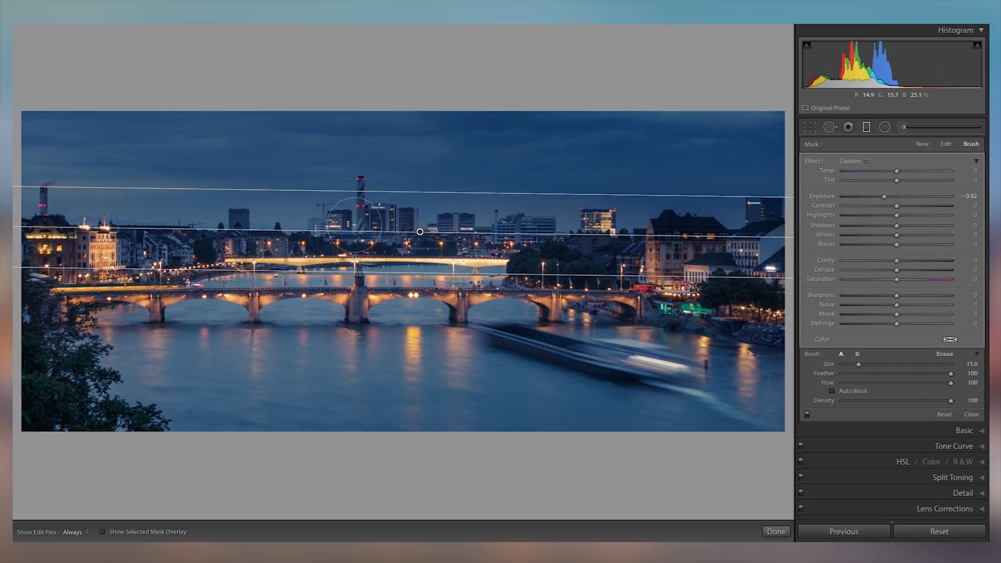
key(alt)
mouse_move(386, 248)
mouse_down()
mouse_move(412, 231)
mouse_move(395, 198)
mouse_move(366, 186)
mouse_move(438, 196)
mouse_up()
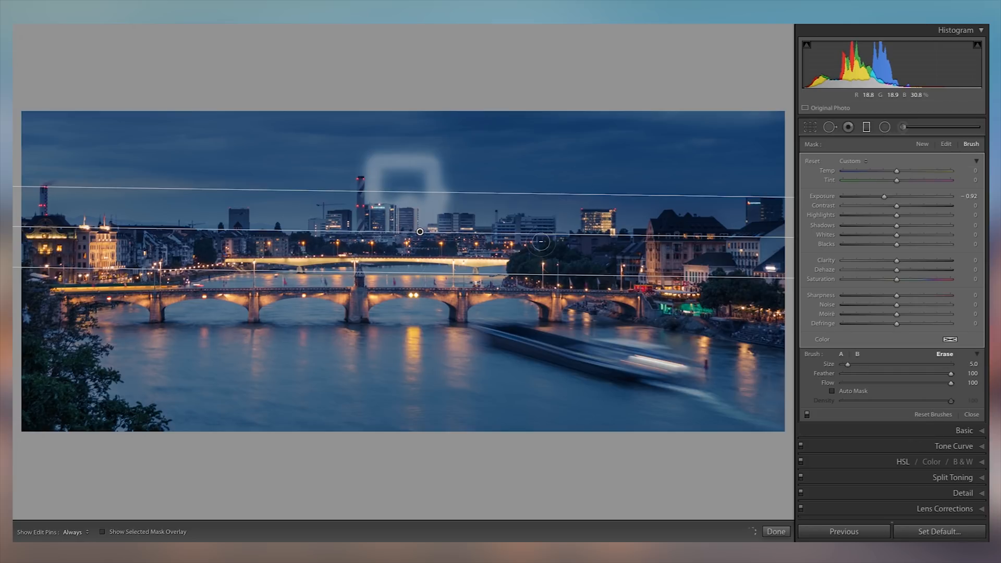
key(z)
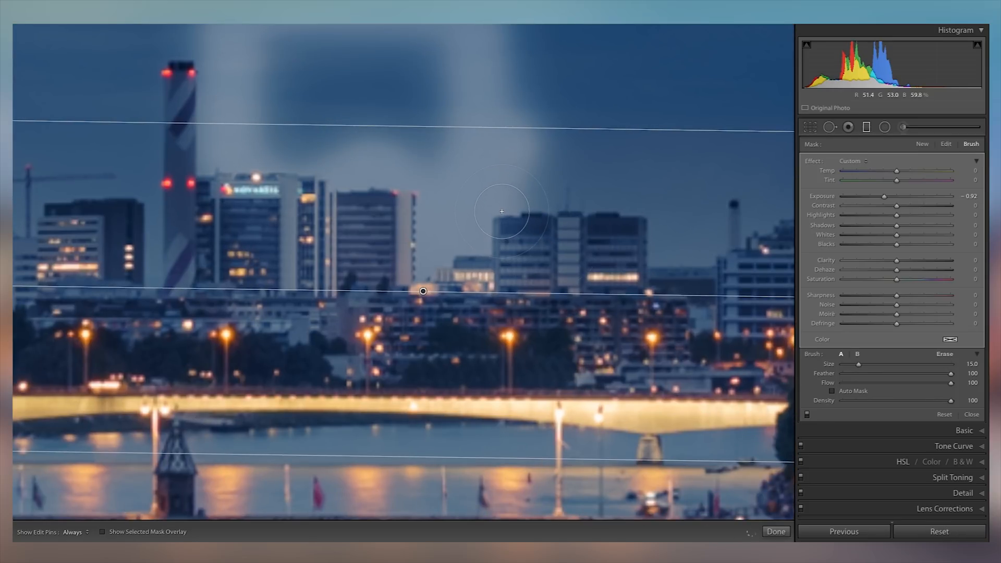
key(z)
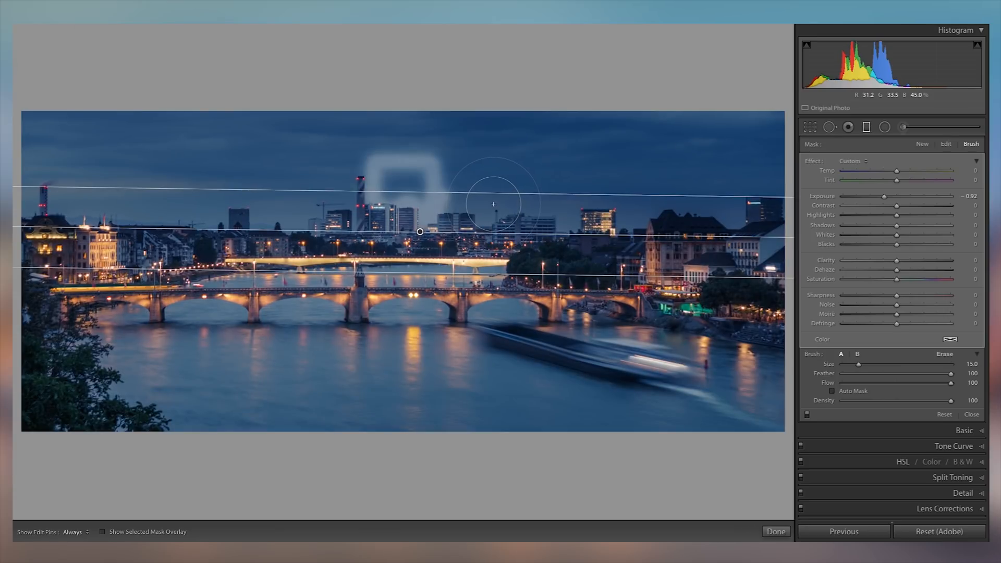
key(ctrl+z)
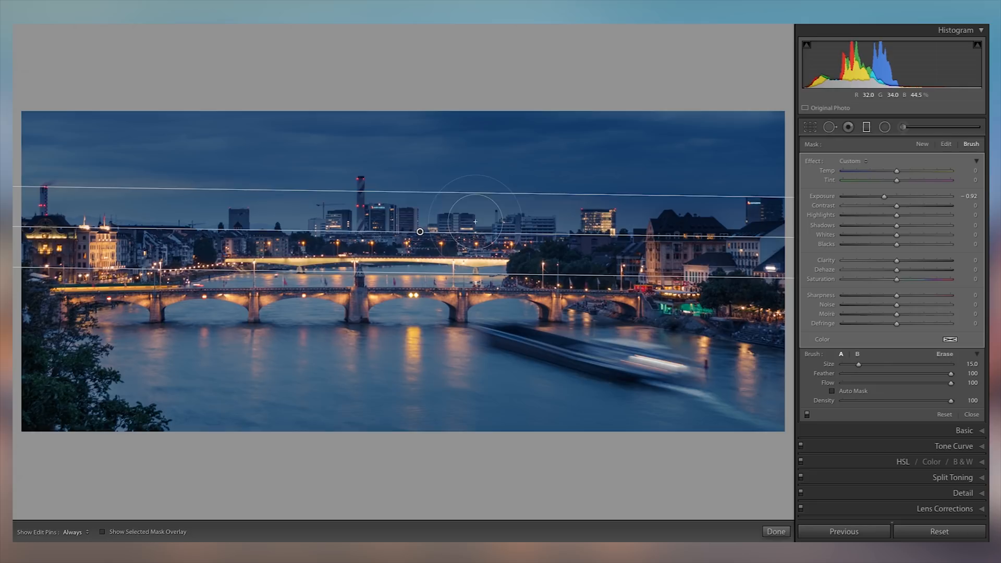
Adjust the existing sky gradient to Exposure -0.39, Contrast 47 and Whites 67
click(922, 145)
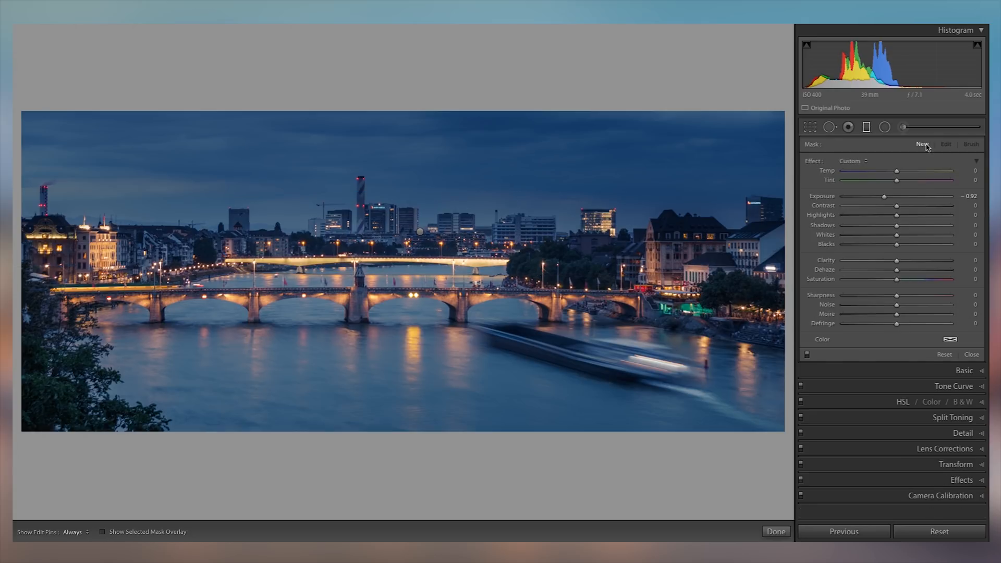
drag(884, 196, 887, 198)
click(420, 231)
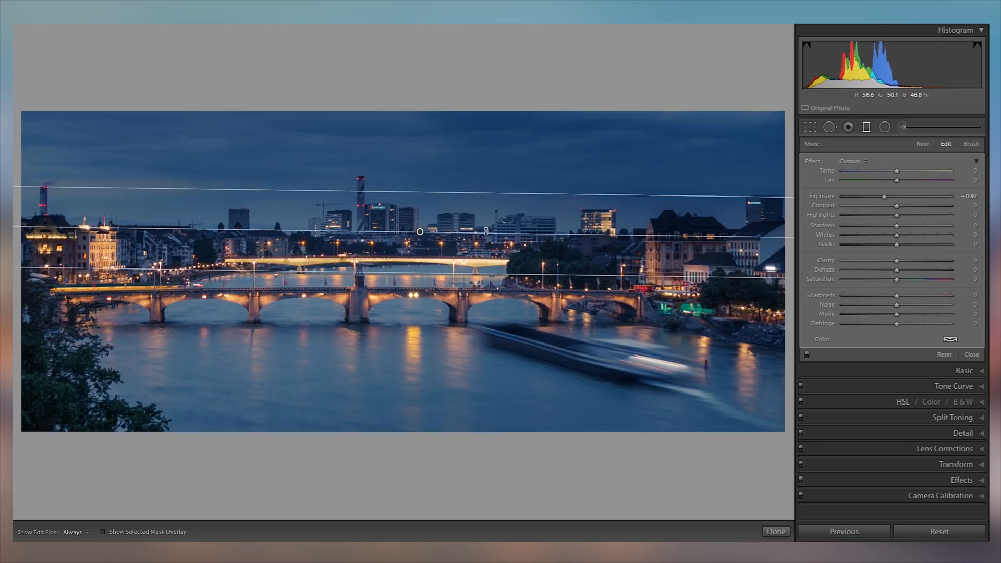
click(893, 196)
drag(895, 196, 892, 196)
click(922, 207)
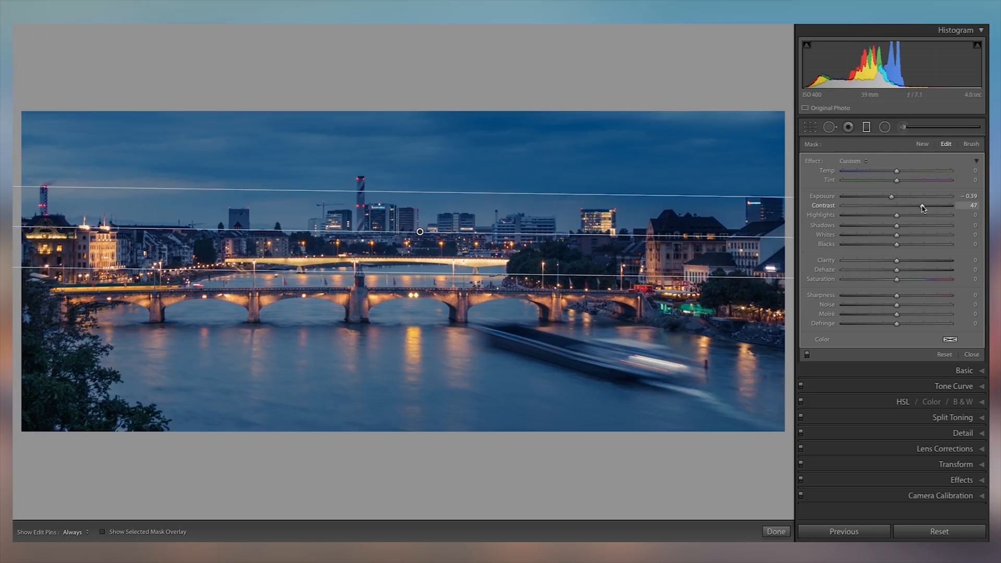
click(933, 235)
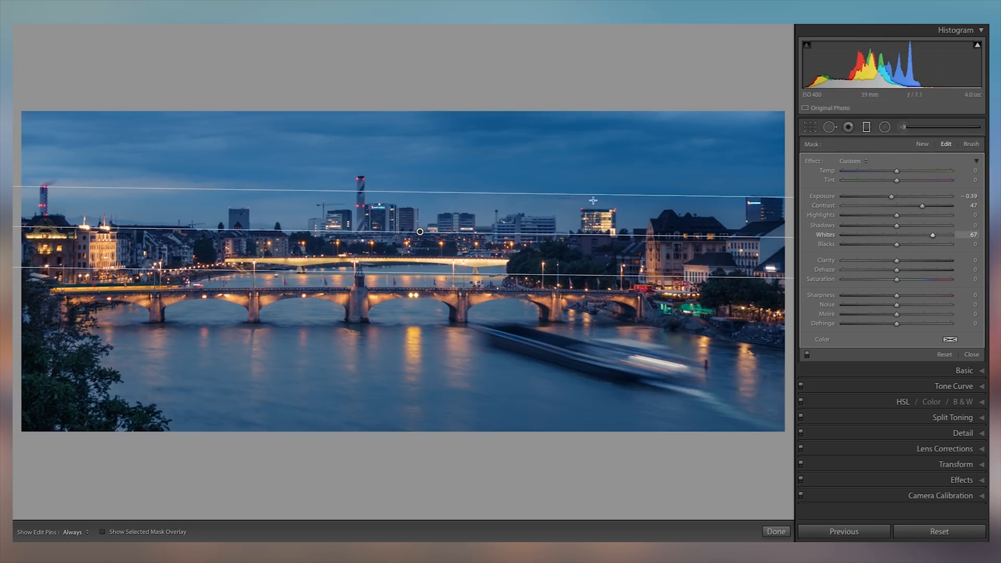
Inspect the clouds up close and set the sky gradient's Contrast to 32, Shadows to 100, Whites to 53 and Blacks to -47
click(359, 134)
drag(263, 152, 616, 185)
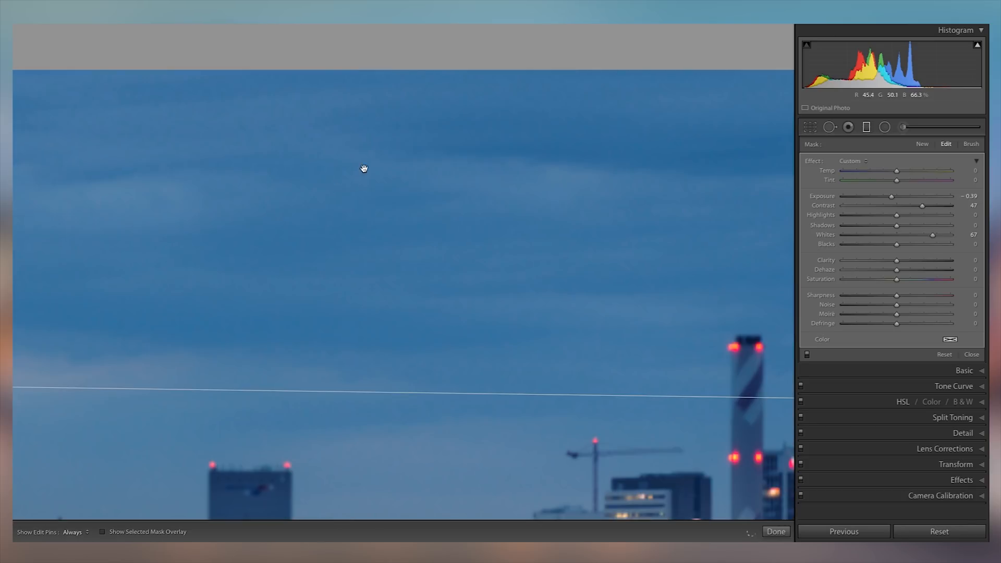
drag(317, 218, 668, 255)
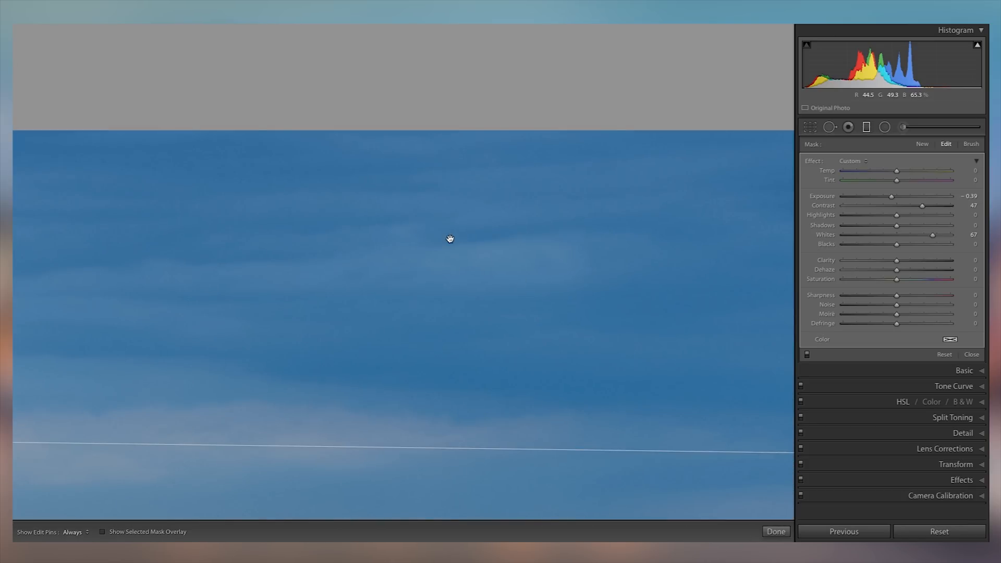
click(443, 238)
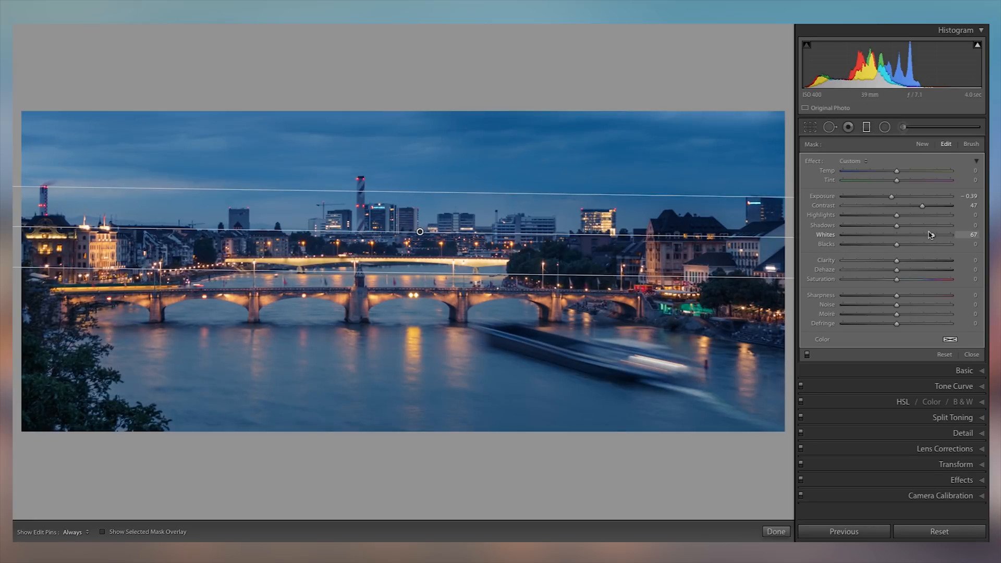
drag(924, 236, 914, 207)
drag(892, 246, 950, 226)
drag(876, 246, 869, 245)
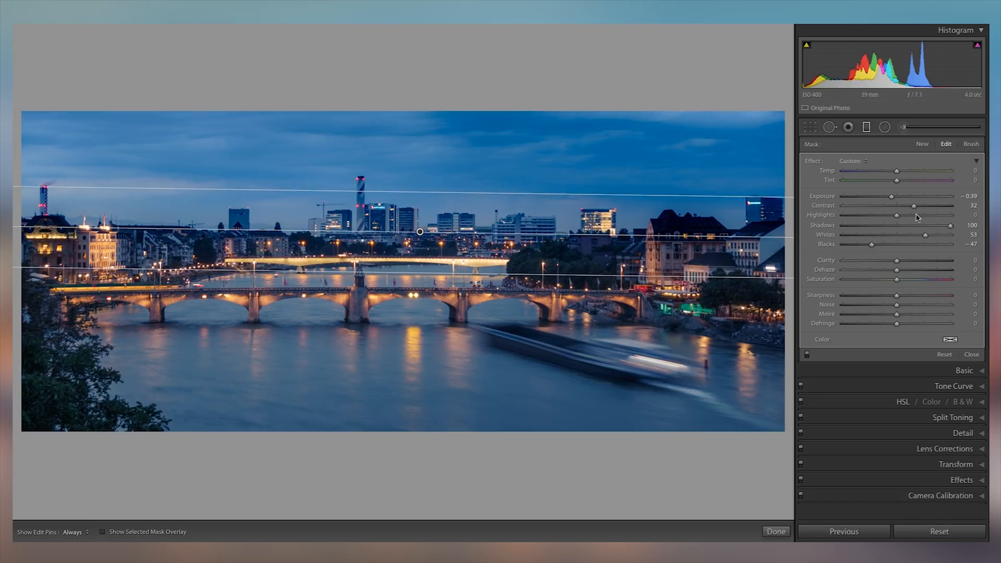
Try warming the sky gradient with Temp 90 and Tint 25, and reset both to 0
click(925, 174)
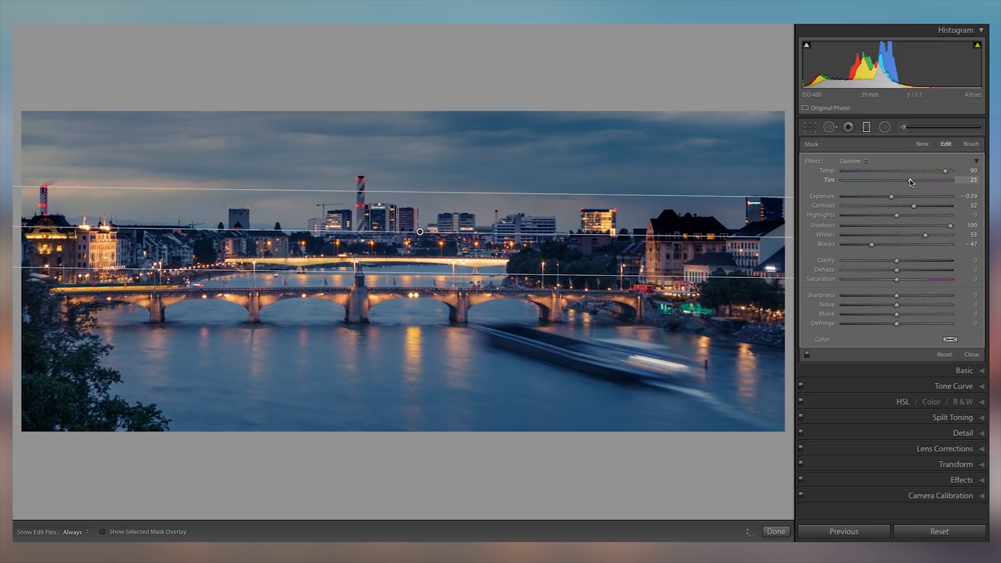
double_click(830, 174)
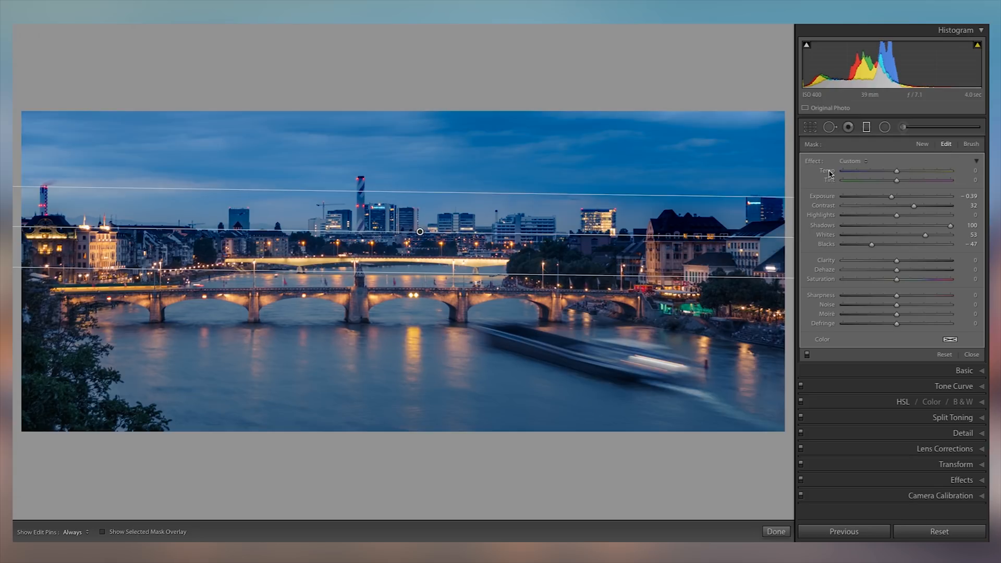
Close the graduated filter and examine the water reflections, bridges and skyline up close
click(868, 127)
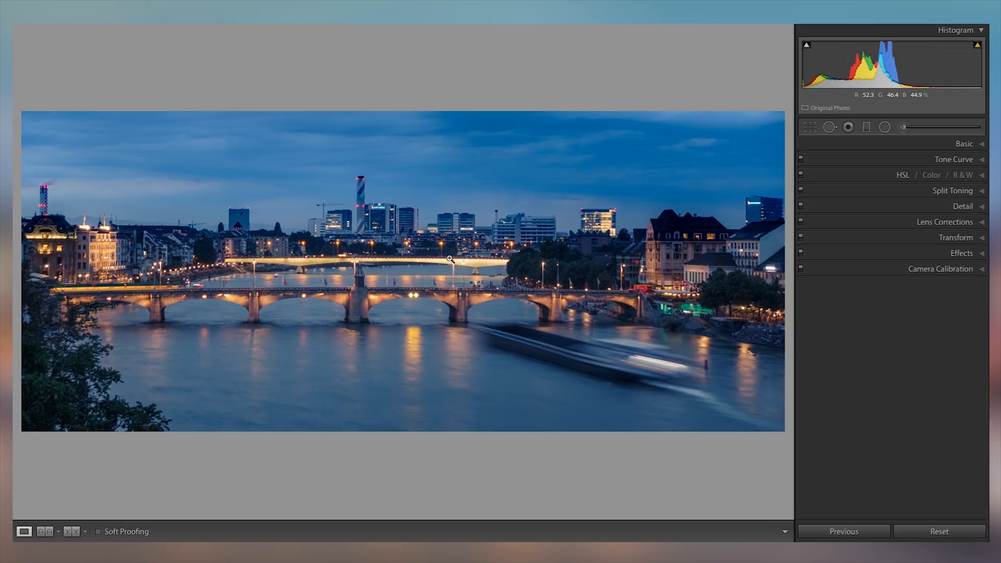
click(452, 380)
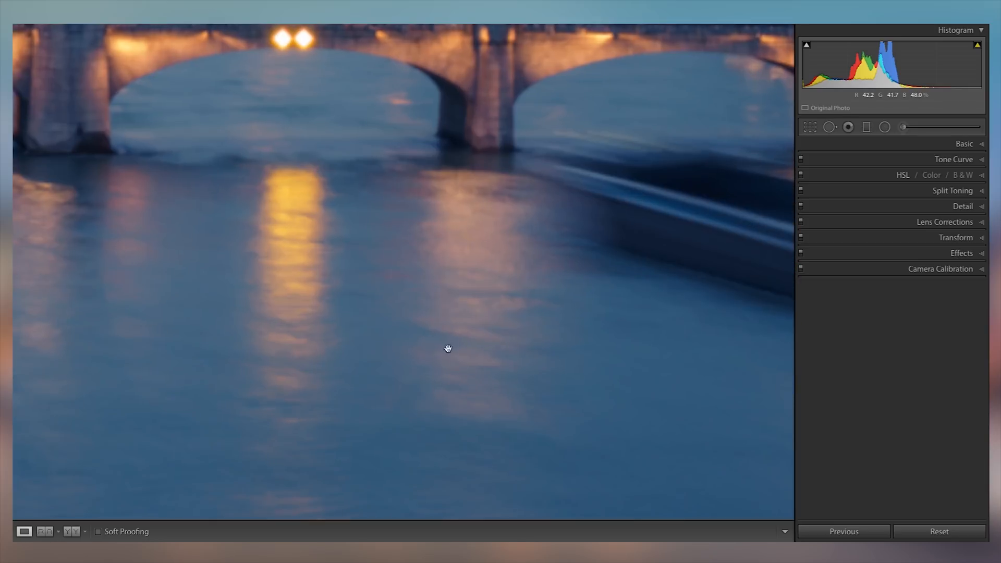
drag(391, 321, 364, 218)
drag(322, 187, 453, 453)
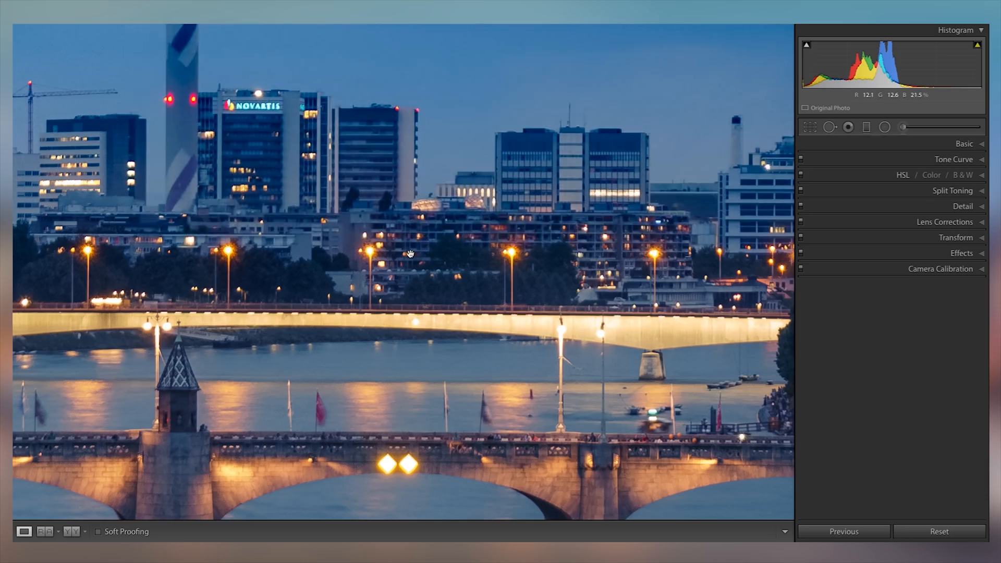
Inspect the skyline and clouds up close, and set the existing sky gradient's Saturation to -14
drag(477, 175, 478, 343)
drag(484, 269, 412, 431)
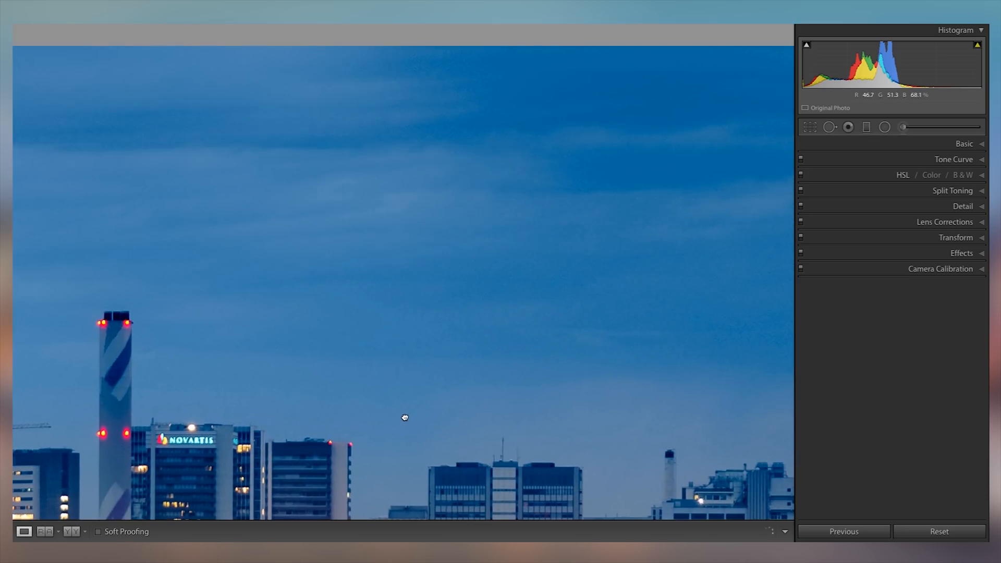
click(405, 418)
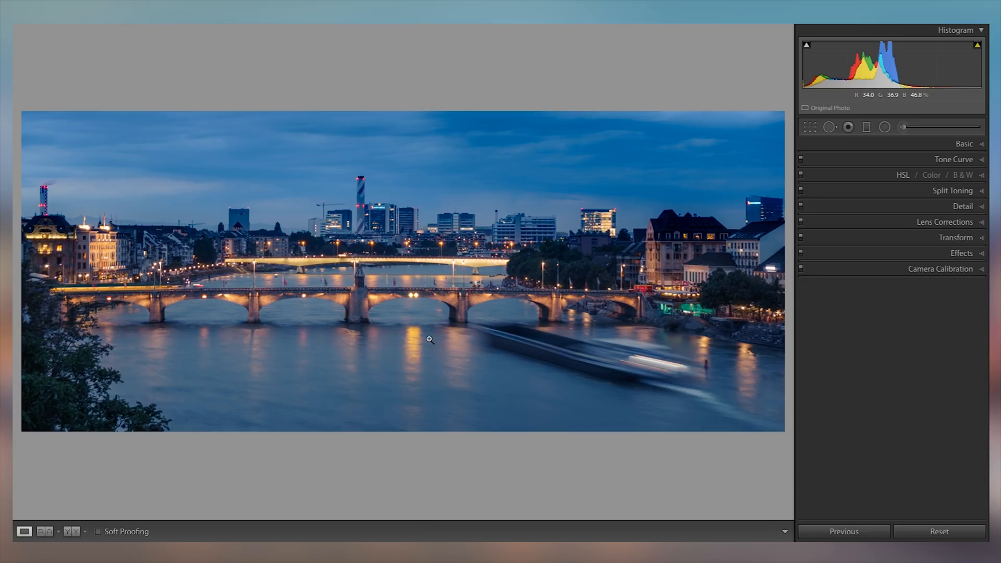
click(866, 127)
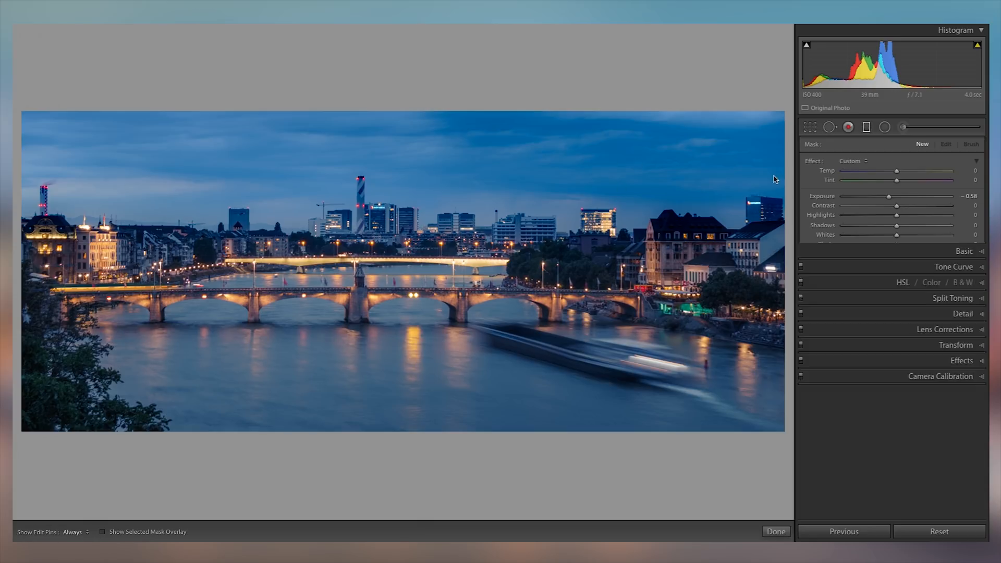
click(420, 231)
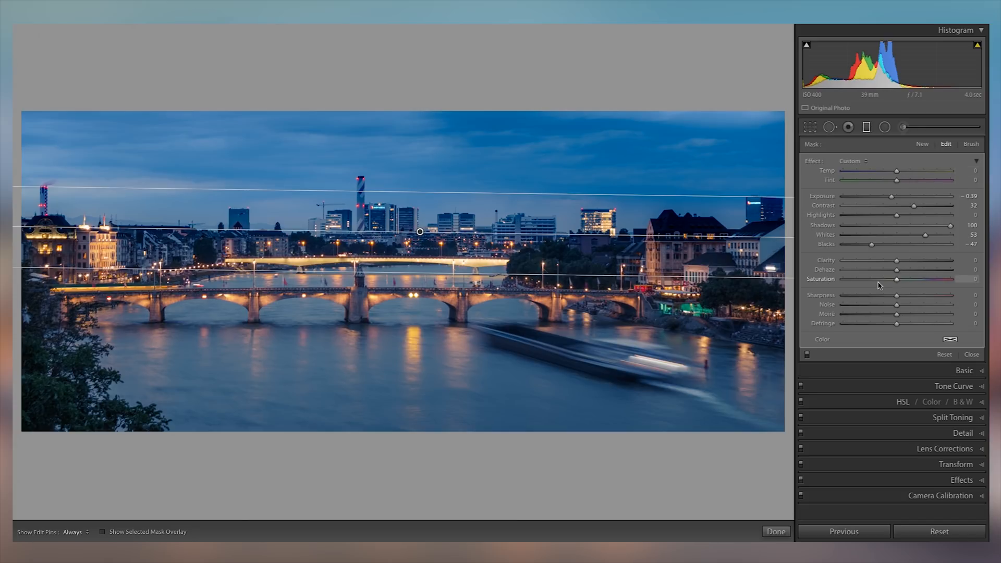
drag(897, 279, 879, 281)
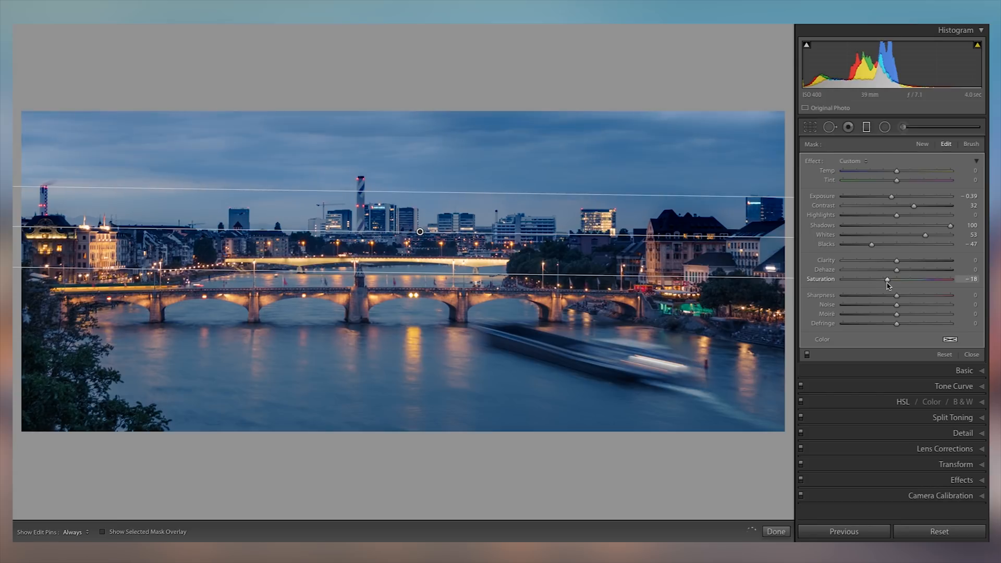
Tint the sky gradient with a faint, weakly saturated cyan-blue colour
click(950, 340)
drag(834, 360, 838, 358)
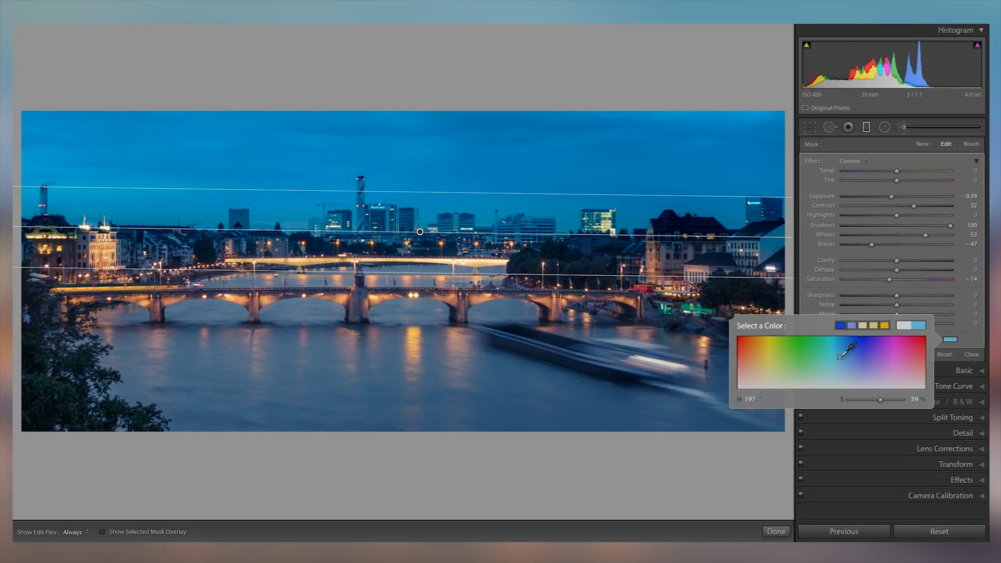
drag(840, 357, 837, 383)
click(729, 315)
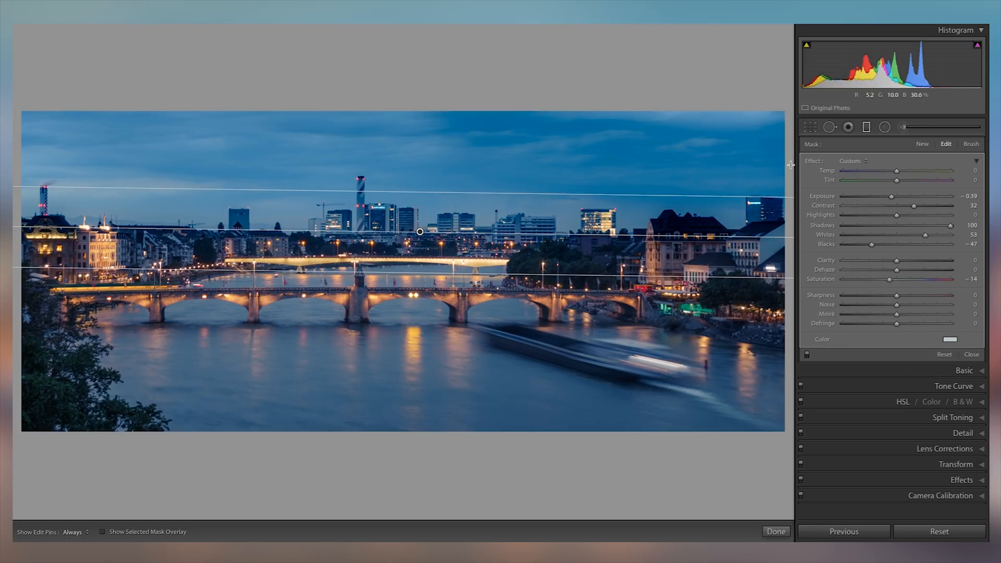
Try different Highlights on the sky gradient, reset them to 0, and set its Clarity to -40
click(908, 216)
drag(907, 215, 890, 216)
double_click(897, 217)
mouse_move(897, 261)
mouse_down()
mouse_move(914, 264)
mouse_move(888, 263)
mouse_up()
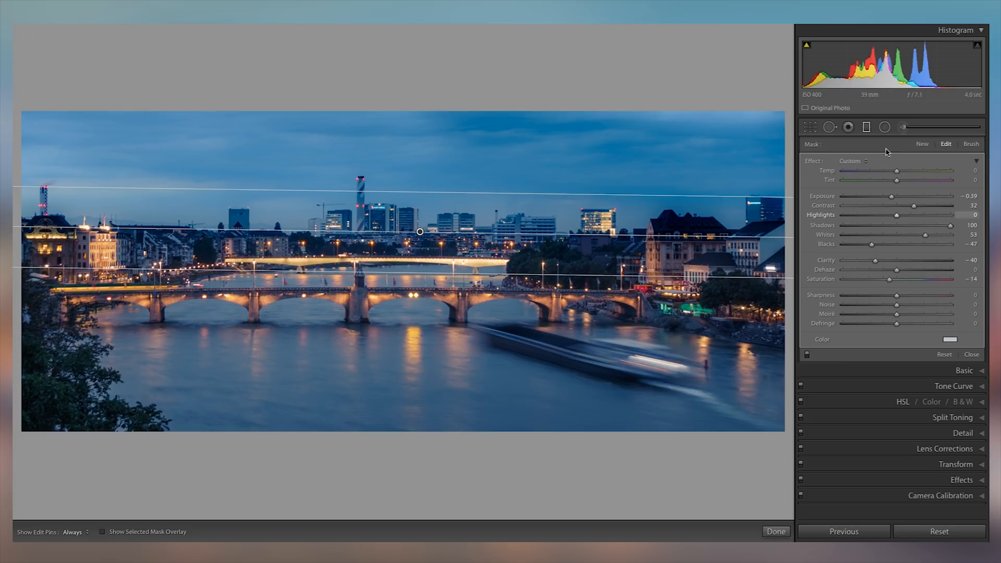
Compare the photo with the sky gradient switched off and on
click(807, 356)
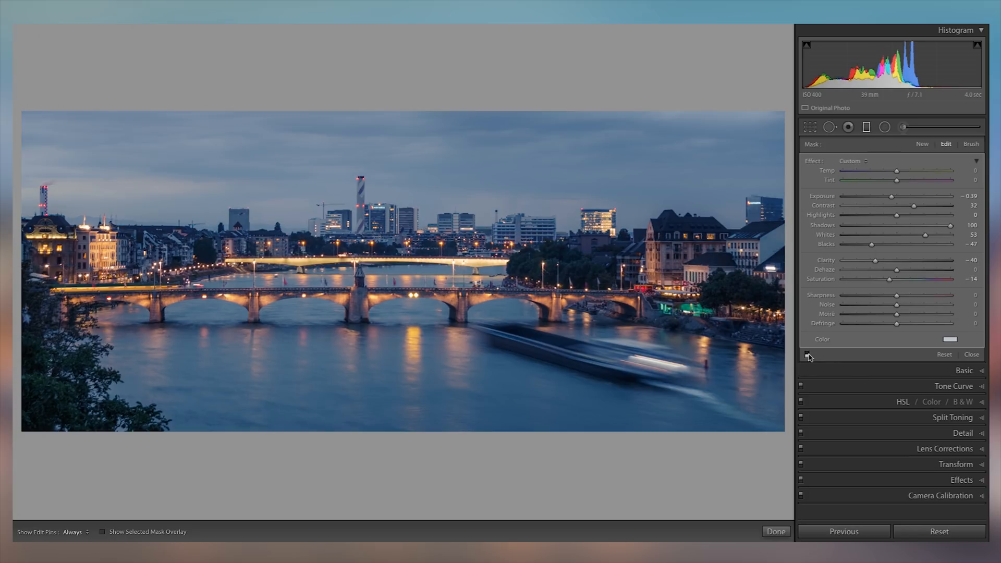
click(808, 355)
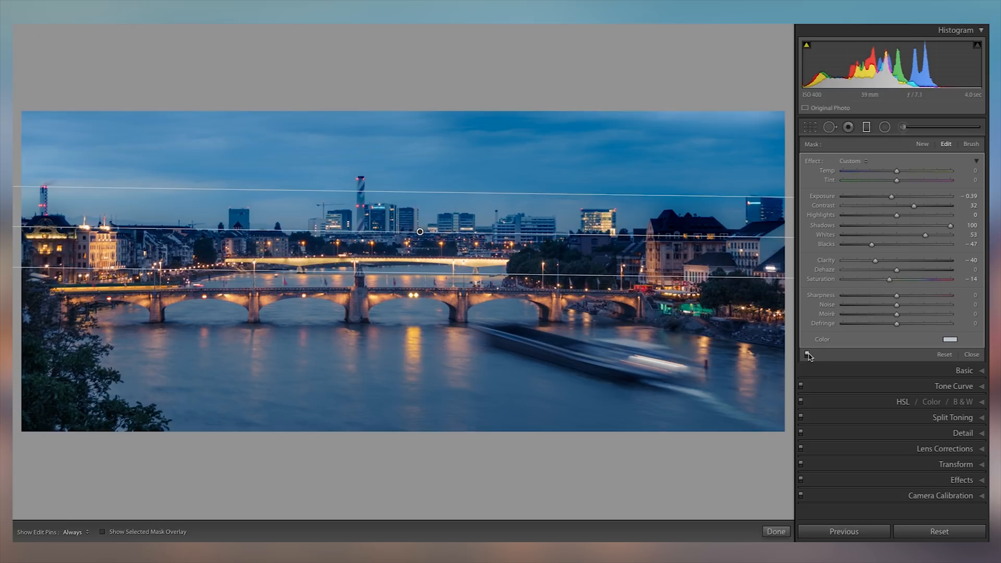
click(808, 355)
click(807, 356)
click(867, 127)
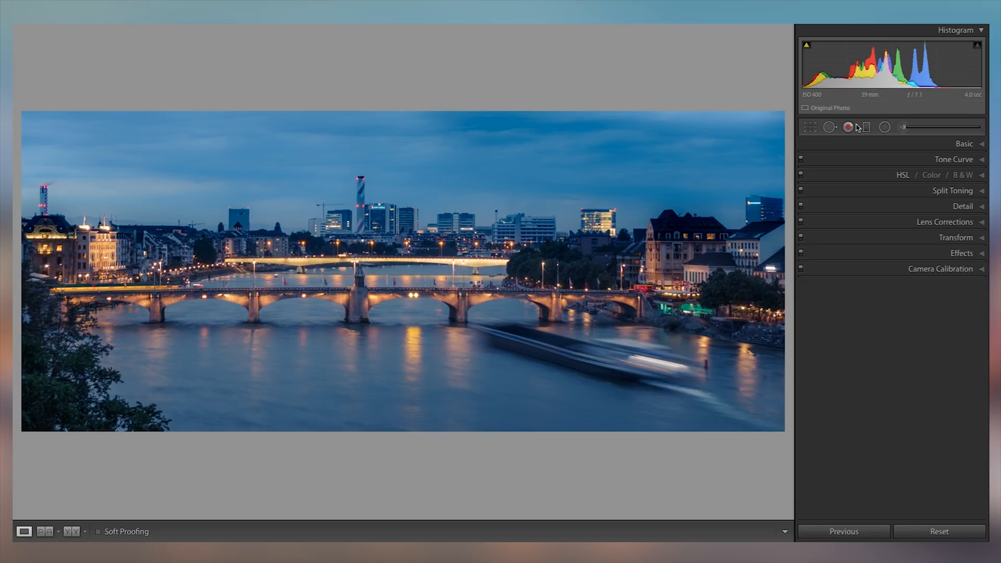
click(864, 127)
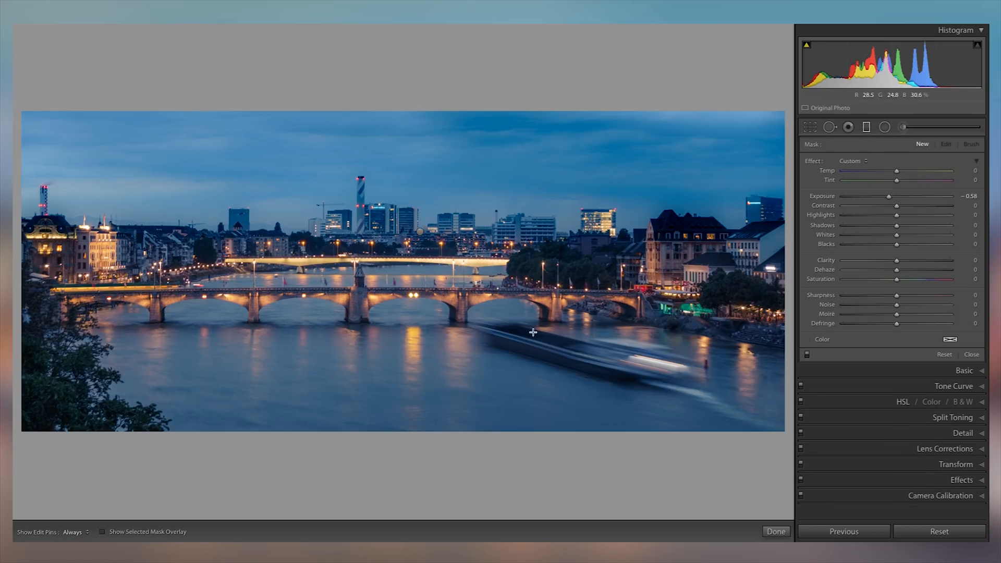
Trim the crop slightly along the photo's lower edge to remove some of the foreground water
click(811, 127)
drag(443, 419, 454, 408)
key(Return)
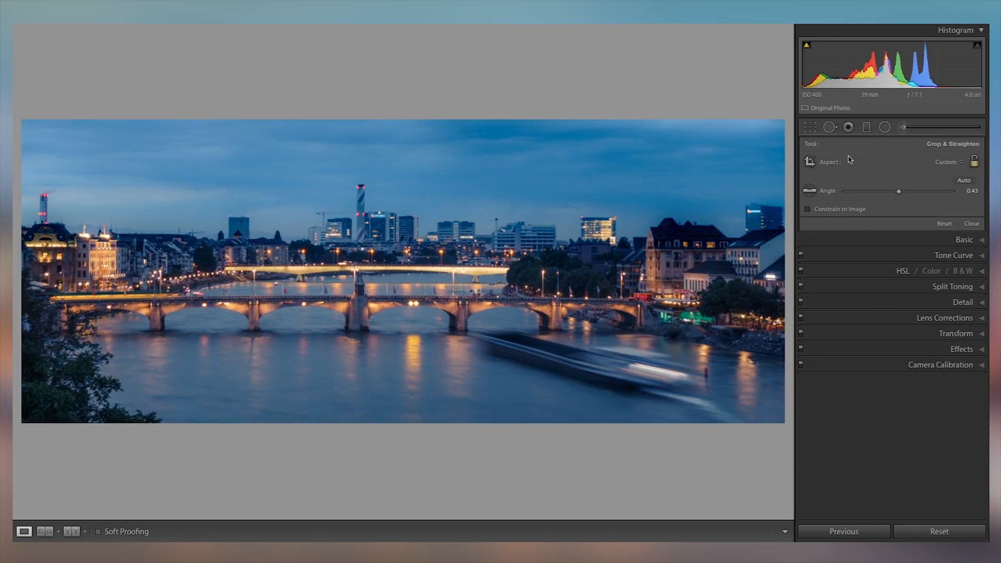
Add a second graduated filter rising over the water, with its centre line on the far bridge and a slightly narrowed transition
click(865, 129)
drag(389, 408, 394, 294)
drag(392, 352, 403, 277)
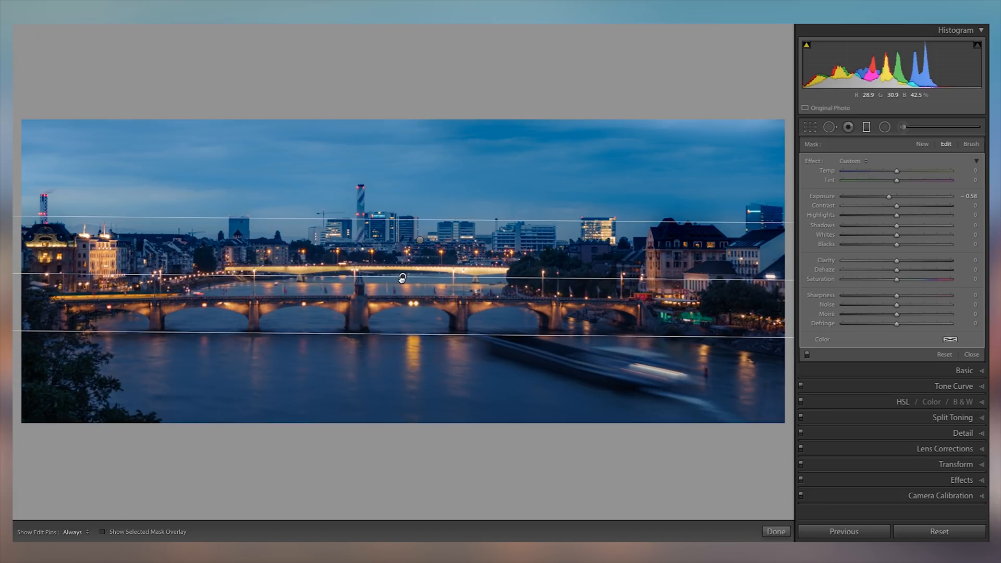
click(419, 240)
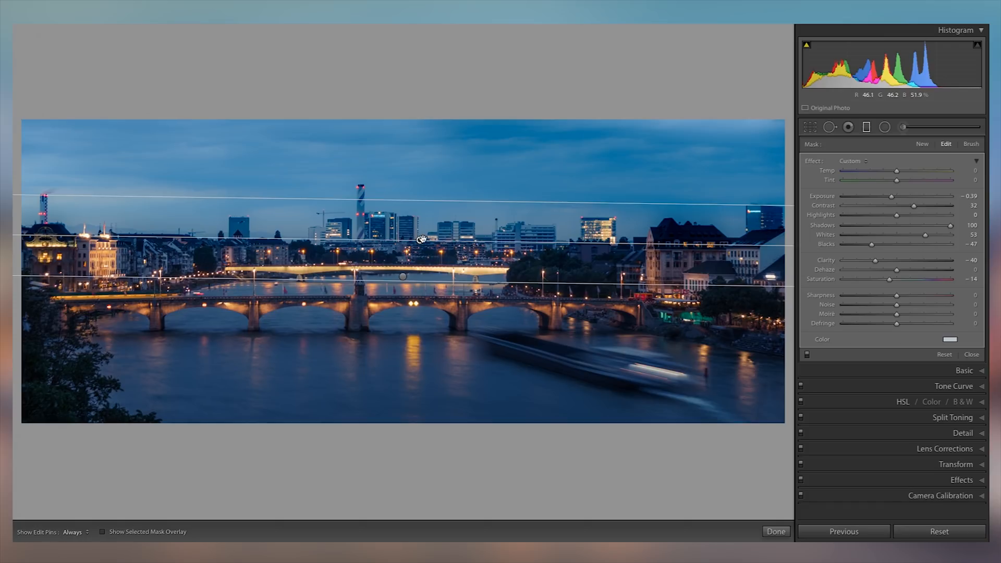
click(403, 276)
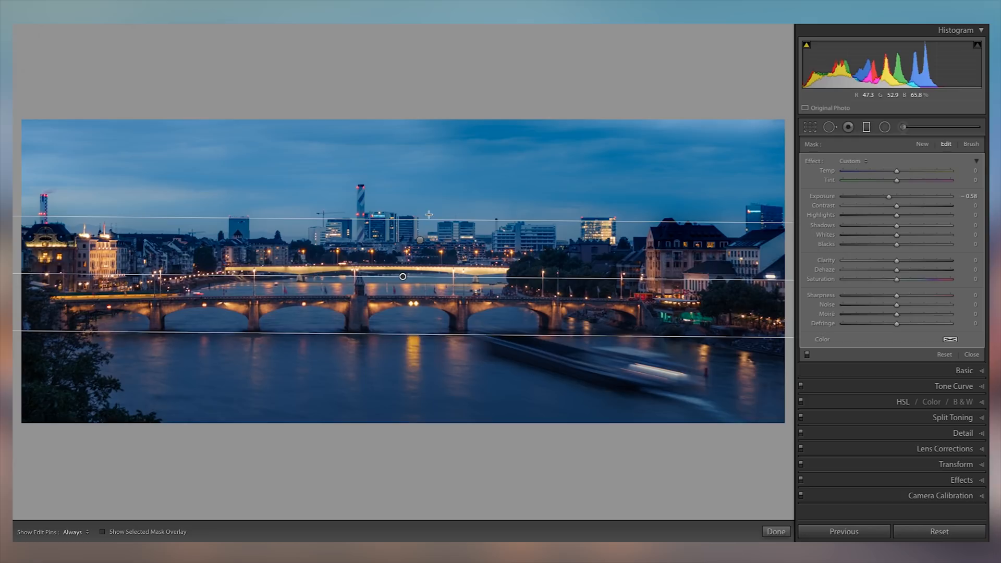
drag(428, 220, 425, 240)
drag(402, 287, 407, 271)
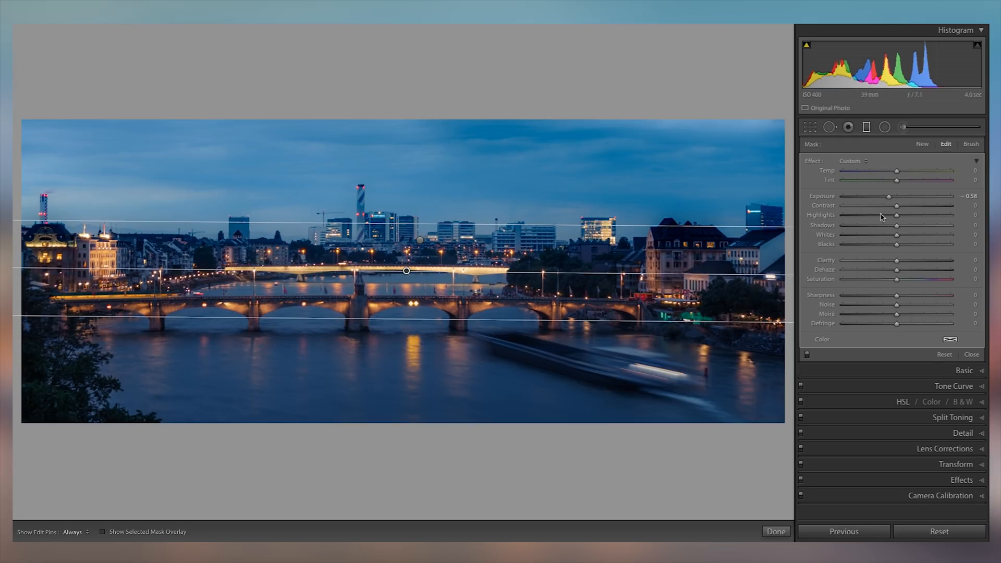
Reset the water gradient's Exposure to 0.00, set Temp to 36, and tint it warm yellow-orange with hue 44 and saturation 54%
double_click(829, 196)
drag(897, 171, 920, 176)
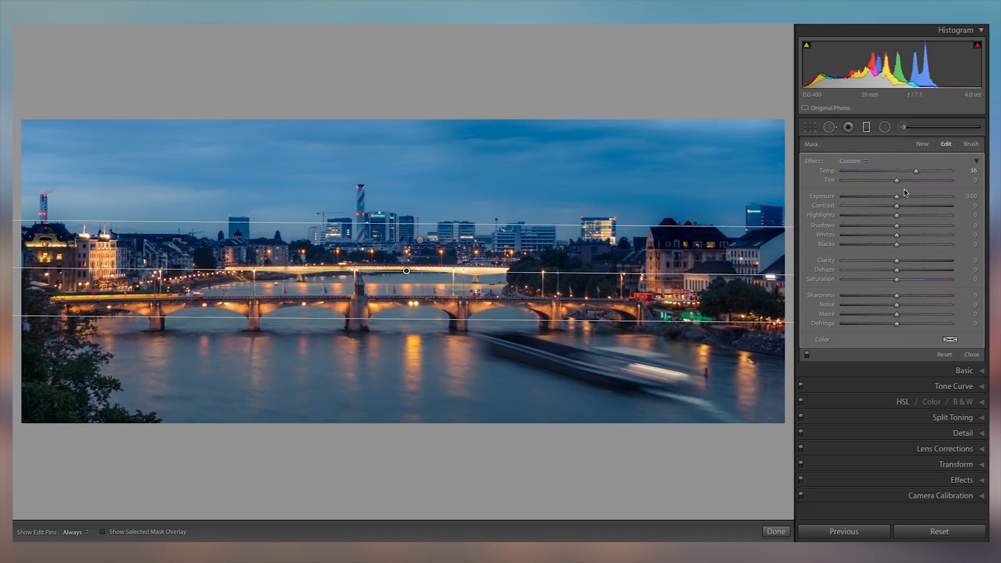
click(957, 337)
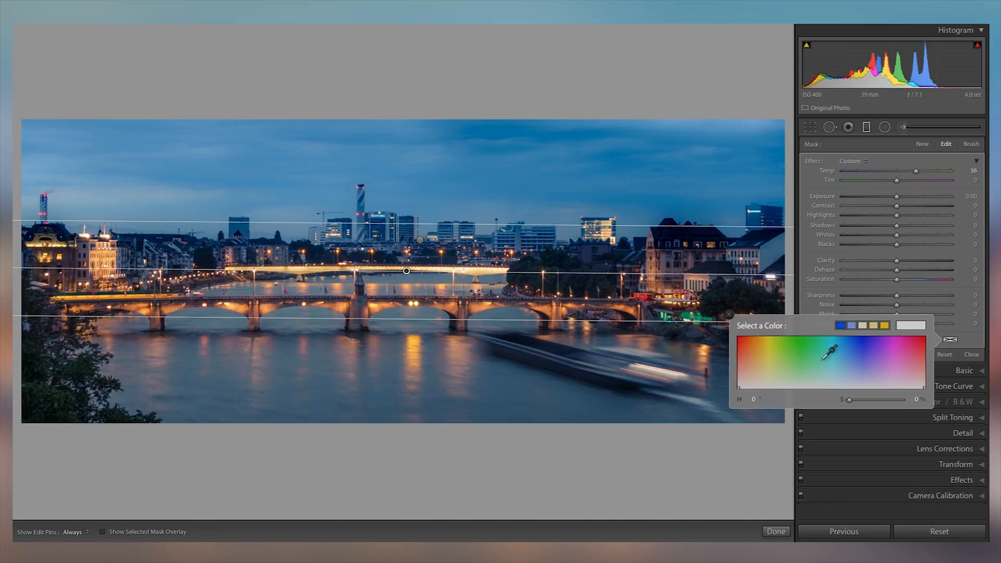
click(759, 369)
drag(758, 369, 759, 360)
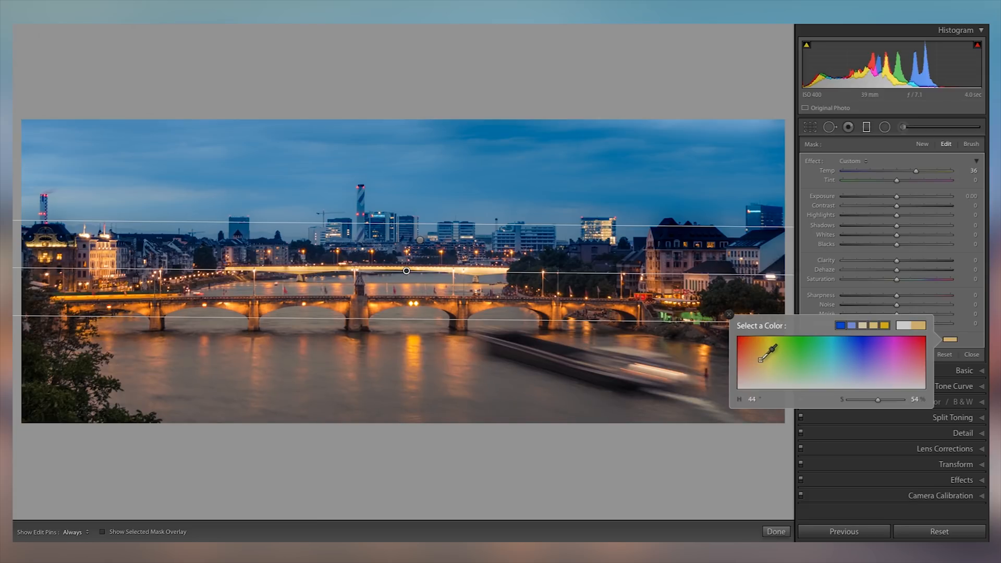
Shift the warm graduated filter down until its centre lies along the stone bridge's waterline, and widen its transition
click(729, 315)
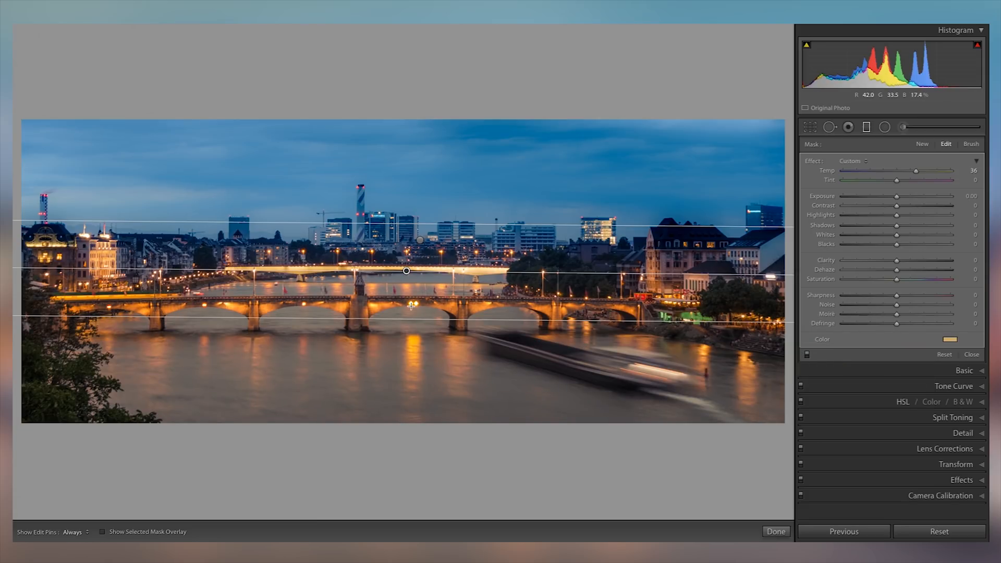
drag(406, 271, 407, 330)
drag(415, 282, 415, 246)
drag(406, 313, 407, 329)
drag(440, 263, 440, 241)
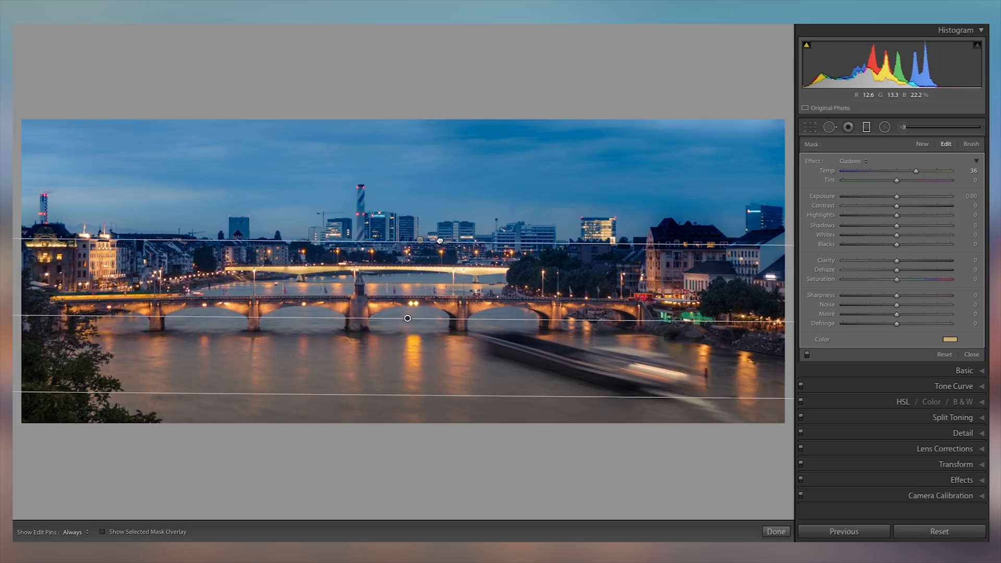
drag(409, 319, 408, 332)
Add a new graduated filter rising from the river's lower edge to the bridge, with Temp 24 and a colour of hue 40, saturation 22
click(922, 145)
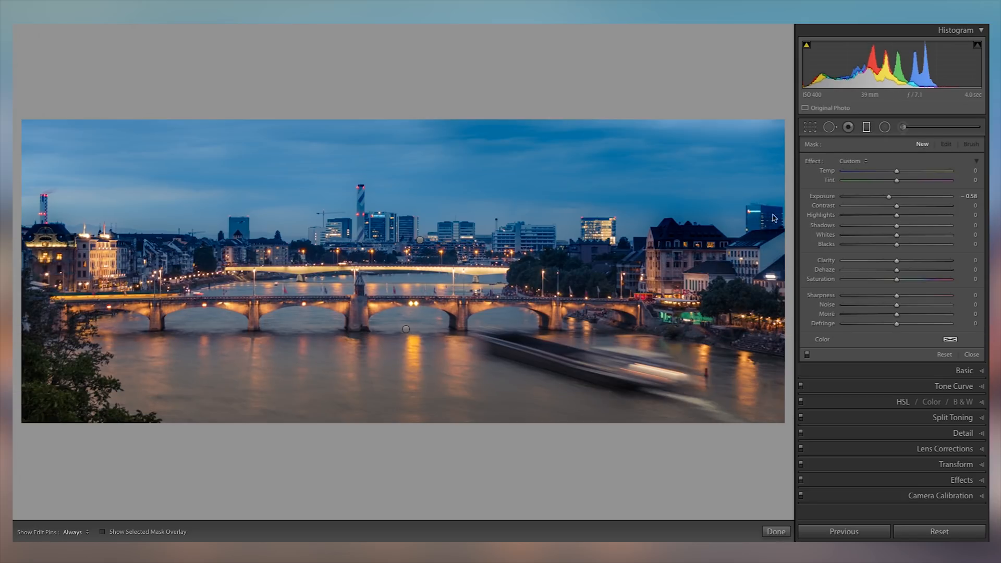
drag(373, 417, 373, 316)
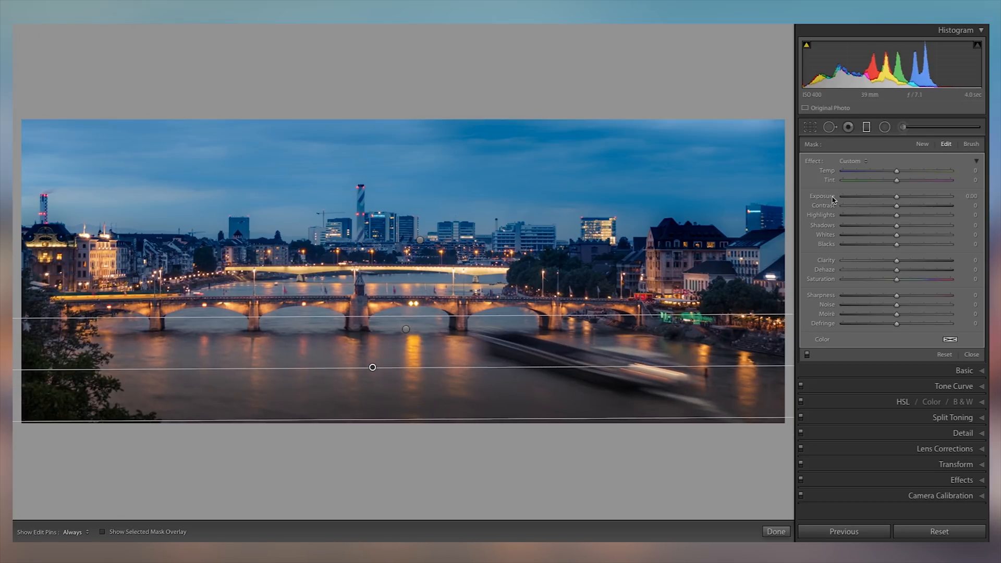
click(949, 340)
drag(770, 352, 760, 354)
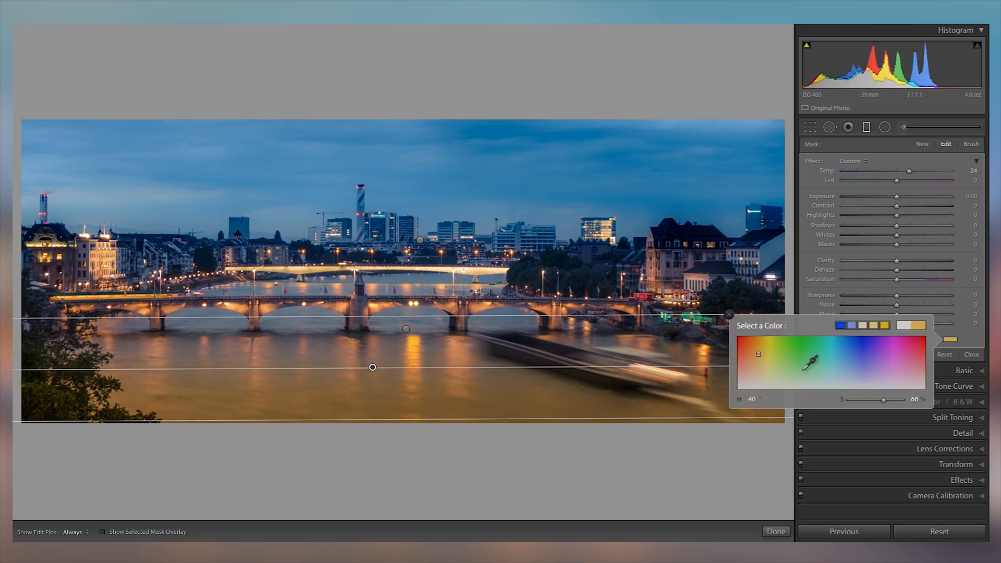
drag(884, 400, 863, 404)
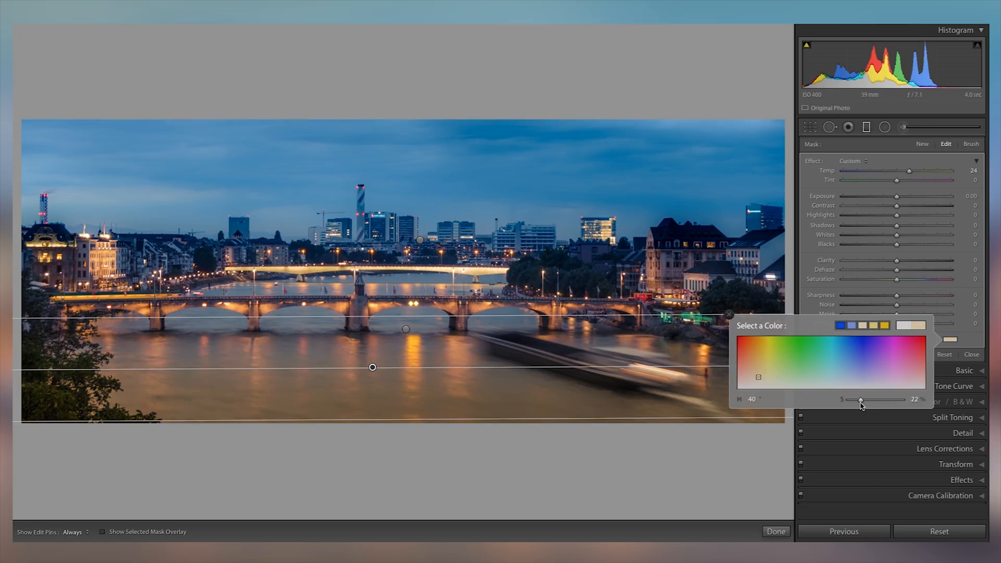
click(729, 314)
Lower the river gradient slightly and set its Exposure to 0.15, Contrast to 36, Whites to 15 and Tint to 8
drag(372, 367, 369, 374)
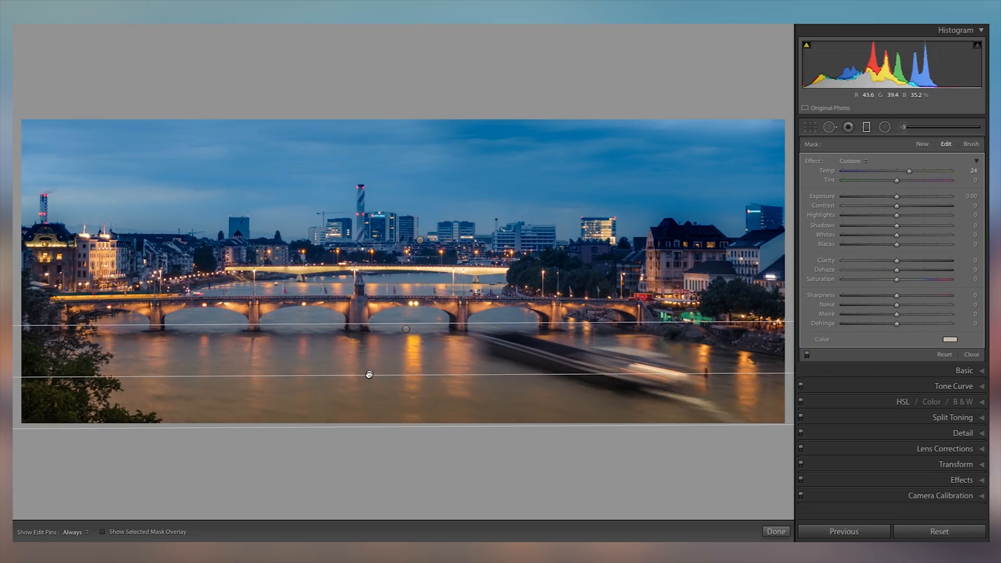
drag(897, 235, 909, 236)
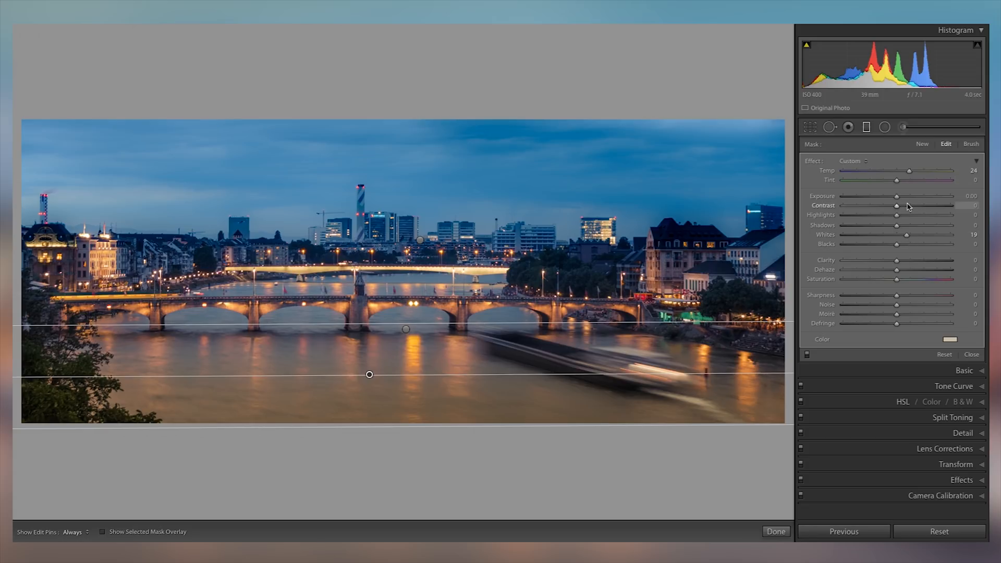
drag(900, 203, 892, 198)
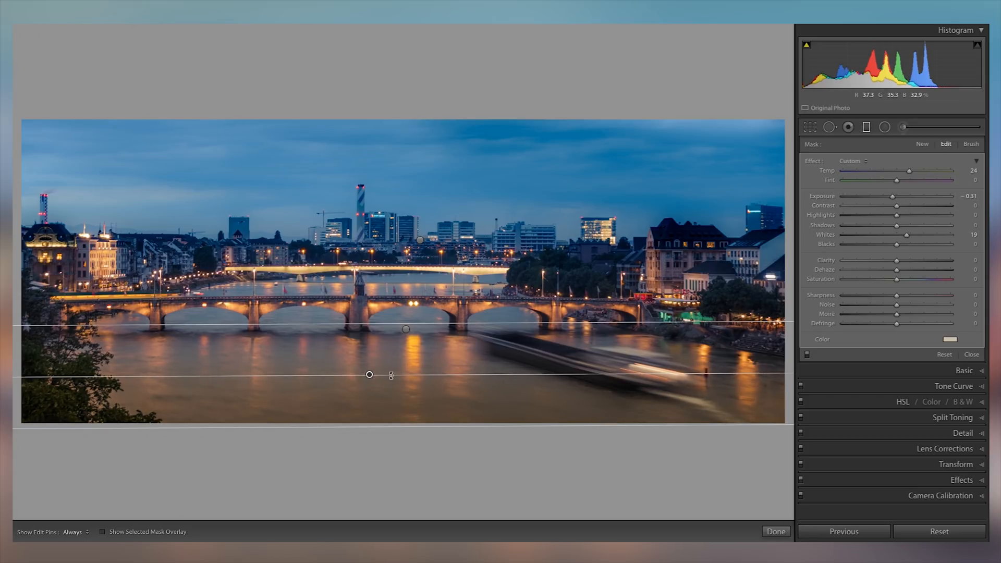
drag(892, 197, 898, 201)
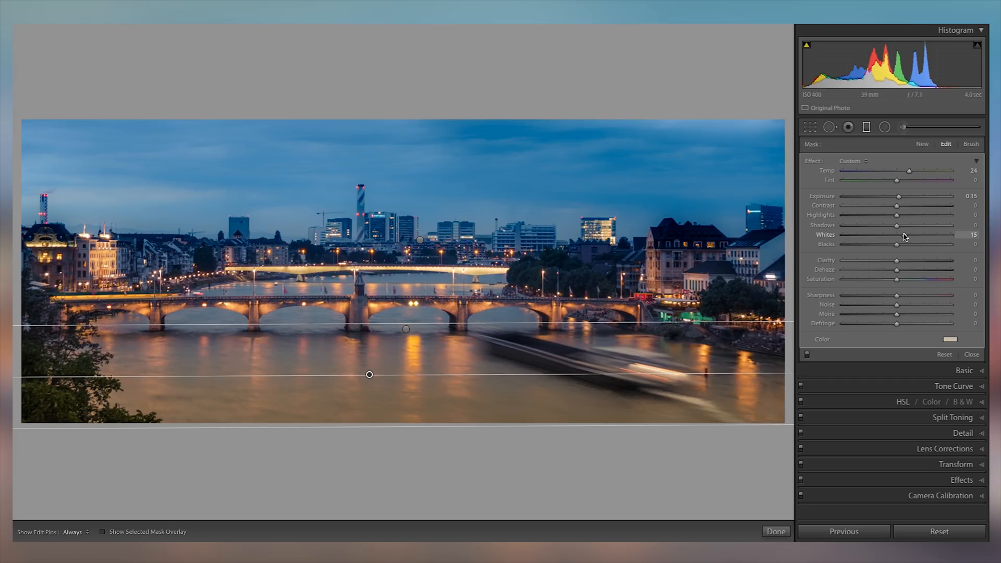
click(917, 207)
drag(897, 182, 901, 183)
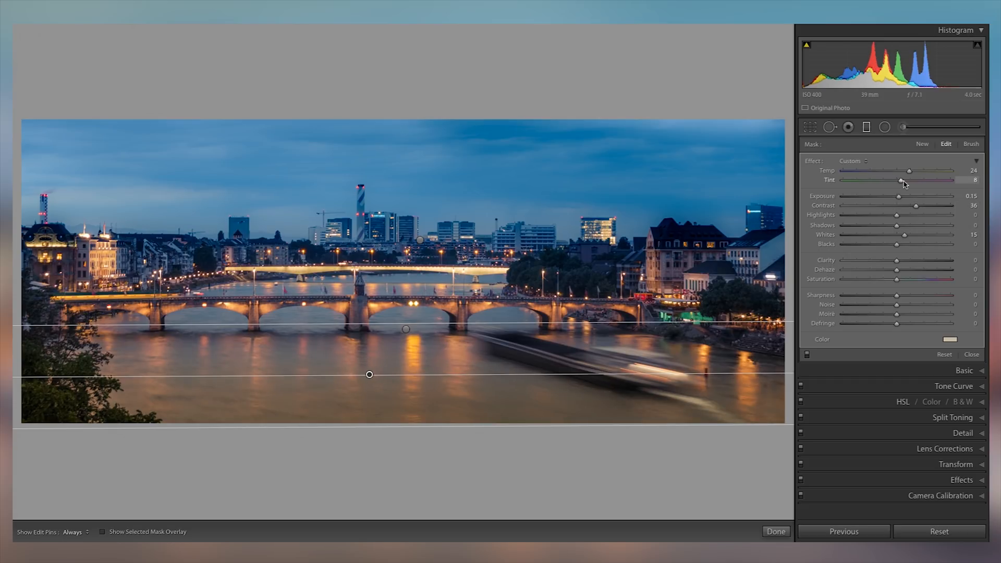
Widen the river gradient's transition, lower it so it begins at the bridge's base, and inspect the bridge up close
drag(388, 323, 386, 279)
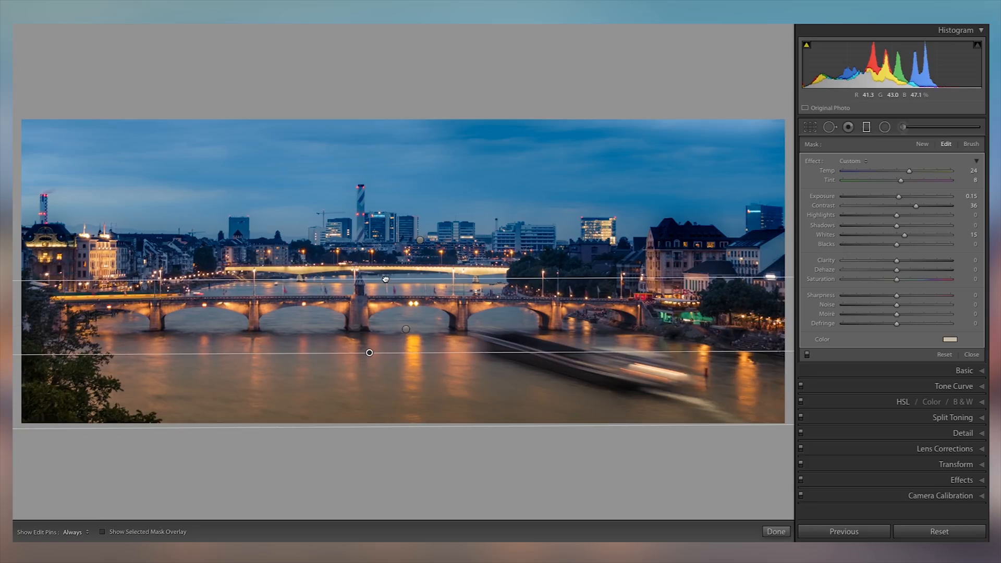
drag(371, 352, 373, 402)
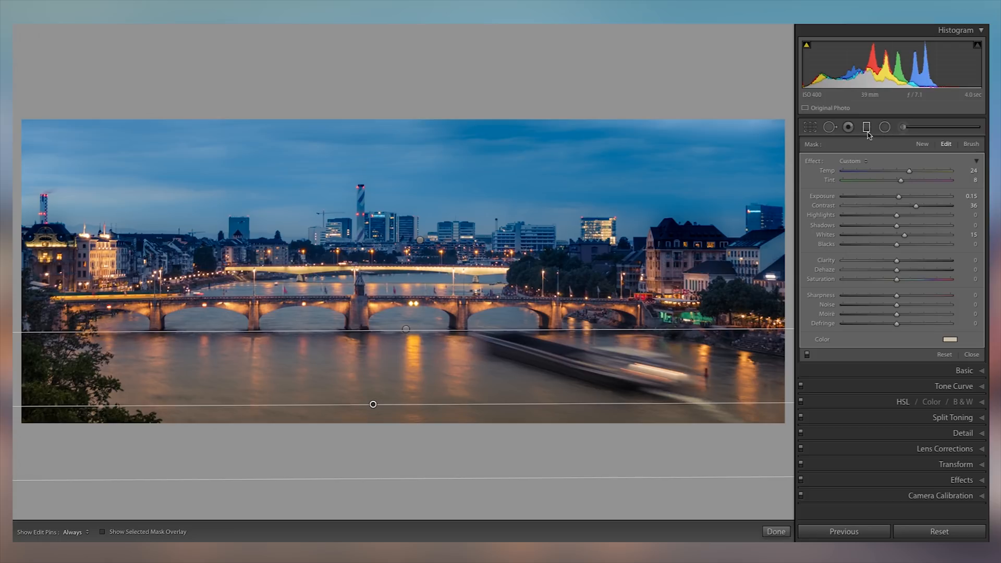
click(400, 278)
drag(400, 327, 458, 288)
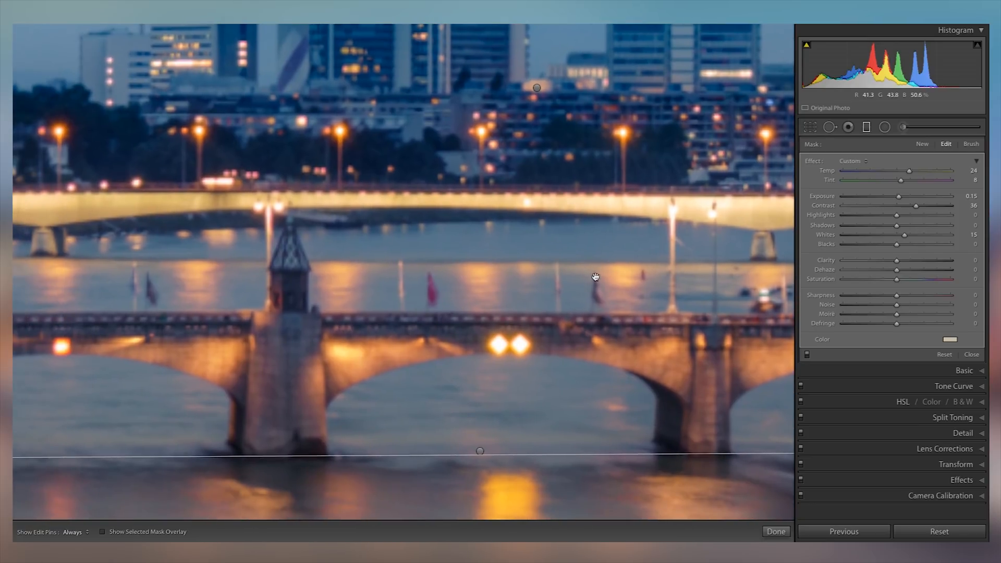
click(504, 266)
Place a wide radial filter over the bridges and the water between them, with Feather 100 and Exposure reset to 0
click(891, 129)
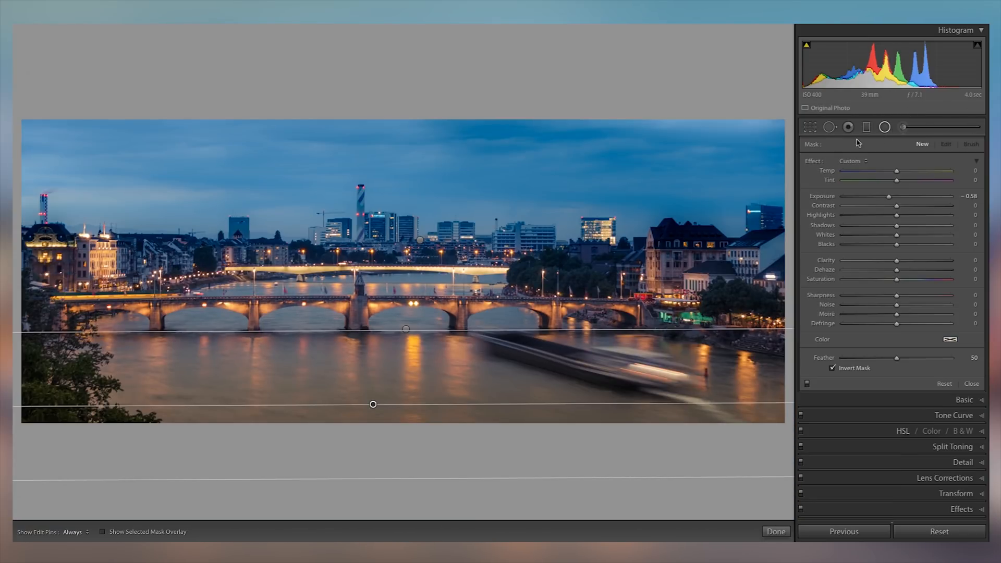
drag(240, 284, 819, 315)
click(939, 196)
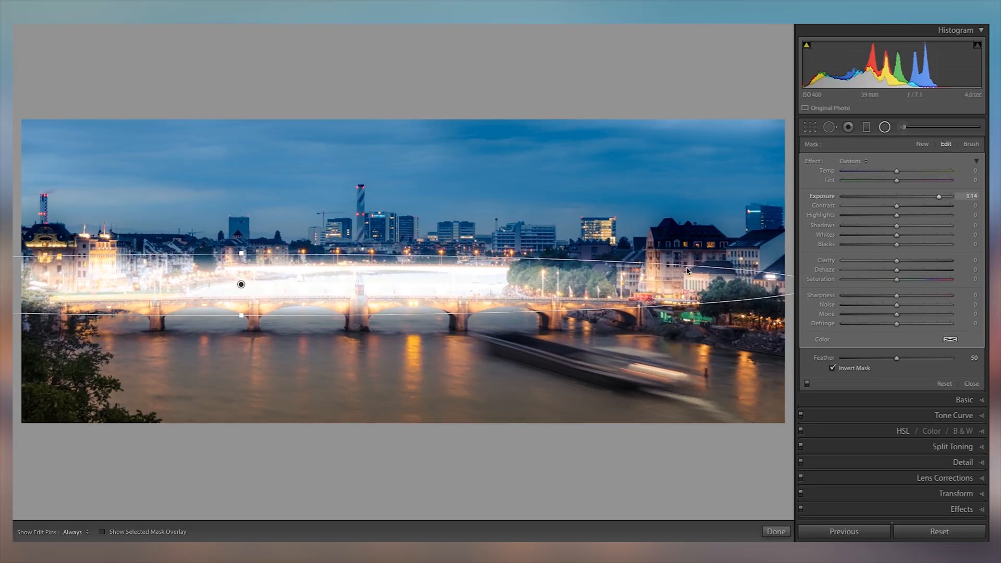
drag(409, 290, 263, 286)
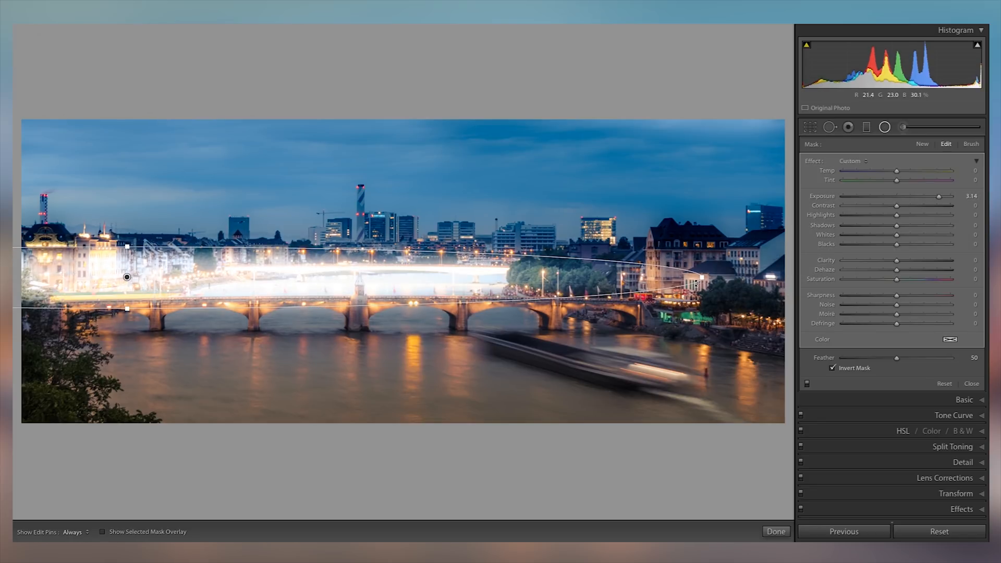
drag(703, 277, 729, 275)
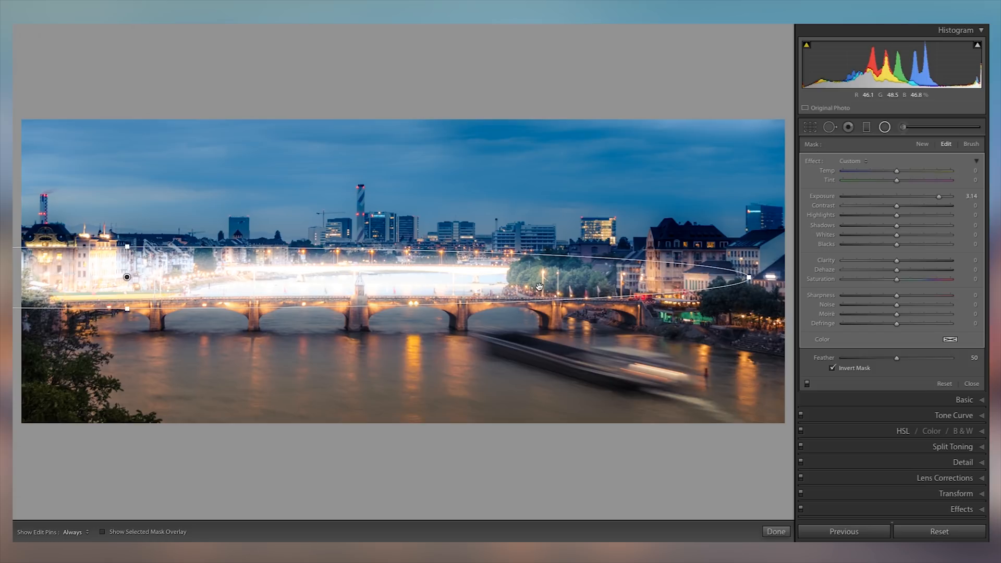
drag(608, 278, 618, 286)
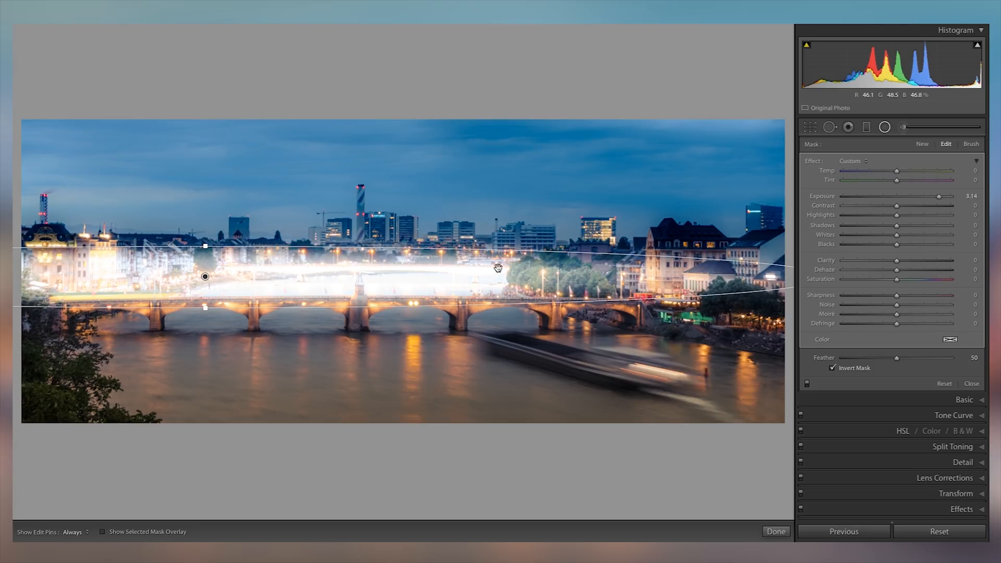
drag(208, 248, 208, 242)
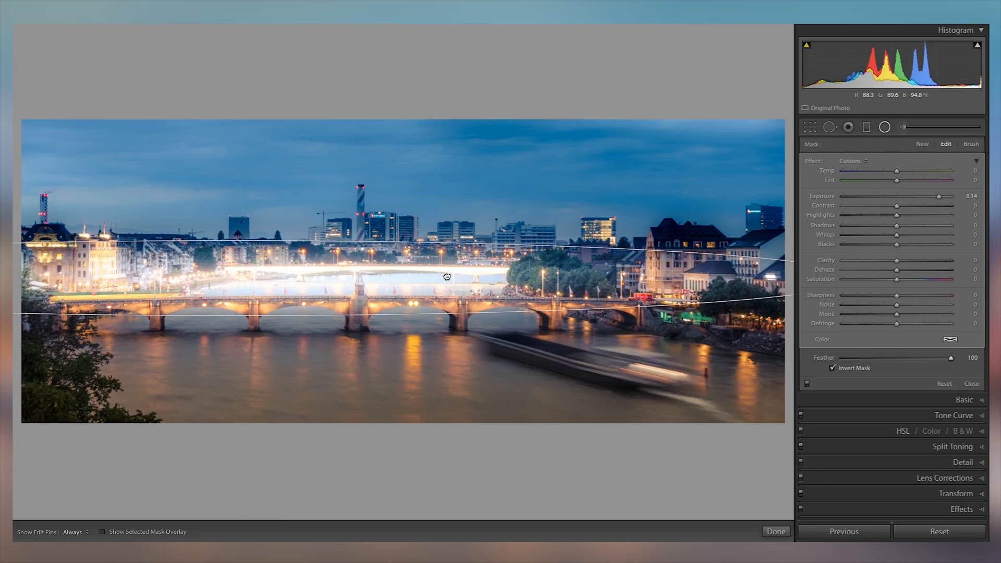
double_click(824, 196)
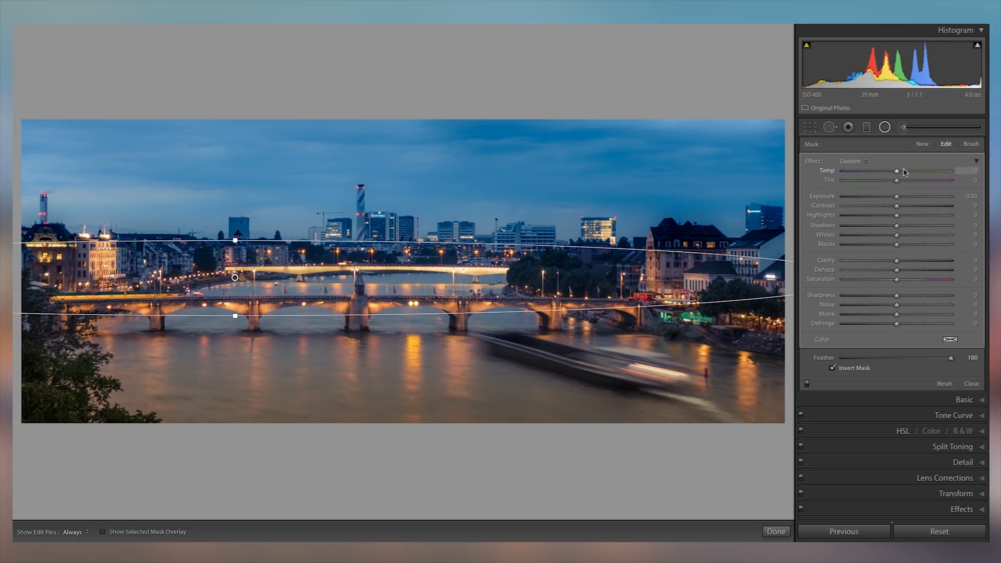
Cool the radial filter with Temp -11, Tint -7 and a colour of hue 232, saturation 11, and shift it slightly down
drag(899, 173, 891, 172)
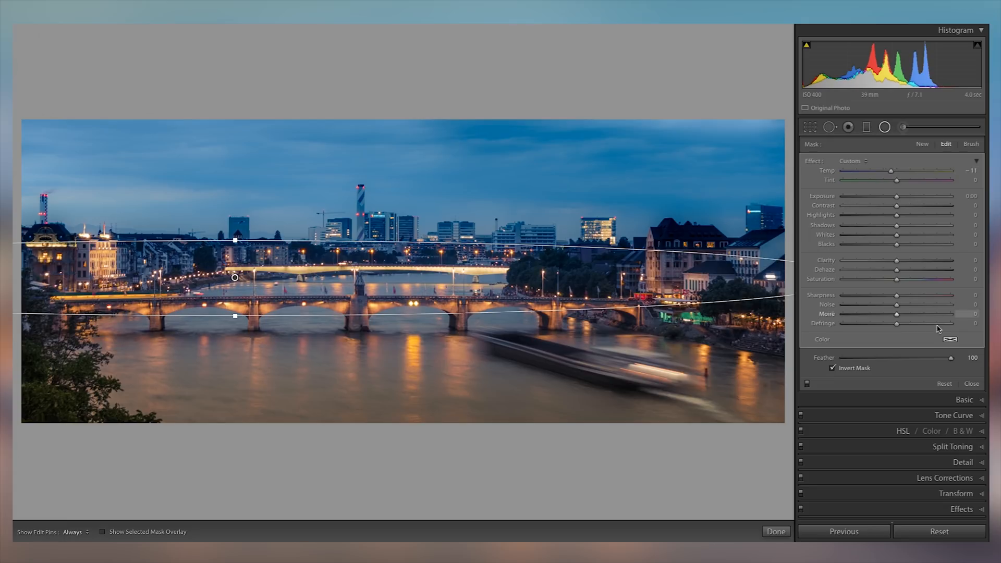
click(950, 339)
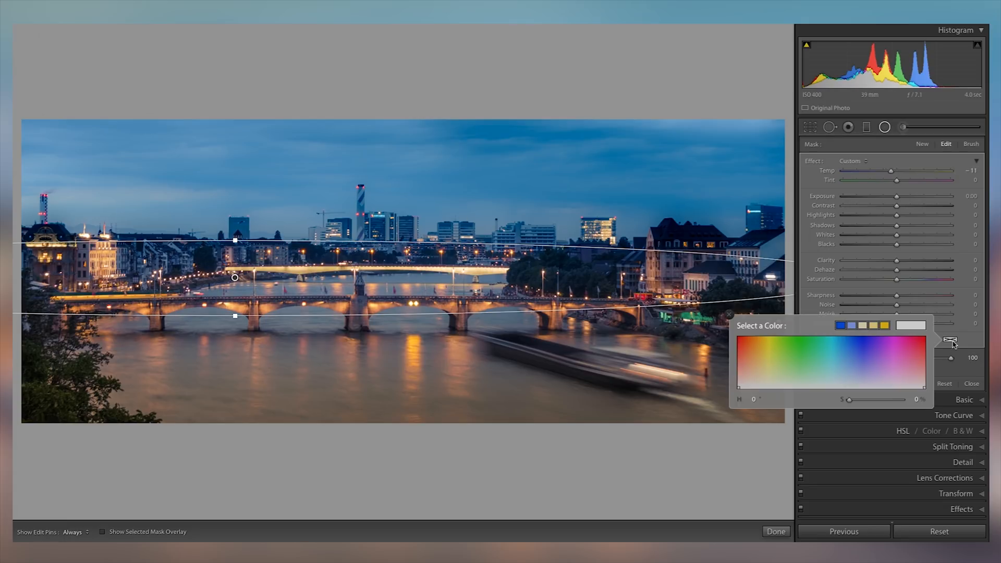
click(771, 359)
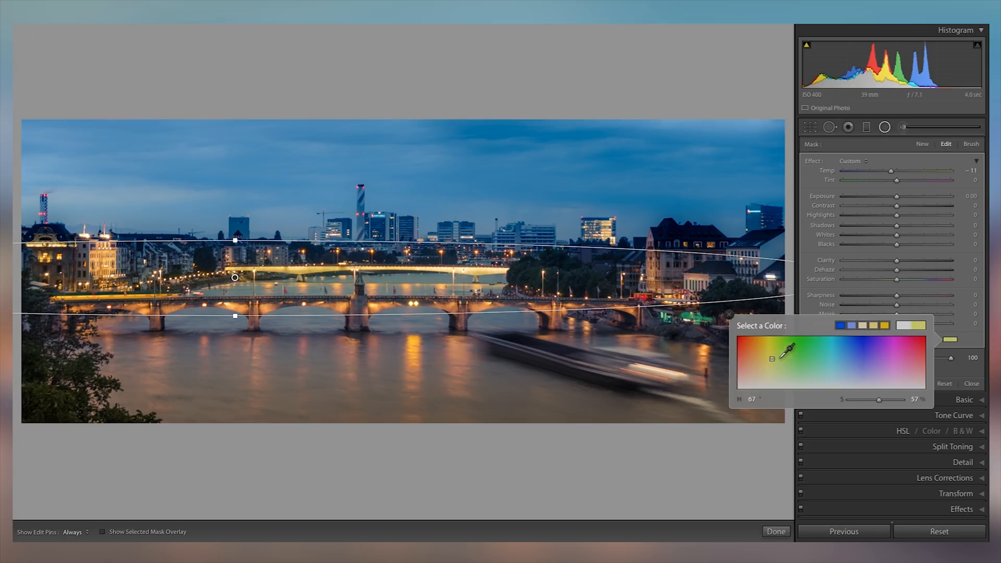
click(859, 366)
mouse_move(858, 368)
mouse_down()
mouse_move(854, 399)
mouse_move(858, 383)
mouse_up()
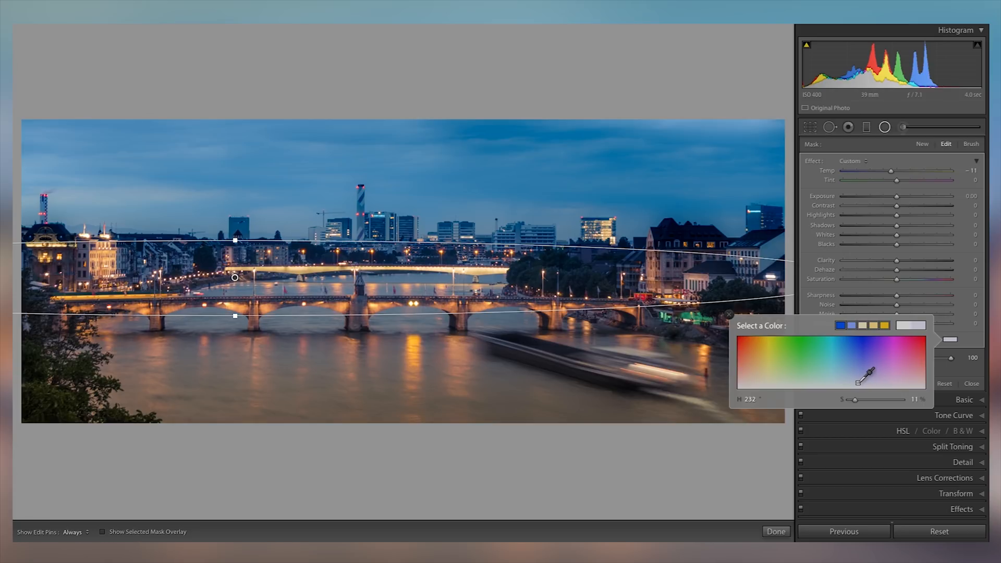
click(729, 314)
drag(491, 289, 491, 301)
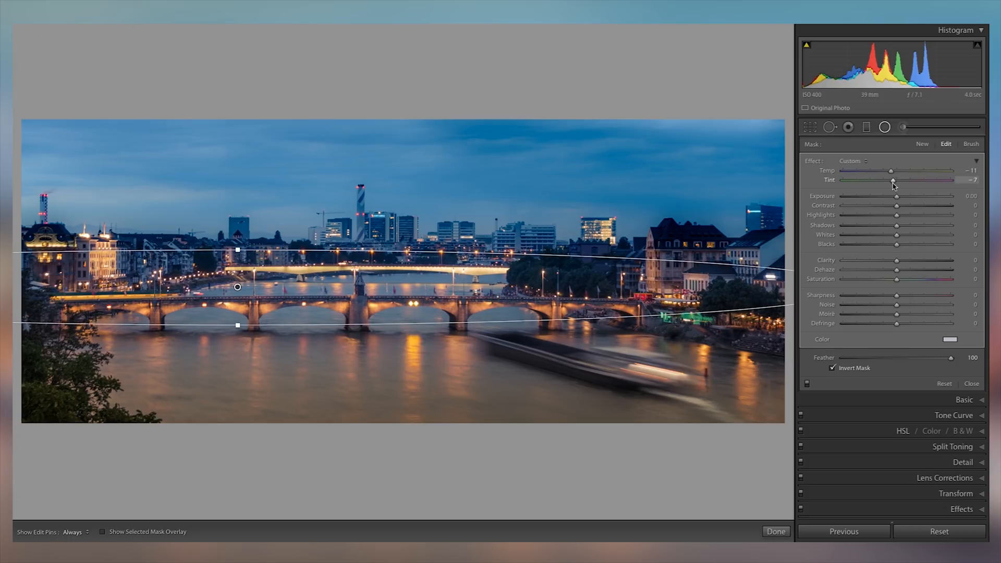
Add a graduated filter over the sky with Saturation -35 and a teal colour of hue 179, saturation 16
click(866, 129)
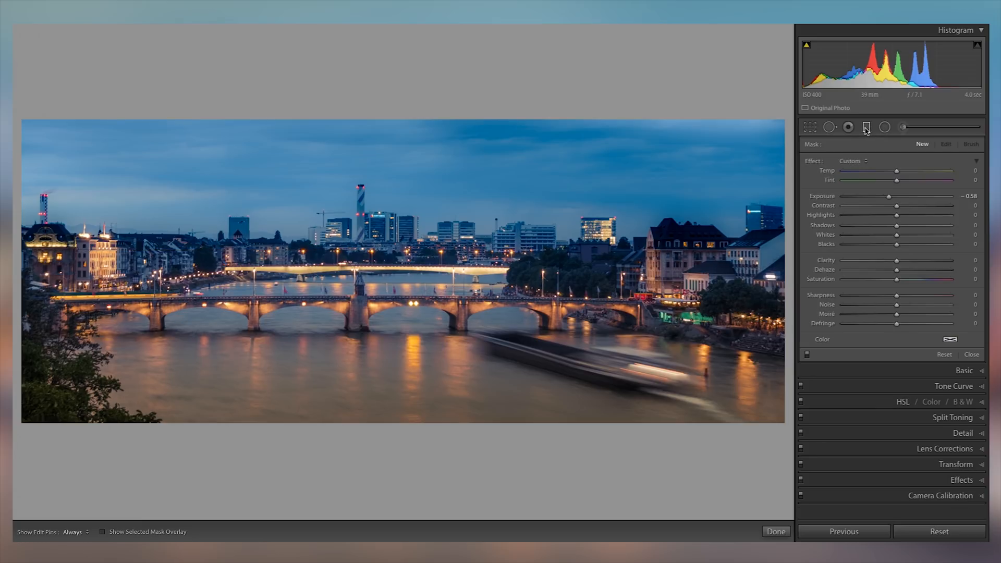
drag(460, 82, 455, 220)
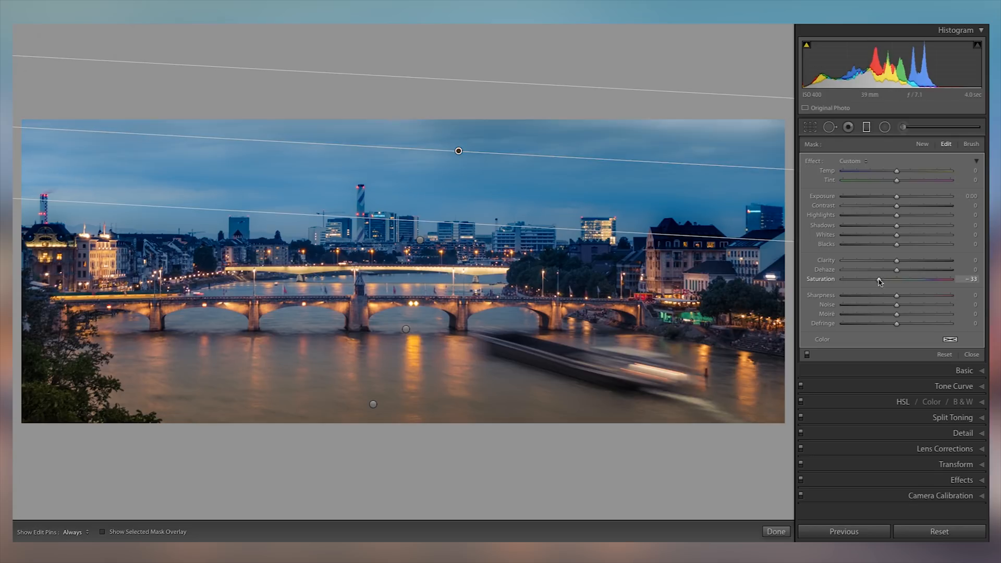
click(951, 339)
click(831, 364)
drag(831, 364, 832, 367)
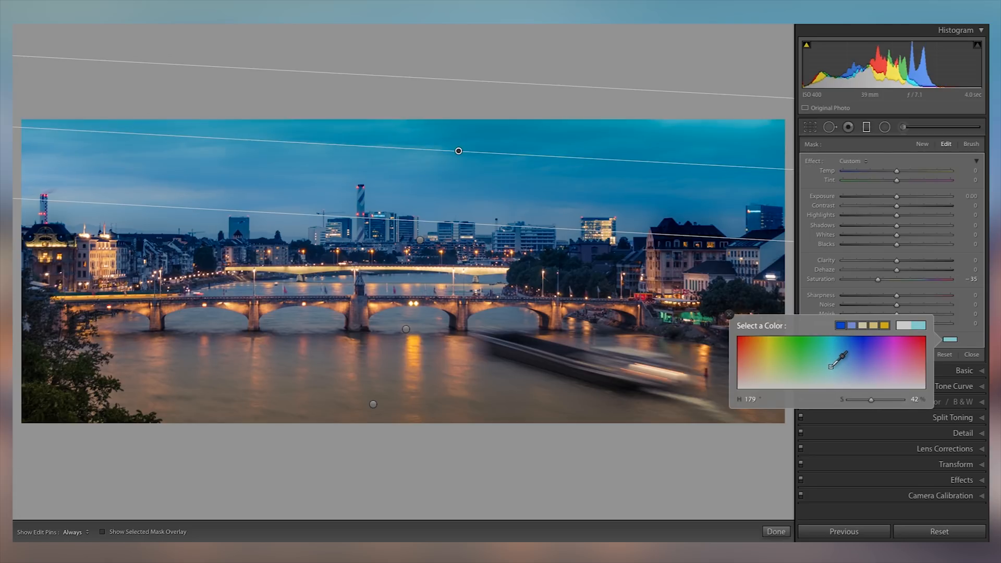
click(862, 399)
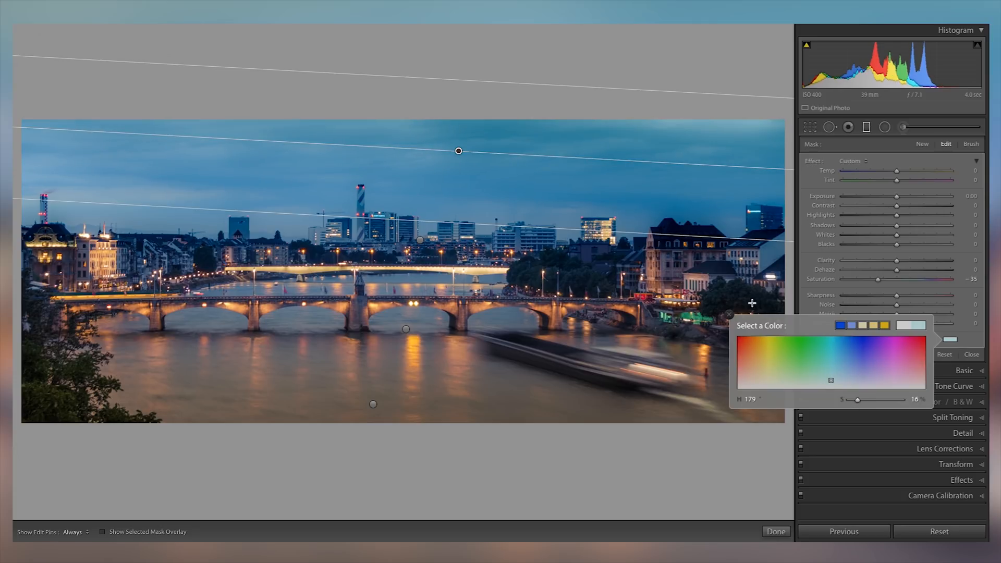
click(730, 316)
Shift the sky gradient slightly up, set its Saturation to -55 and finish the graduated filter editing
drag(459, 150, 471, 130)
drag(880, 283, 867, 280)
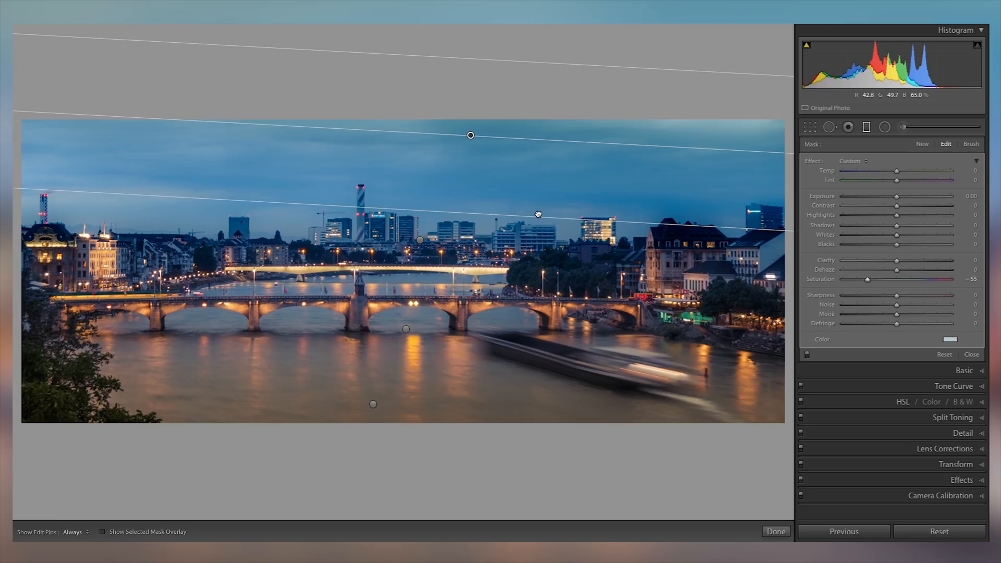
click(868, 131)
click(867, 129)
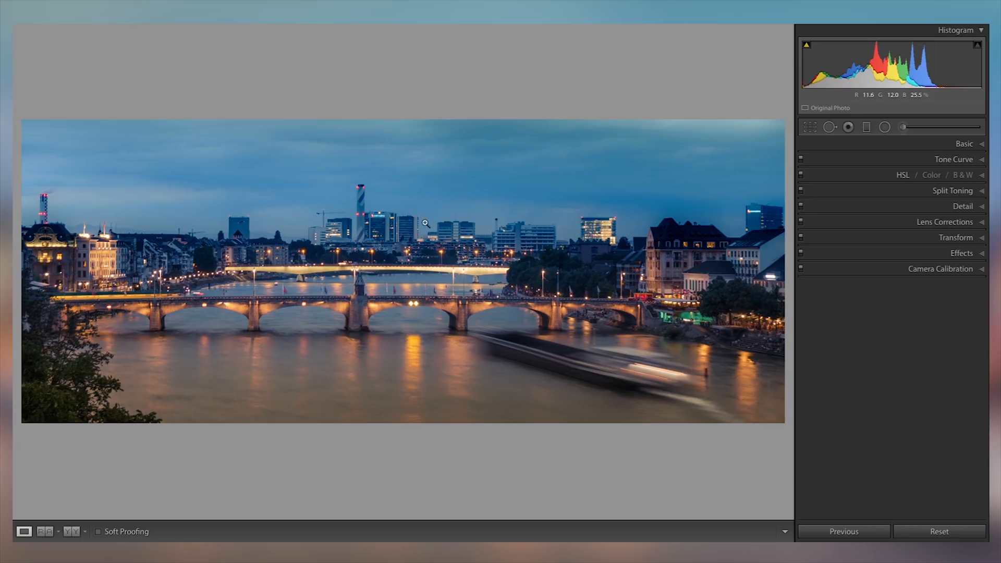
Compare the photo before and after editing side by side, examining the river reflections and bridge pier up close
key(y)
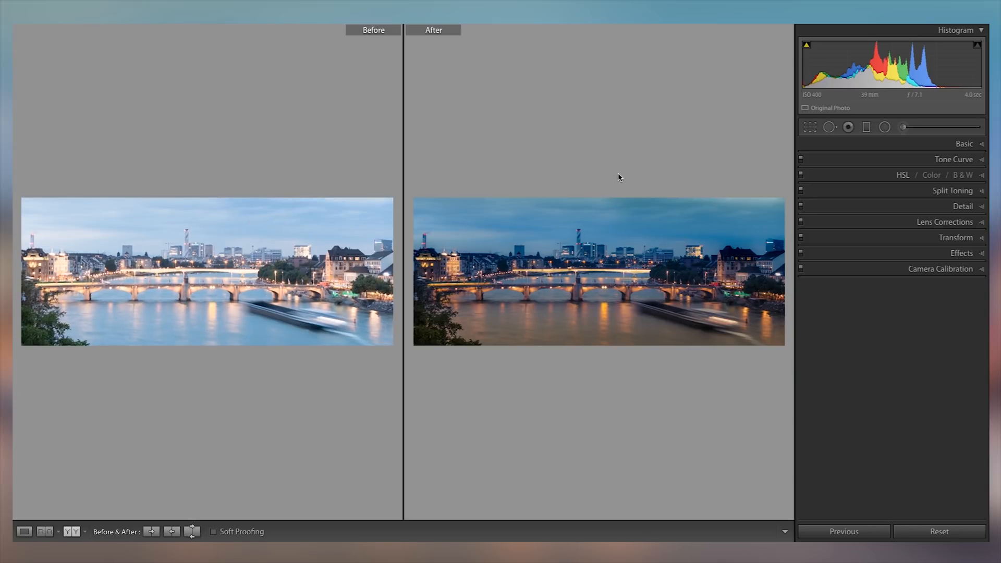
click(646, 321)
drag(652, 227, 663, 206)
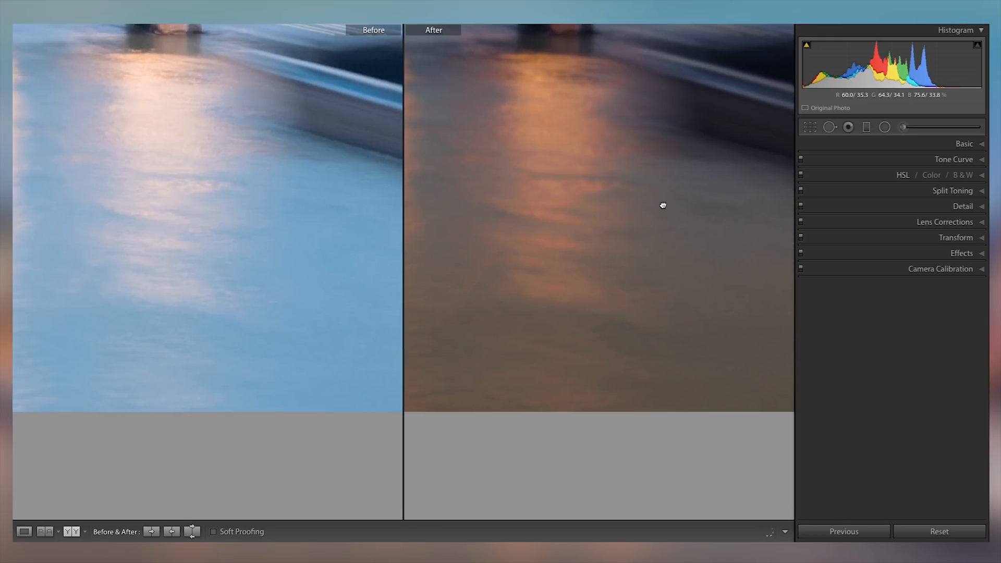
drag(616, 145, 652, 294)
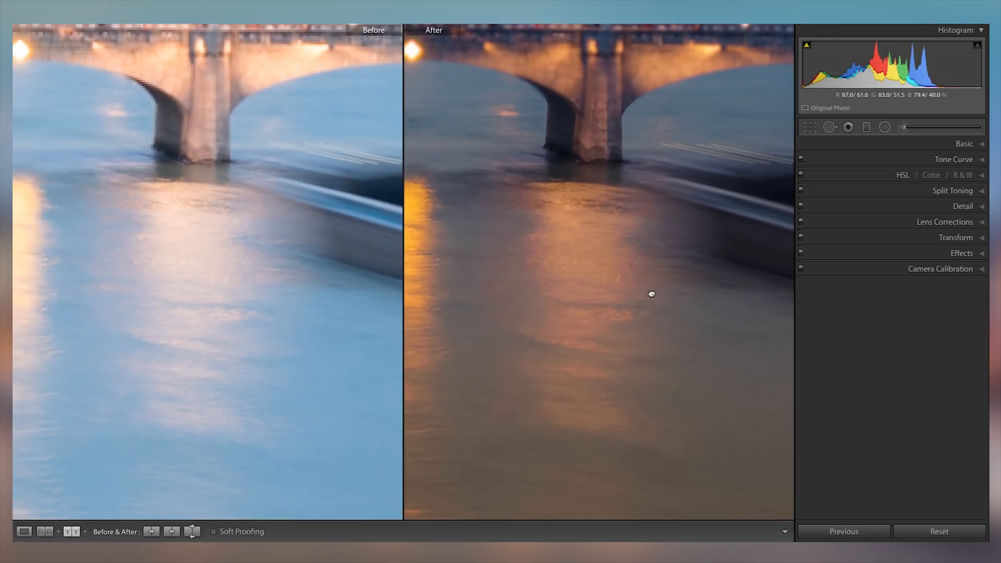
Examine the distant buildings, bridges and sky up close in the before/after comparison, and return to the single edited view
click(651, 294)
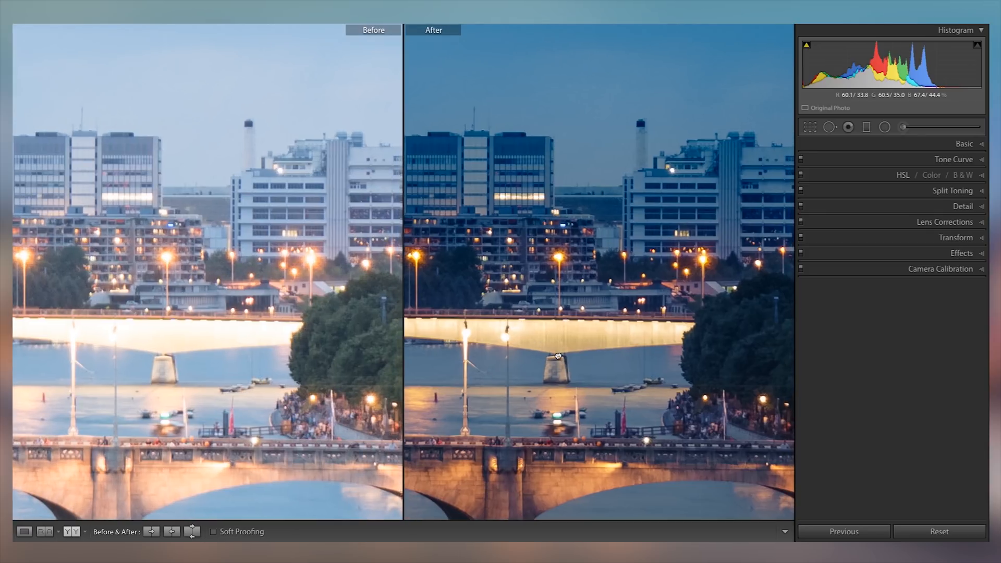
click(558, 357)
drag(572, 299, 470, 498)
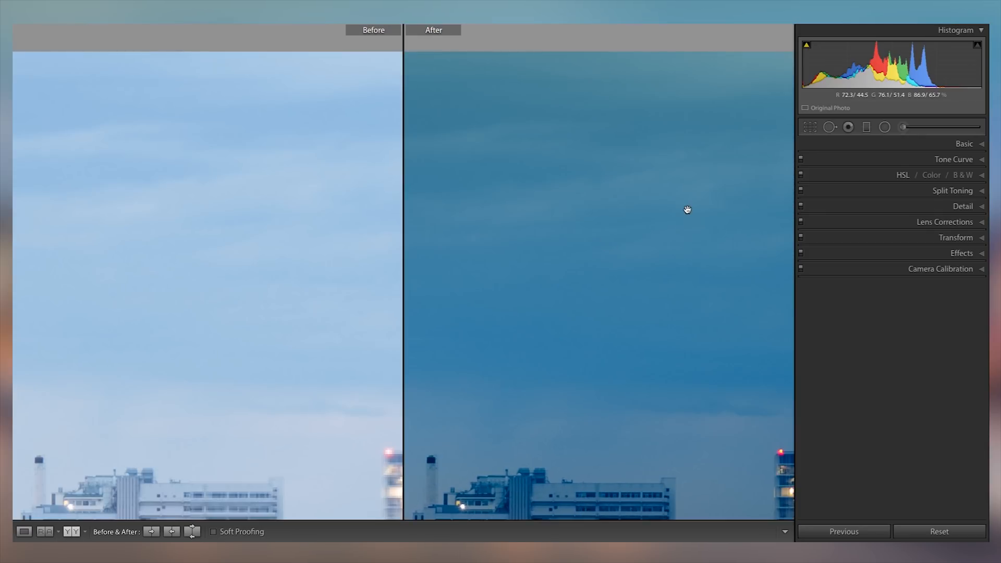
drag(688, 210, 459, 373)
drag(681, 262, 642, 308)
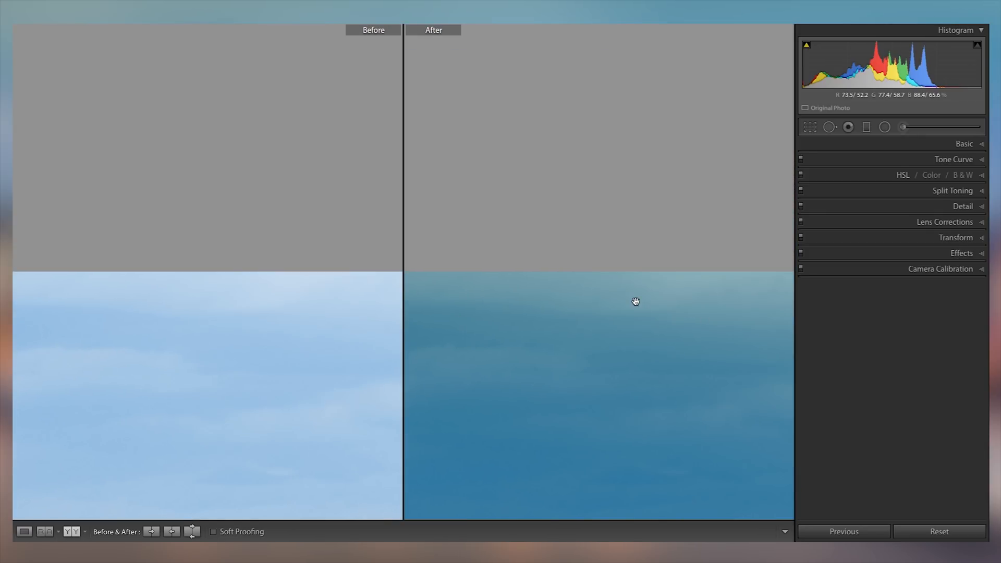
click(626, 297)
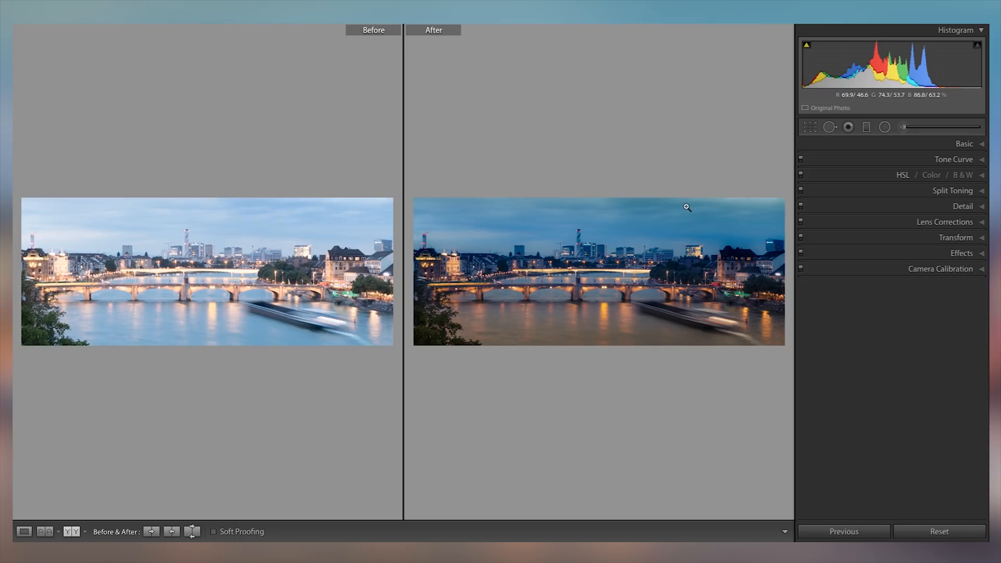
key(y)
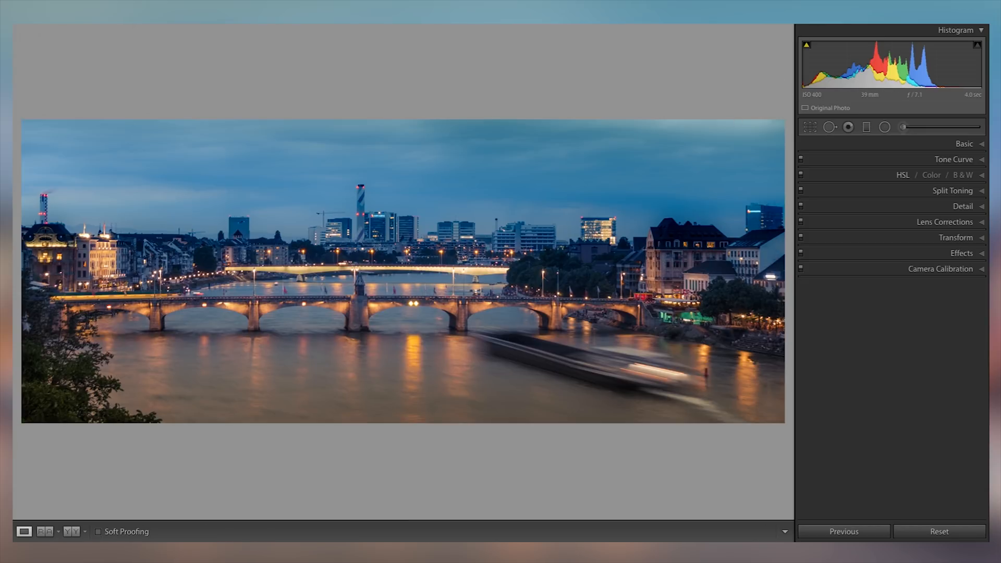
key(F5)
key(F5)
Review the settings of the graduated filter at the bridge's waterline and close the filter editing
click(866, 128)
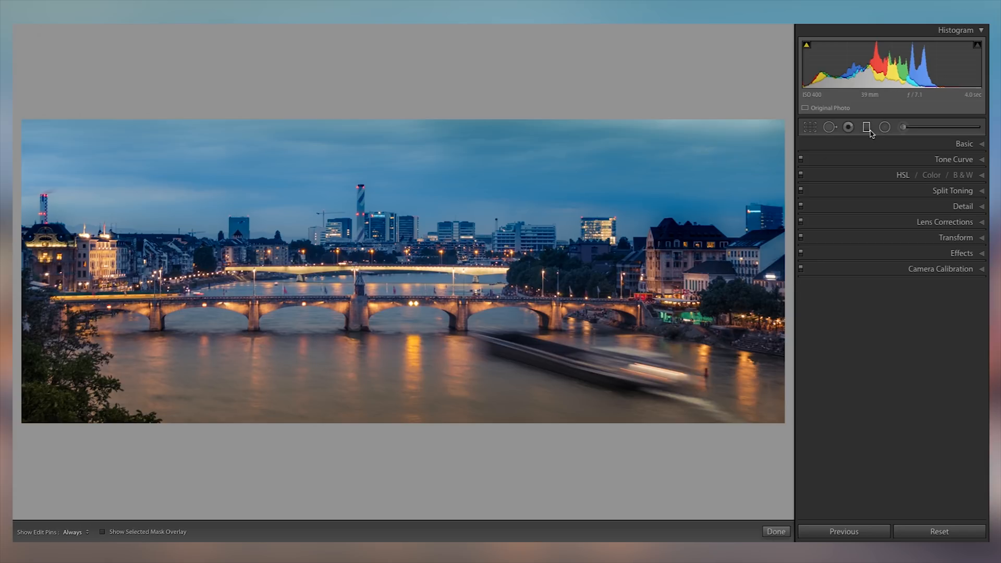
click(406, 329)
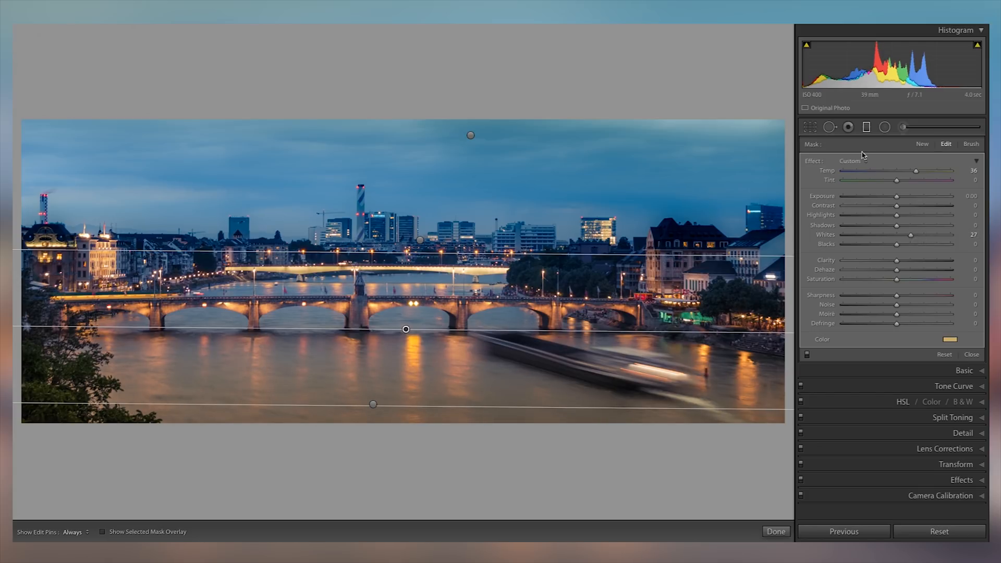
click(866, 127)
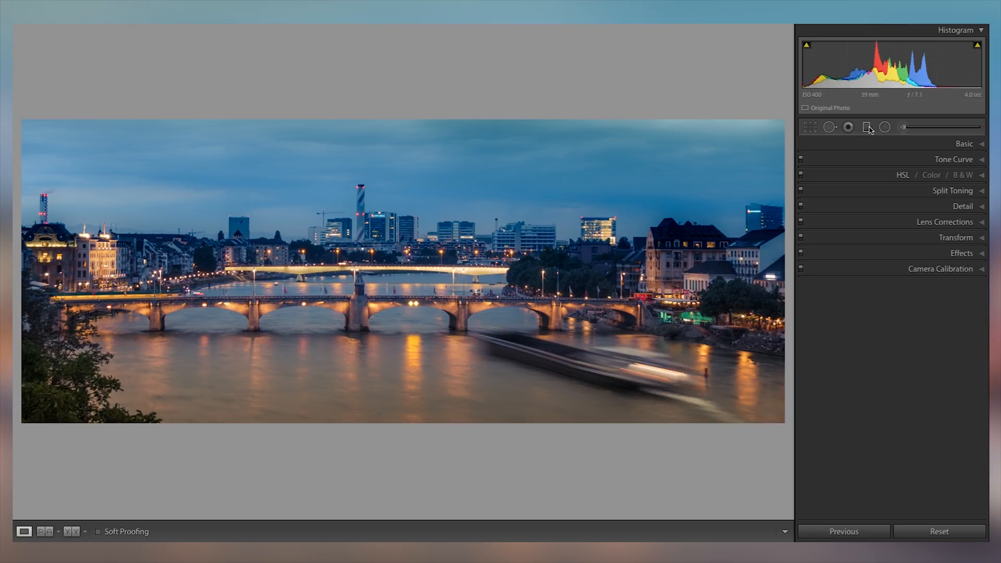
Draw a wide radial filter over the skyline, reset its Exposure to 0, and centre it on the distant buildings
click(885, 127)
drag(336, 223, 554, 271)
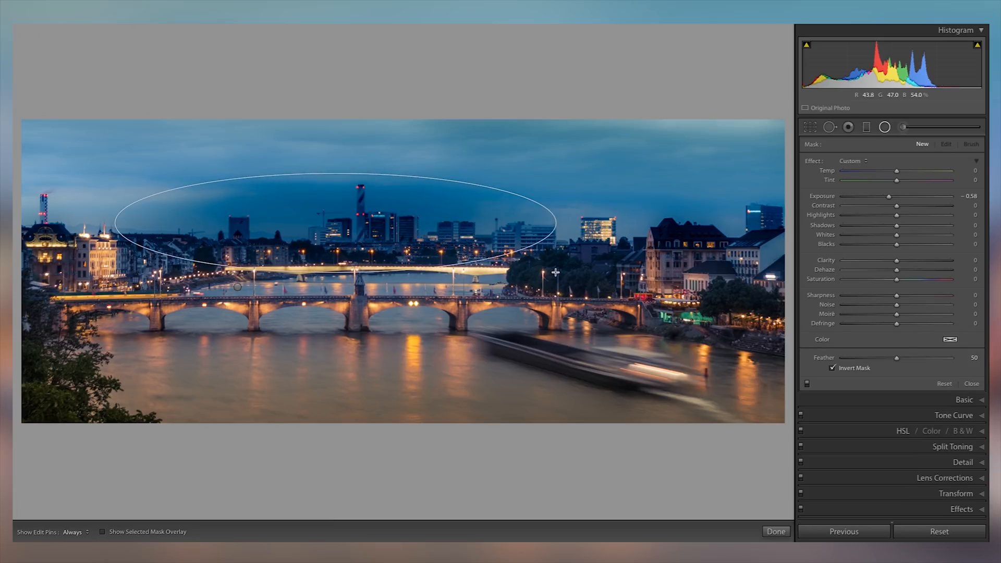
double_click(823, 197)
drag(439, 231, 498, 240)
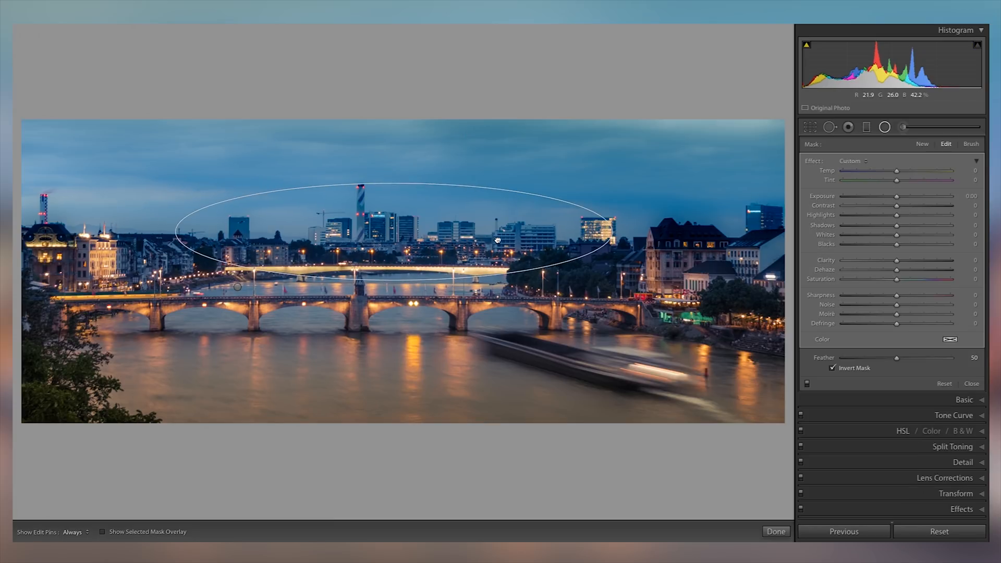
drag(393, 231, 401, 239)
Warm the skyline radial filter with Temp 34, set its Feather to 100 and flatten the ellipse
click(910, 359)
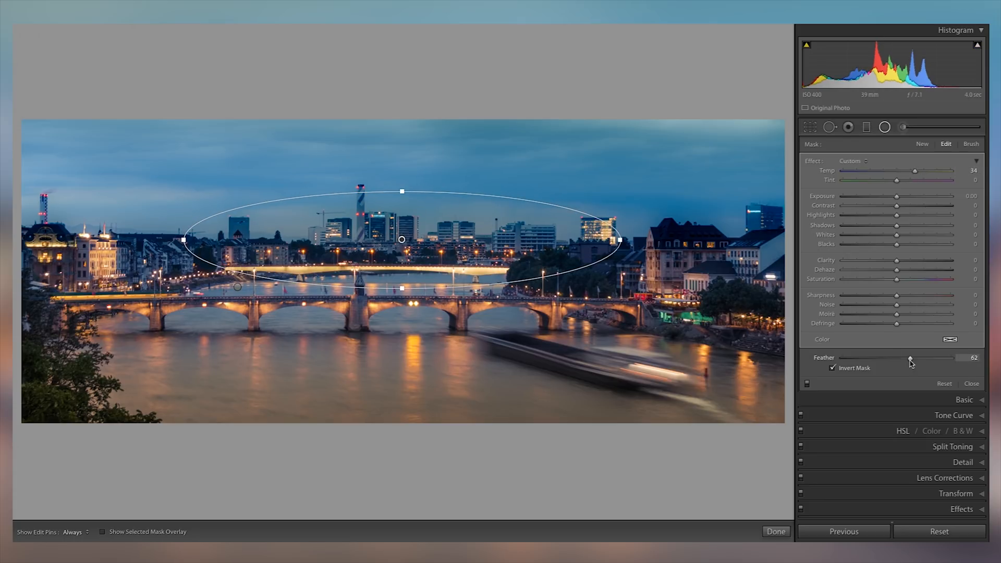
drag(910, 359, 951, 359)
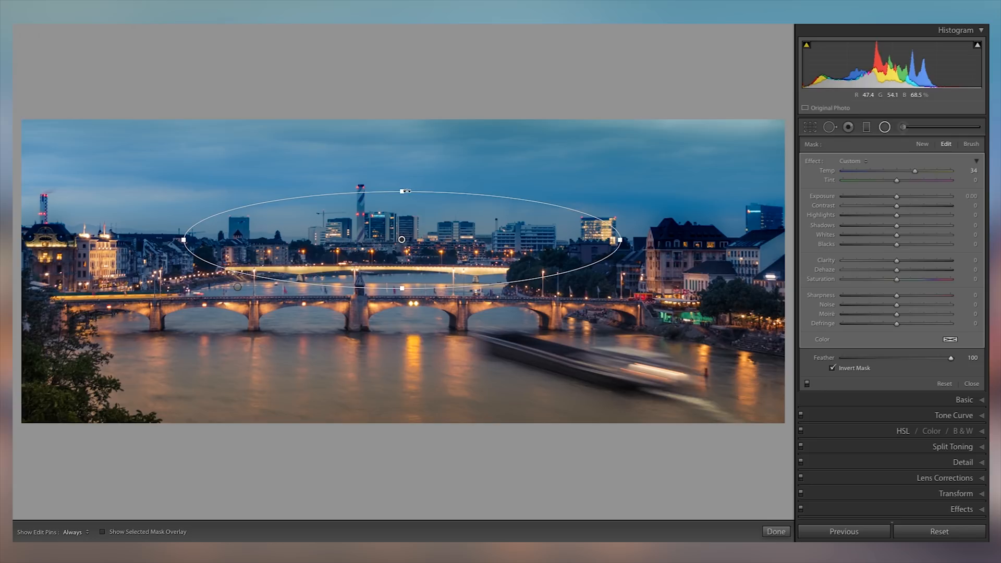
drag(403, 190, 406, 228)
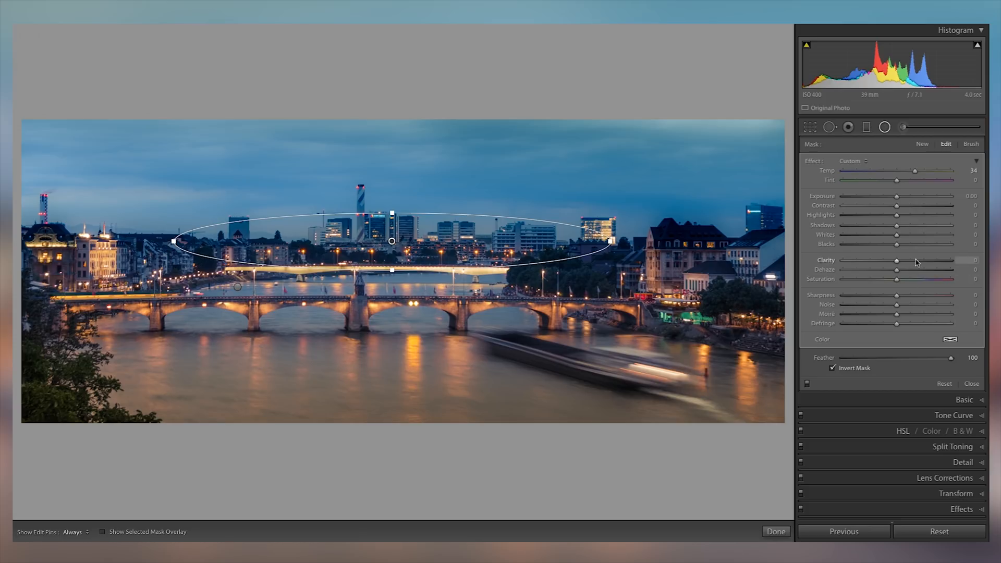
Set the skyline filter's Contrast to -26, Highlights to 54 and Whites to 100, keep Exposure at 0, and flatten the ellipse further
drag(921, 206, 896, 210)
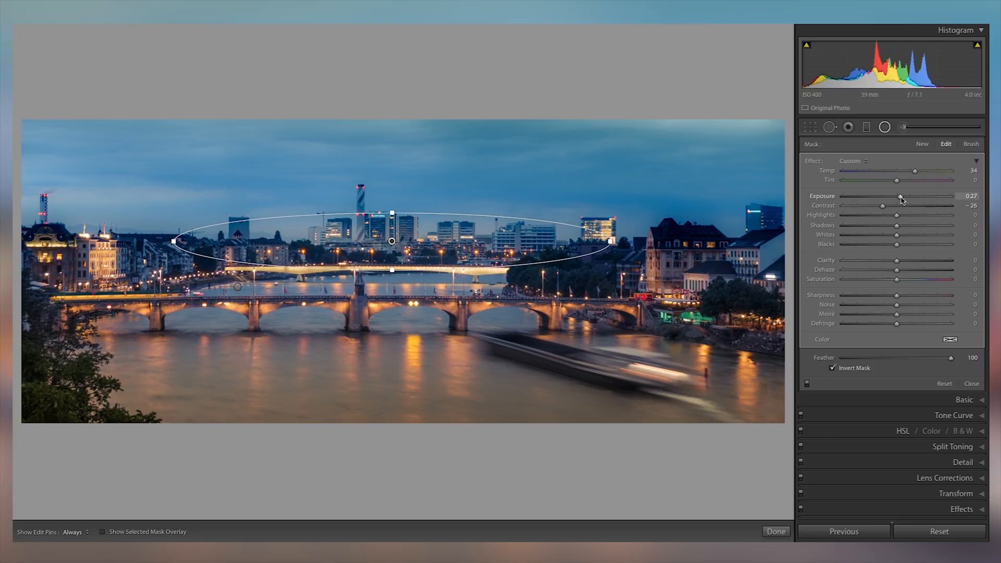
drag(903, 199, 904, 200)
double_click(901, 197)
drag(922, 238, 924, 238)
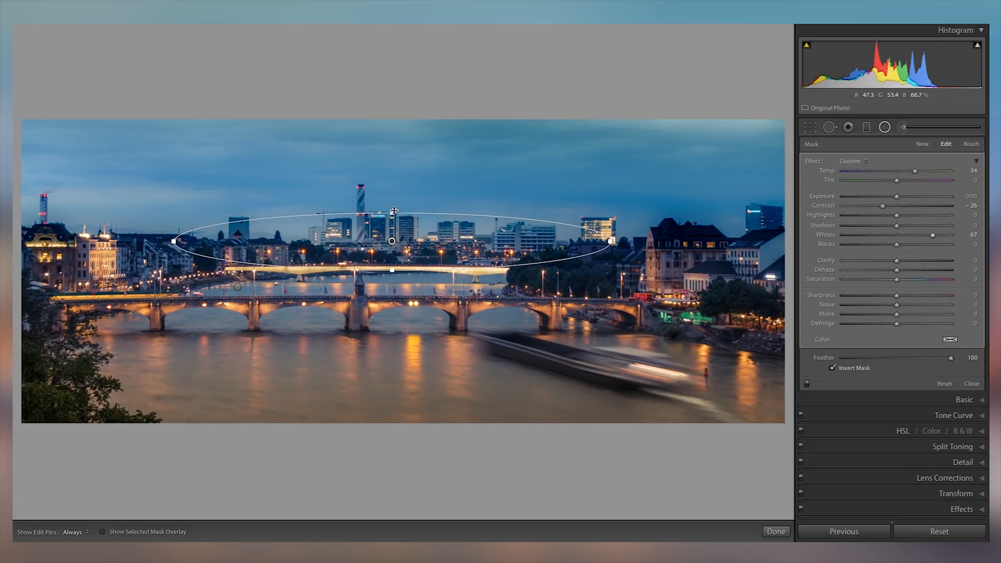
drag(395, 211, 400, 230)
mouse_move(933, 236)
mouse_down()
mouse_move(910, 220)
mouse_move(927, 222)
mouse_up()
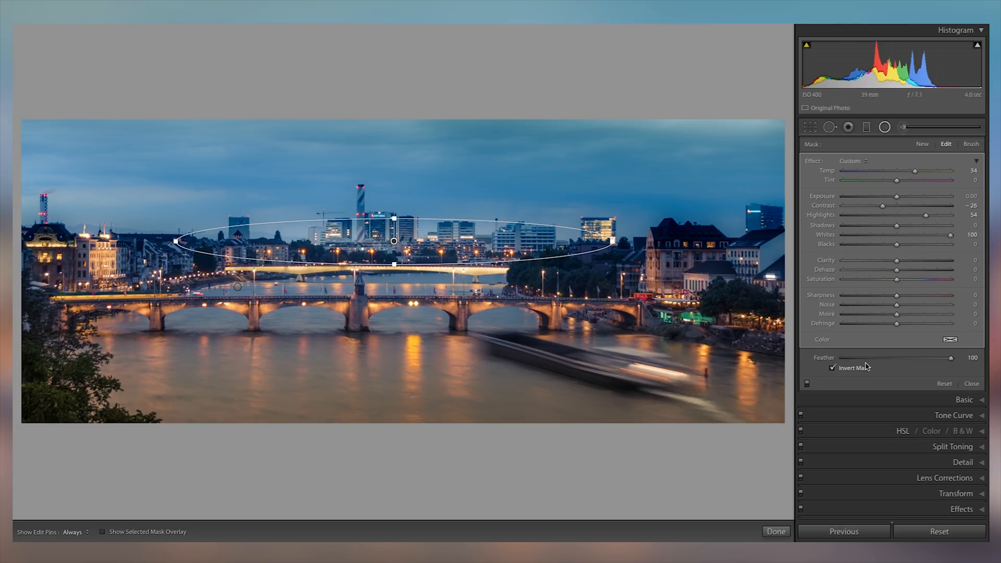
Set the edit pins to show automatically, and turn the radial filters off and on to compare their effect
click(81, 531)
click(77, 531)
click(808, 384)
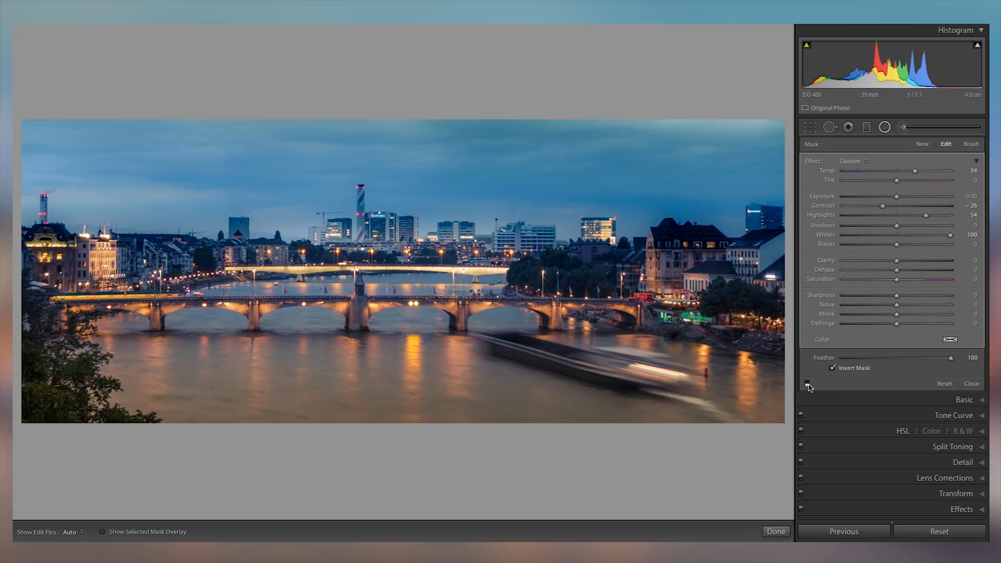
click(807, 384)
click(808, 384)
Add a very wide radial filter across the sky above the skyline with Feather 100, stretching past both edges of the photo
drag(278, 191, 983, 244)
drag(245, 186, 13, 207)
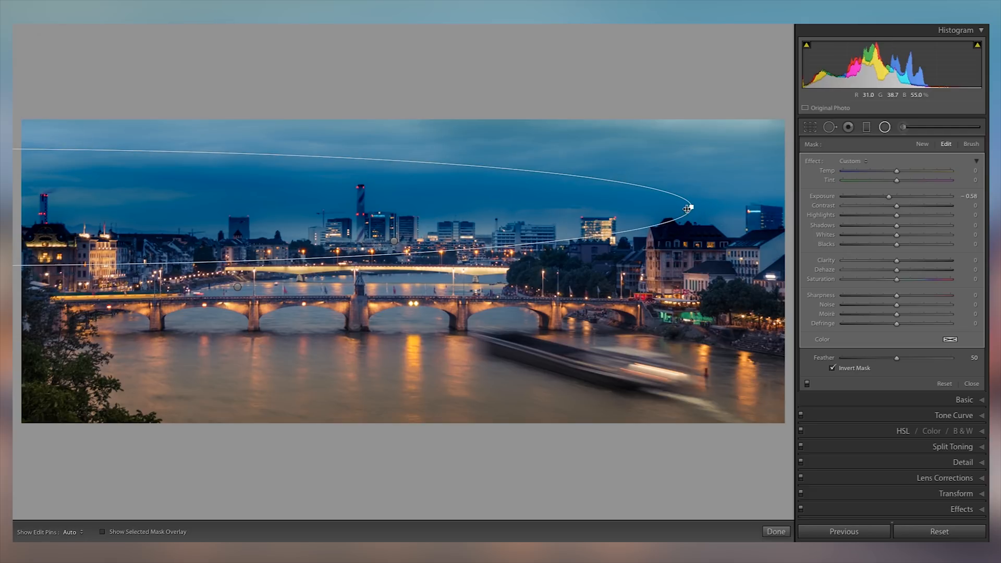
drag(687, 206, 835, 208)
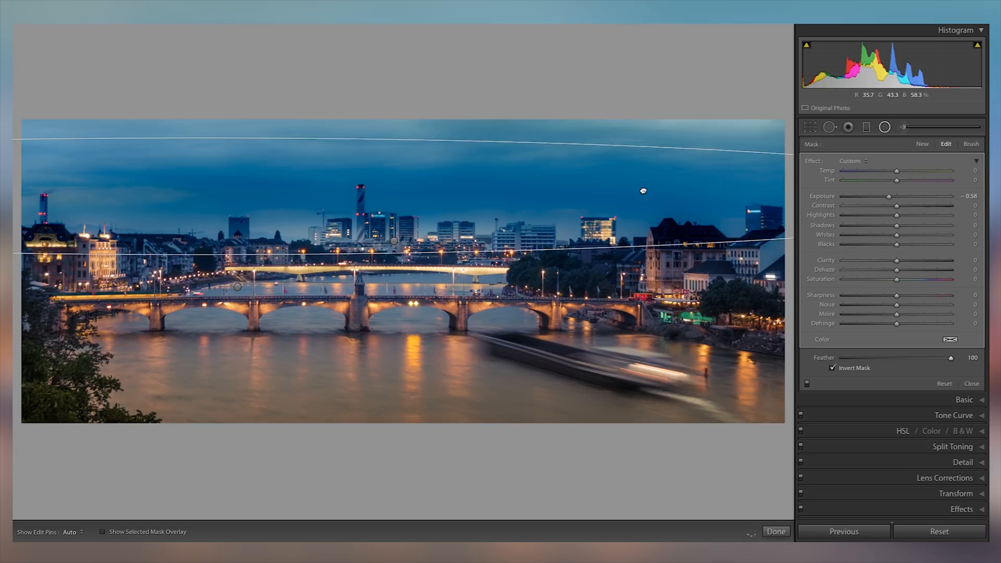
drag(670, 195, 711, 189)
drag(533, 211, 616, 208)
drag(421, 194, 497, 196)
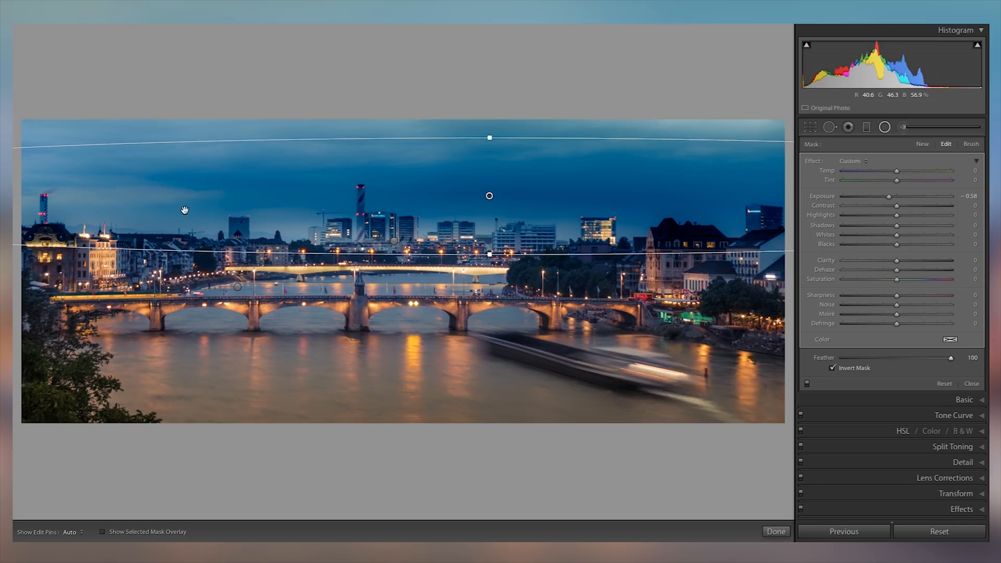
Reset the sky radial filter's Exposure to 0 and tint it violet-blue with hue 254, saturation 34
drag(889, 197, 921, 203)
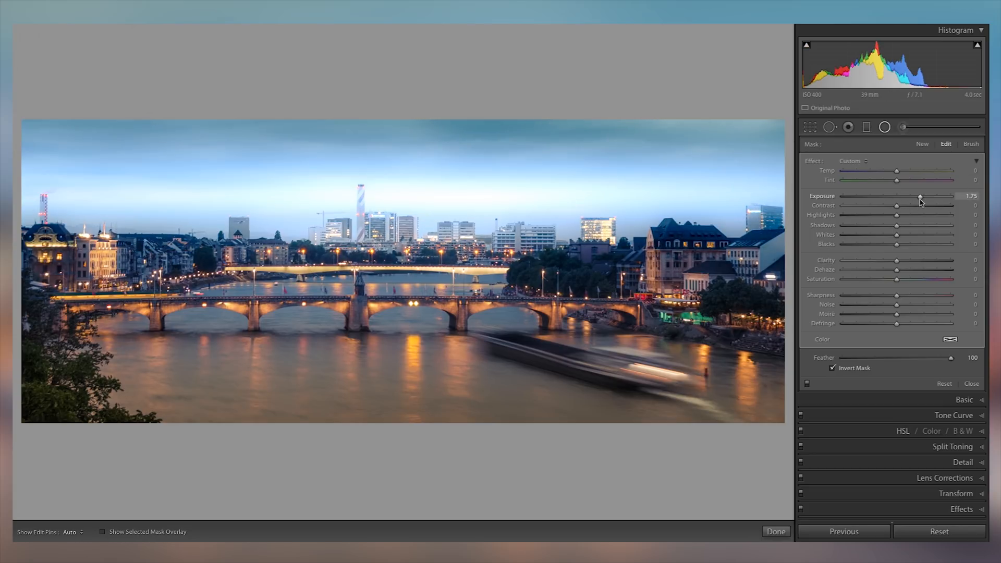
double_click(815, 197)
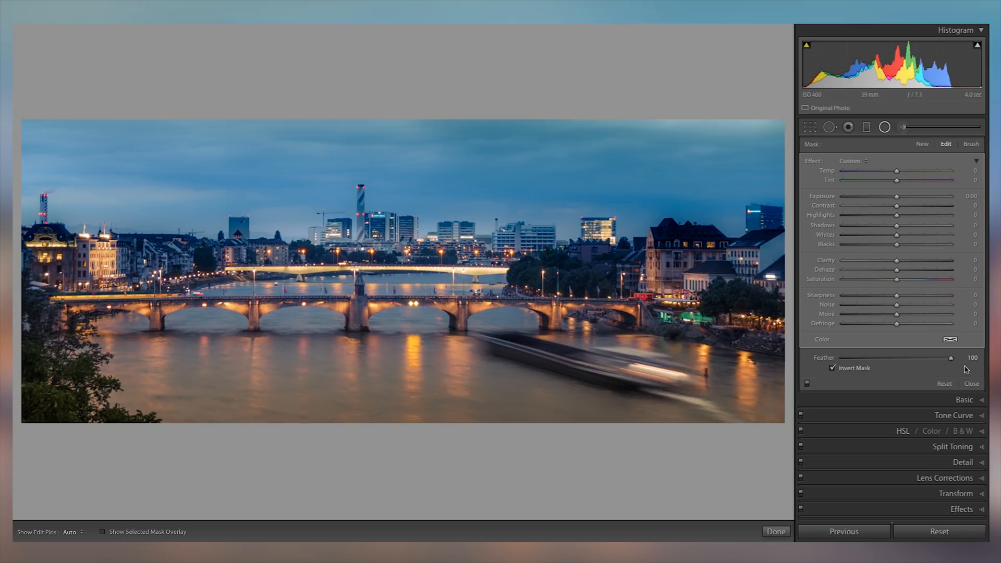
click(950, 339)
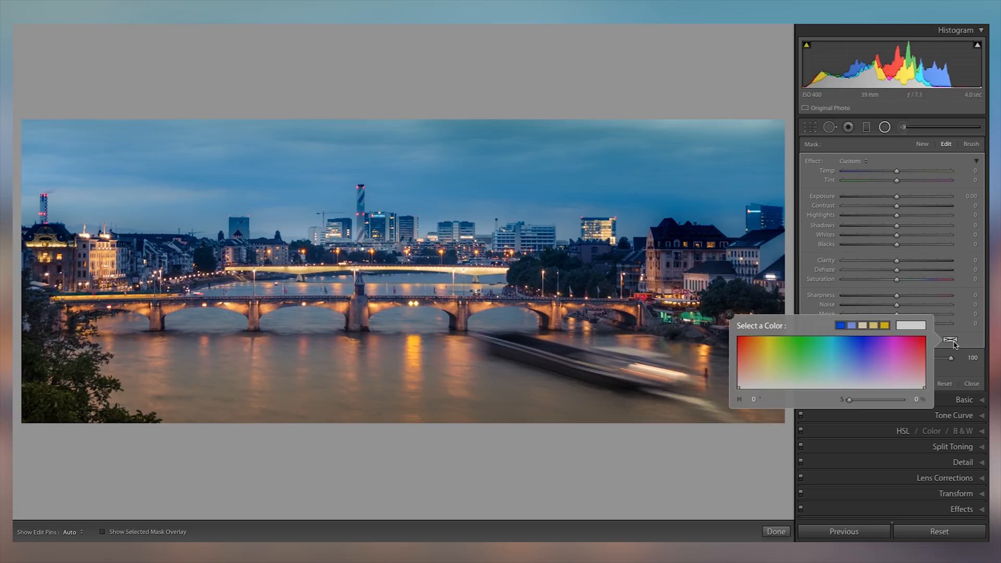
drag(855, 365, 870, 344)
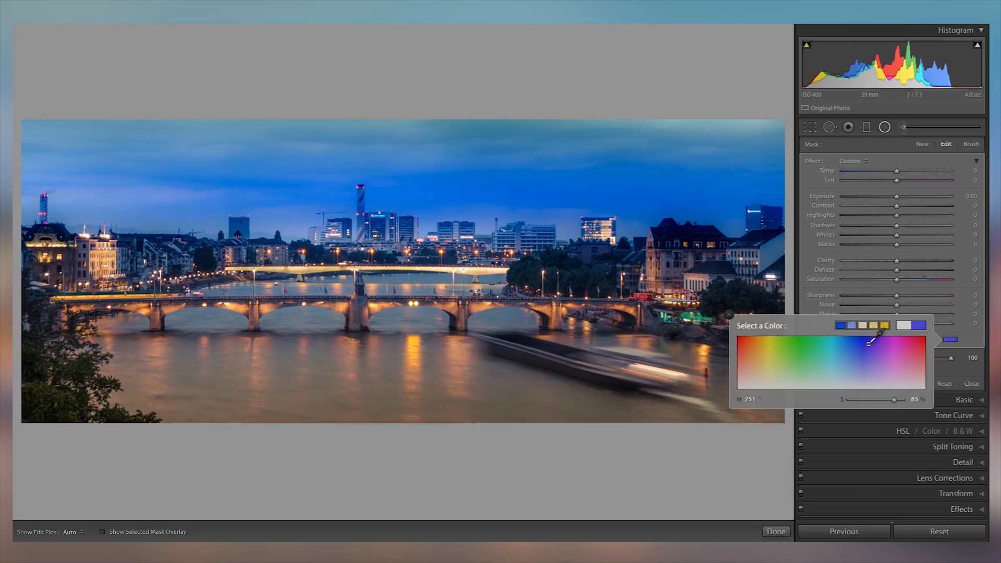
click(854, 399)
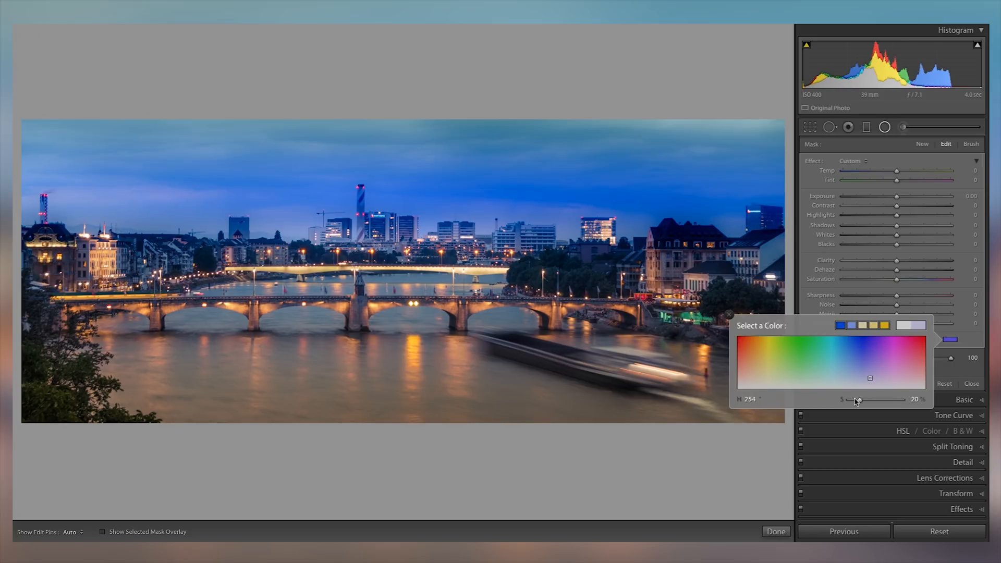
drag(859, 399, 868, 399)
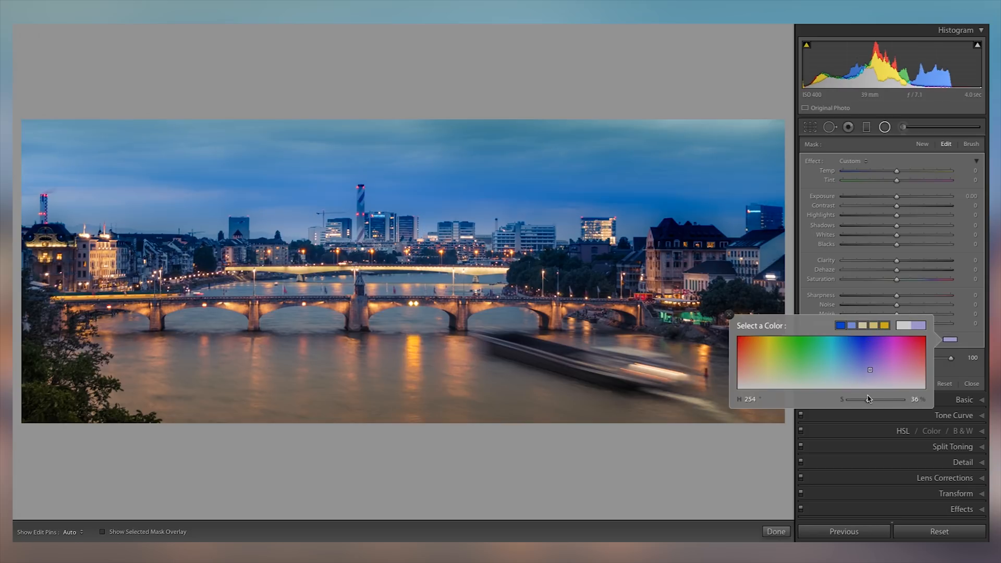
click(729, 315)
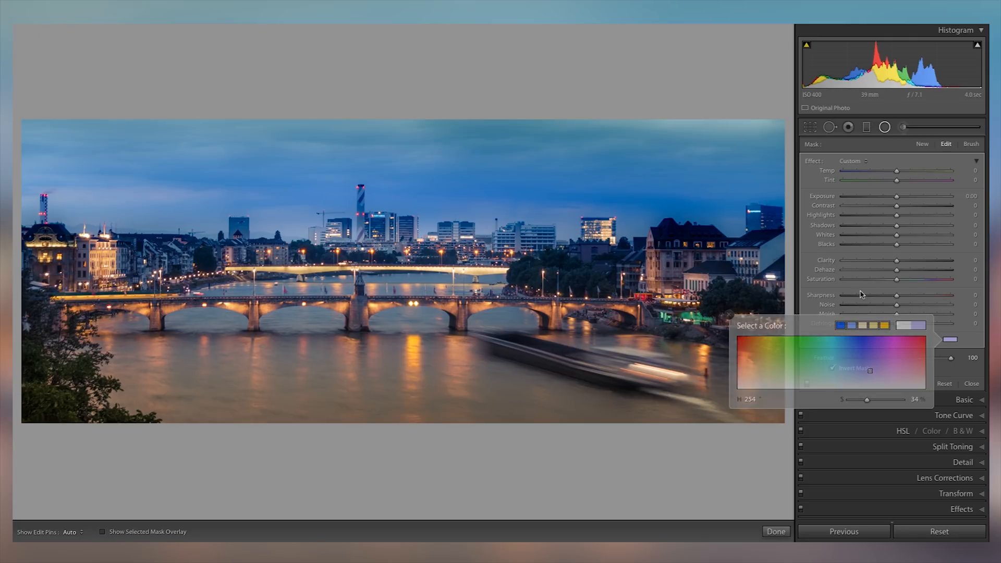
Set the sky radial filter's Saturation to -21, narrow it to a band above the skyline, and lower its colour saturation to about 21
click(887, 284)
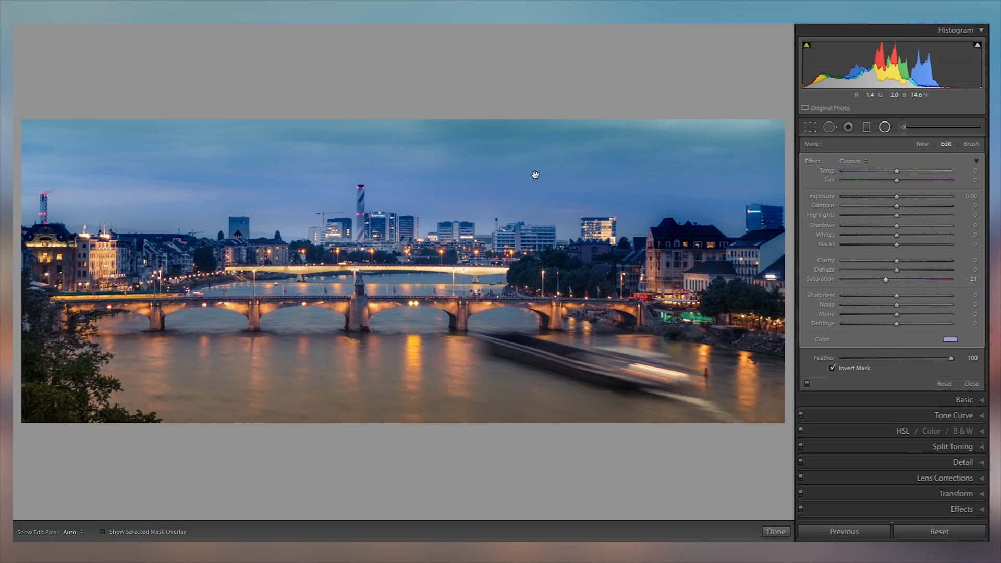
drag(489, 141, 497, 170)
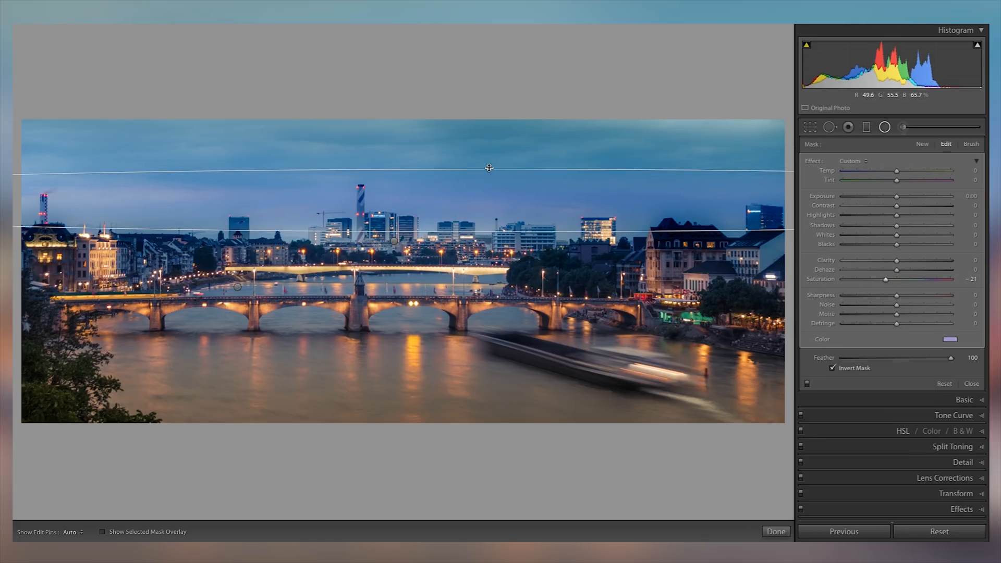
click(950, 339)
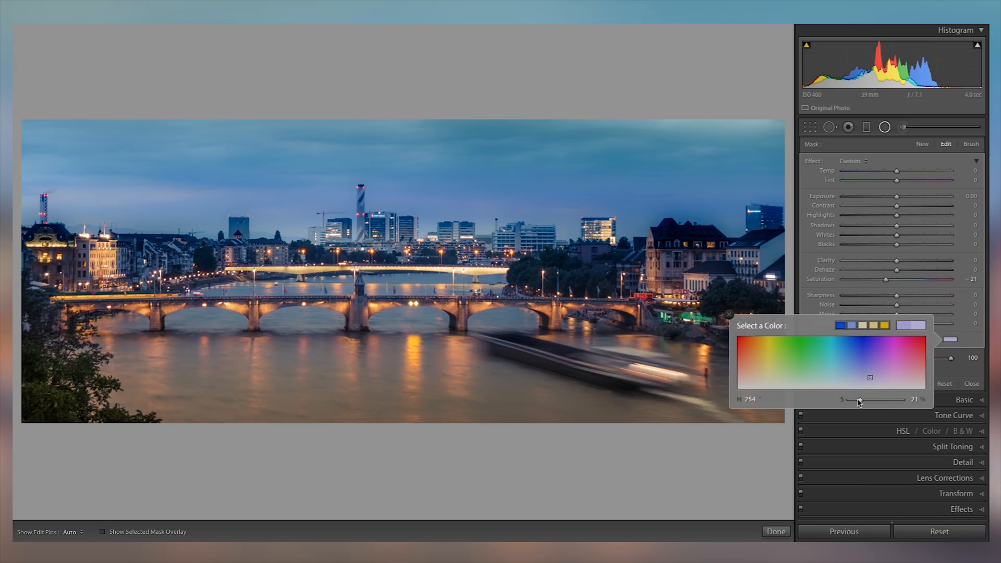
click(729, 315)
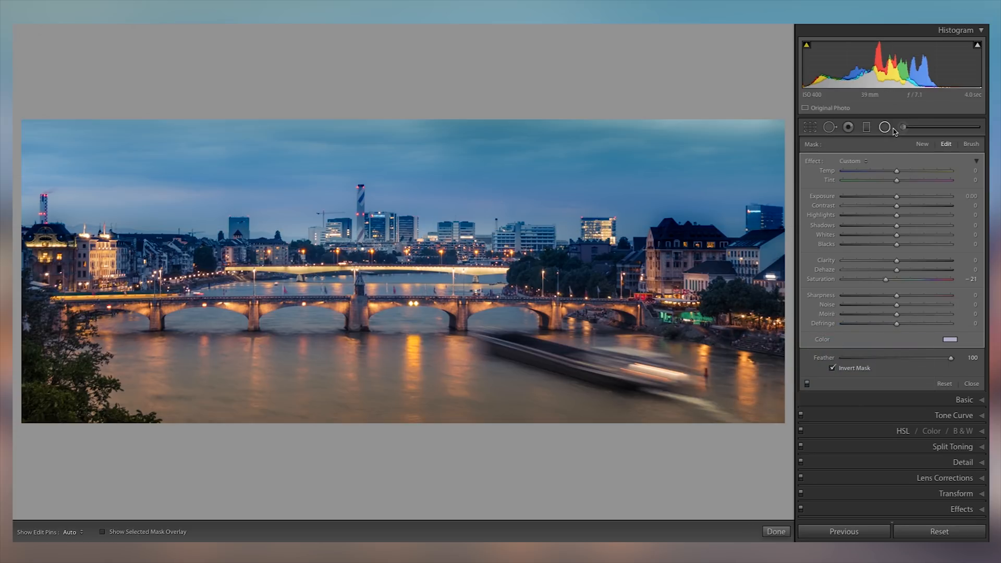
Examine the toned sky above the skyline up close with the graduated filter pins shown, and return to the full view
click(873, 127)
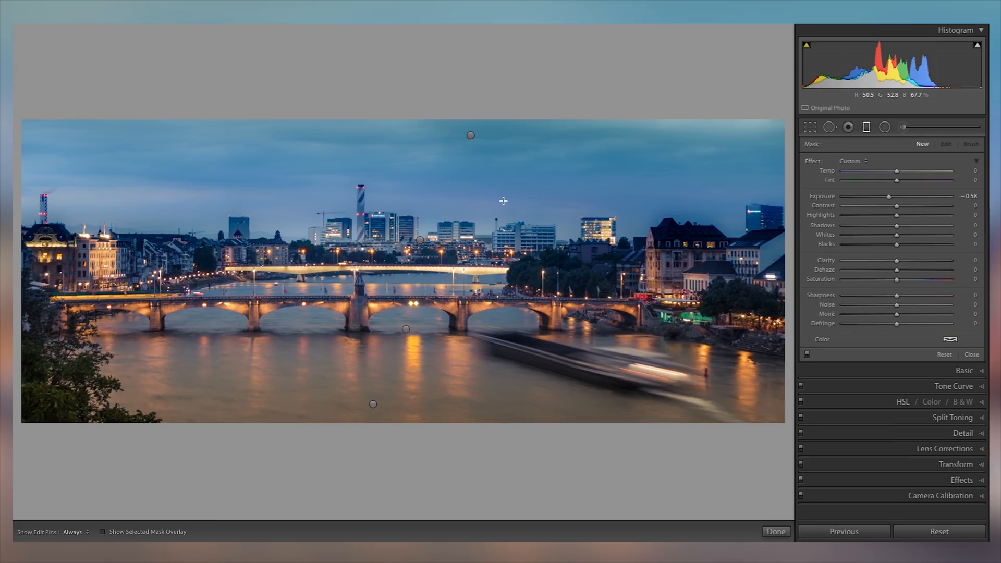
key(space)
click(467, 219)
drag(625, 147, 497, 269)
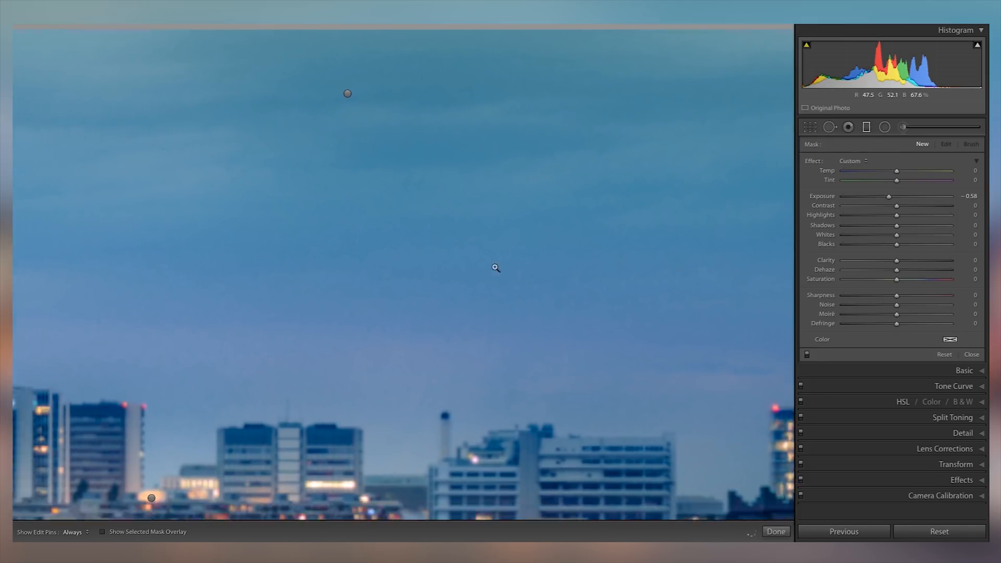
click(498, 269)
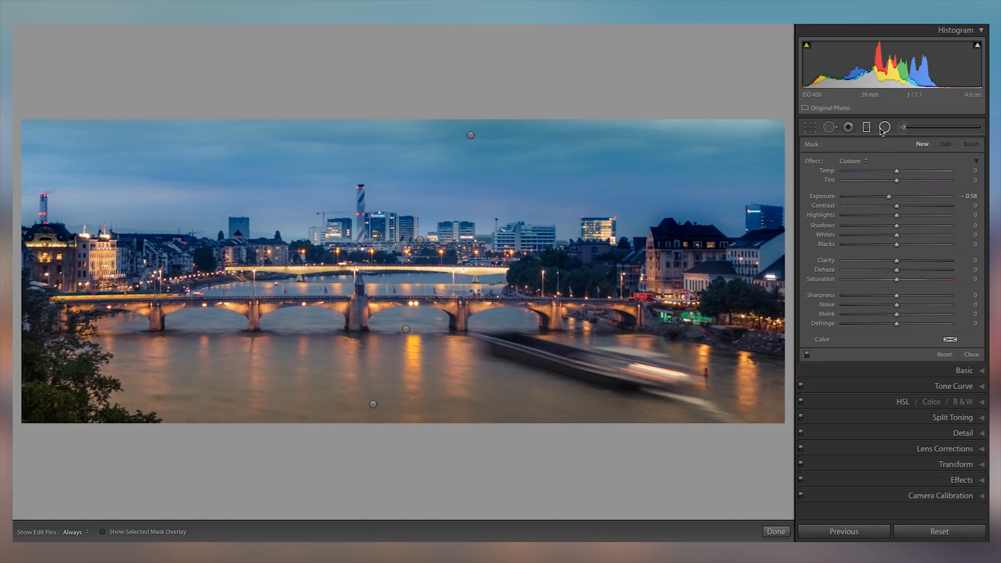
Extend the lower edge of the sky radial filter down over the skyline to the far riverbank
click(885, 127)
click(497, 199)
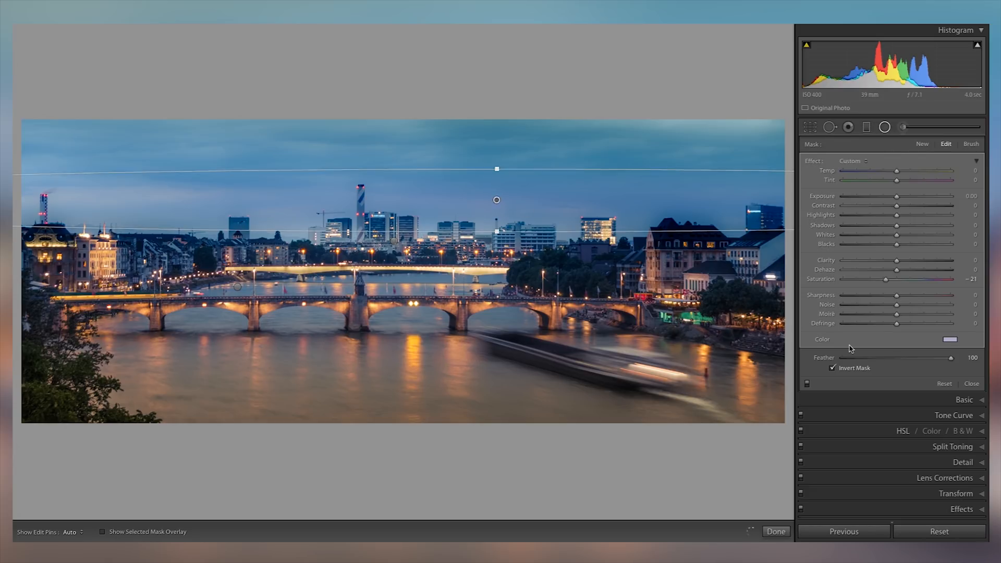
drag(496, 230, 498, 247)
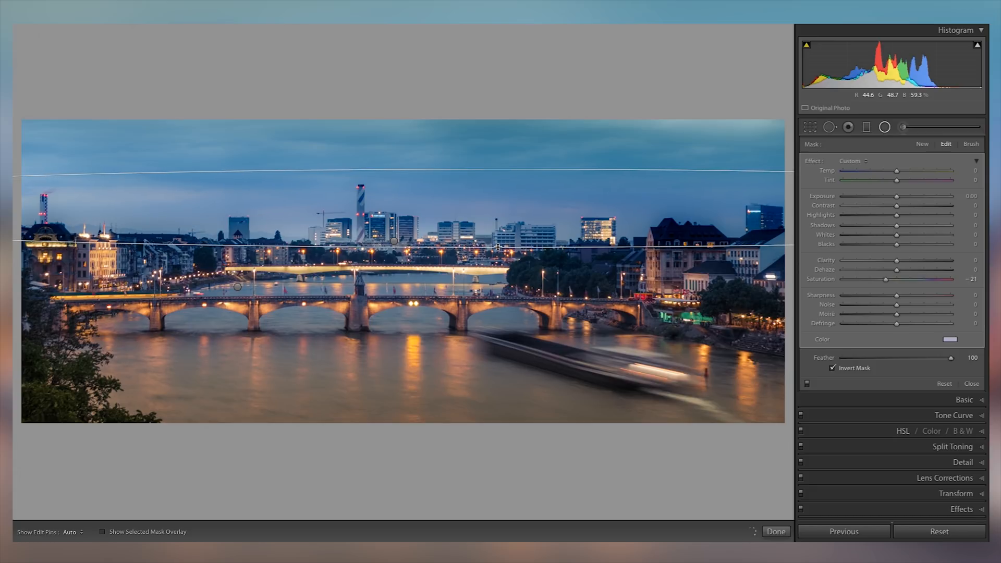
Add a diagonal graduated filter over the upper-left sky with Exposure 0, Temp 51 and Saturation -26
click(869, 131)
drag(119, 117, 145, 218)
double_click(822, 198)
drag(897, 171, 924, 174)
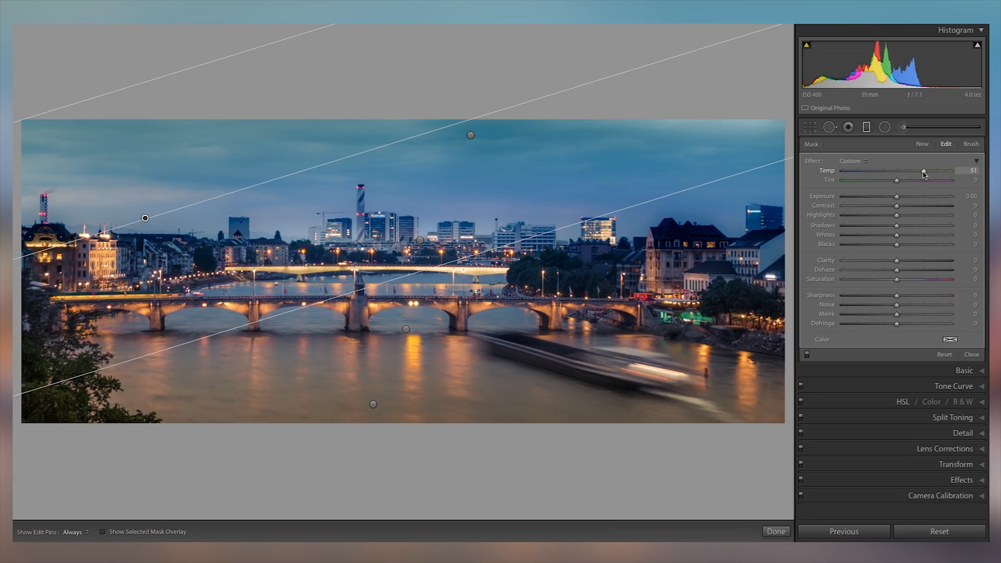
drag(896, 280, 884, 284)
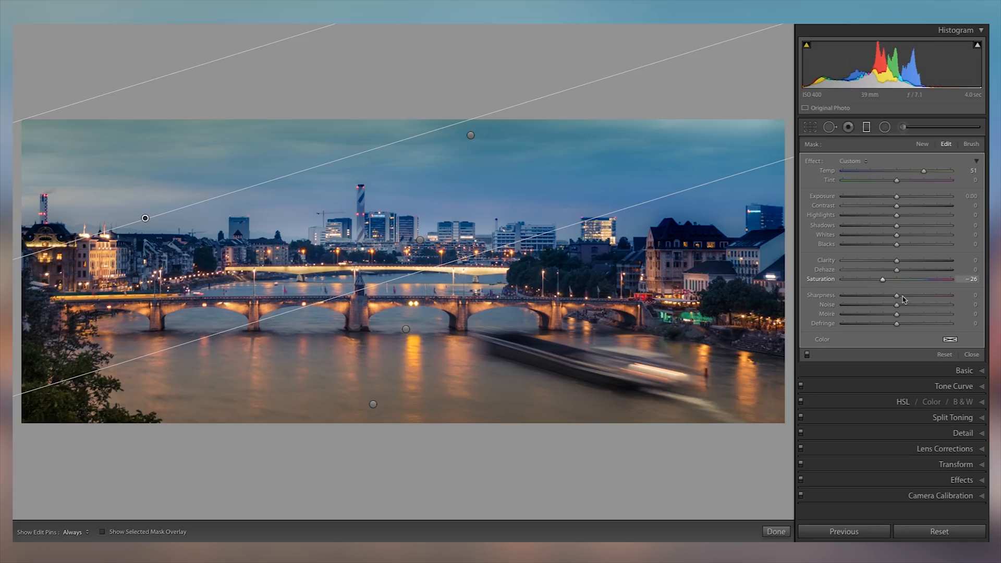
Tint the upper-left graduated filter yellow with hue 47, saturation 24, and set its Temp to 25 and Tint to 7
click(950, 340)
click(771, 352)
drag(770, 352, 764, 338)
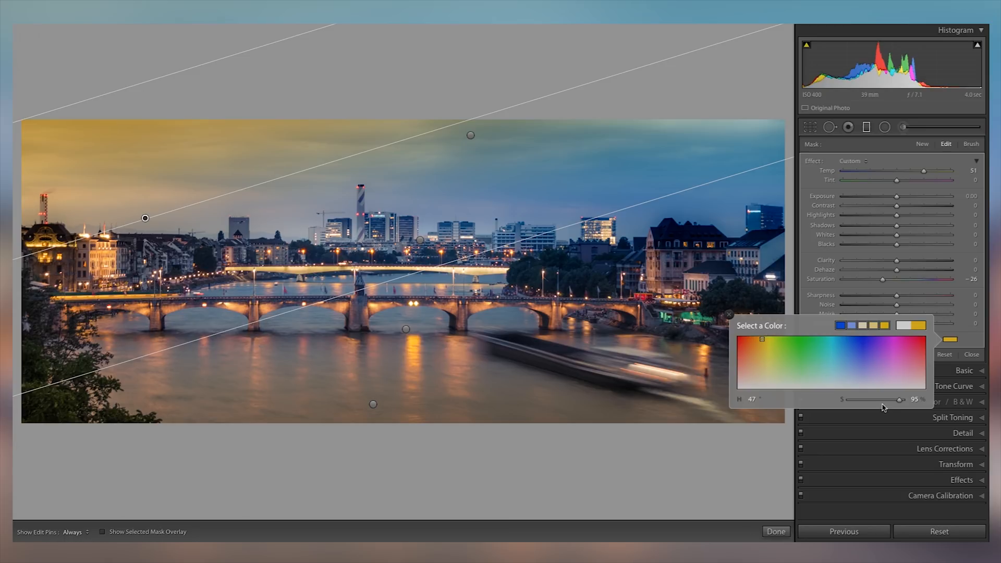
click(863, 400)
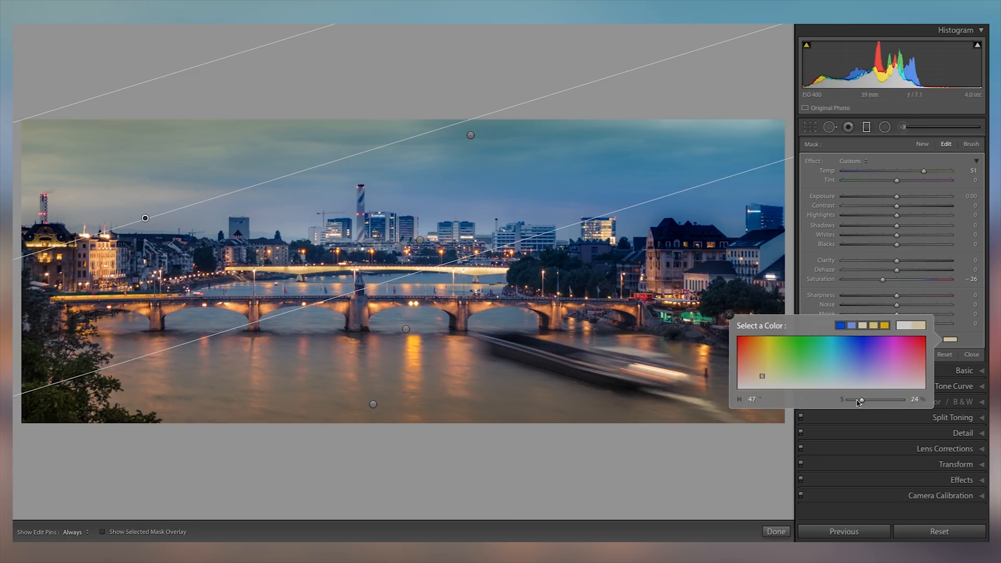
mouse_move(897, 180)
mouse_down()
mouse_move(916, 172)
mouse_move(903, 172)
mouse_up()
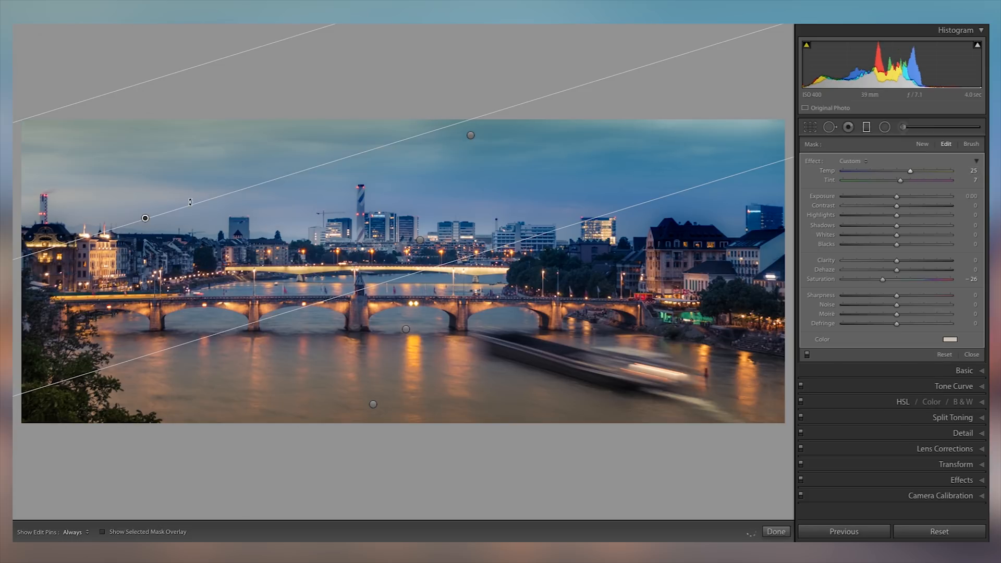
Steepen and reposition the upper-left graduated filter over the riverside buildings, with Contrast 23 and Saturation -27
drag(145, 218, 145, 244)
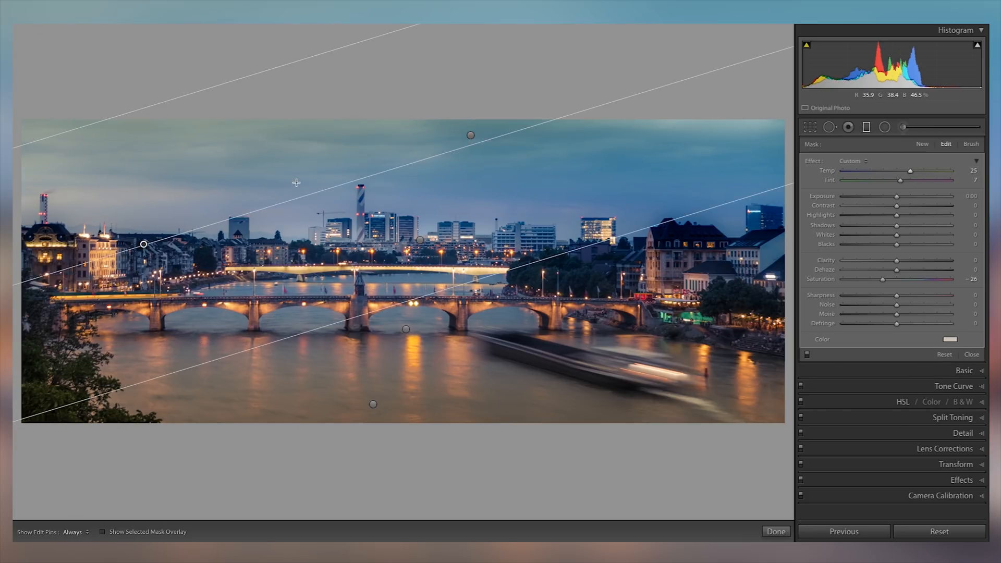
drag(315, 190, 314, 180)
mouse_move(897, 206)
mouse_down()
mouse_move(928, 208)
mouse_move(910, 209)
mouse_up()
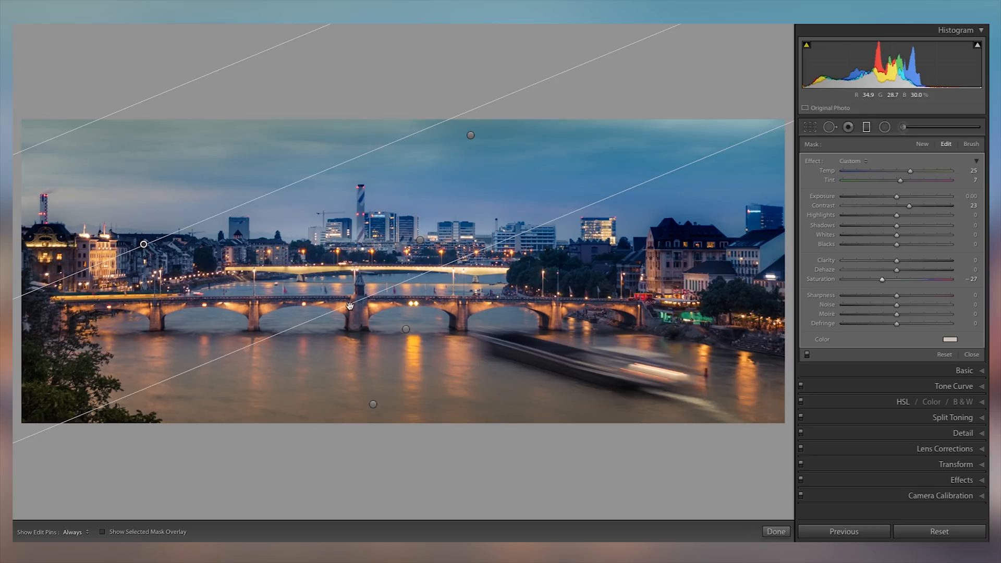
drag(350, 308, 356, 313)
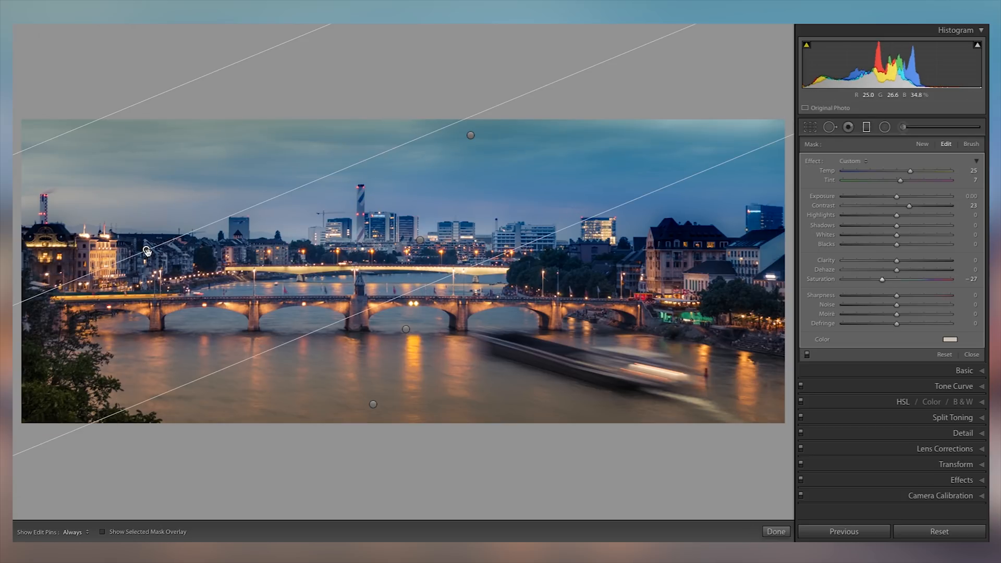
drag(146, 261, 139, 236)
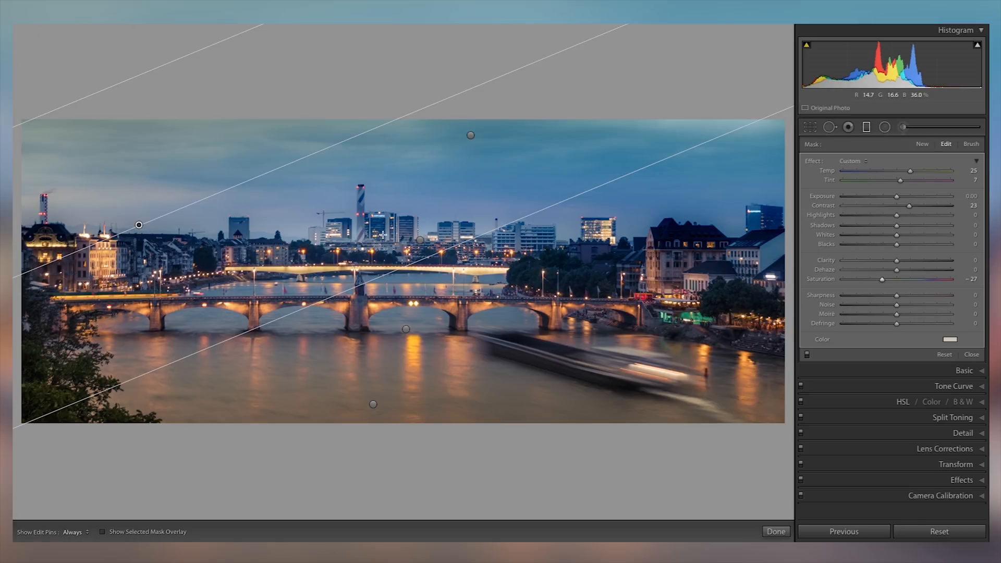
click(419, 241)
click(471, 134)
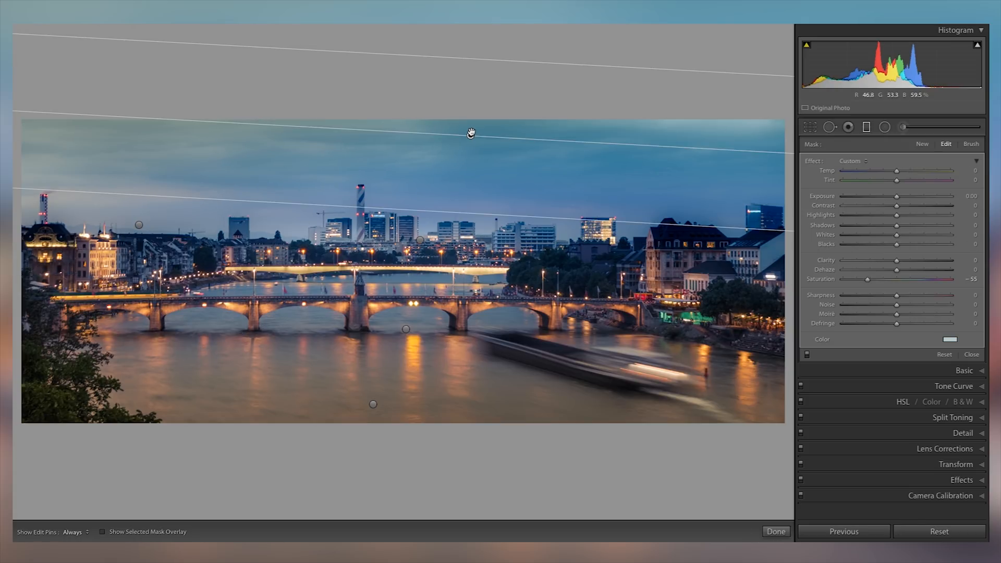
click(373, 404)
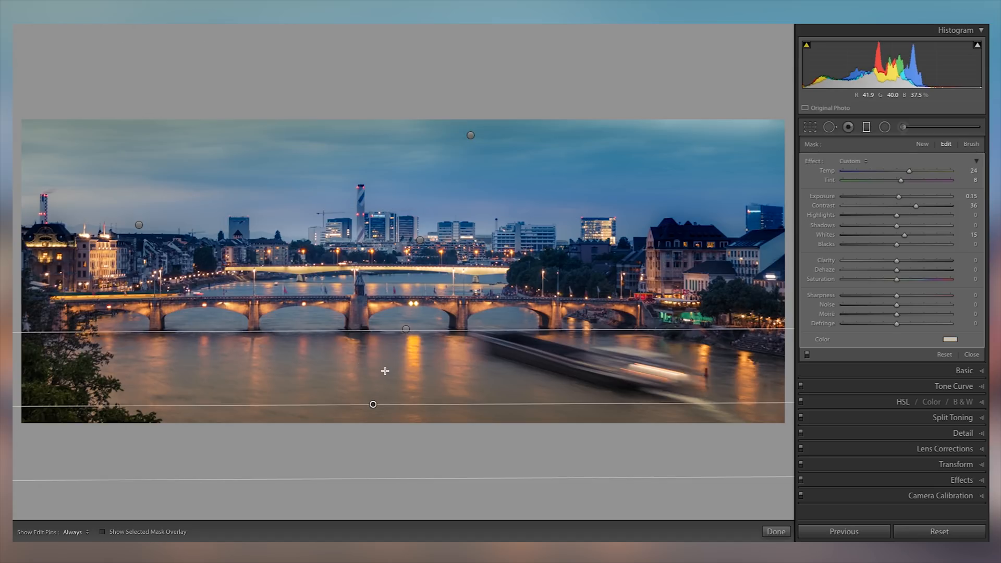
Add a diagonal graduated filter over the lower-right water and bank with Exposure 0, Temp -28 and Saturation -20
click(866, 129)
click(866, 130)
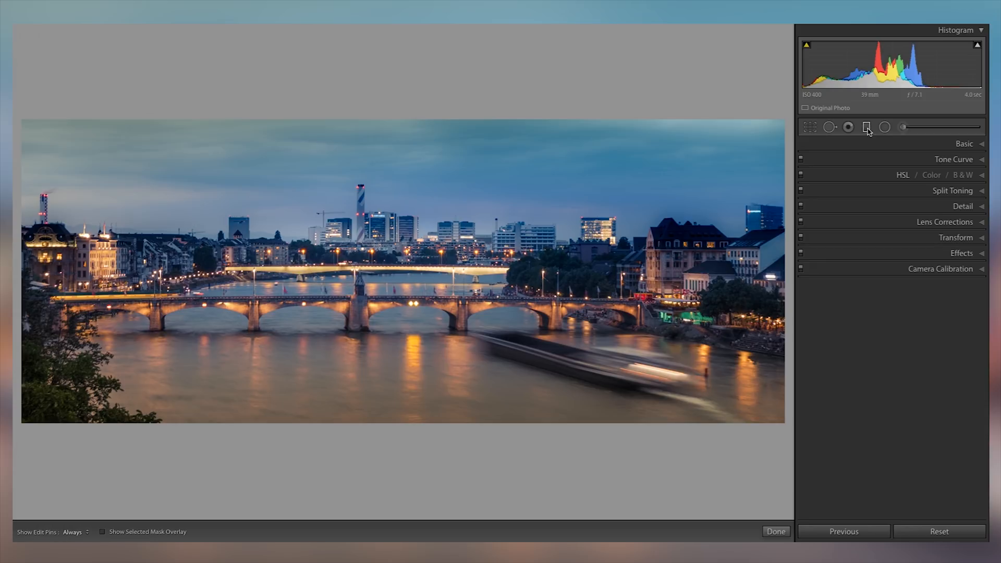
drag(762, 277, 577, 182)
drag(644, 271, 587, 346)
double_click(822, 196)
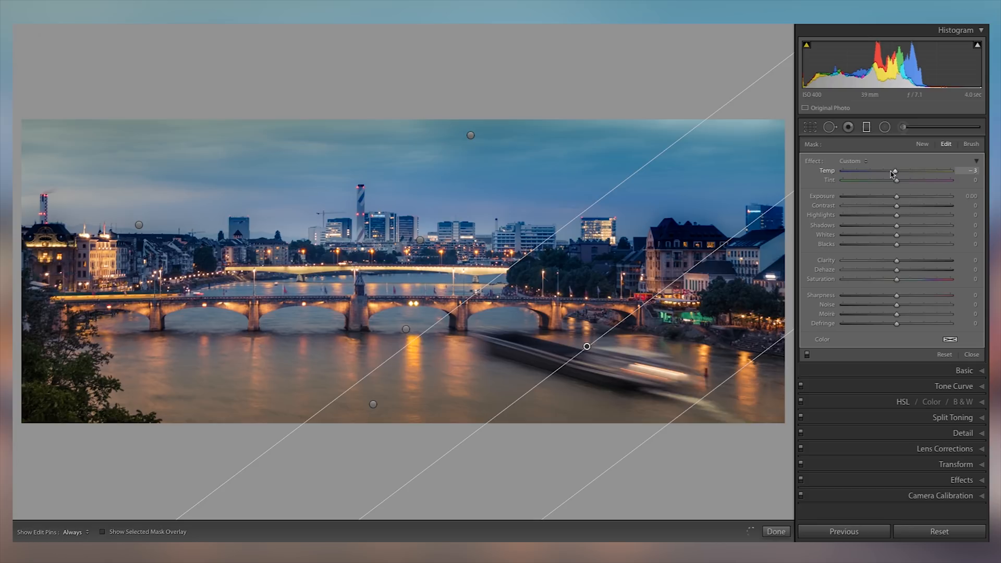
drag(887, 172, 881, 172)
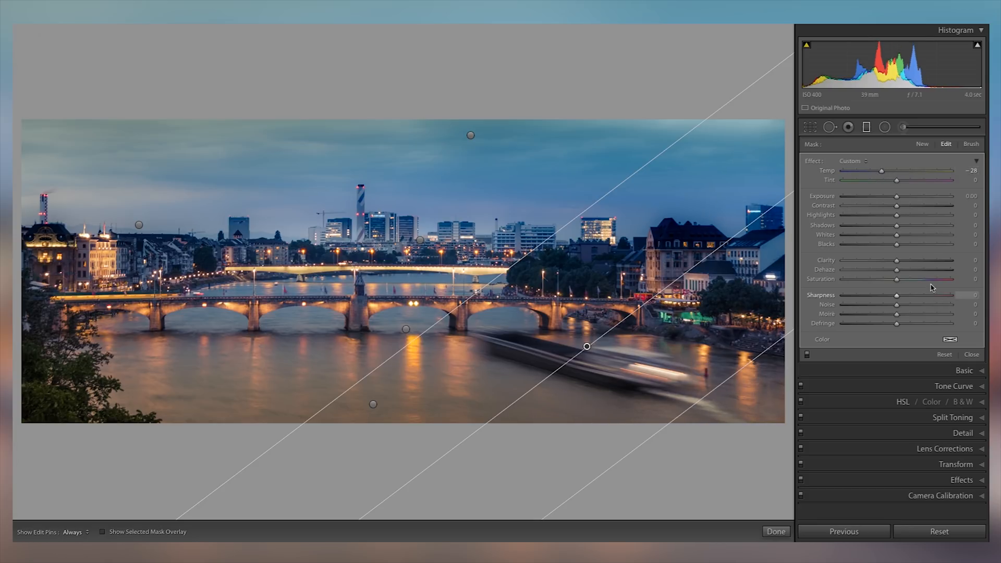
drag(897, 279, 887, 281)
Tint the lower-right graduated filter blue with hue 227, saturation 21, and shift it slightly up and left over the boat
click(950, 339)
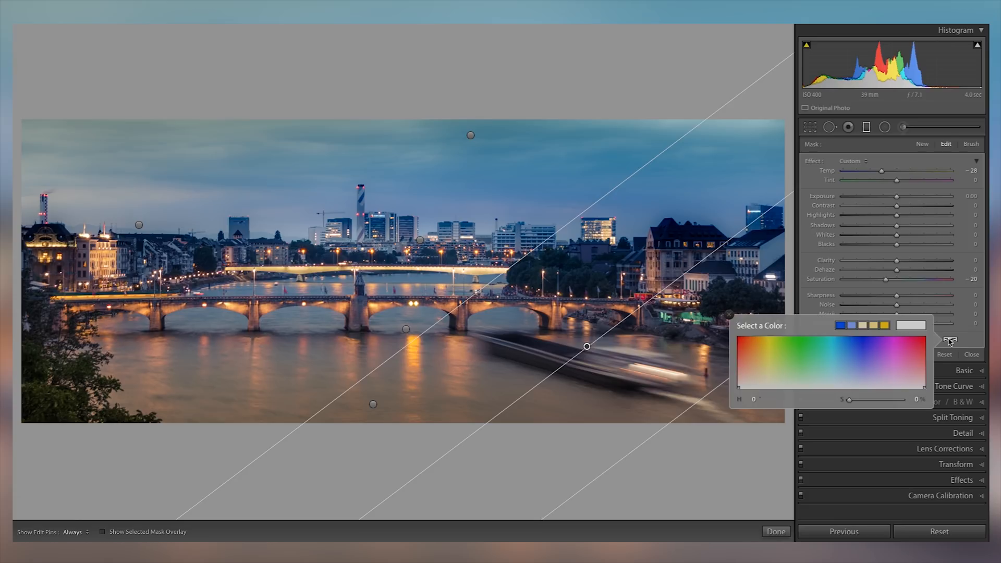
click(860, 358)
drag(857, 361, 852, 356)
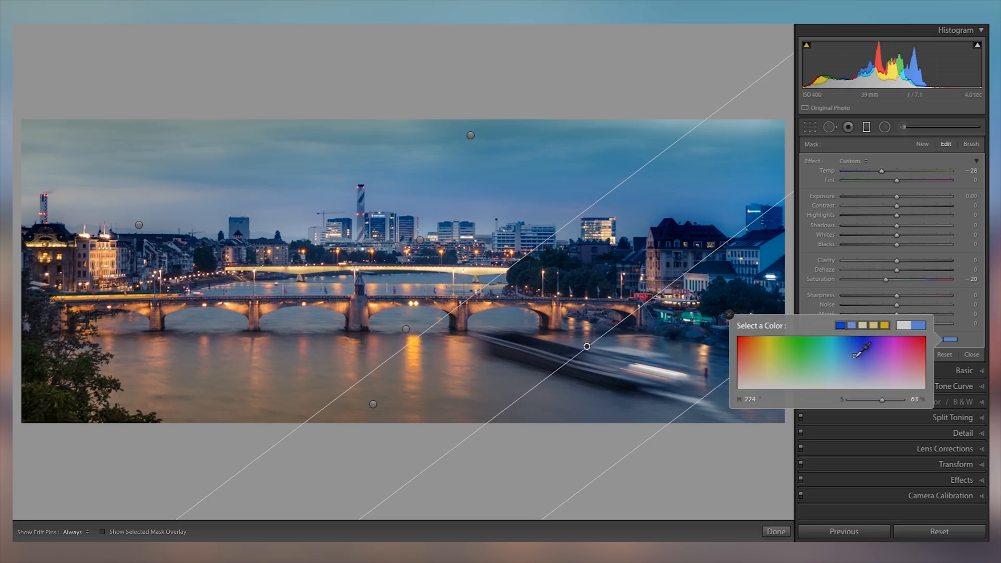
mouse_move(856, 357)
mouse_down()
mouse_move(862, 376)
mouse_move(855, 359)
mouse_up()
mouse_move(868, 400)
mouse_down()
mouse_move(854, 399)
mouse_move(865, 401)
mouse_up()
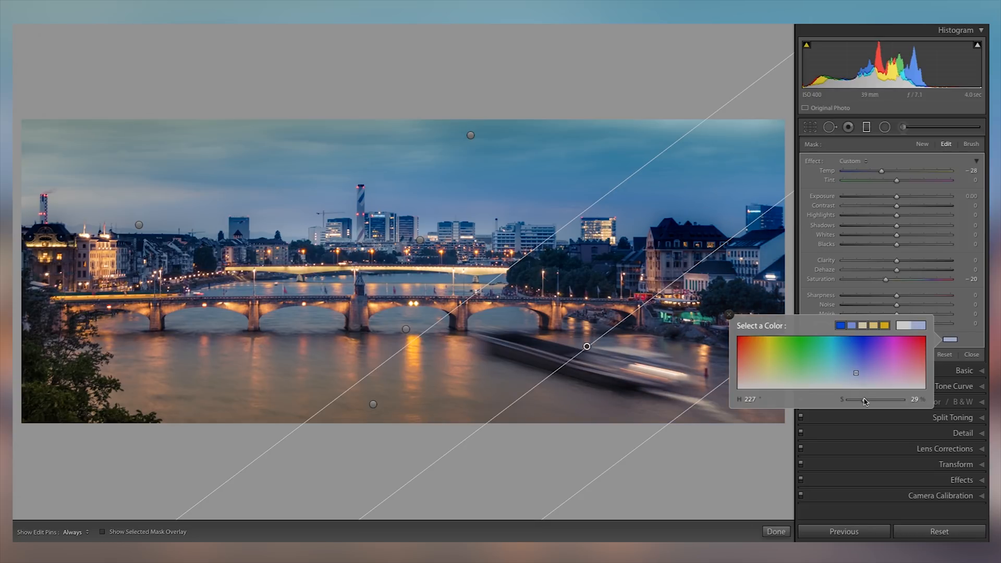
click(587, 348)
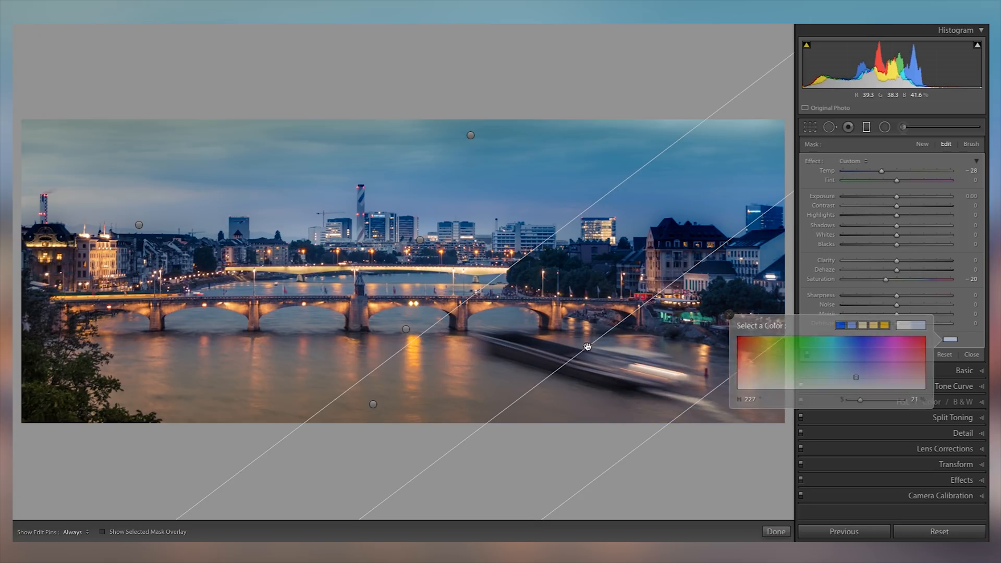
drag(587, 346, 582, 340)
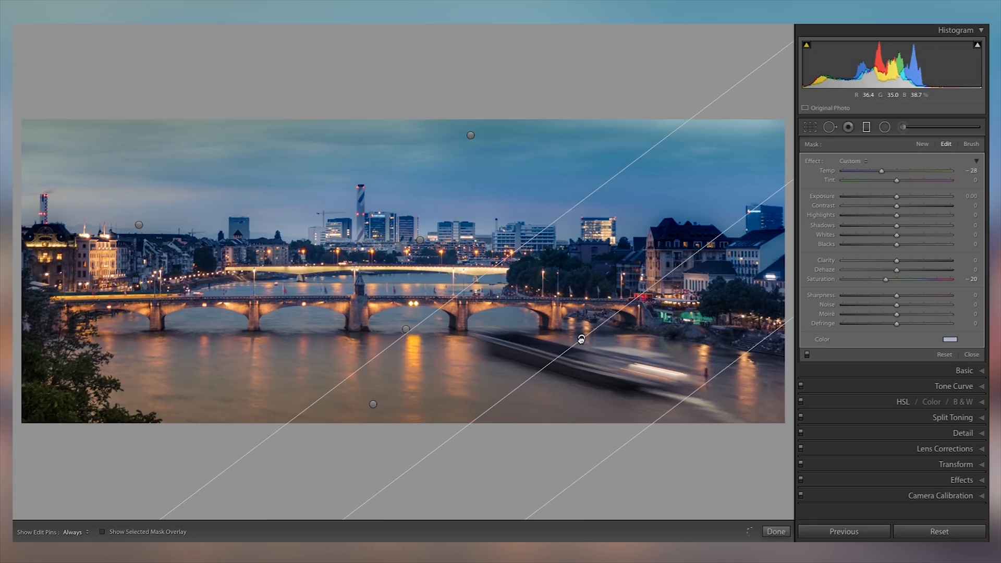
Add a second diagonal graduated filter closer to the lower-right corner, with Exposure 0 and Temp -14
click(922, 144)
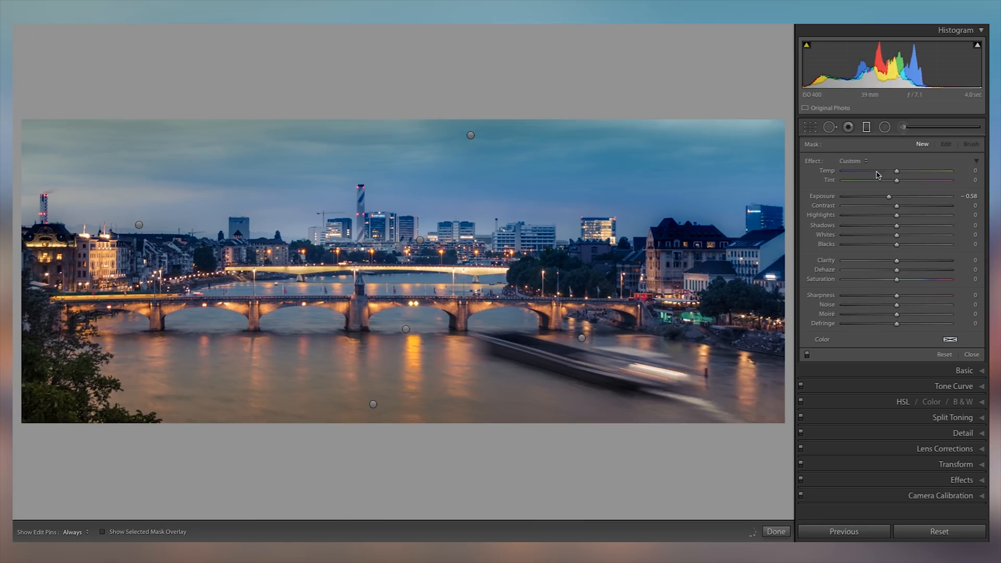
drag(743, 415, 610, 253)
drag(669, 319, 748, 361)
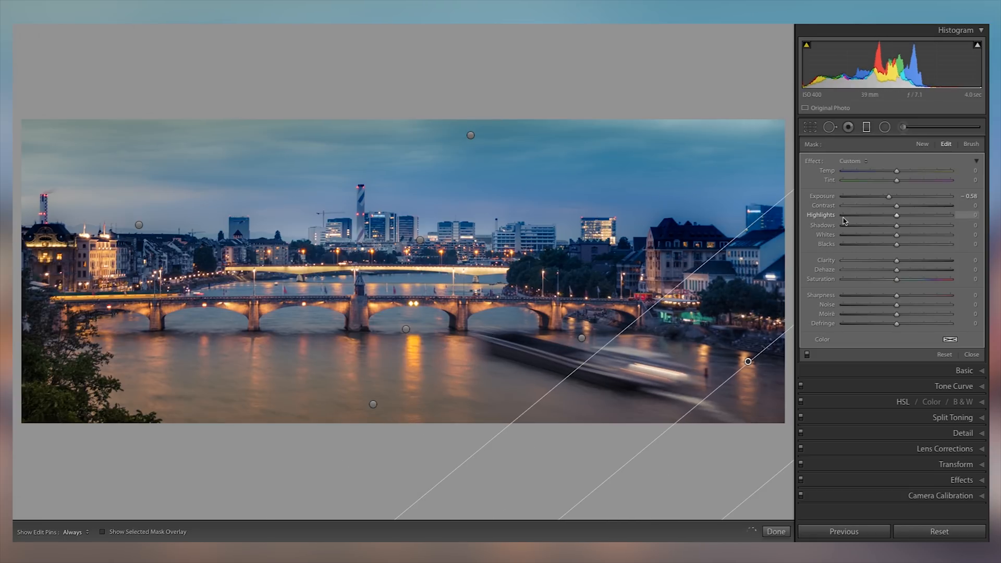
drag(906, 171, 890, 172)
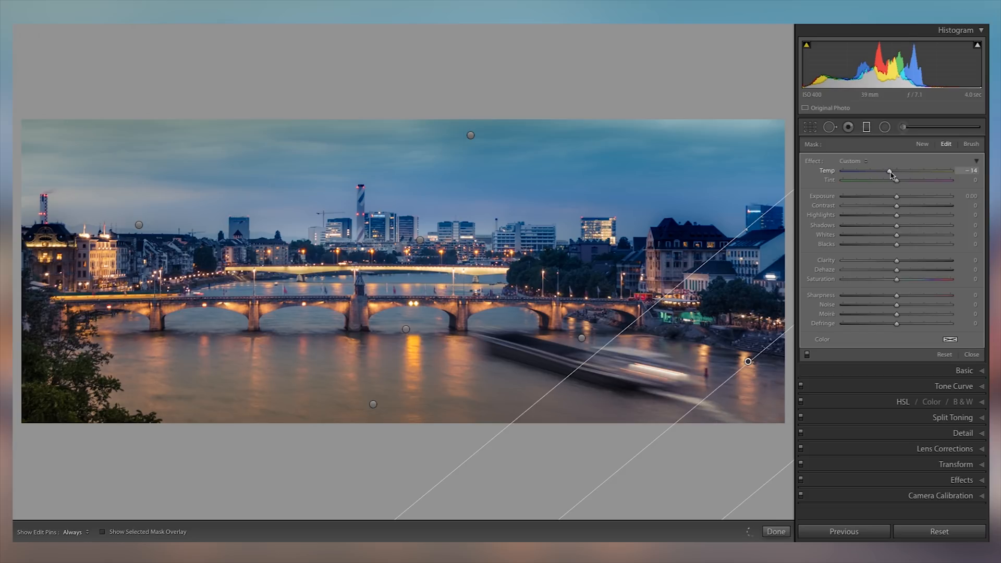
Tint the corner graduated filter blue-violet with hue 231, saturation about 23, and finish editing the graduated filters
click(950, 339)
mouse_move(858, 369)
mouse_down()
mouse_move(865, 363)
mouse_move(859, 373)
mouse_up()
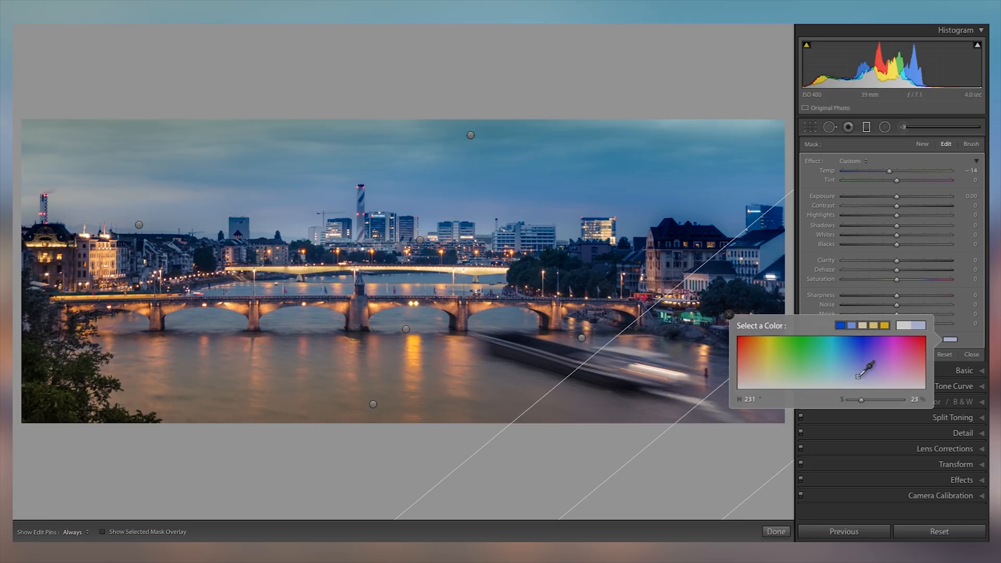
click(729, 315)
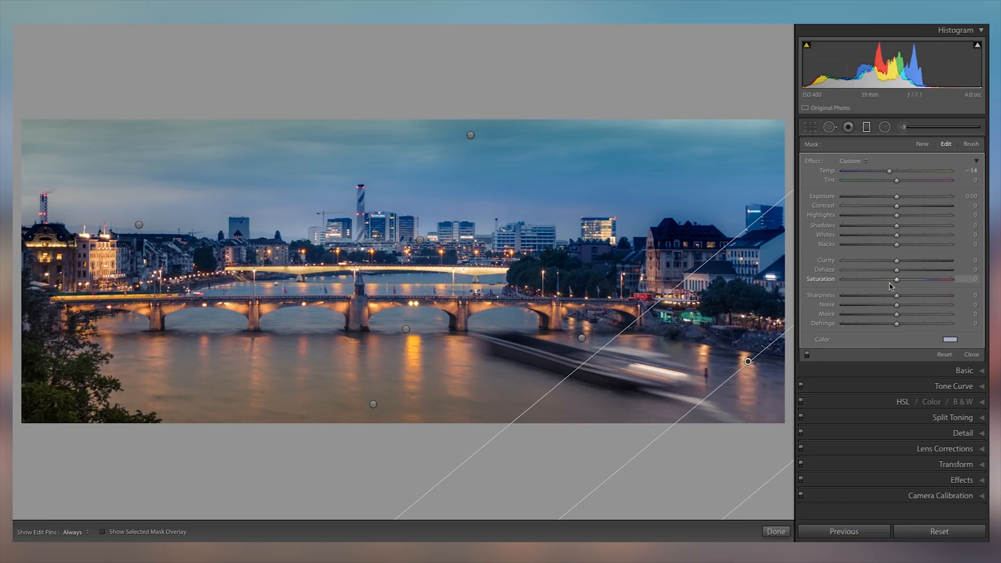
click(868, 134)
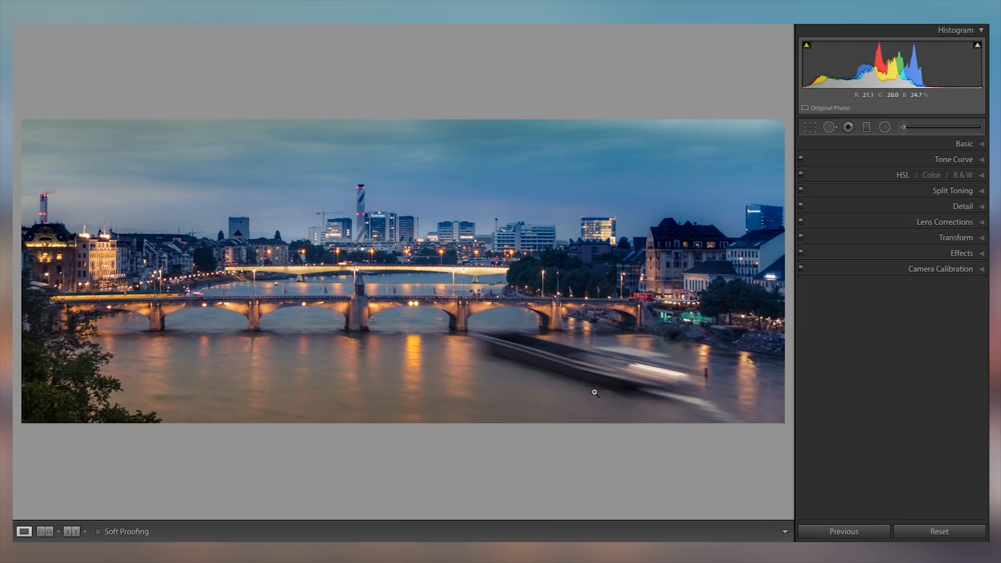
Examine the boat, water reflections, bridges and skyline up close to check the toning
click(608, 338)
drag(700, 384, 513, 284)
drag(616, 306, 488, 315)
drag(191, 272, 838, 286)
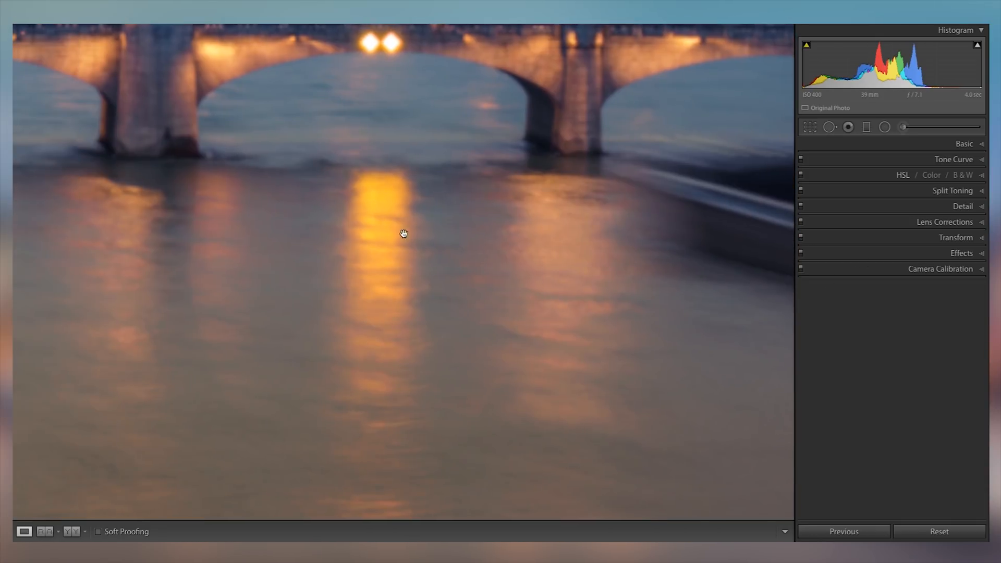
drag(402, 232, 546, 409)
drag(438, 162, 480, 313)
drag(585, 32, 593, 188)
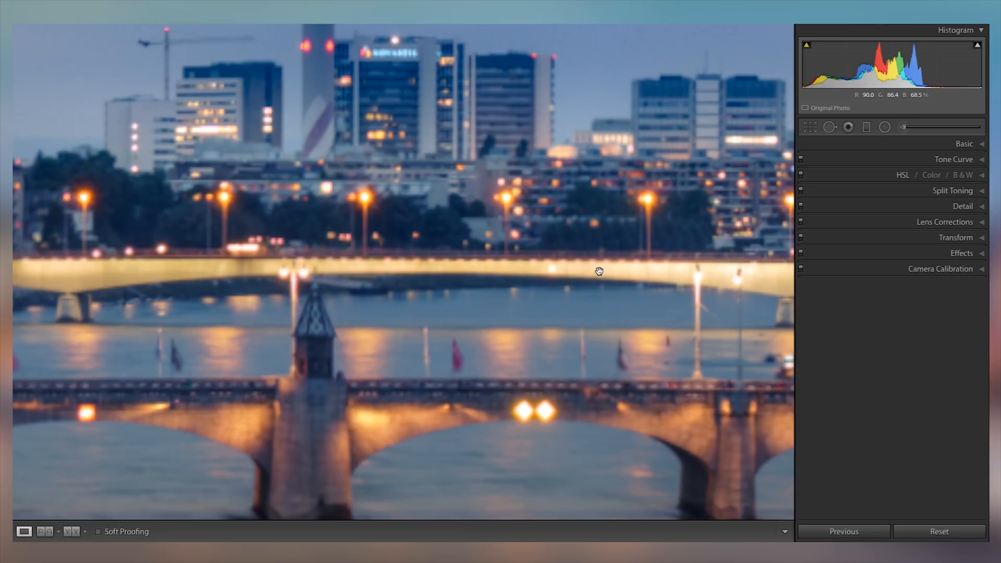
drag(598, 268, 543, 331)
drag(585, 222, 533, 276)
drag(608, 316, 535, 387)
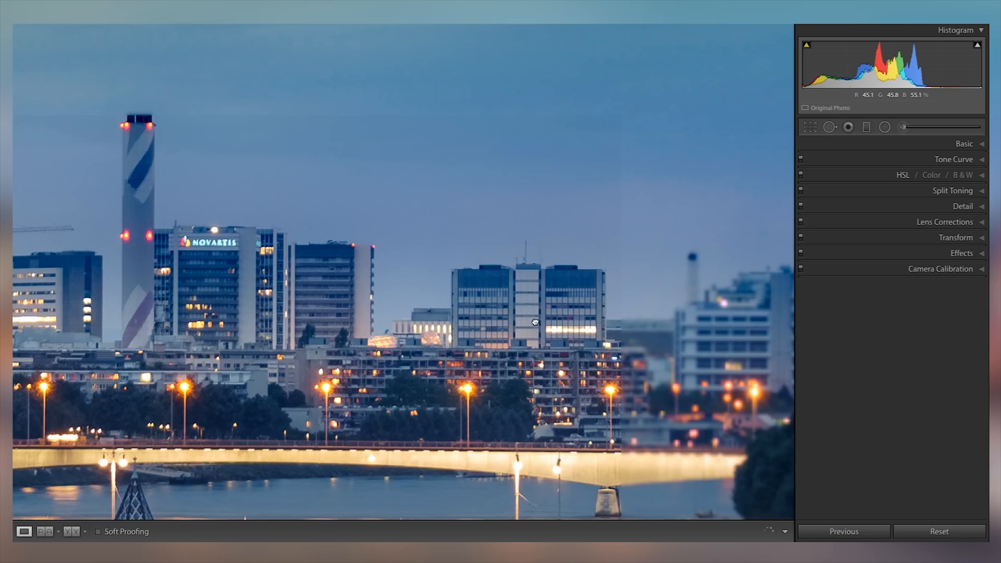
Examine the skyline and the sky up close from one upper corner of the photo to the other
drag(525, 270, 460, 349)
drag(523, 382, 474, 374)
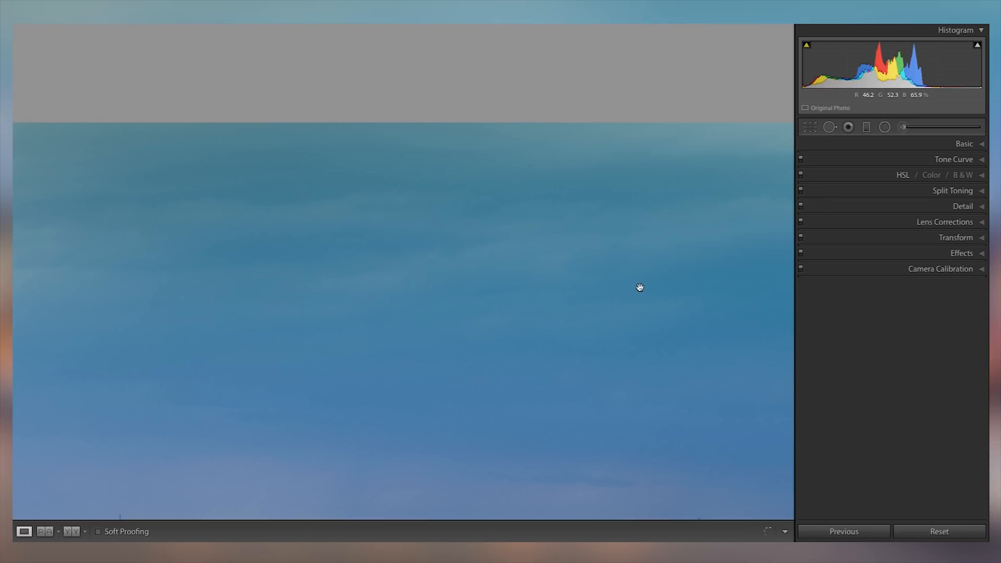
drag(619, 295, 395, 360)
drag(352, 272, 348, 298)
drag(670, 208, 539, 273)
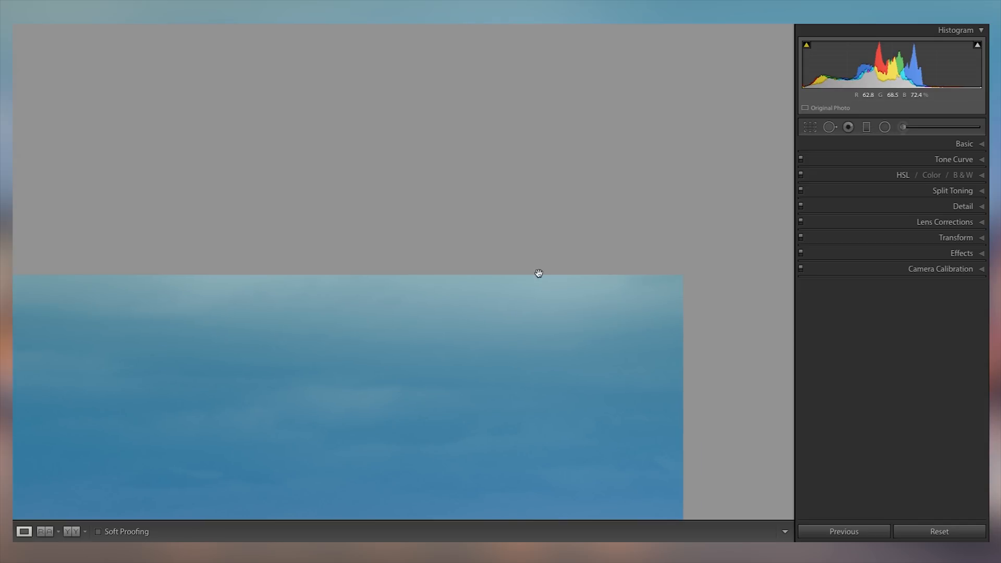
drag(292, 286, 880, 238)
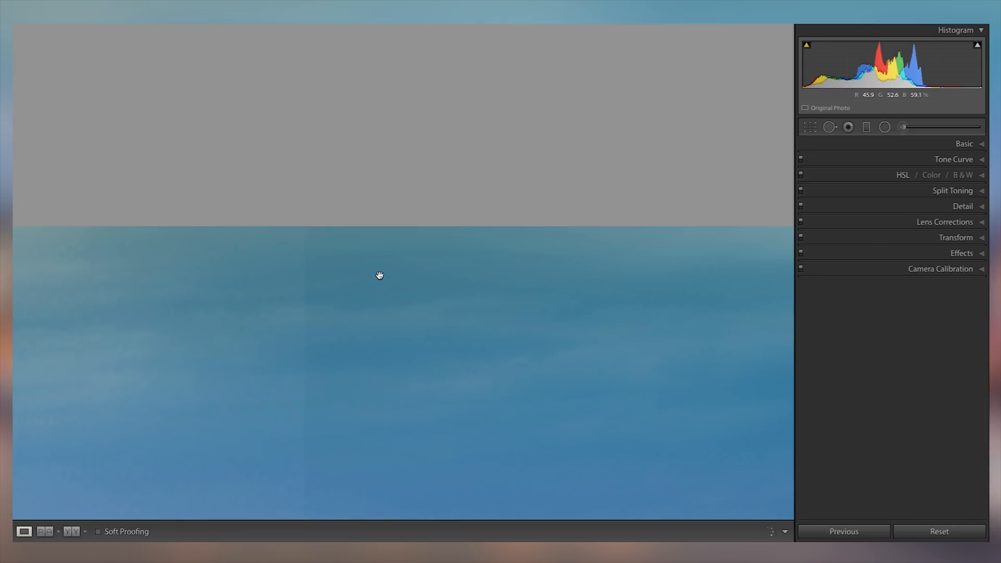
drag(407, 297, 883, 216)
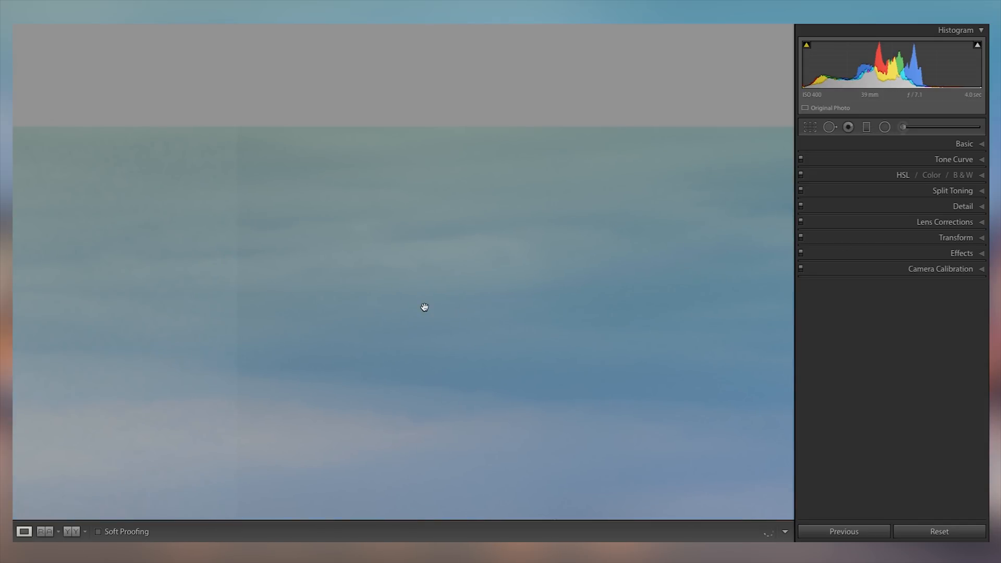
drag(425, 307, 621, 315)
drag(473, 306, 525, 320)
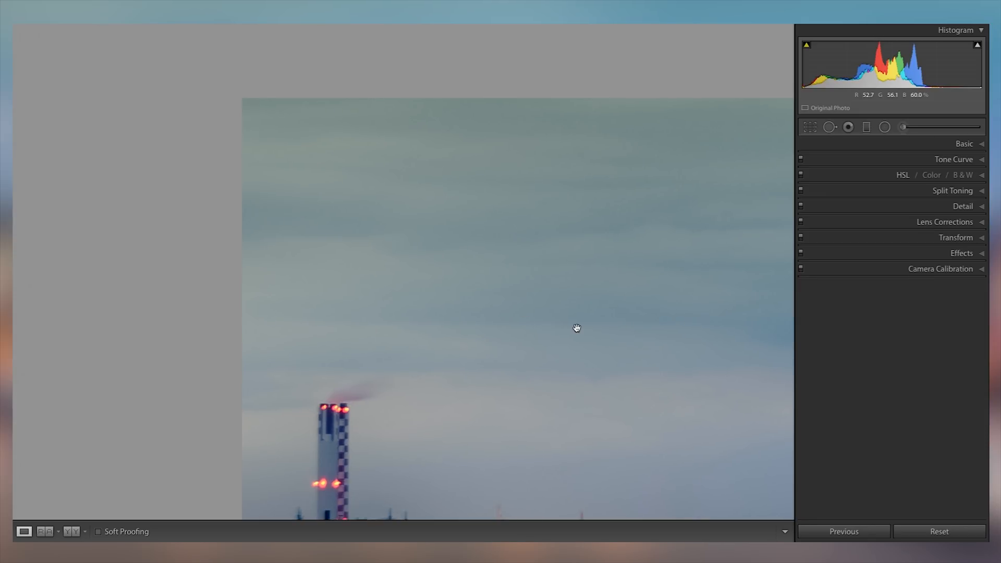
click(478, 221)
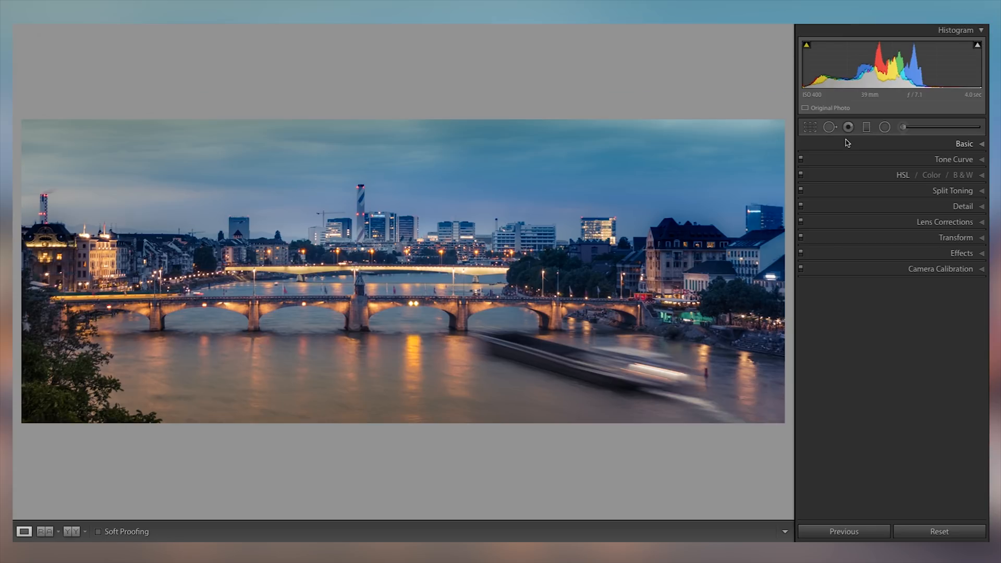
Add a slightly tilted graduated filter rising from the river over the front bridge, with Clarity 56, Contrast 7 and Shadows 22
click(866, 130)
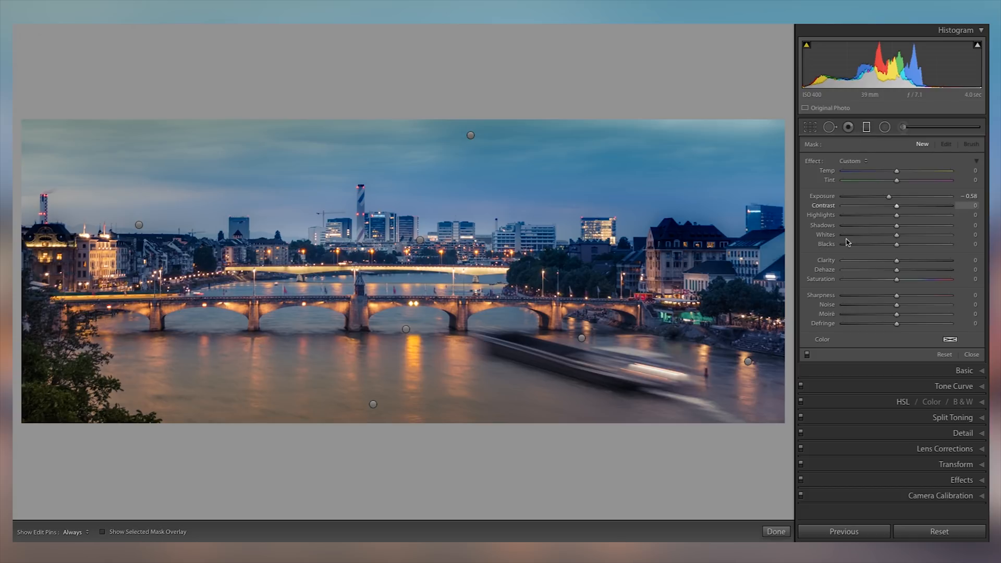
mouse_move(339, 368)
drag(339, 367, 365, 158)
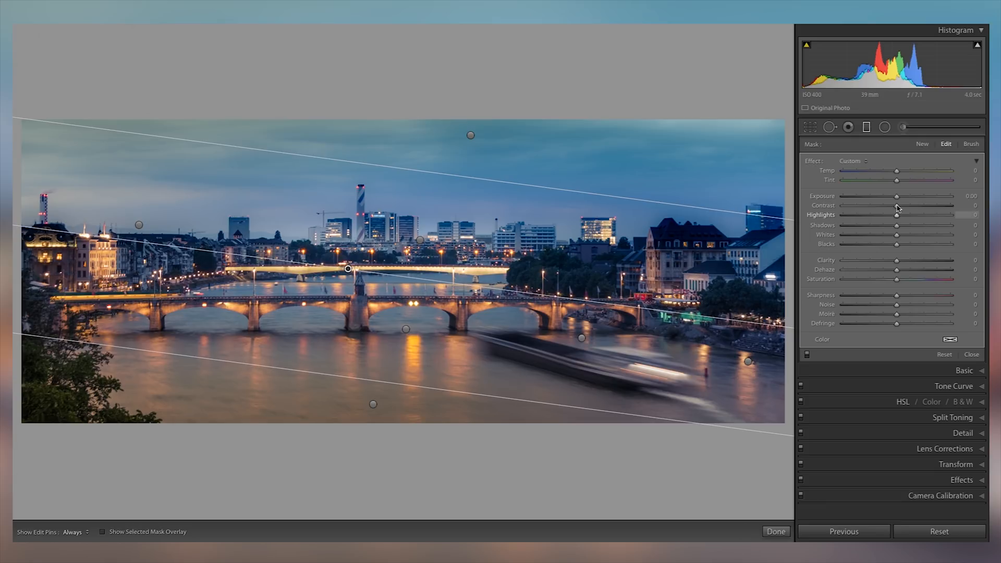
click(876, 264)
drag(878, 265, 916, 264)
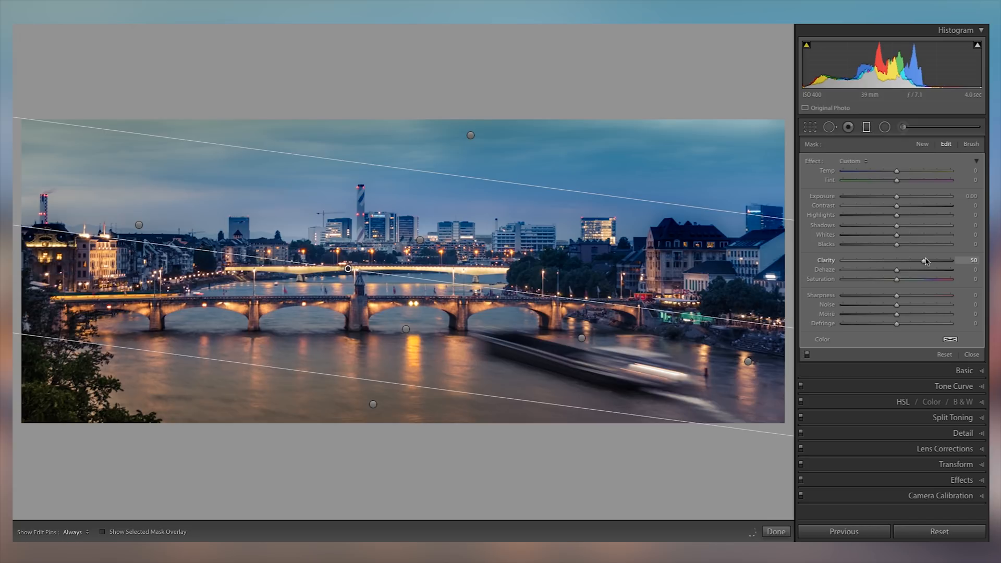
drag(897, 206, 909, 229)
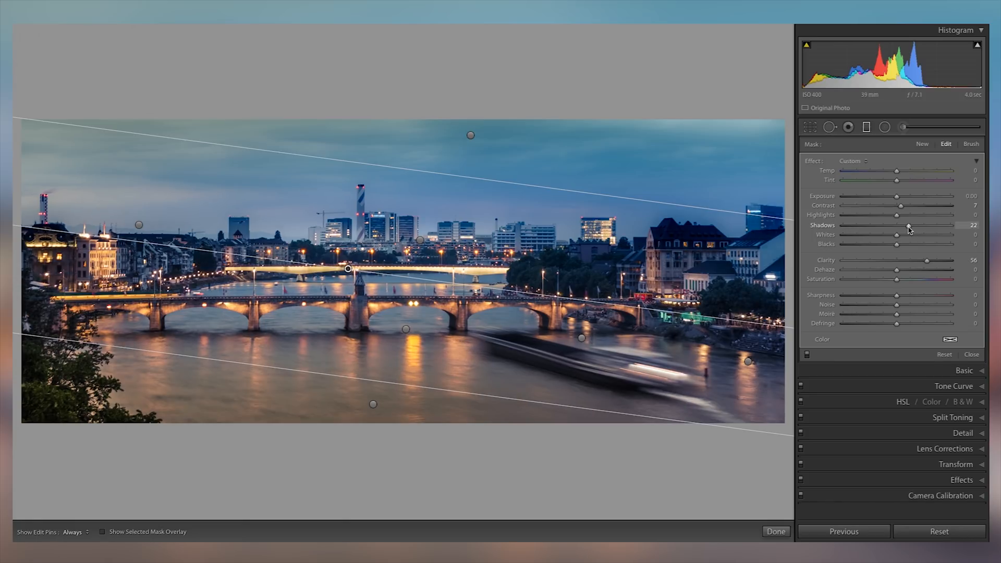
drag(349, 269, 333, 301)
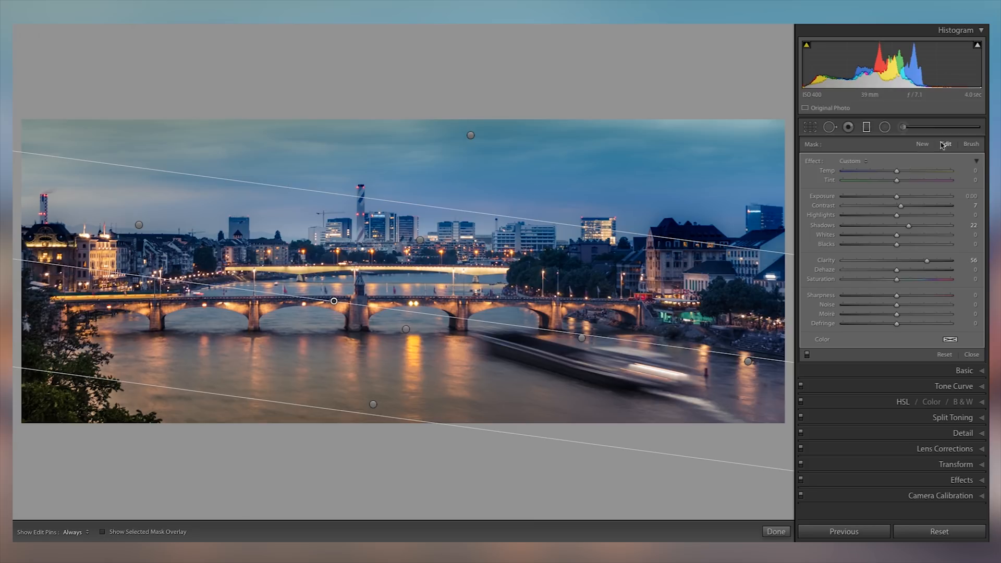
Add a steeper diagonal graduated filter fading down from the sky through the bridges, with Clarity -37, Contrast -18 and Blacks 13
click(921, 146)
drag(435, 167, 344, 424)
drag(388, 295, 421, 269)
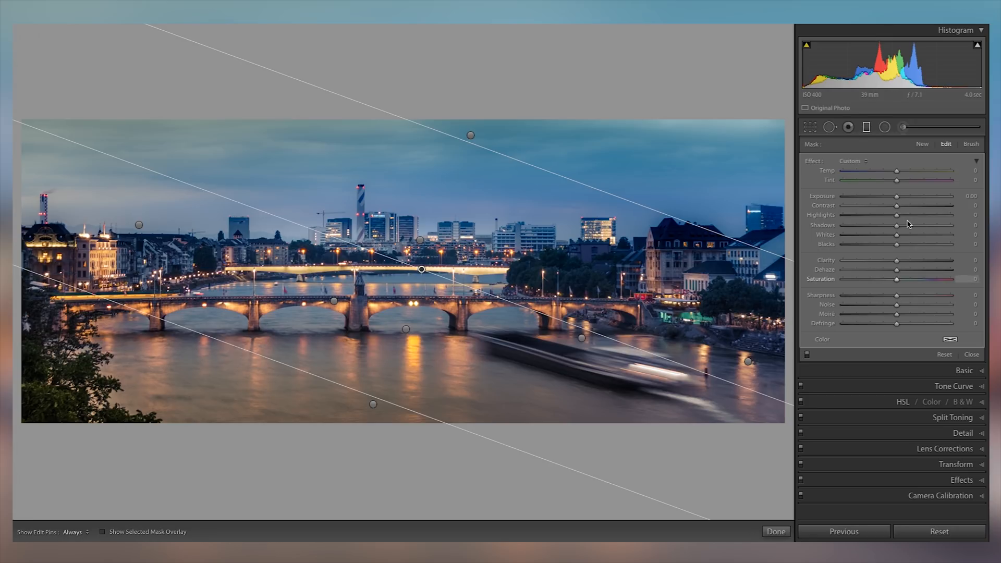
drag(890, 264, 878, 263)
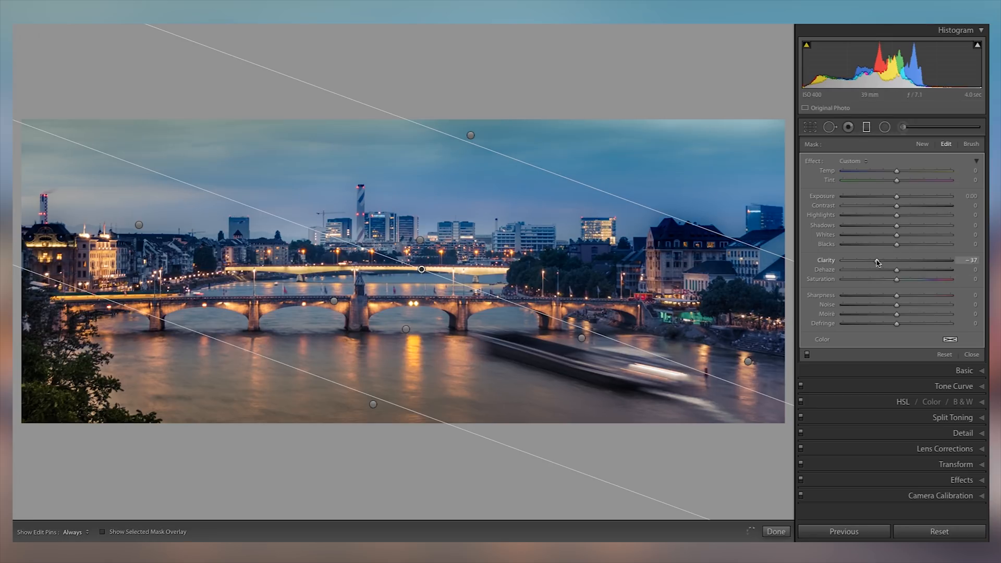
drag(897, 206, 886, 207)
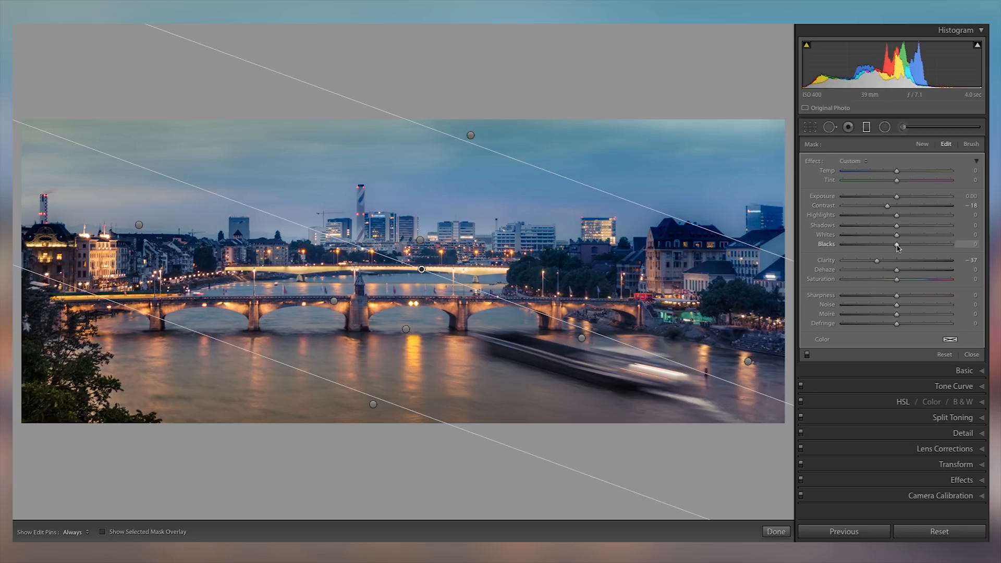
drag(905, 248, 905, 247)
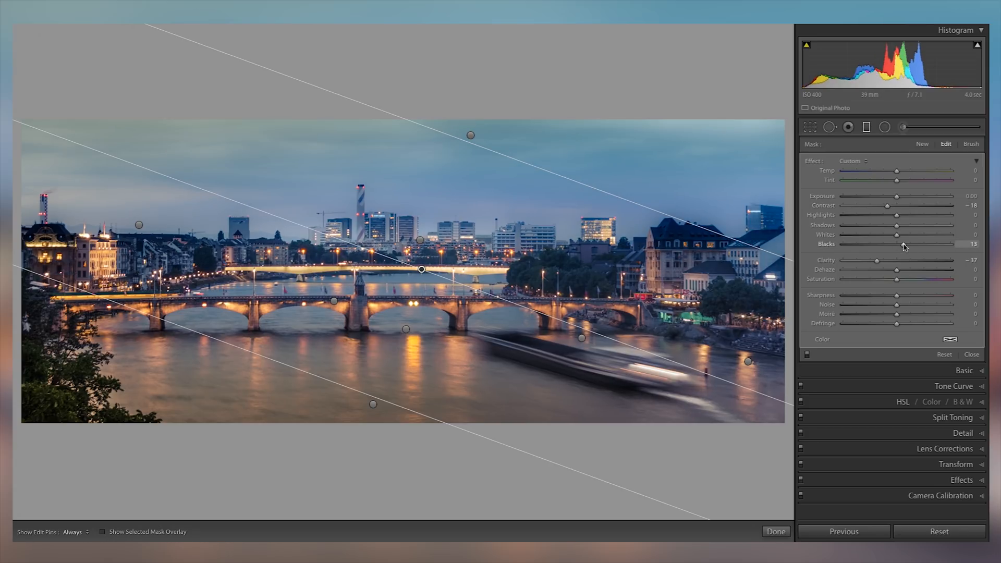
Add a parallel graduated filter in the upper-right sky with Clarity -26 and shift it down toward the skyline
click(914, 145)
drag(646, 86, 582, 267)
click(883, 261)
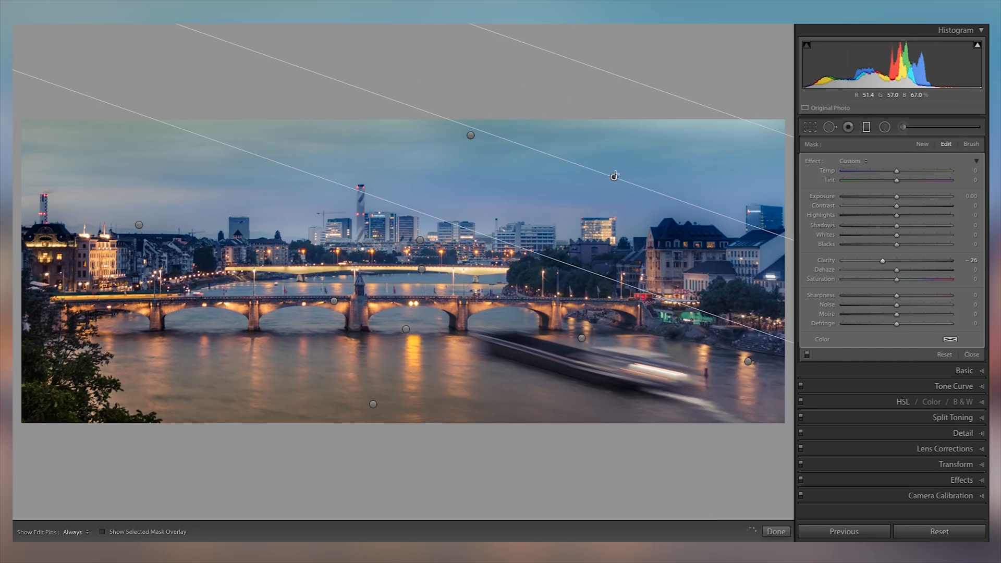
drag(614, 178, 598, 206)
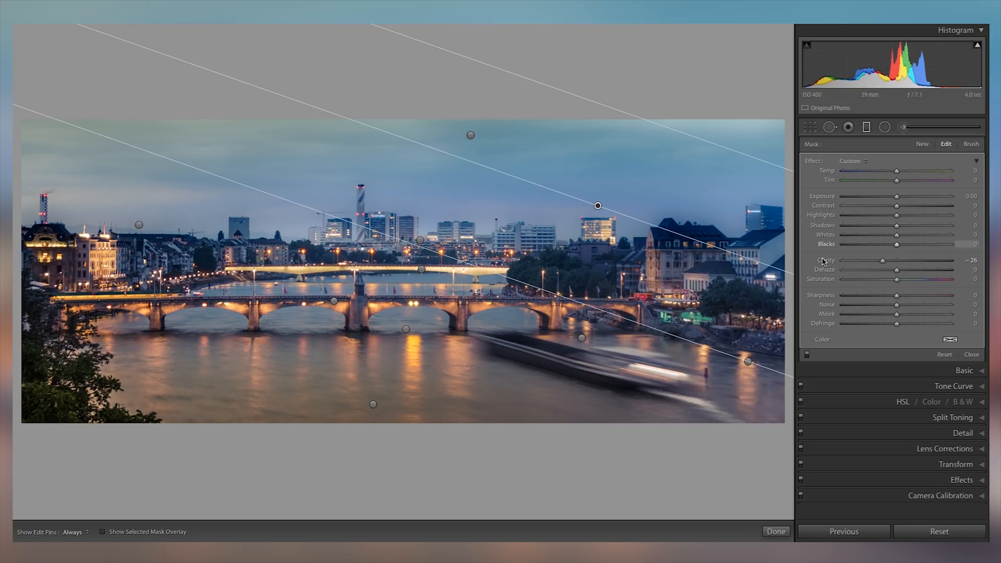
Add a diagonal graduated filter from the lower-left river to the bridge arches, with Clarity 23 and Sharpness 21
click(922, 146)
drag(305, 412, 325, 312)
drag(435, 328, 452, 344)
drag(325, 311, 318, 326)
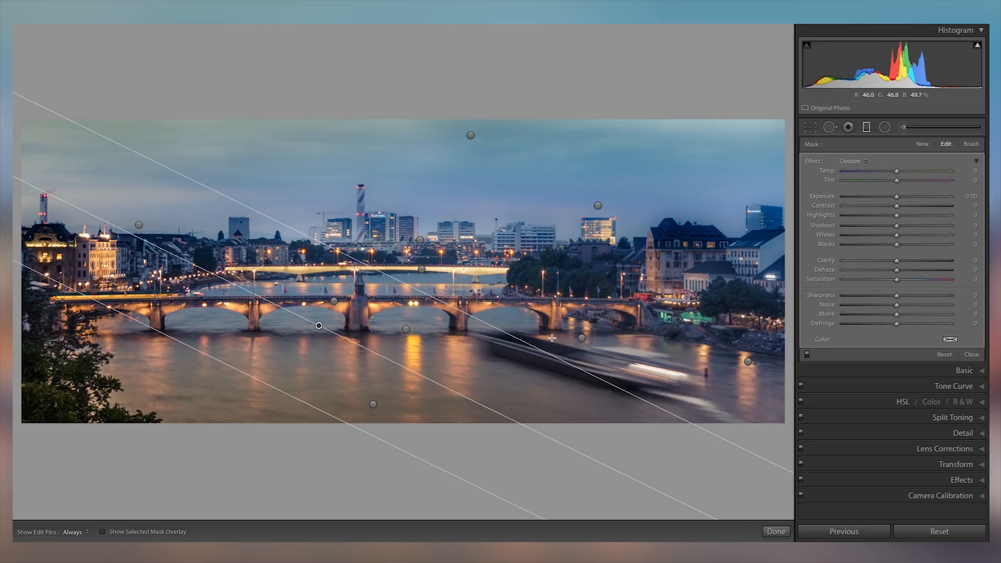
drag(917, 259, 919, 261)
drag(911, 301, 921, 304)
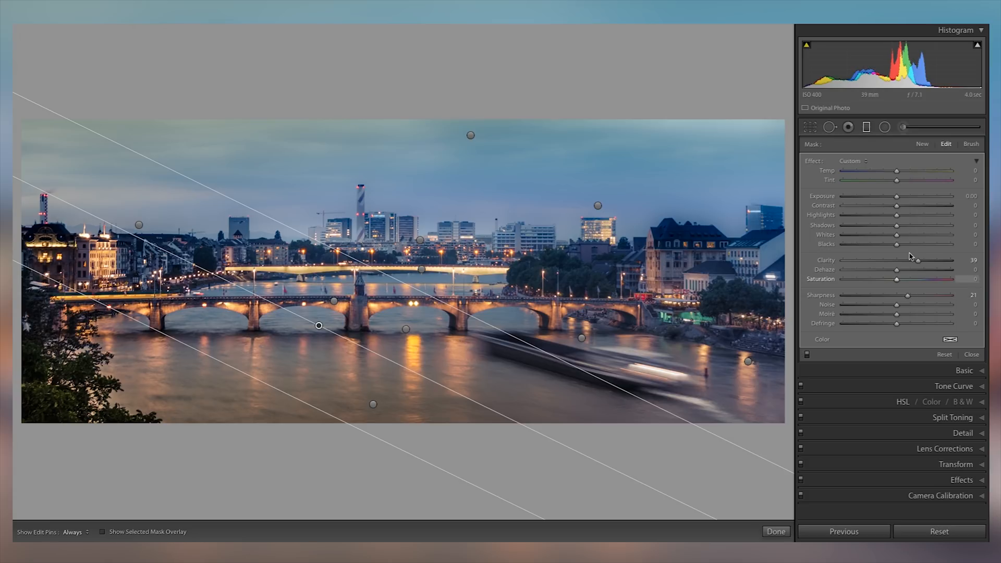
drag(917, 261, 909, 260)
Try a Clarity boost on the warm horizontal river filter and check the settings of the neighbouring river filters
click(406, 329)
drag(909, 261, 913, 262)
drag(907, 268, 907, 267)
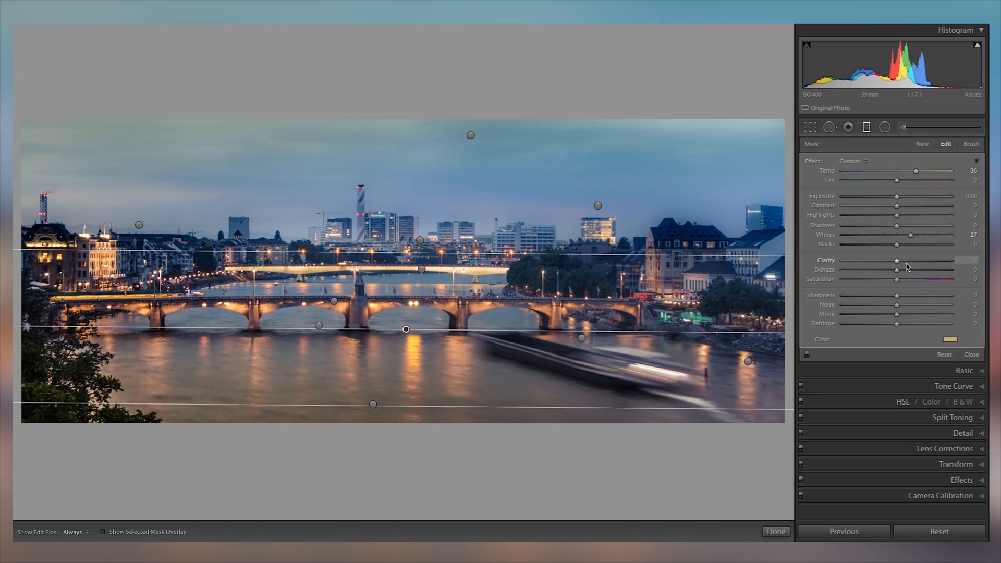
click(318, 325)
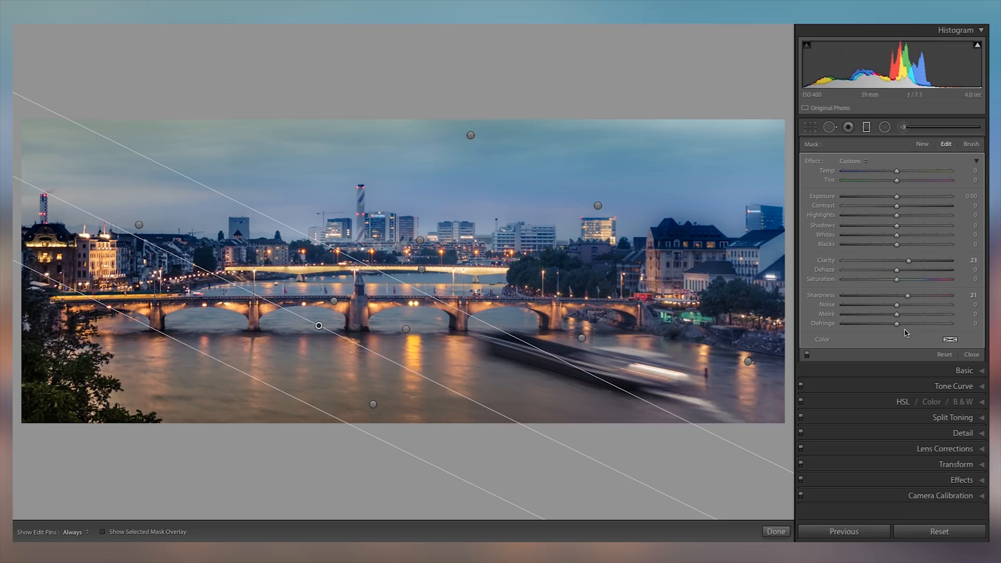
click(373, 404)
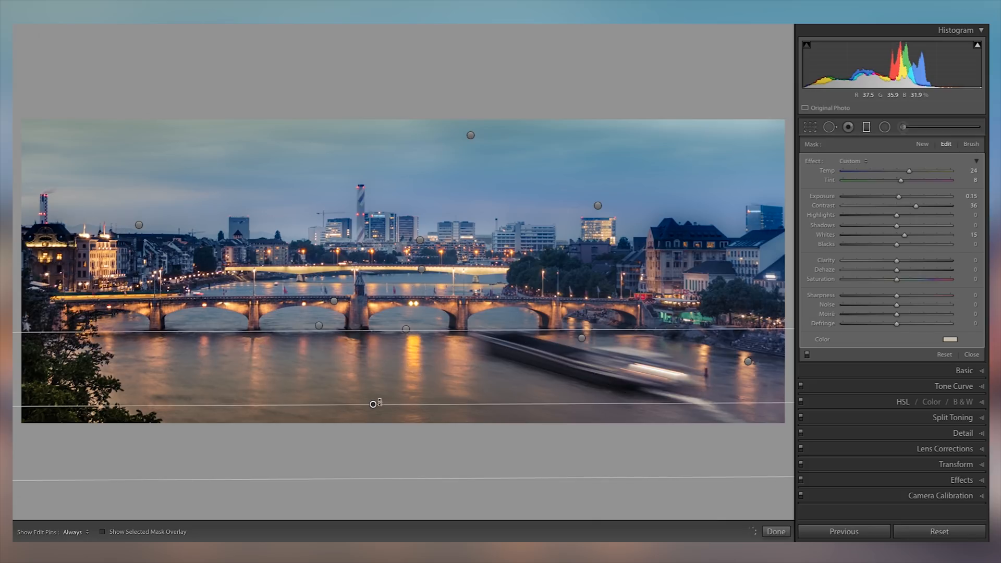
Set the slightly tilted bridge filter to Clarity 35 and Sharpness 36, and finish editing the graduated filters
click(334, 300)
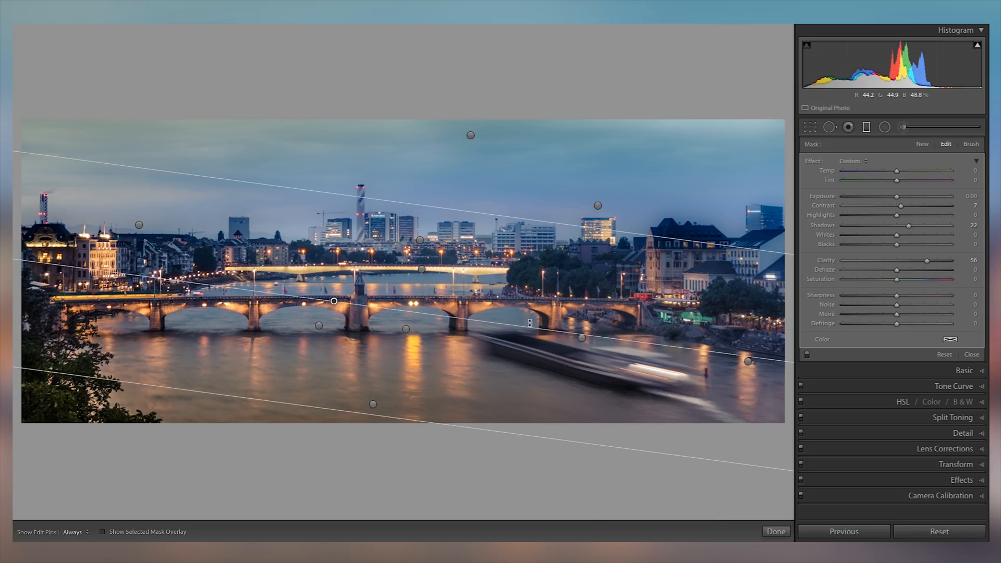
click(916, 295)
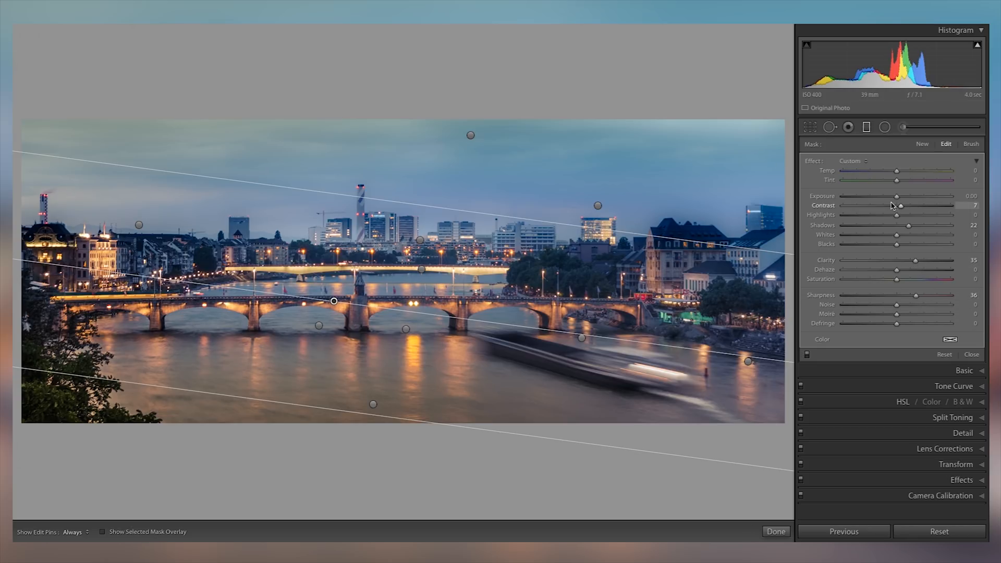
click(866, 129)
Examine the water reflections, bridges, skyline, upper-right sky and the buildings on both riverbanks up close
click(478, 328)
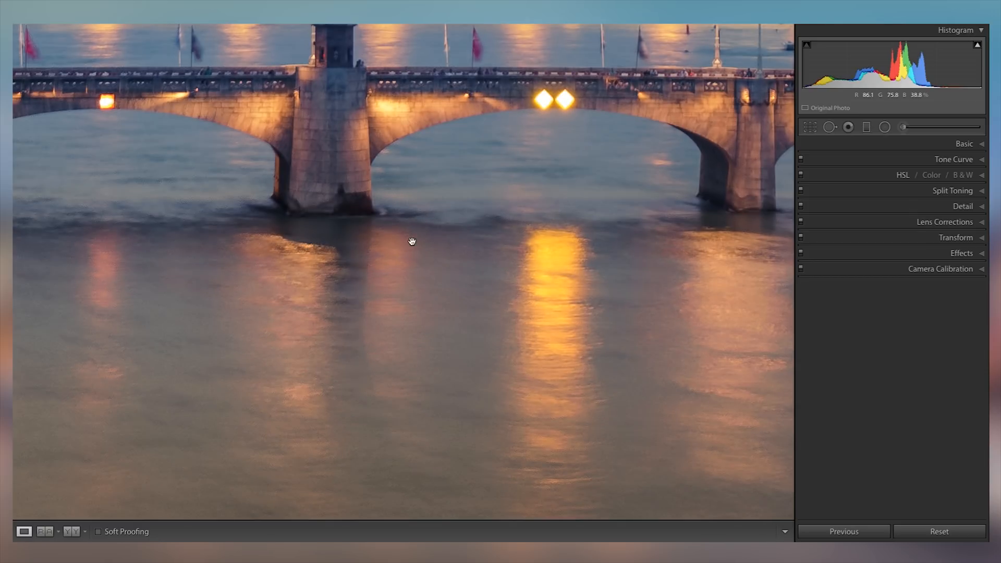
drag(487, 196, 511, 147)
click(511, 148)
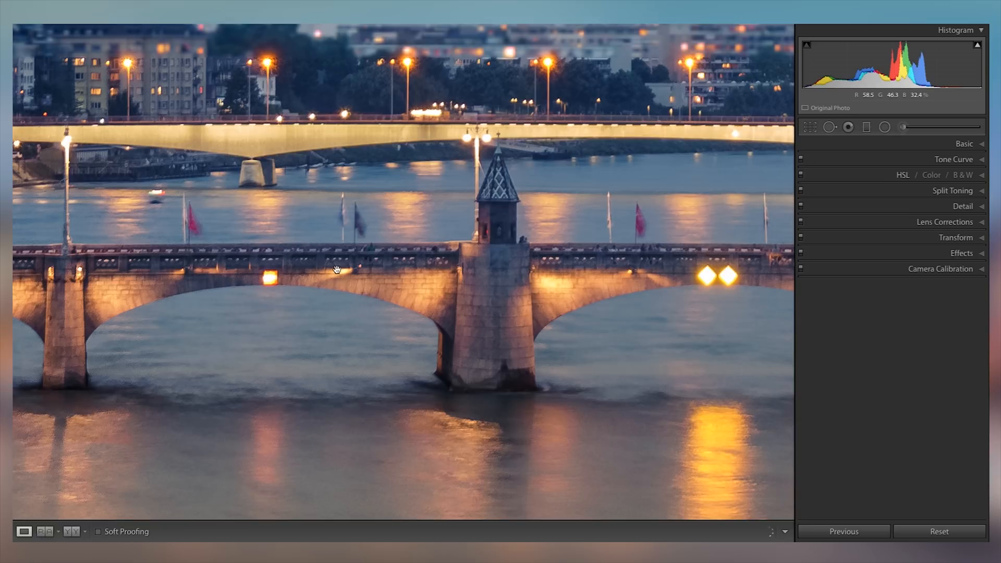
drag(469, 194, 333, 306)
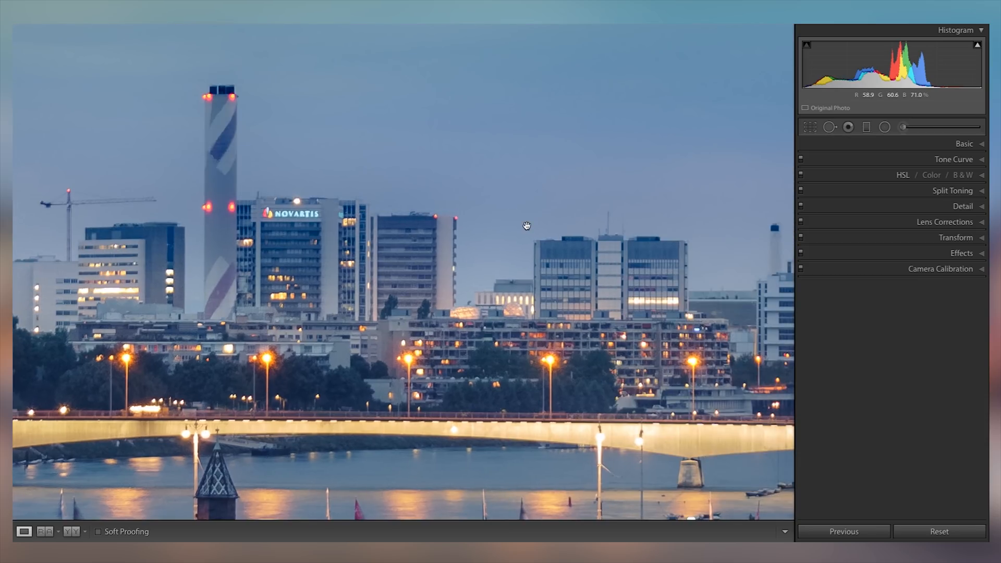
drag(527, 226, 449, 292)
drag(616, 228, 337, 318)
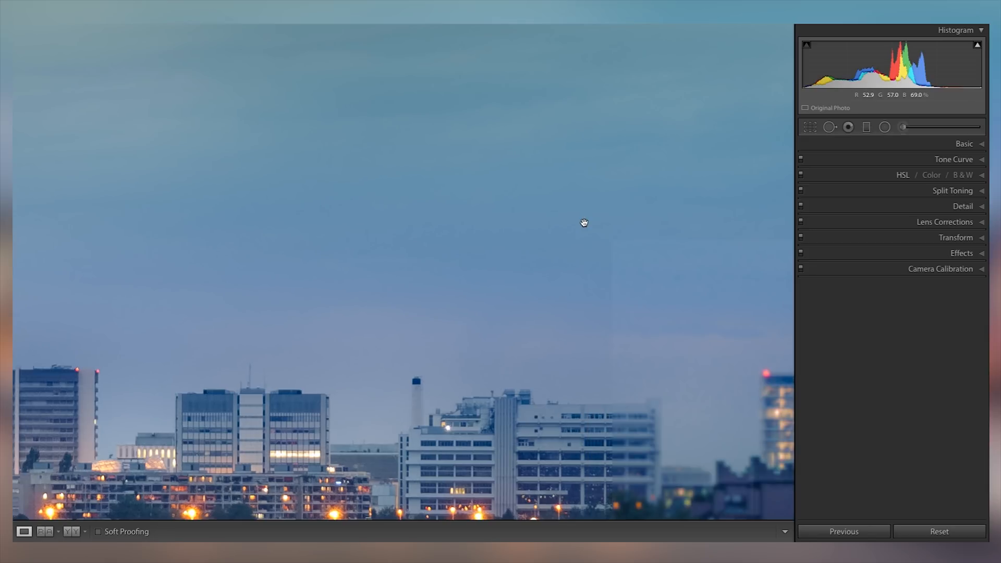
drag(674, 193, 460, 286)
drag(619, 288, 245, 337)
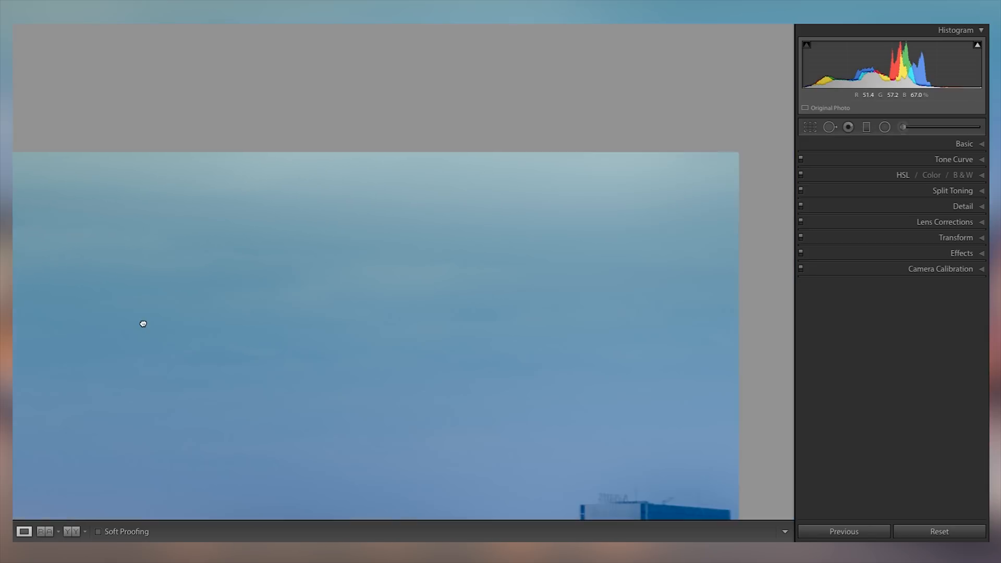
click(277, 297)
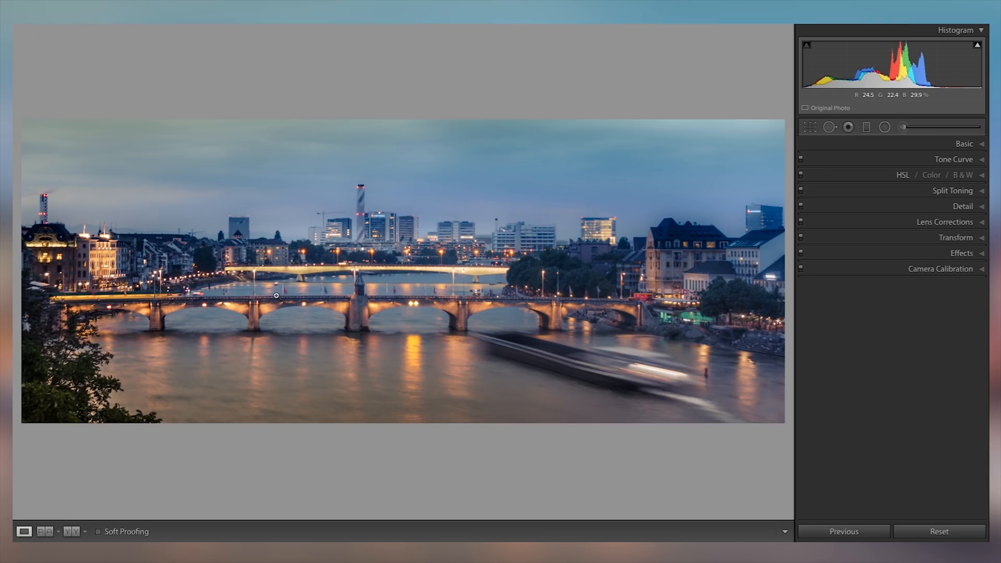
click(600, 310)
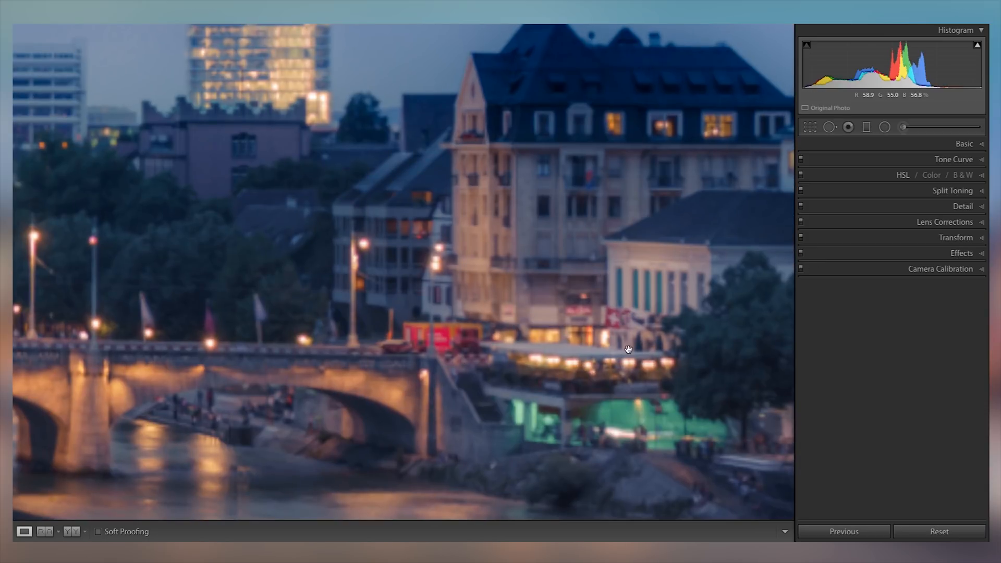
drag(522, 314, 548, 308)
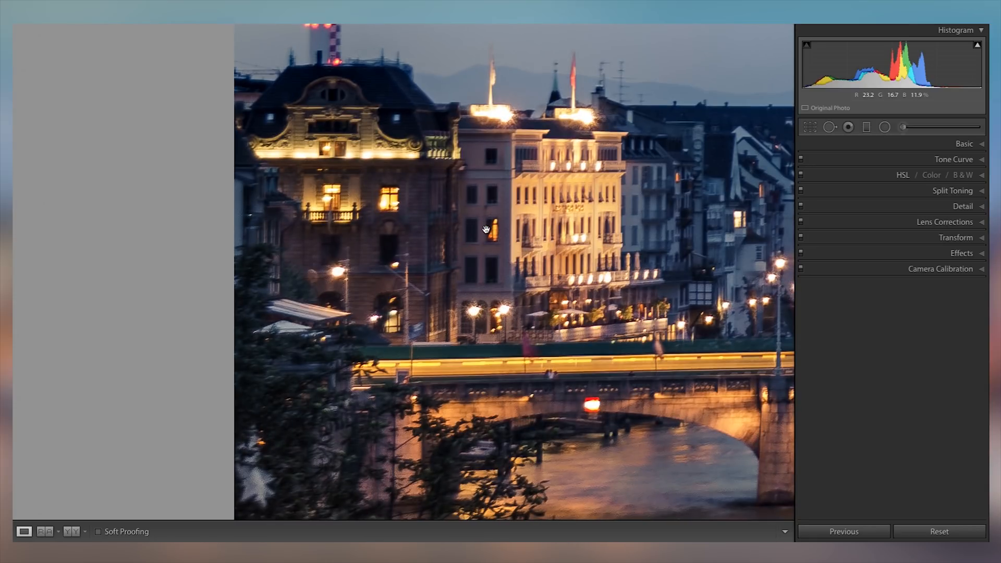
click(486, 229)
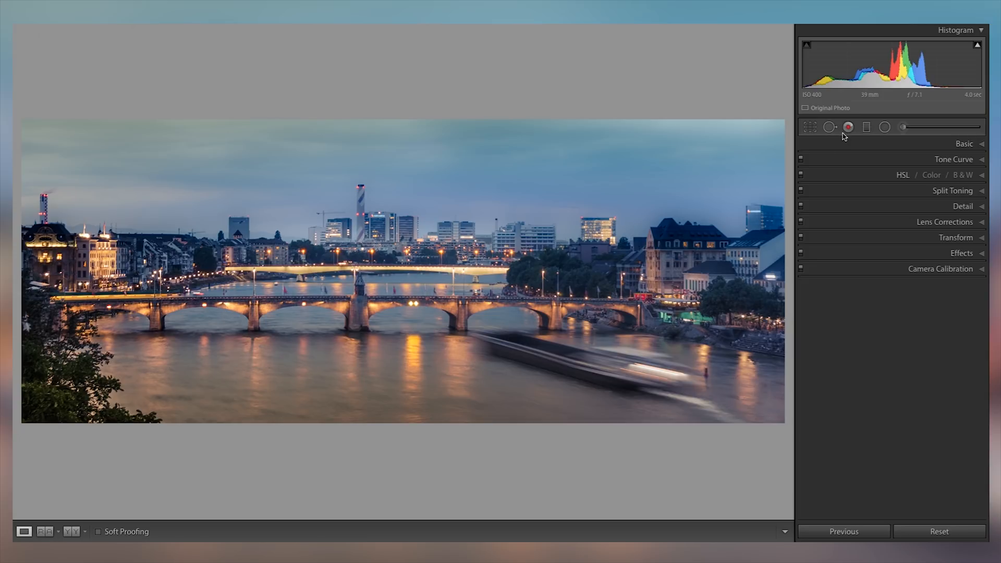
Try Exposure −0.98 on the horizontal graduated filter over the skyline and set the edit pins to show automatically
click(862, 142)
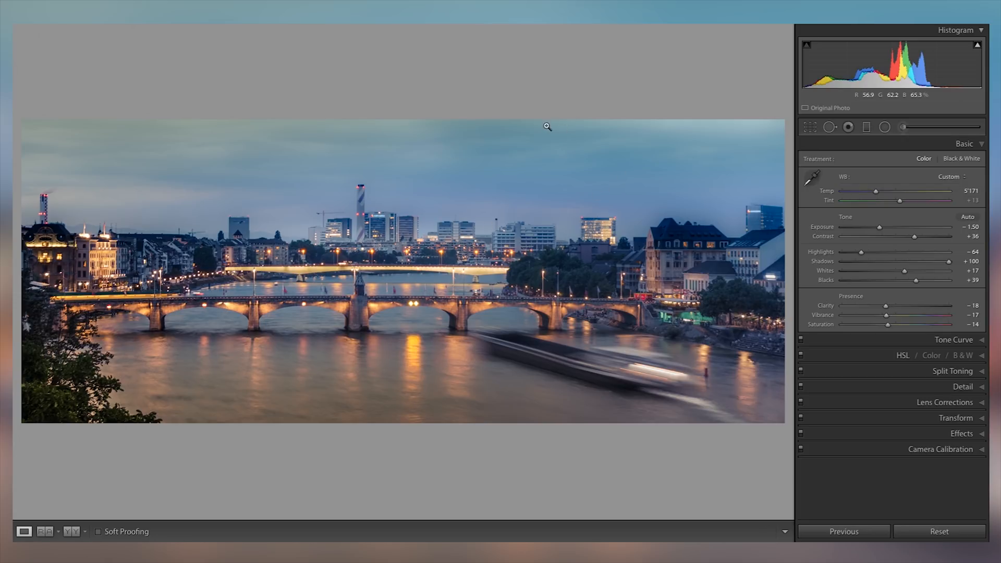
click(866, 128)
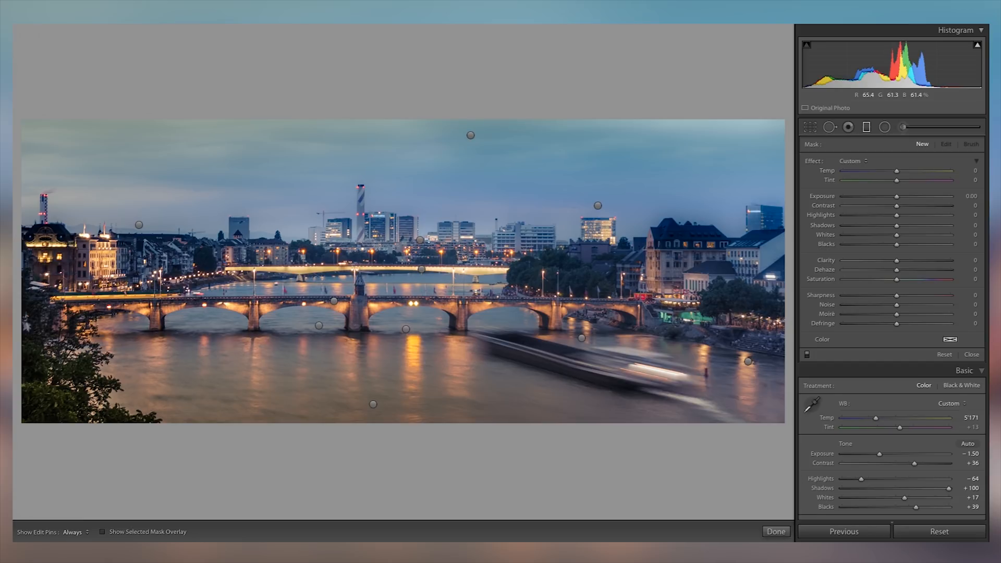
click(420, 240)
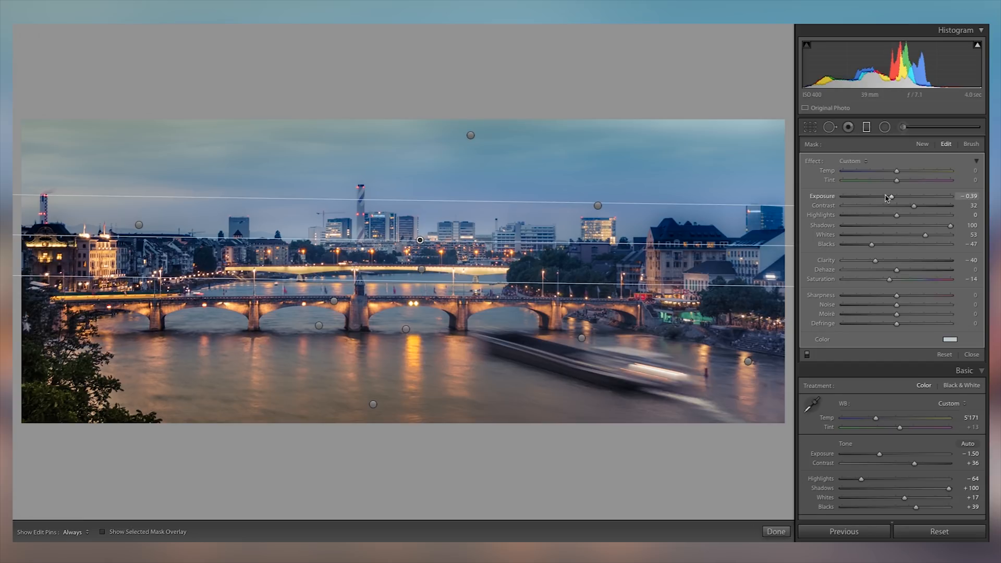
drag(888, 198, 880, 198)
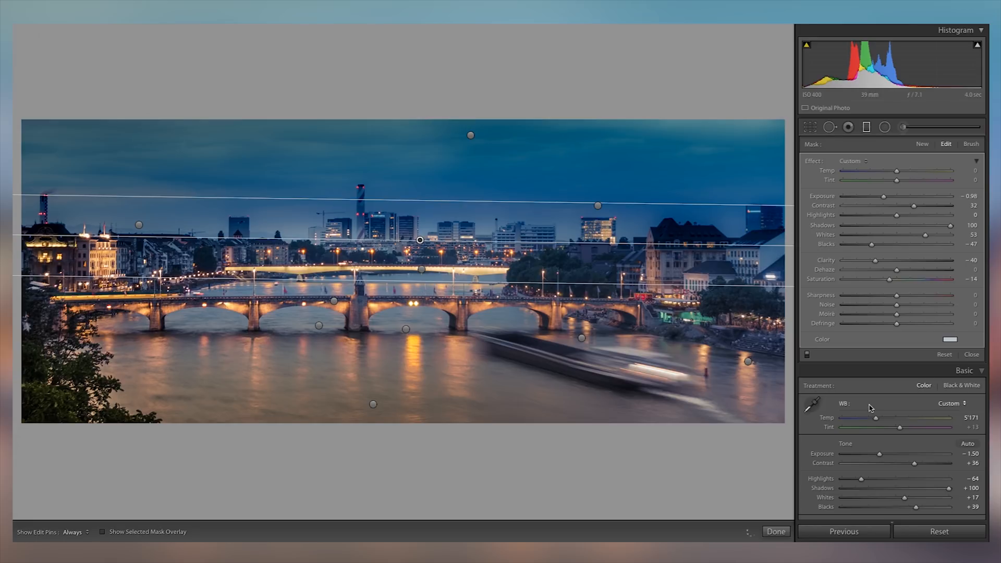
click(84, 530)
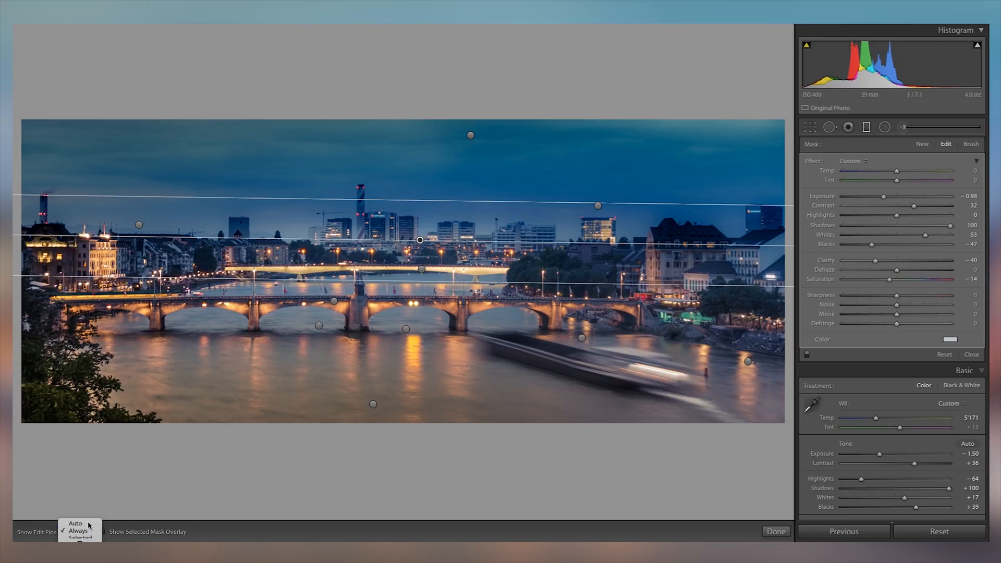
click(90, 523)
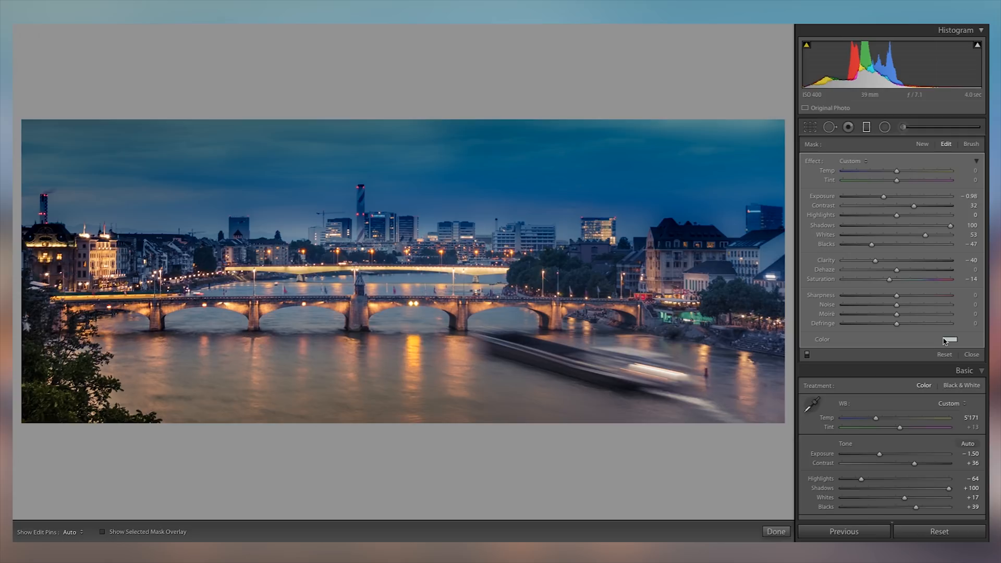
Inspect the left-bank buildings up close, undo the last exposure change and set the skyline filter's Exposure to −0.54
key(ctrl+alt+0)
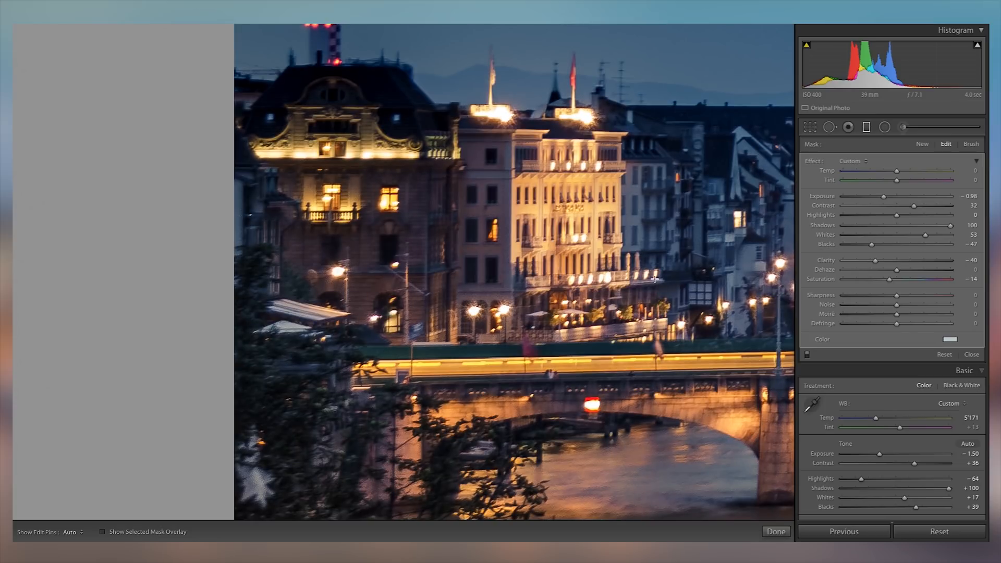
key(ctrl+alt+0)
key(ctrl+z)
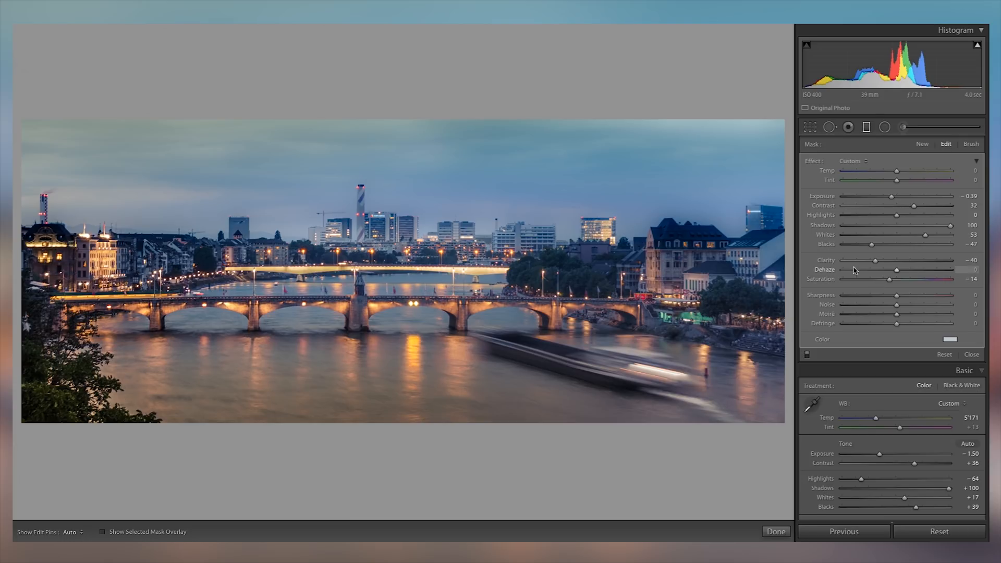
drag(891, 199, 890, 201)
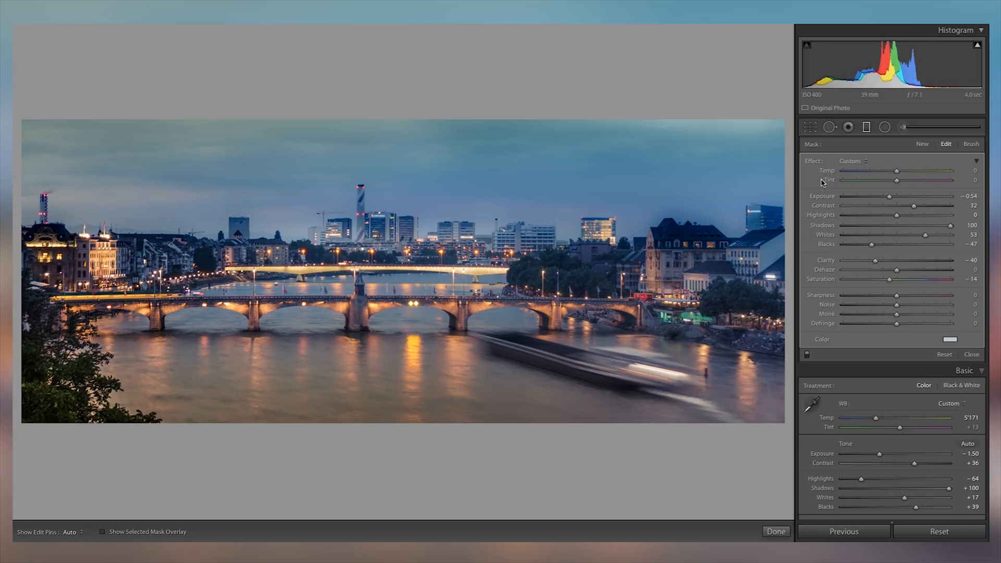
Add a large inverted radial filter around the bridges and skyline with Exposure 0.35, Whites 33 and Feather 100
click(885, 128)
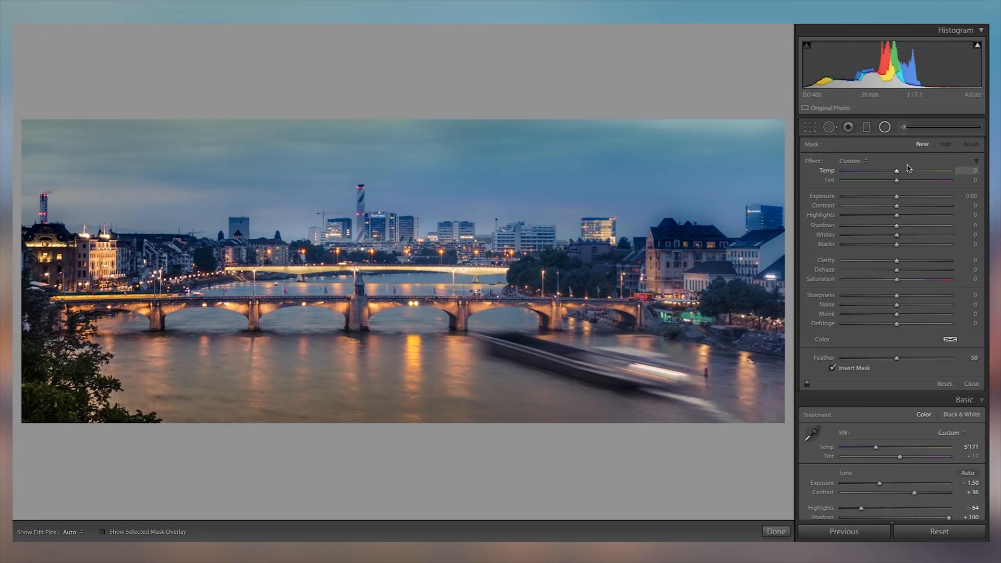
drag(901, 197, 905, 198)
drag(897, 359, 951, 359)
drag(897, 235, 915, 235)
drag(404, 262, 583, 404)
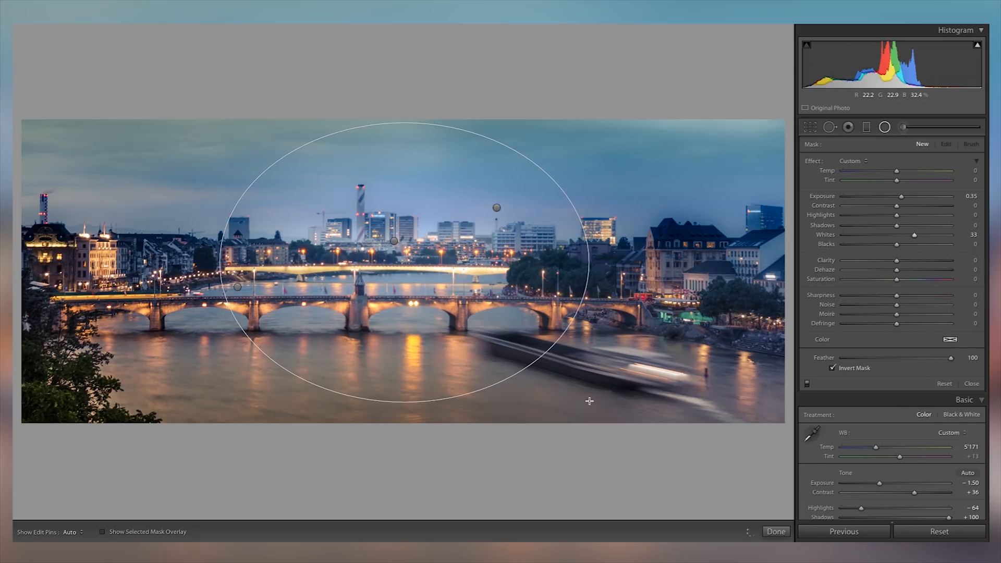
Move the large radial filter down over the river just below the bridge, and enlarge and rotate it
drag(476, 258, 464, 276)
drag(392, 423, 399, 489)
drag(458, 358, 507, 397)
drag(615, 315, 583, 462)
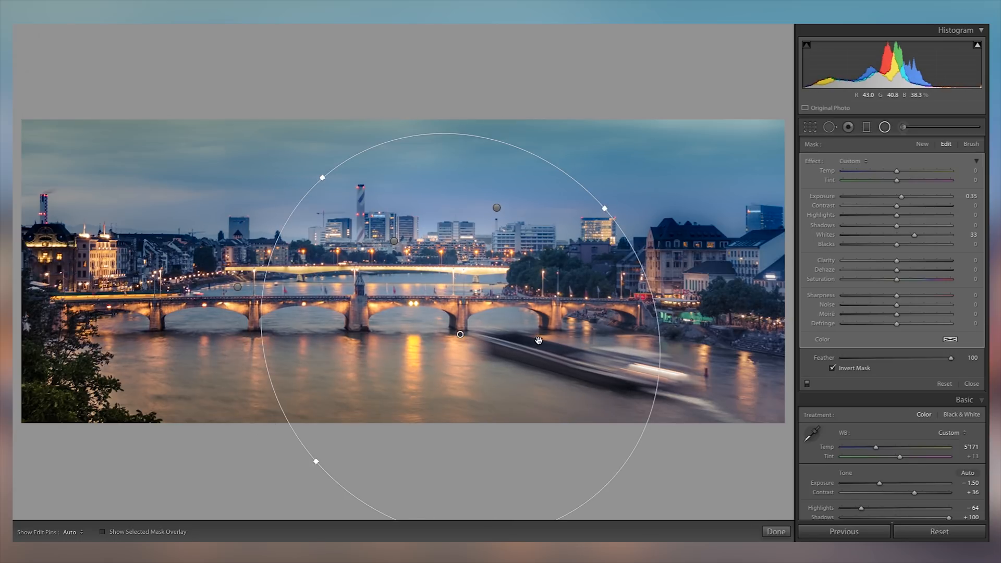
Set the large radial filter to Exposure 0.23 and Whites 17, inspect the bridges up close and finish editing it
drag(902, 197, 900, 197)
drag(914, 235, 906, 237)
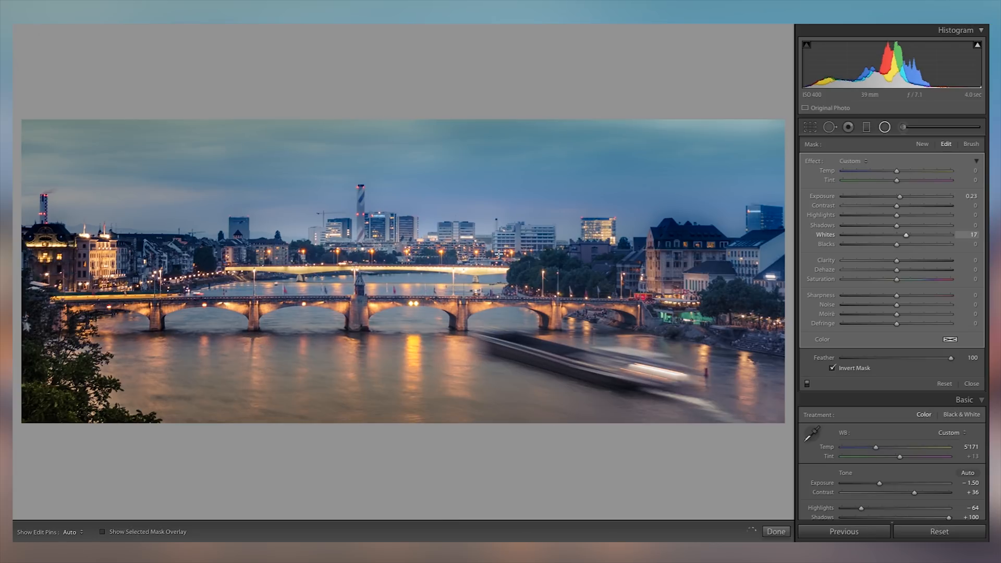
click(435, 228)
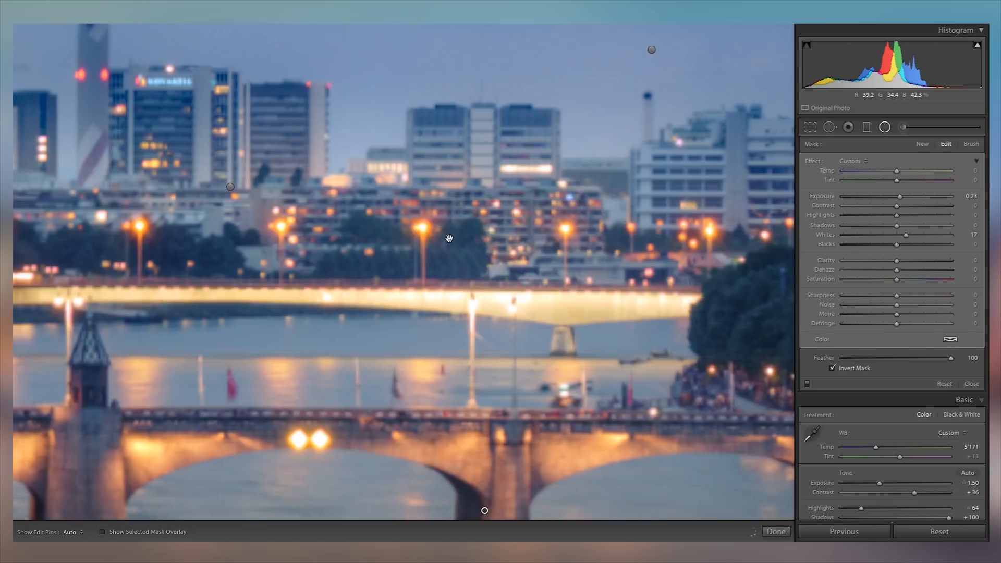
click(436, 288)
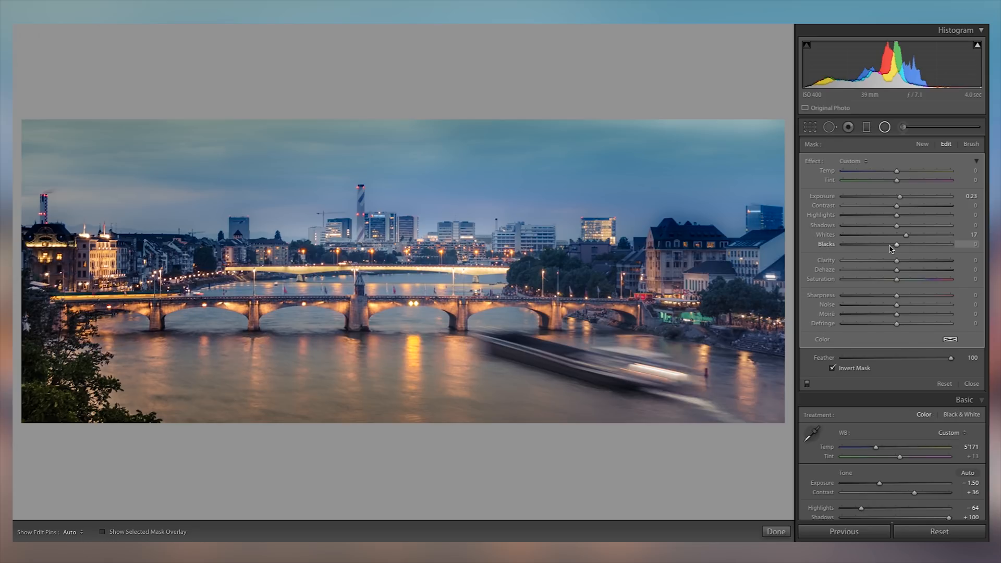
click(886, 129)
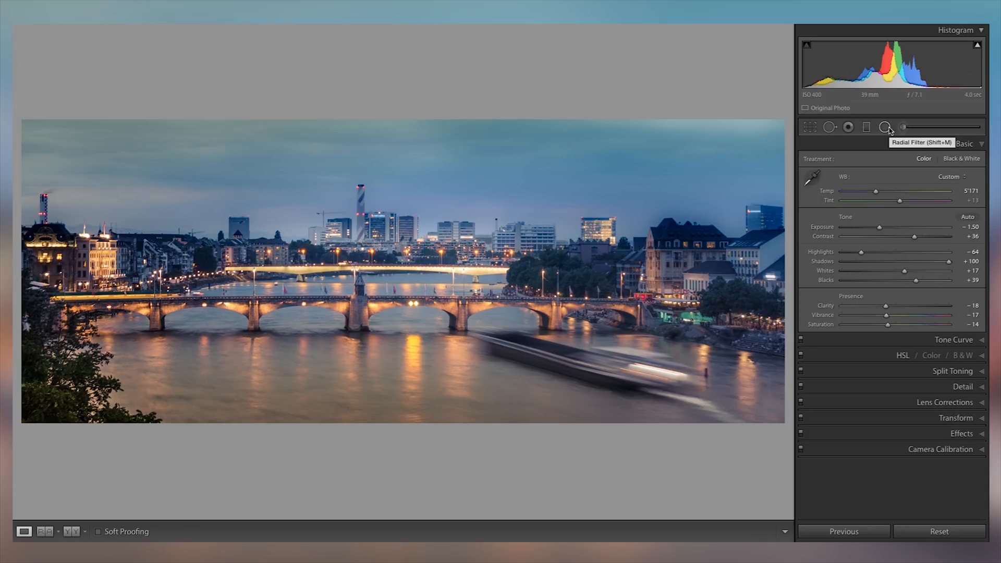
Prepare a new radial filter with Exposure 0.16, Shadows 13, Whites 51, Clarity −6 and a pale yellow tint of hue 55, saturation 22
click(885, 128)
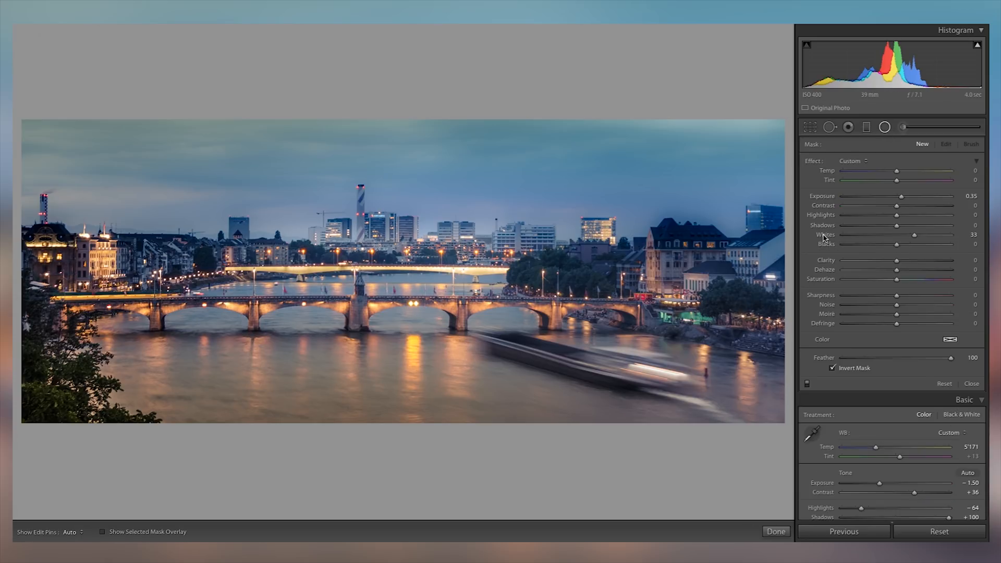
double_click(829, 200)
drag(897, 198, 901, 199)
drag(919, 236, 905, 226)
drag(900, 261, 897, 262)
click(950, 339)
drag(783, 369, 766, 376)
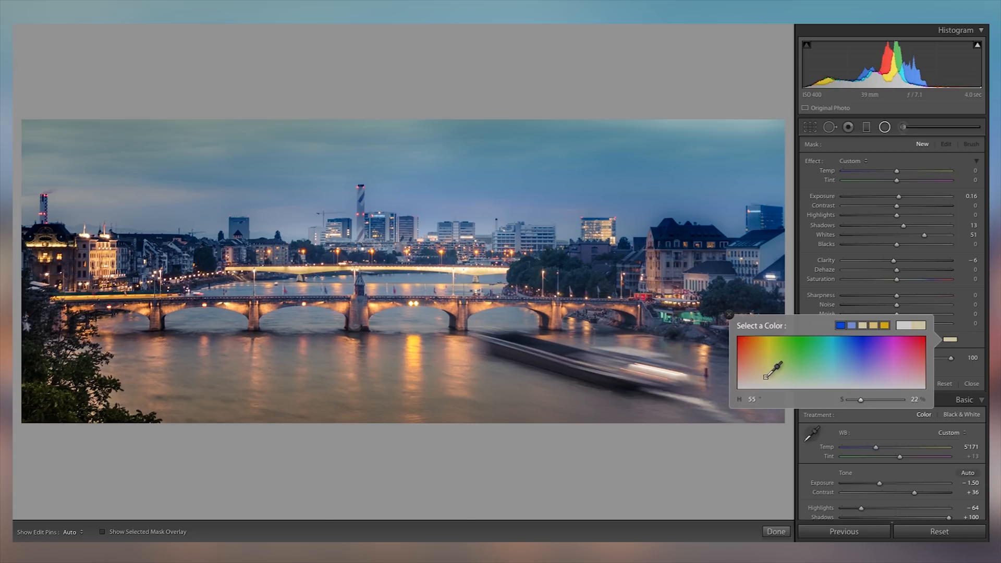
click(728, 315)
Draw a flat elliptical radial filter over the bridge's rightmost arch and set Temp 41, Contrast 35 and Whites 78
drag(555, 272, 602, 302)
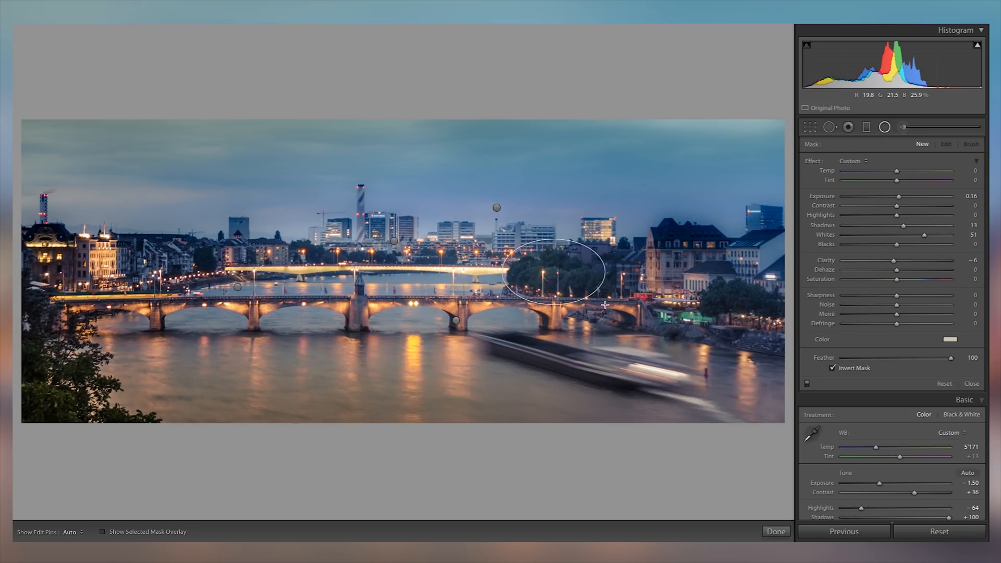
drag(935, 241, 939, 239)
drag(897, 206, 915, 210)
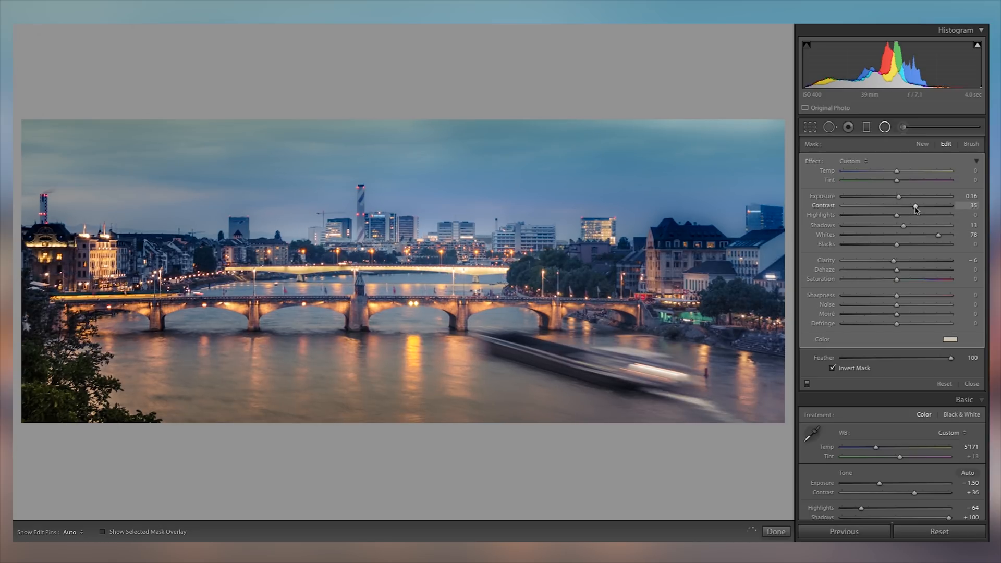
drag(897, 171, 919, 171)
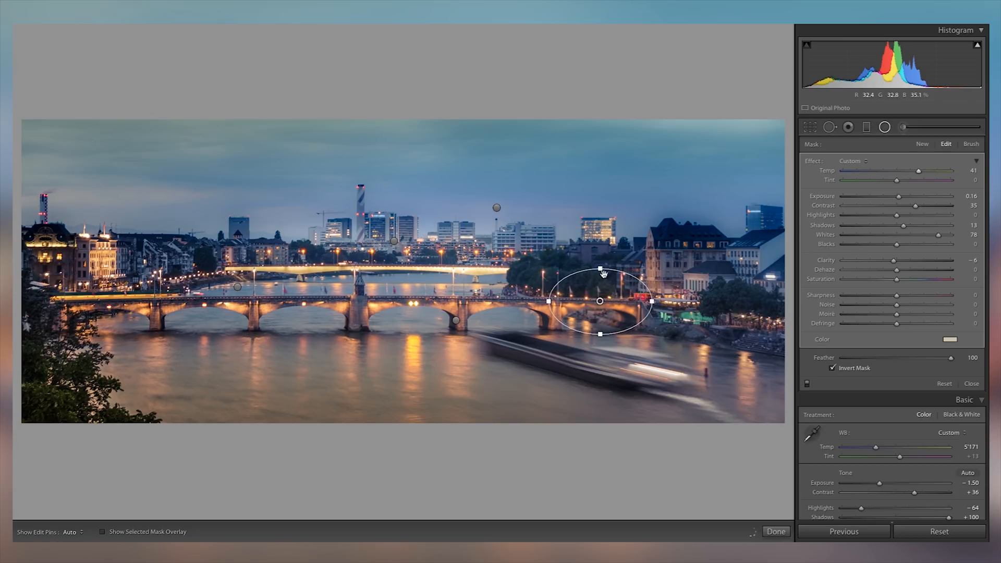
drag(599, 263, 602, 291)
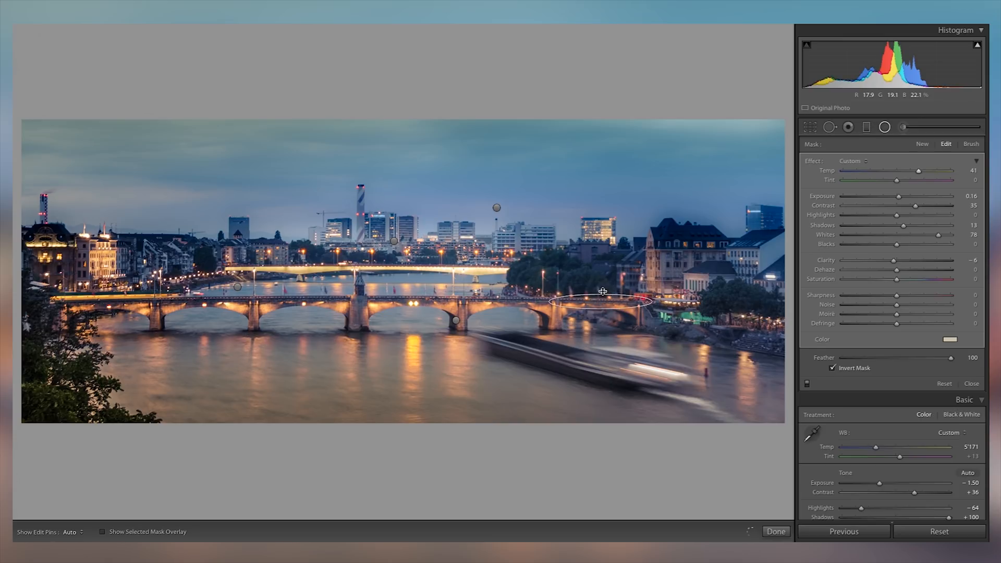
Duplicate the flat warm radial filter repeatedly and place the copies along the remaining bridge arches as far as the left bank
right_click(603, 301)
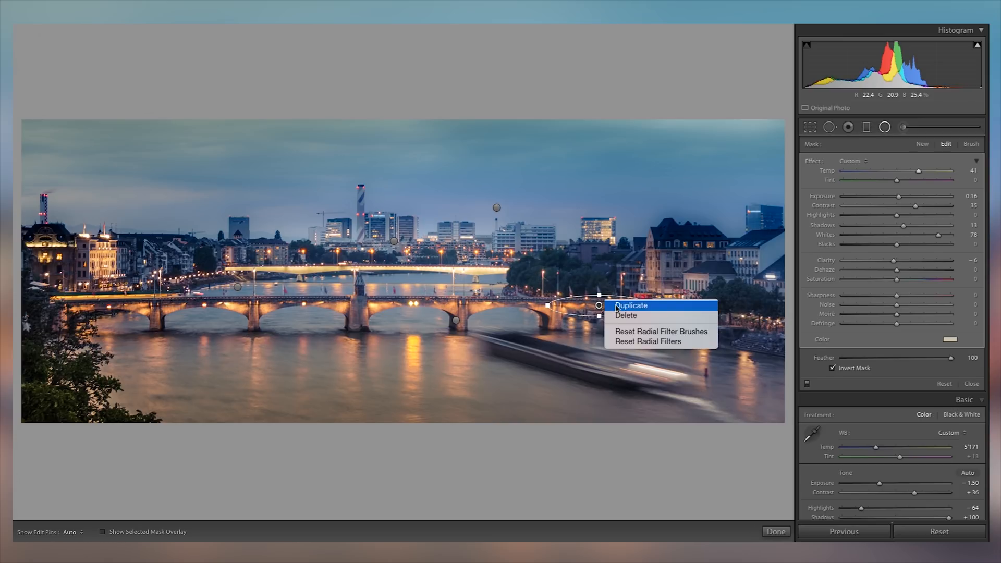
click(617, 306)
drag(612, 308, 515, 306)
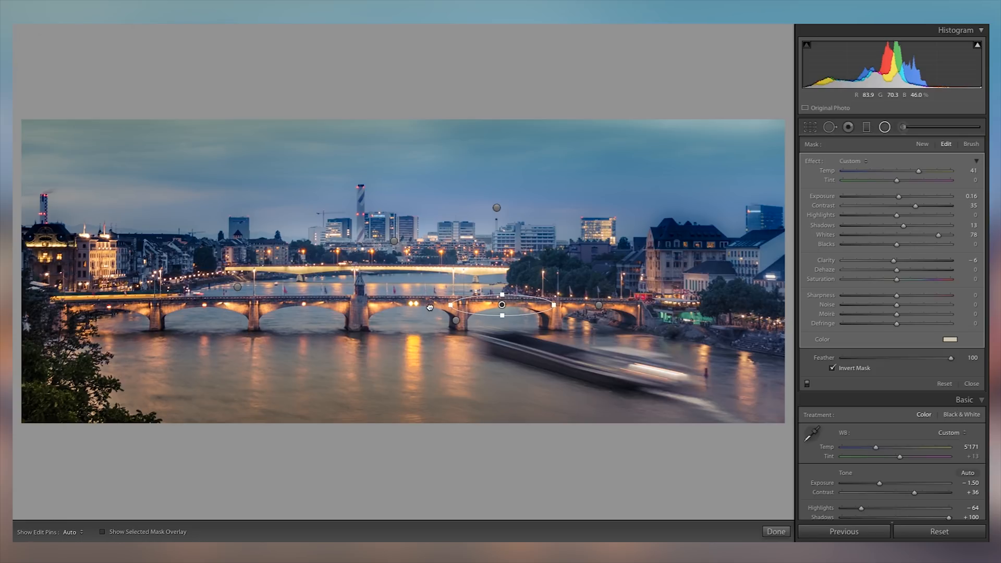
drag(554, 305, 448, 305)
right_click(449, 305)
click(464, 310)
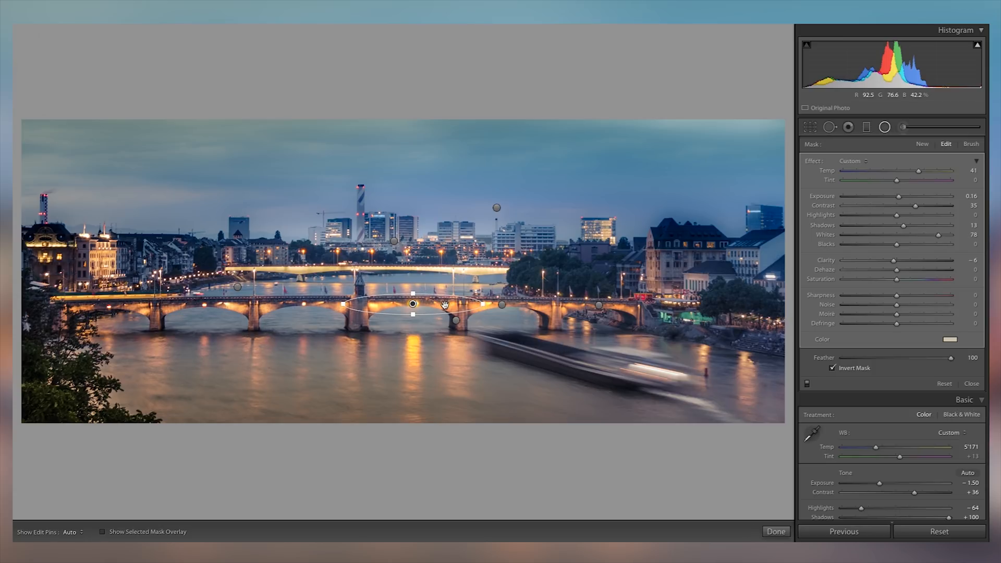
drag(332, 309, 212, 308)
right_click(325, 304)
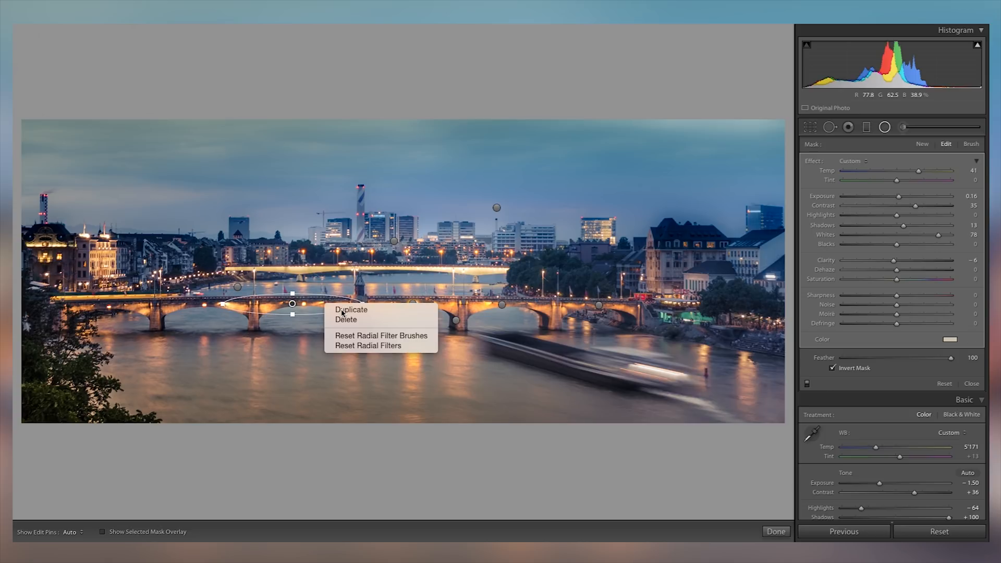
click(342, 311)
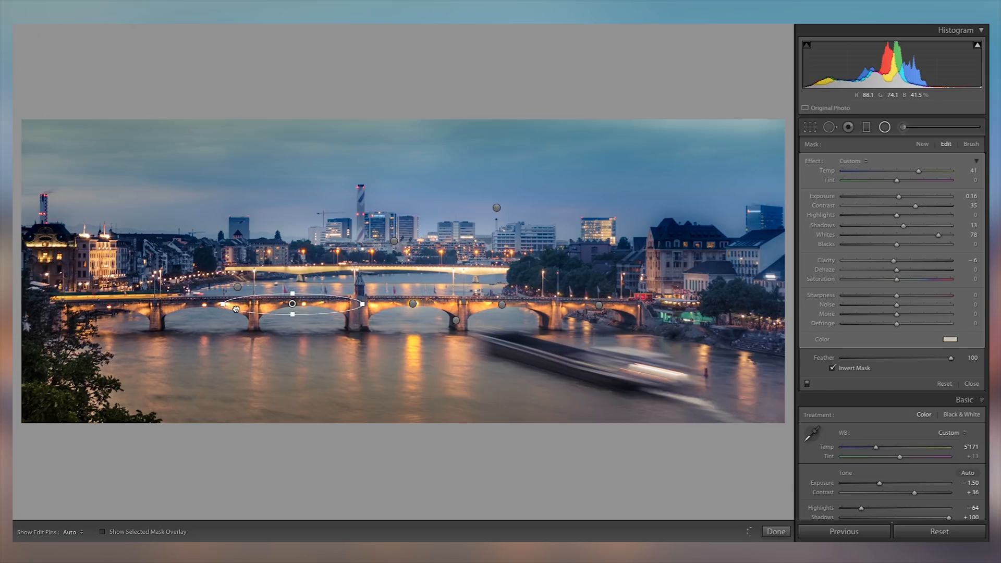
drag(236, 308, 51, 307)
Place an enlarged duplicate of the warm filter over the lit left-bank buildings, with Contrast −50 and Shadows 88
right_click(138, 306)
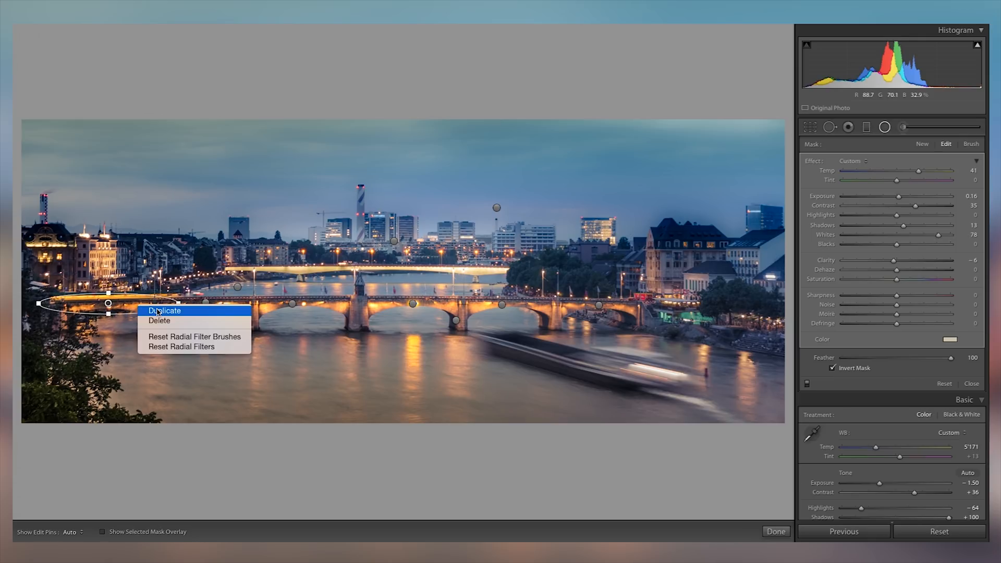
click(158, 311)
drag(112, 295, 88, 249)
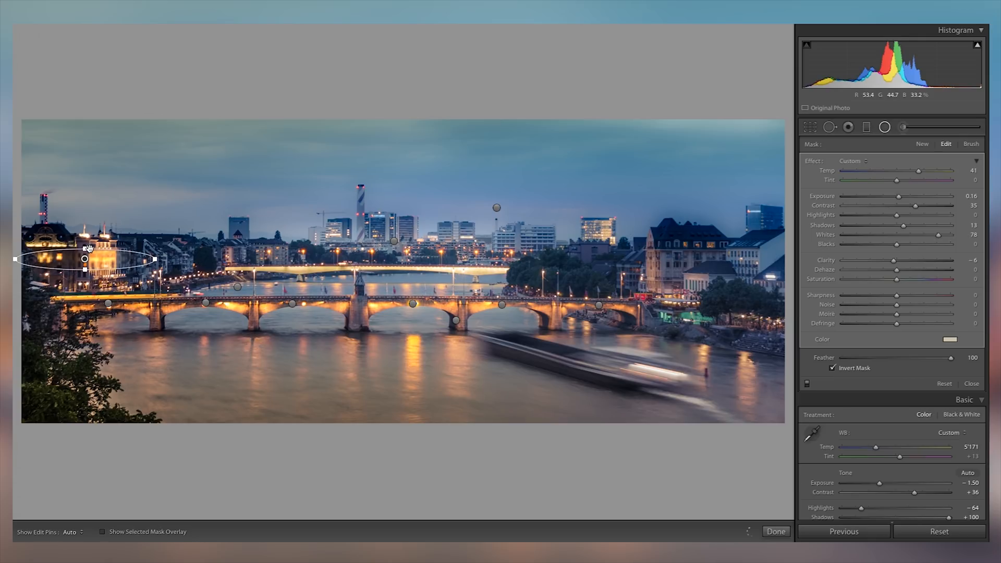
drag(890, 208, 945, 229)
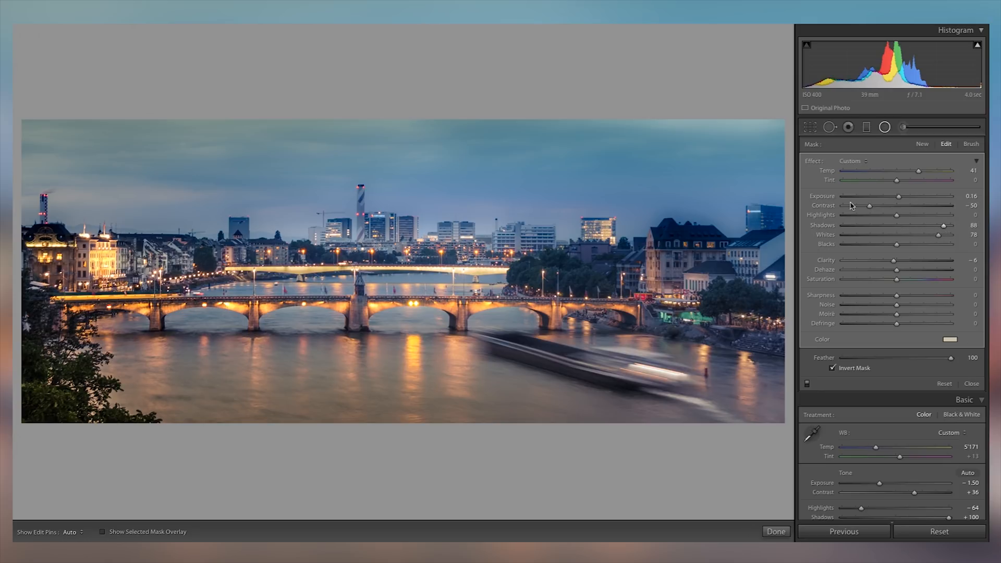
Duplicate the left-bank building filter onto the houses by the far bridge's left end, with Shadows 56 and Whites 38
right_click(146, 256)
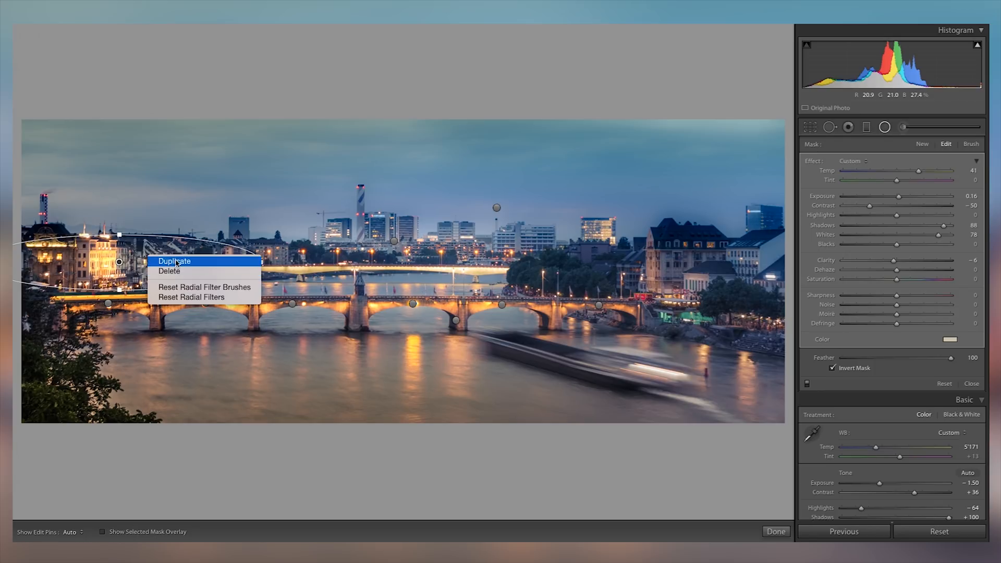
click(161, 263)
drag(161, 265, 297, 260)
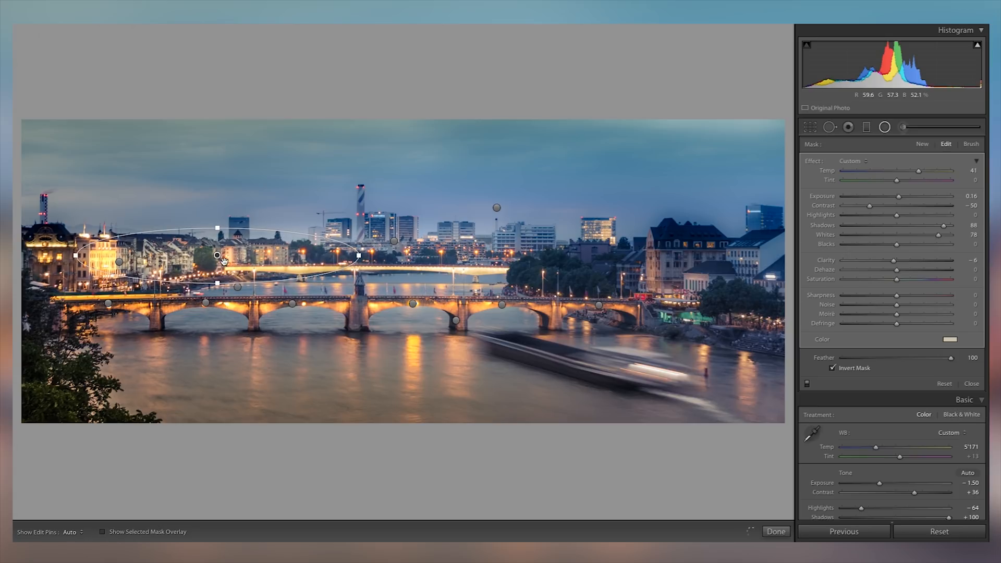
drag(942, 226, 918, 236)
Duplicate that filter onto the central skyline above the far bridge and set its Temp to 9
right_click(250, 253)
click(367, 260)
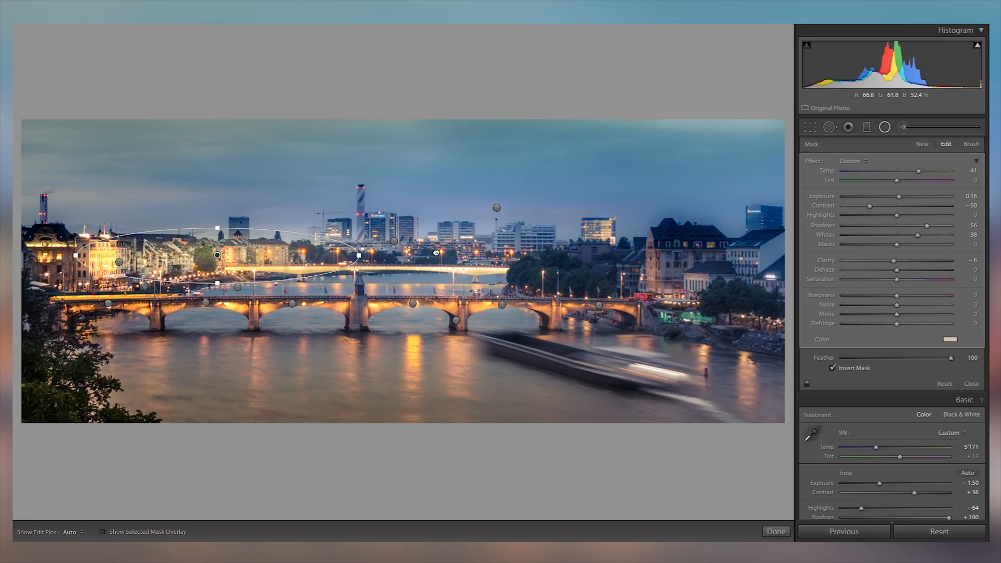
drag(287, 263, 472, 251)
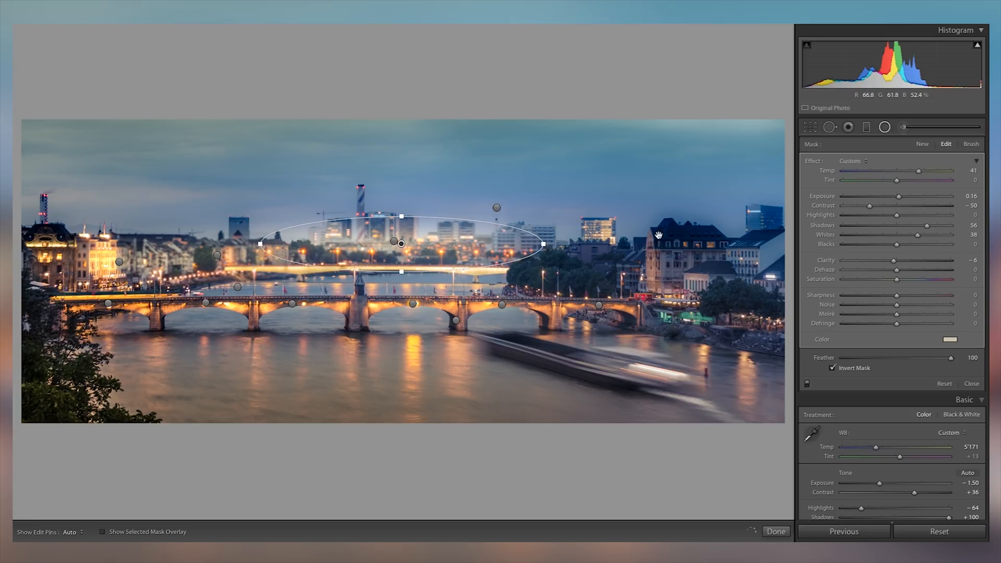
click(901, 171)
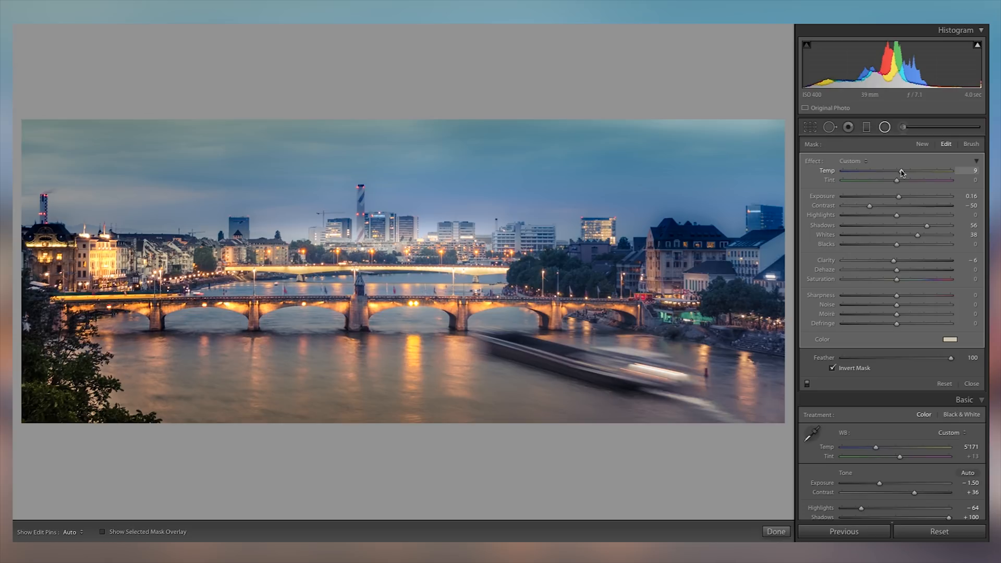
Adjust the central skyline filter to Contrast −8, Shadows 23 and Clarity −39
click(892, 206)
click(908, 225)
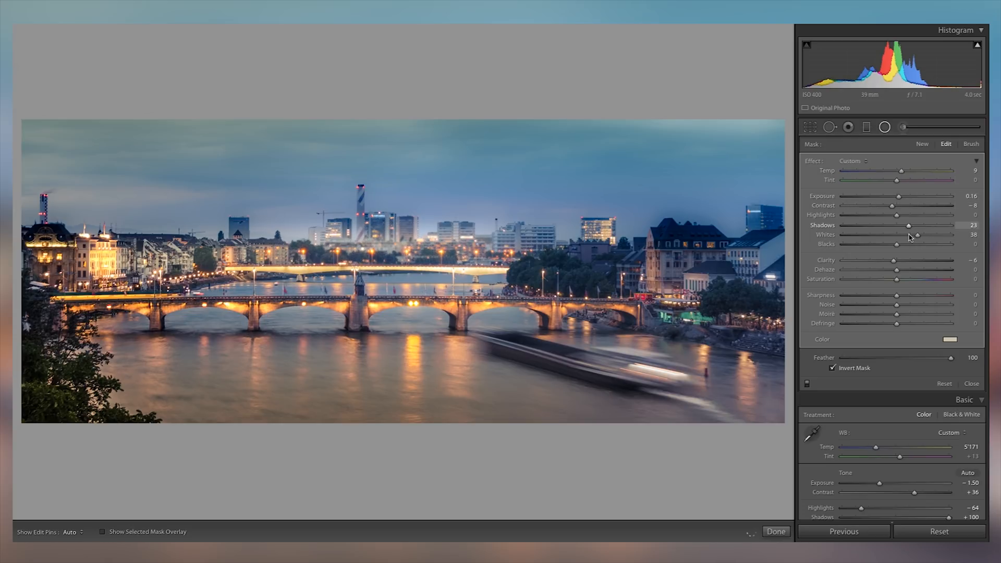
mouse_move(398, 239)
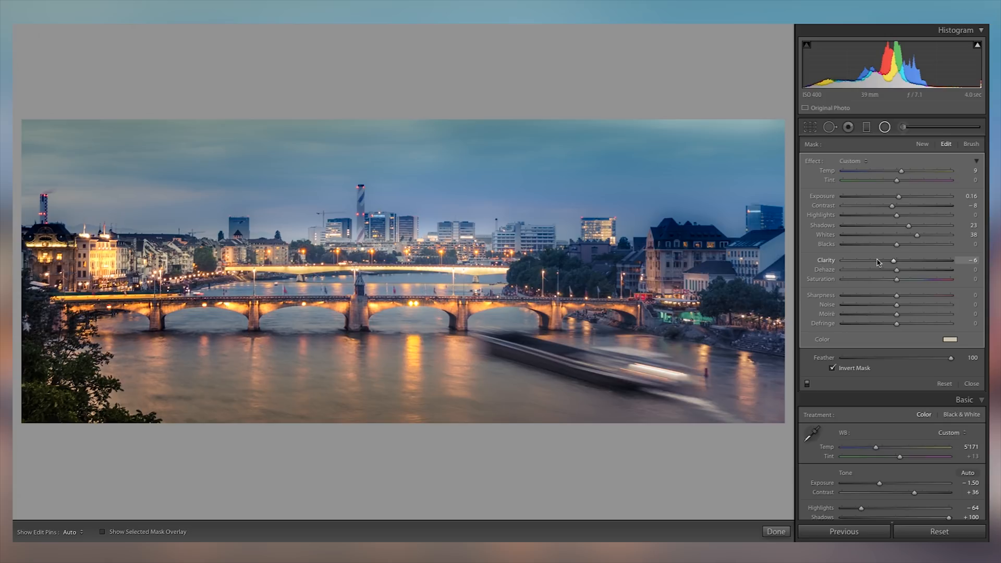
click(876, 260)
Duplicate the skyline filter onto the trees at the far bridge's right end, with Temp 21, Tint 2 and Saturation 87
right_click(410, 250)
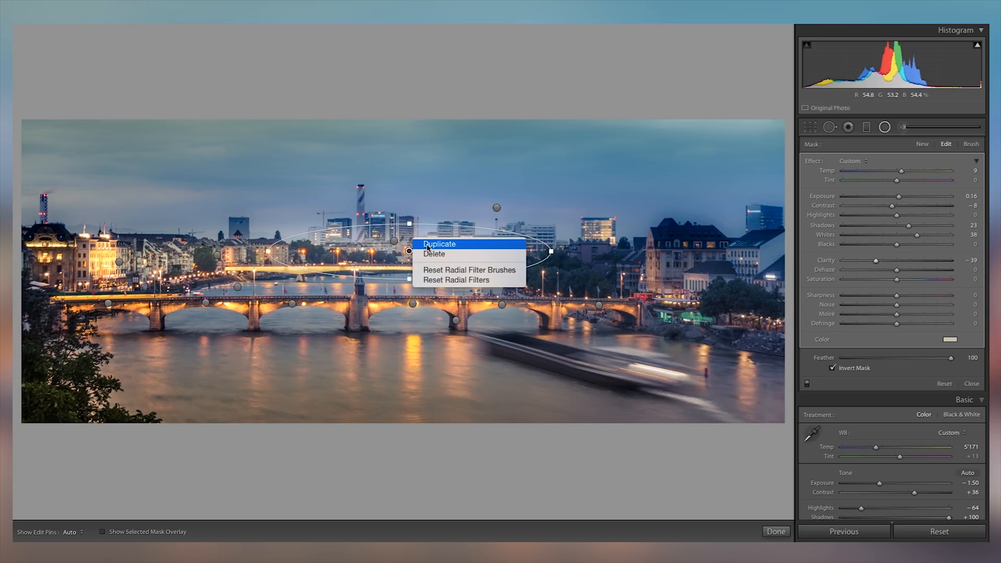
click(428, 245)
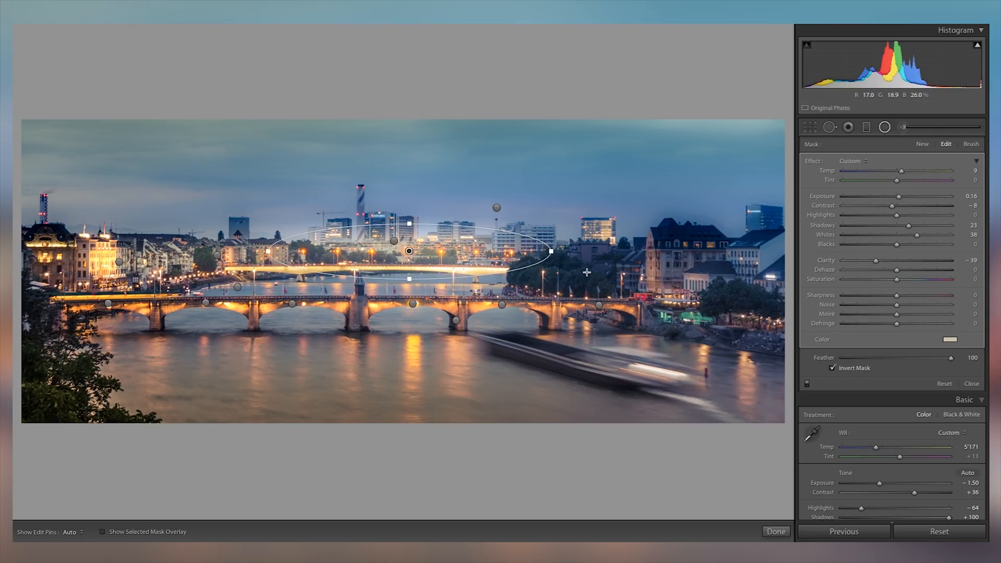
drag(500, 253, 627, 274)
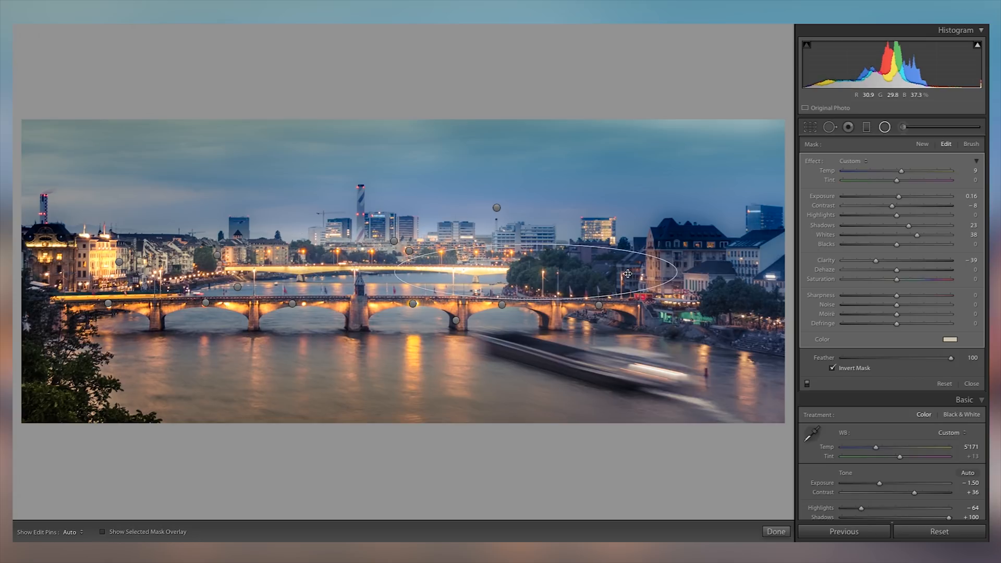
drag(897, 280, 924, 288)
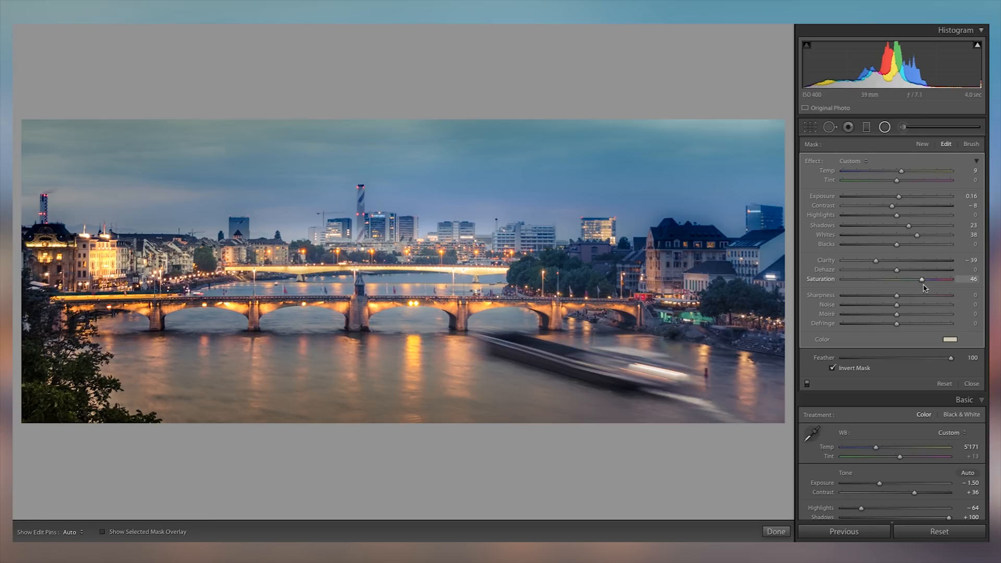
drag(901, 171, 900, 181)
click(942, 280)
Give the tree filter a pale green color tint with a hue of 112
click(950, 339)
click(798, 373)
drag(797, 373, 796, 377)
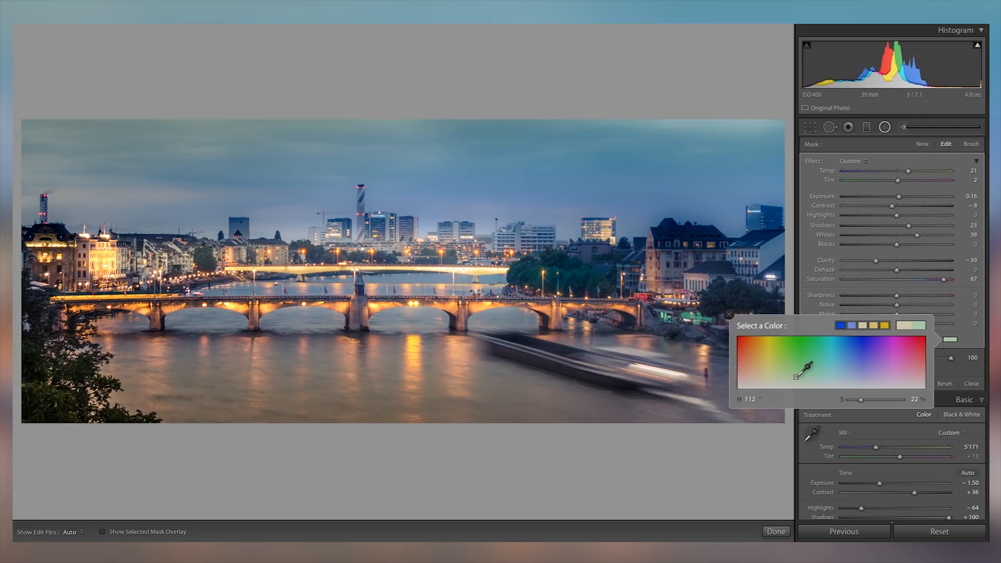
click(729, 315)
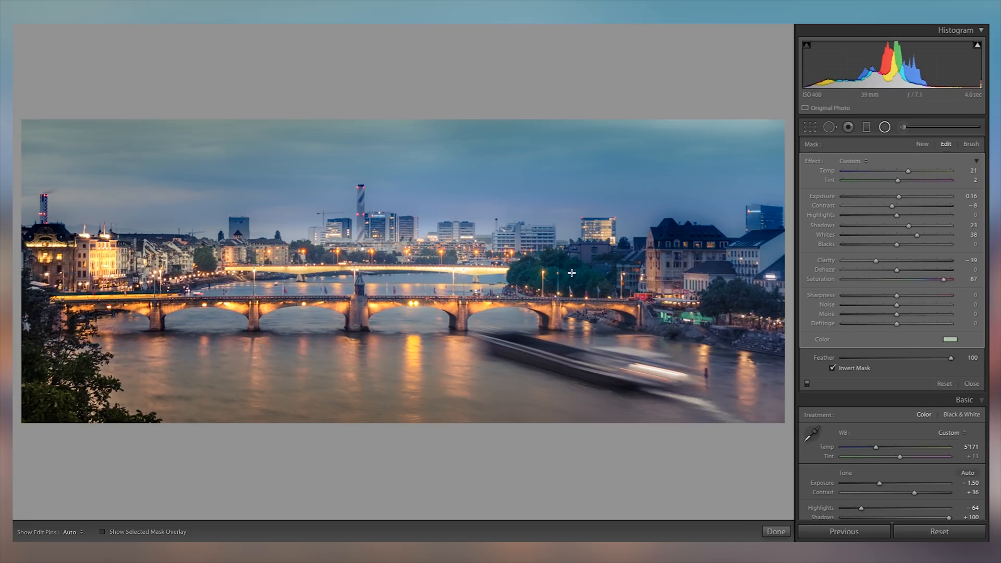
Duplicate the tree filter onto the low right-bank buildings, with Saturation 49 and a pale yellow color tint
right_click(547, 274)
click(535, 276)
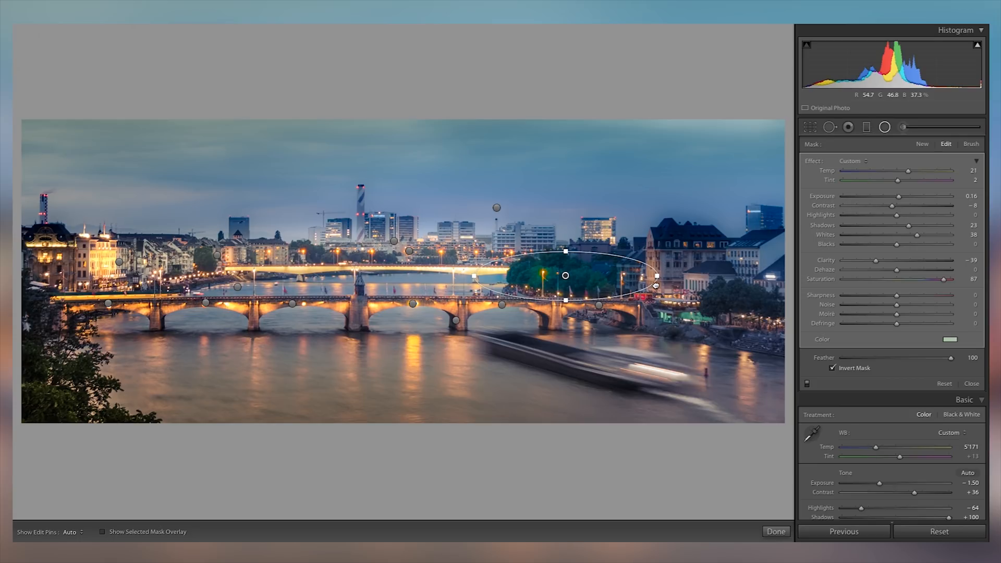
drag(536, 277, 681, 284)
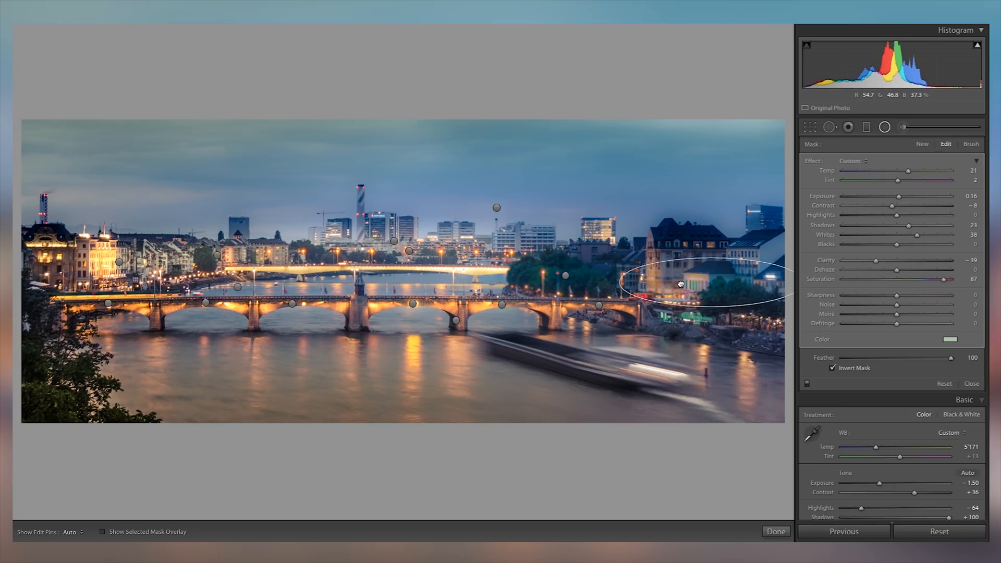
click(923, 280)
click(950, 339)
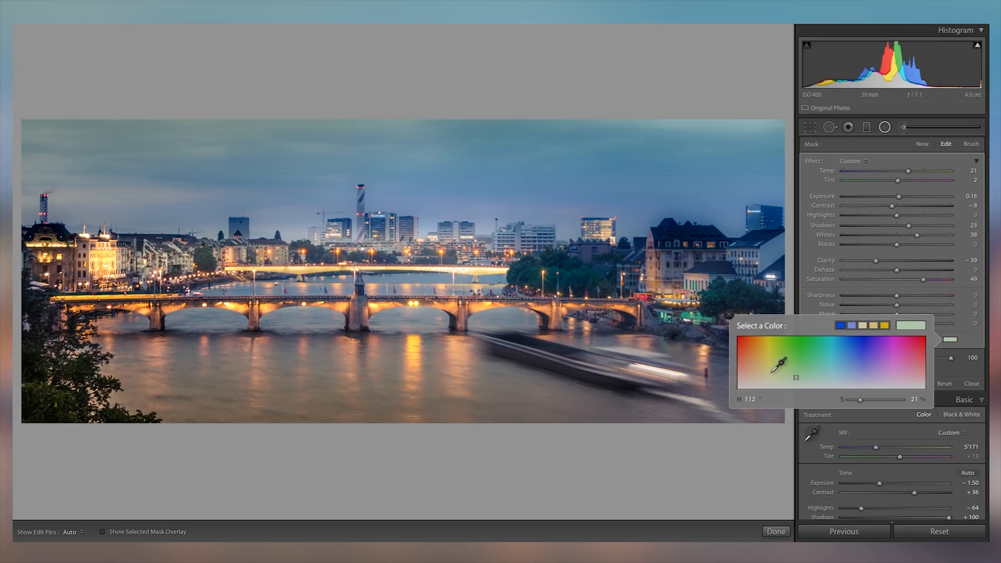
click(768, 379)
click(729, 314)
Duplicate the pale yellow filter twice, onto the tall right-bank buildings and onto the houses between them and the trees
right_click(671, 300)
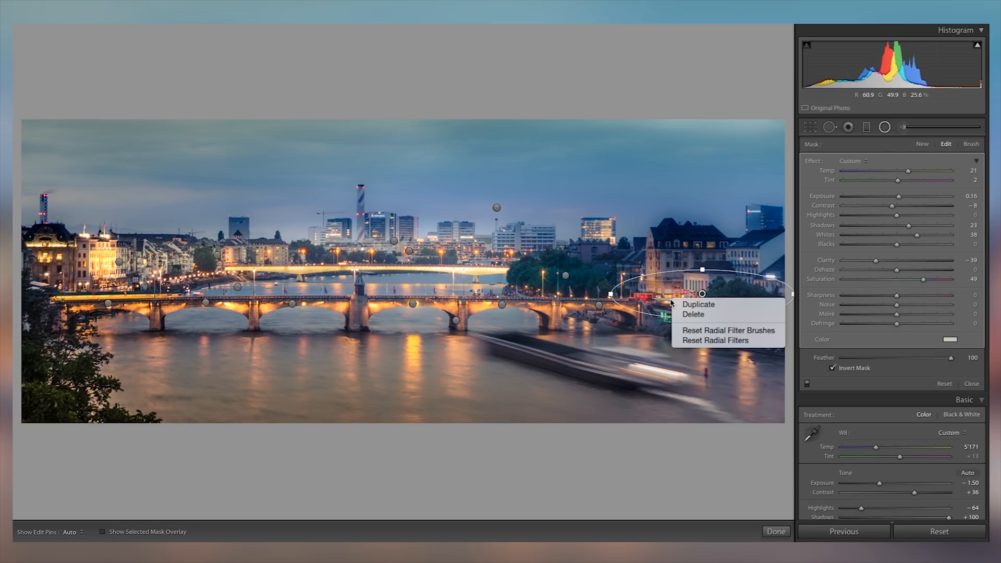
click(699, 305)
drag(687, 302, 716, 253)
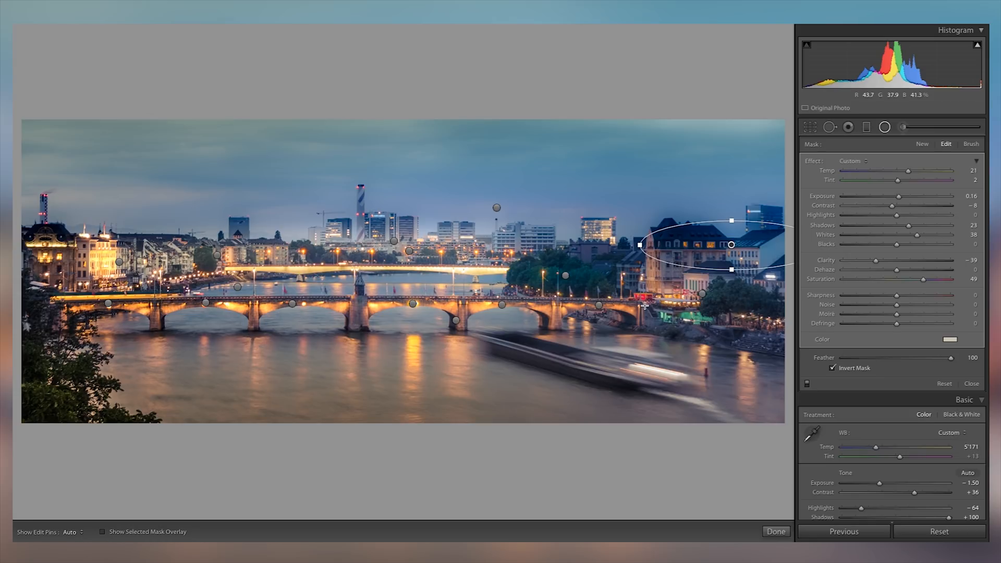
right_click(698, 245)
click(712, 253)
drag(712, 252, 620, 271)
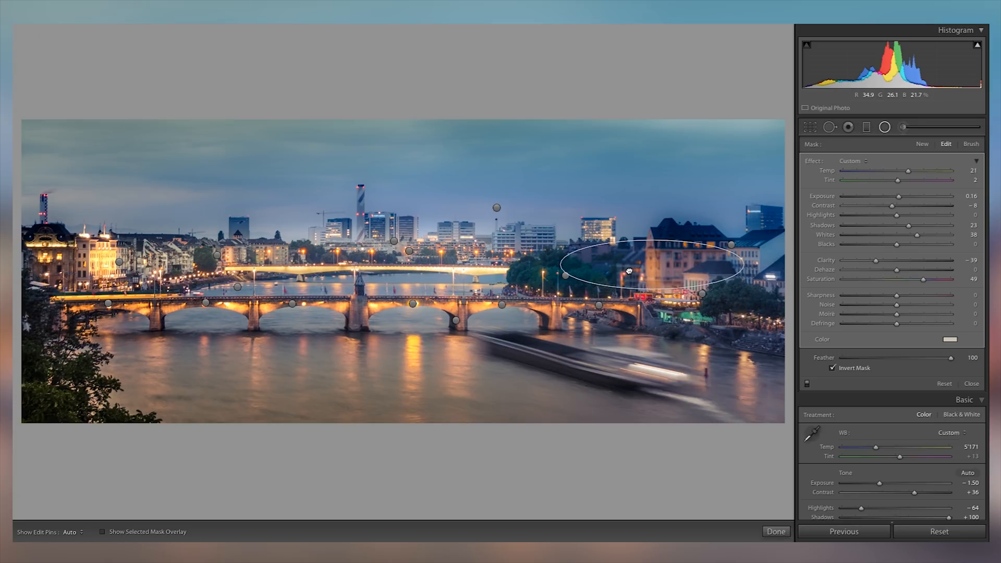
Duplicate the green tree filter onto the trees along the right bank
right_click(564, 274)
click(583, 280)
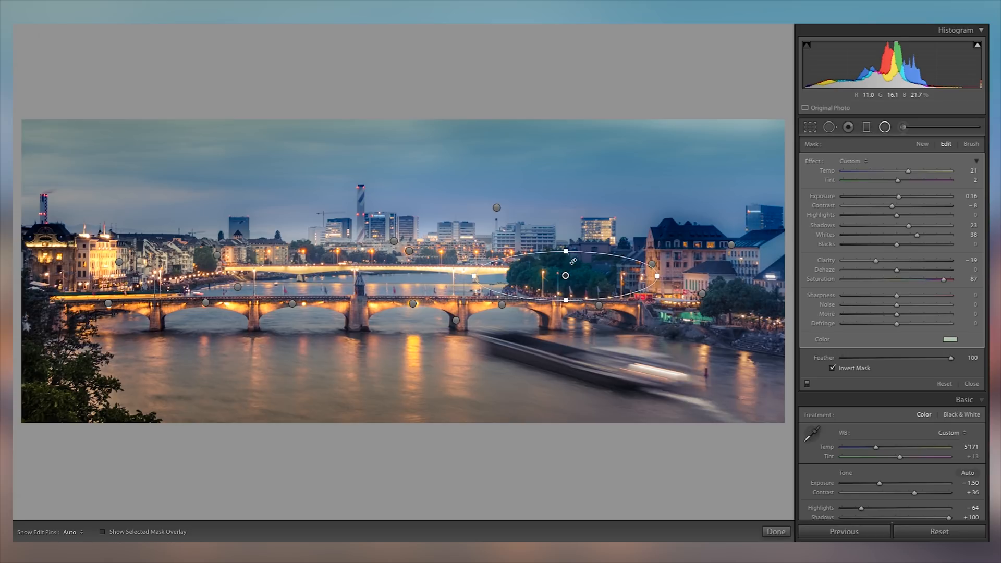
drag(576, 268, 762, 293)
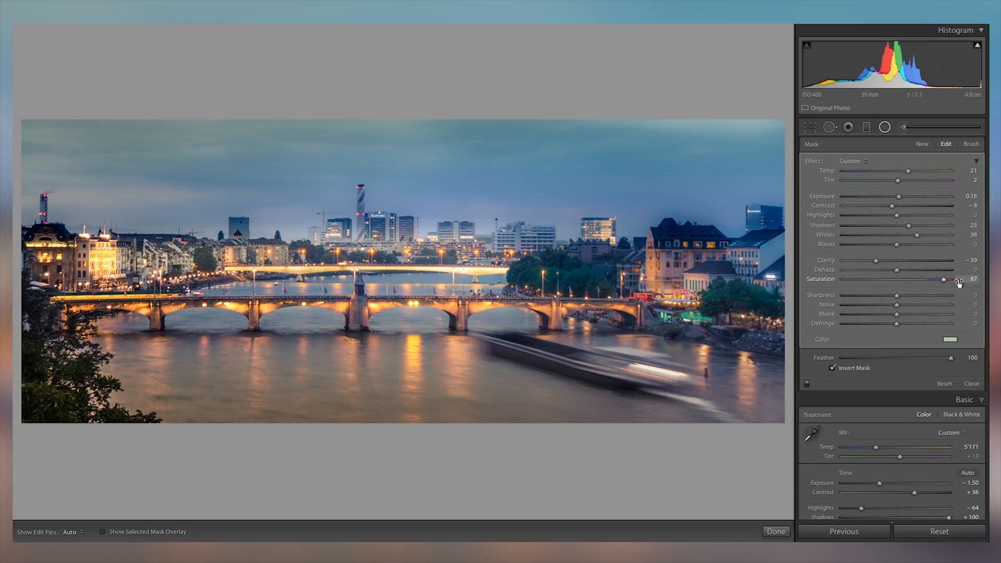
Prepare a new radial filter with Exposure, Shadows, Whites and Clarity reset to zero and the color tint removed
click(923, 145)
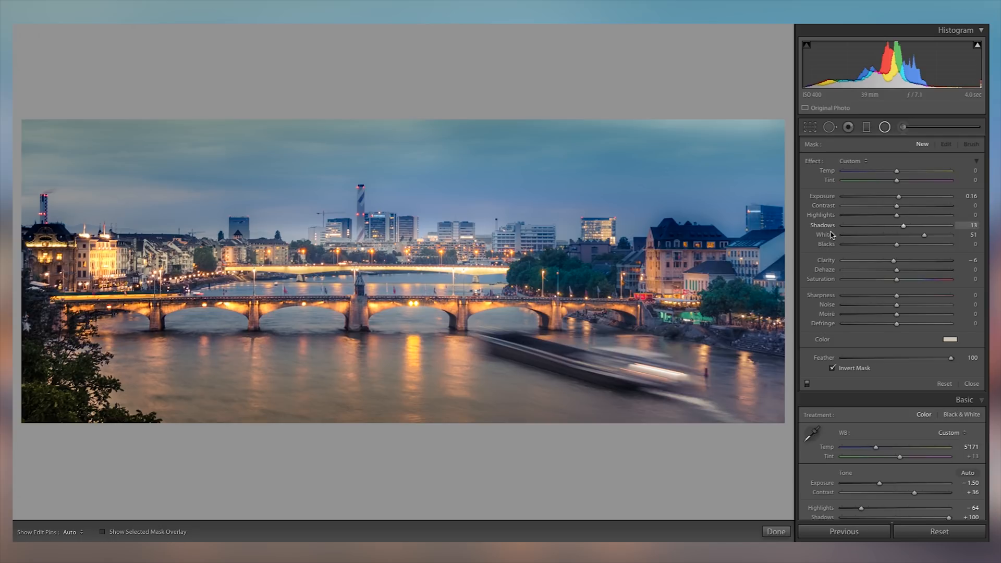
double_click(831, 236)
double_click(831, 229)
double_click(823, 198)
double_click(825, 261)
click(948, 340)
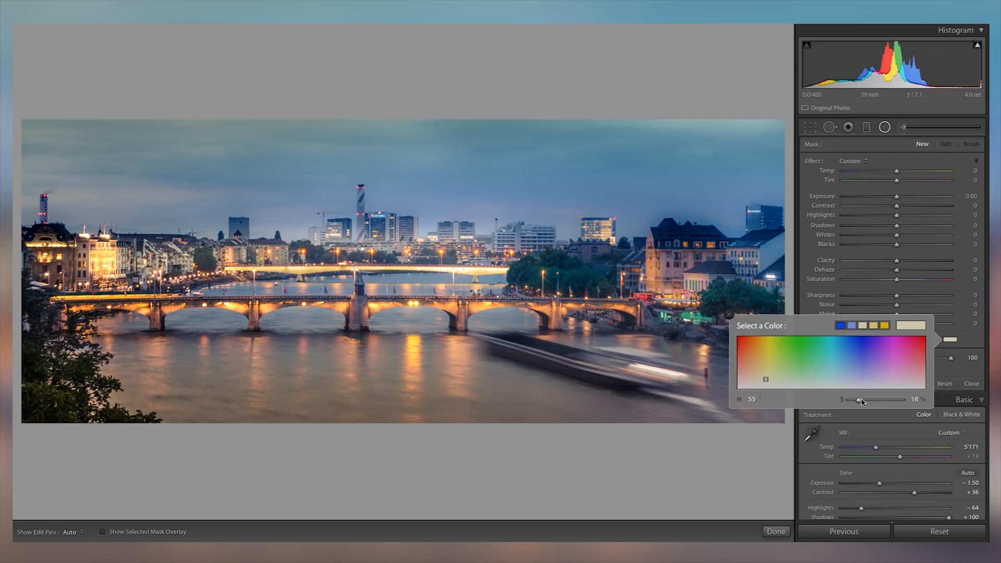
click(729, 315)
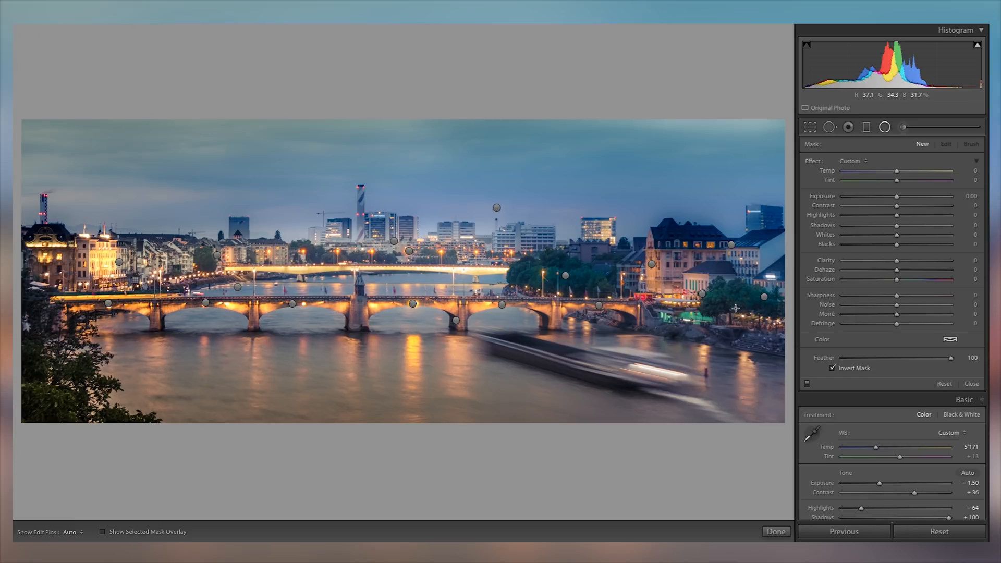
Draw a long, flat radial filter along the far bridge and set its Exposure to −0.08
drag(432, 261, 529, 269)
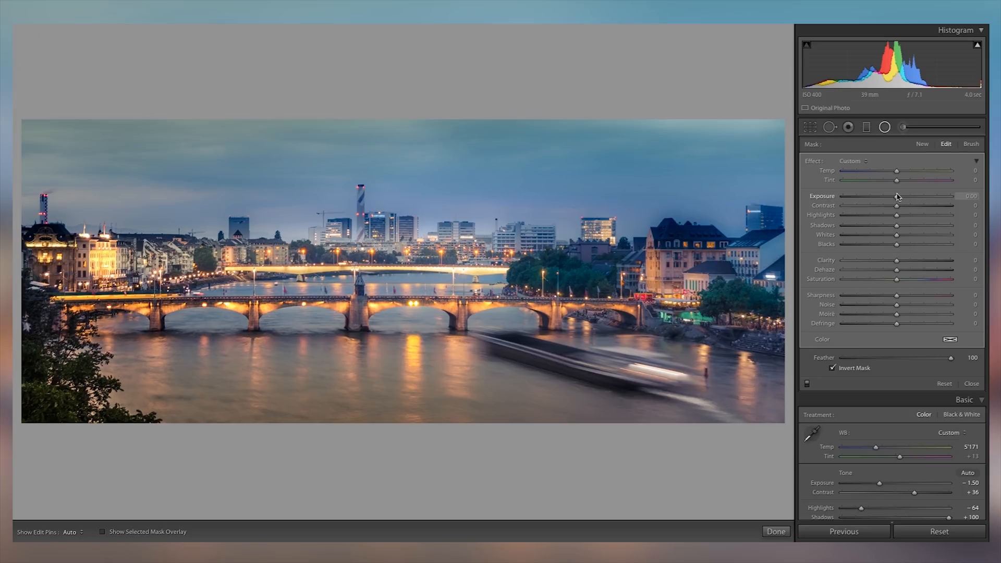
drag(896, 196, 814, 193)
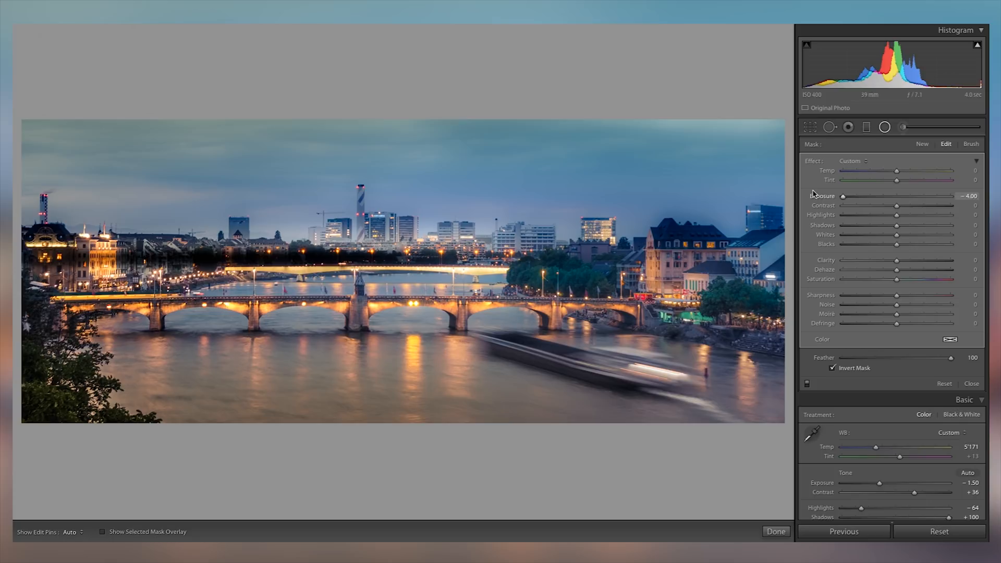
drag(311, 261, 423, 262)
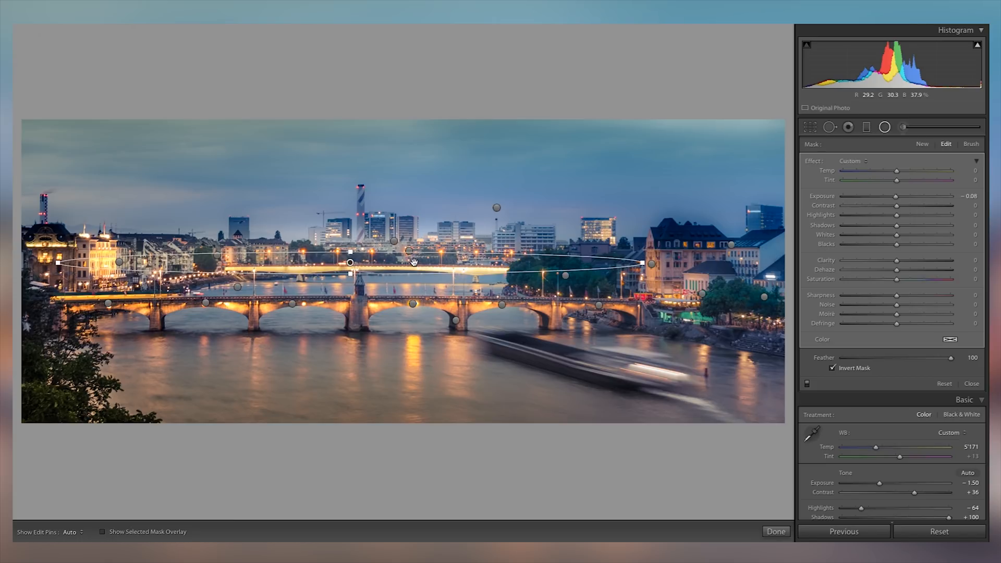
Inspect the far bridge area up close, then shift the flat filter slightly up and right and adjust its height
key(z)
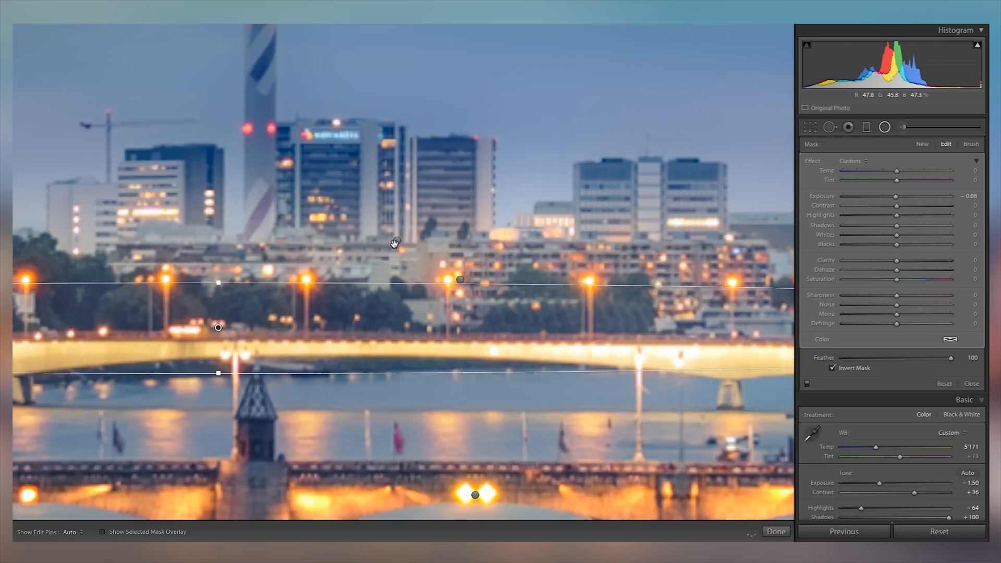
click(81, 532)
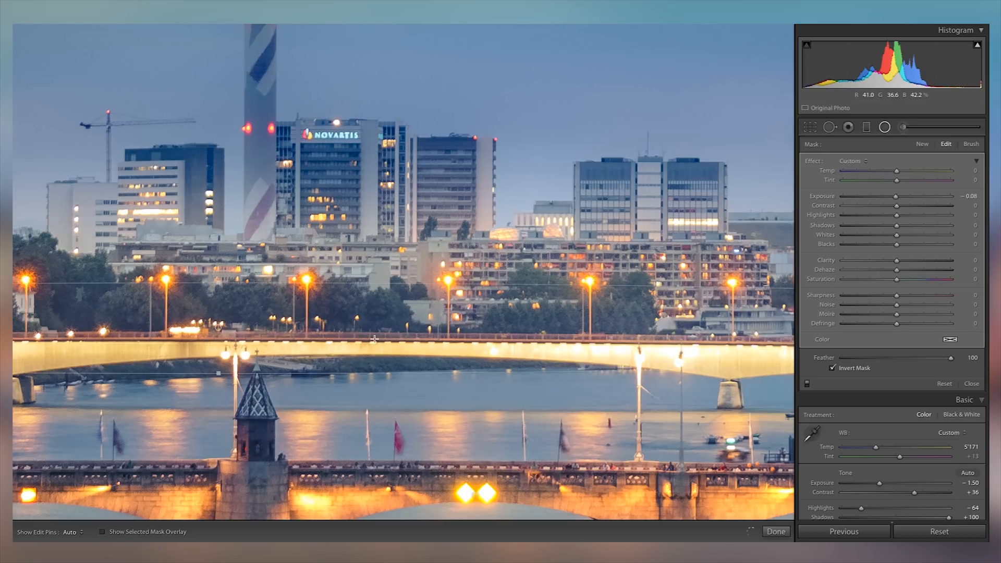
key(z)
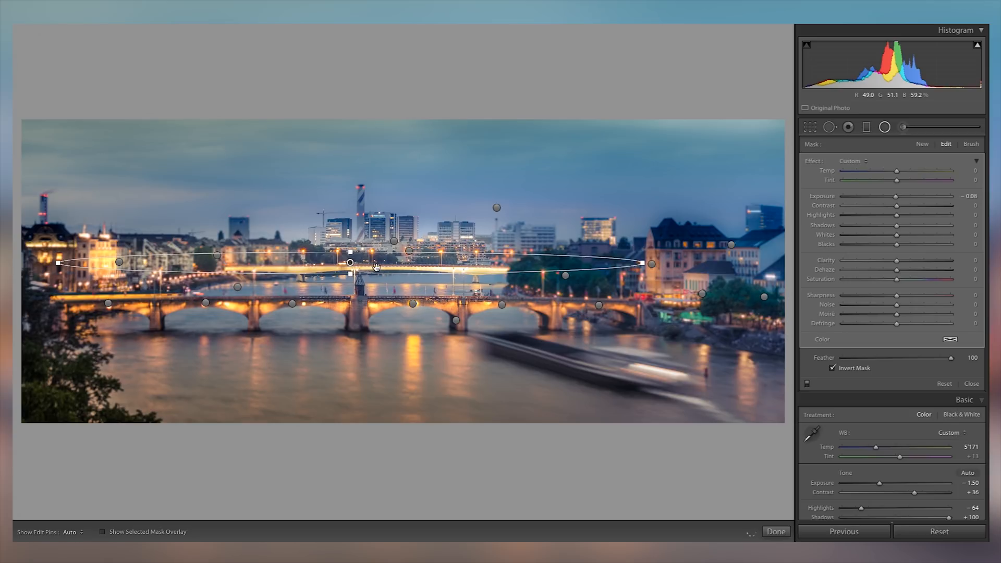
click(409, 256)
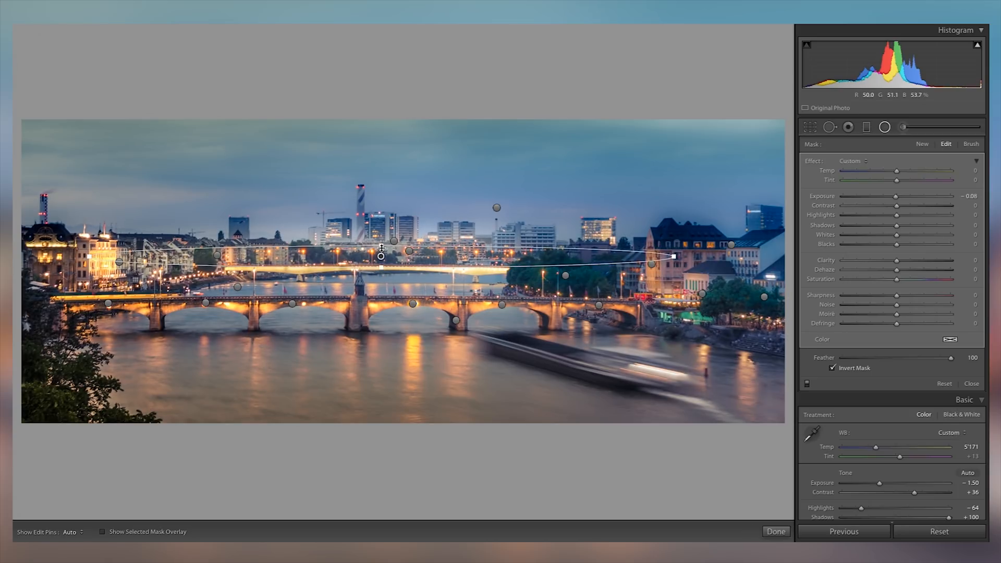
drag(381, 248, 382, 250)
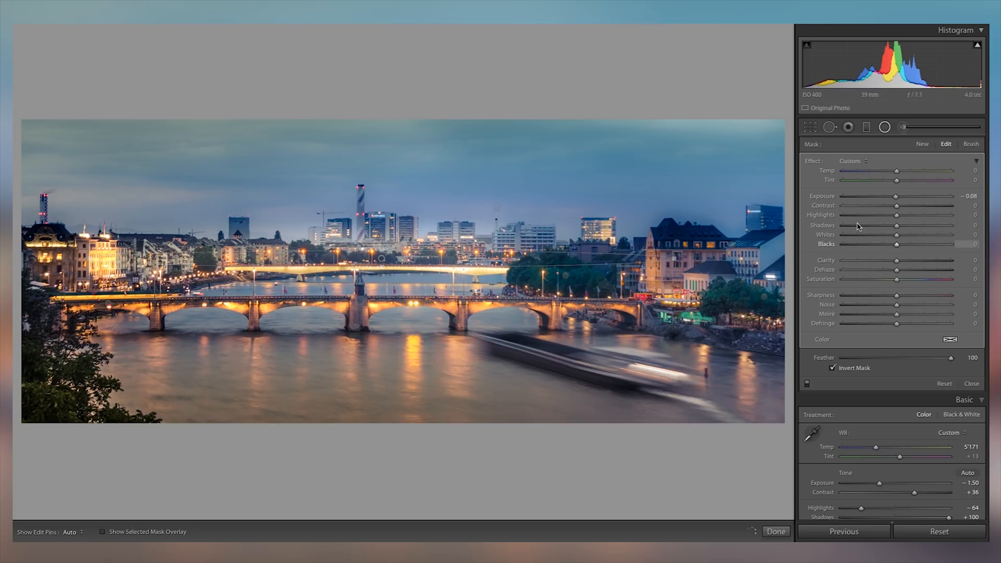
Darken the far bridge filter to Exposure −0.47, trying Blacks −18 and resetting it
drag(895, 196, 885, 197)
drag(897, 244, 888, 245)
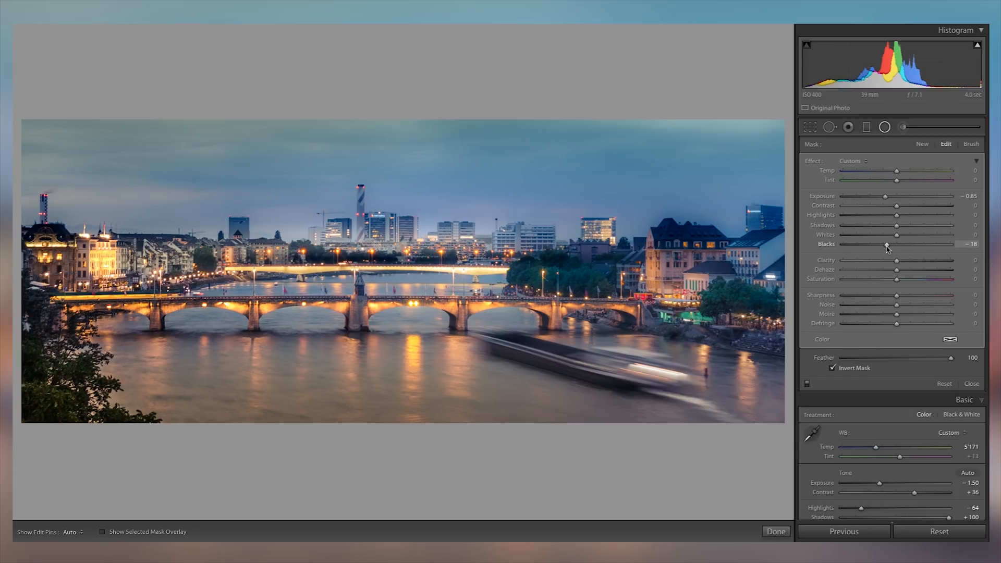
double_click(887, 245)
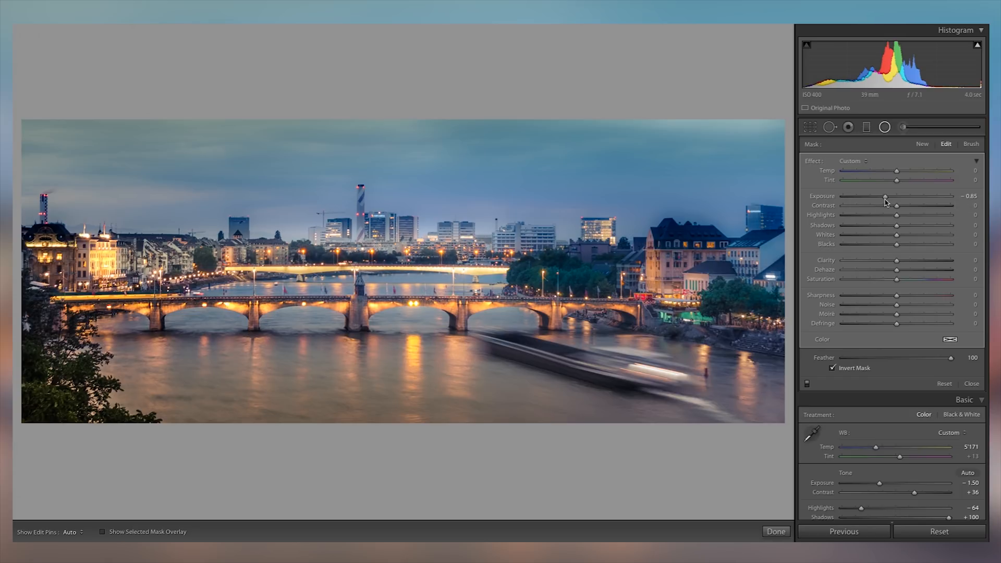
drag(885, 198, 890, 199)
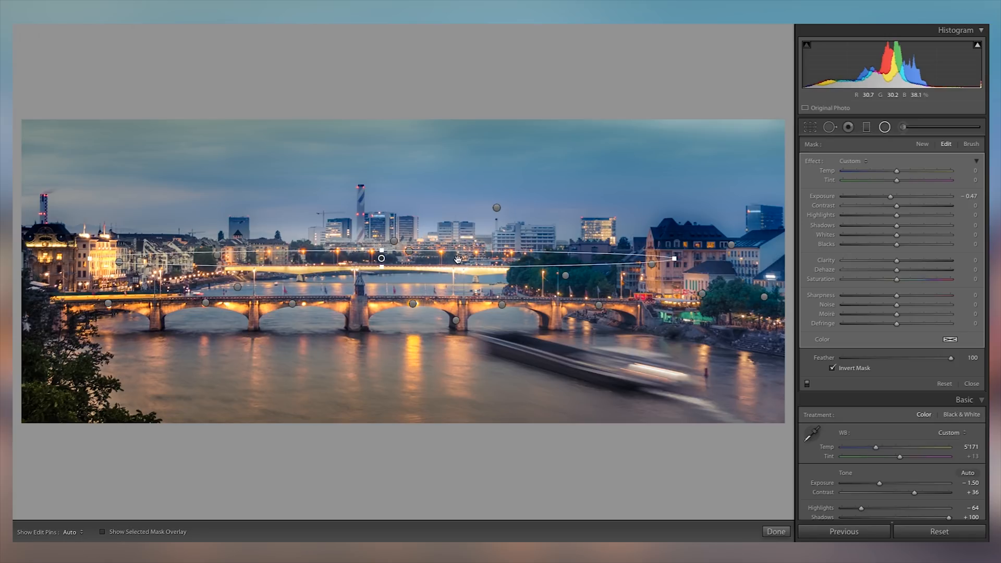
Duplicate the darkening filter just above the near bridge and along the waterline beneath its arches, making the lower copy taller
drag(458, 259, 457, 291)
right_click(457, 291)
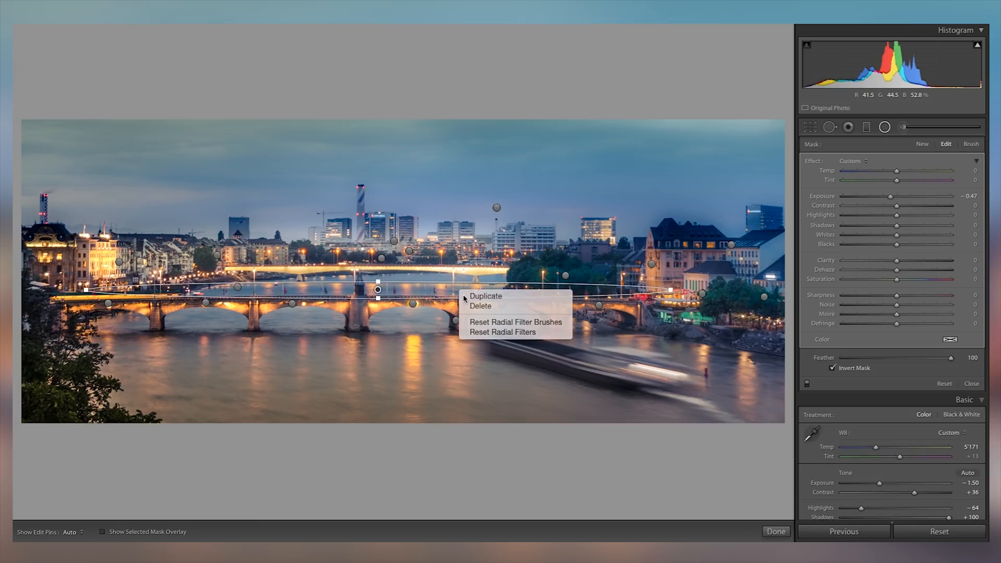
click(485, 296)
drag(455, 295, 437, 337)
right_click(436, 336)
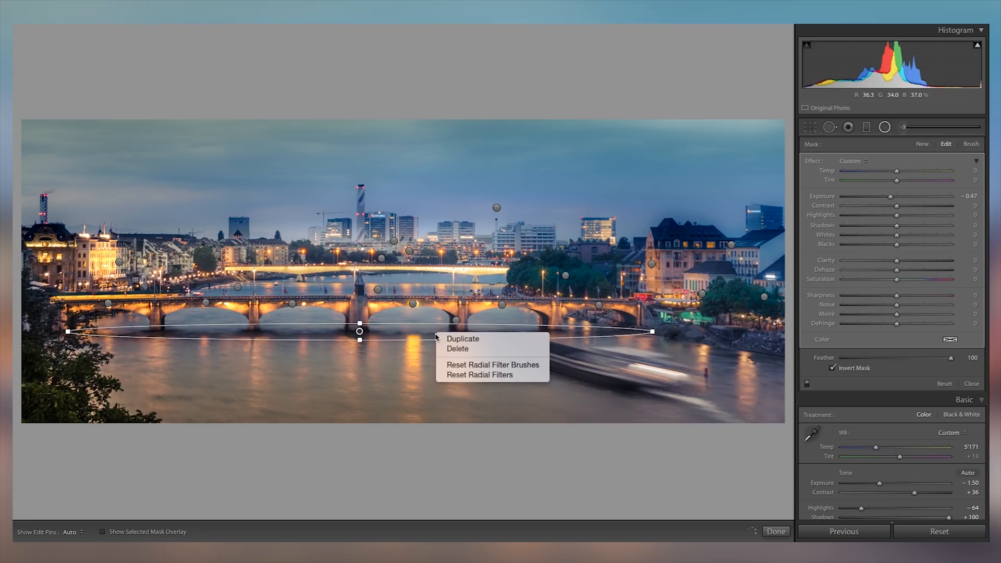
click(459, 339)
Duplicate the waterline filter onto the right-bank shoreline, shortening and tilting it to follow the embankment
right_click(385, 338)
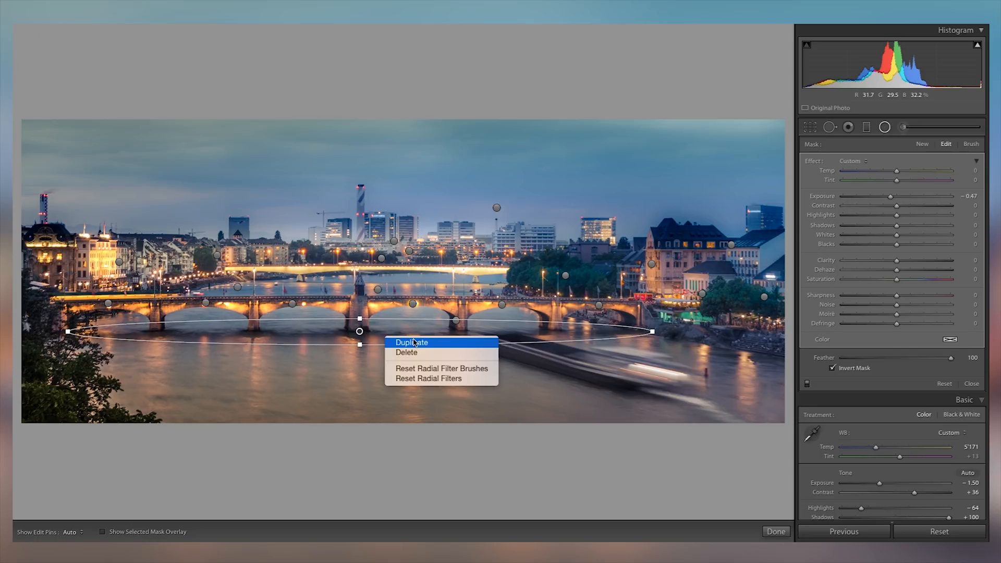
click(413, 342)
drag(360, 331, 602, 321)
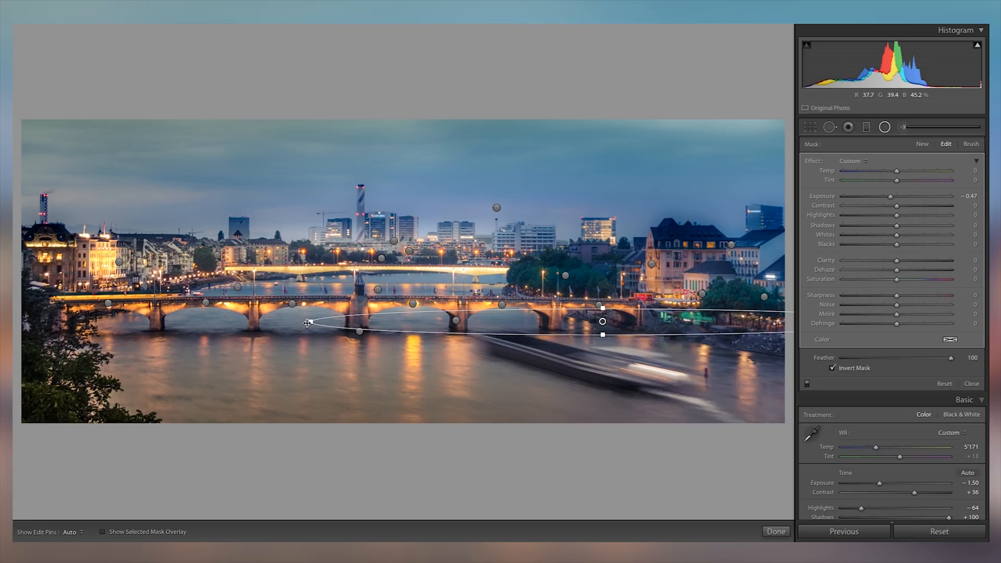
drag(308, 323, 748, 315)
drag(743, 314, 748, 315)
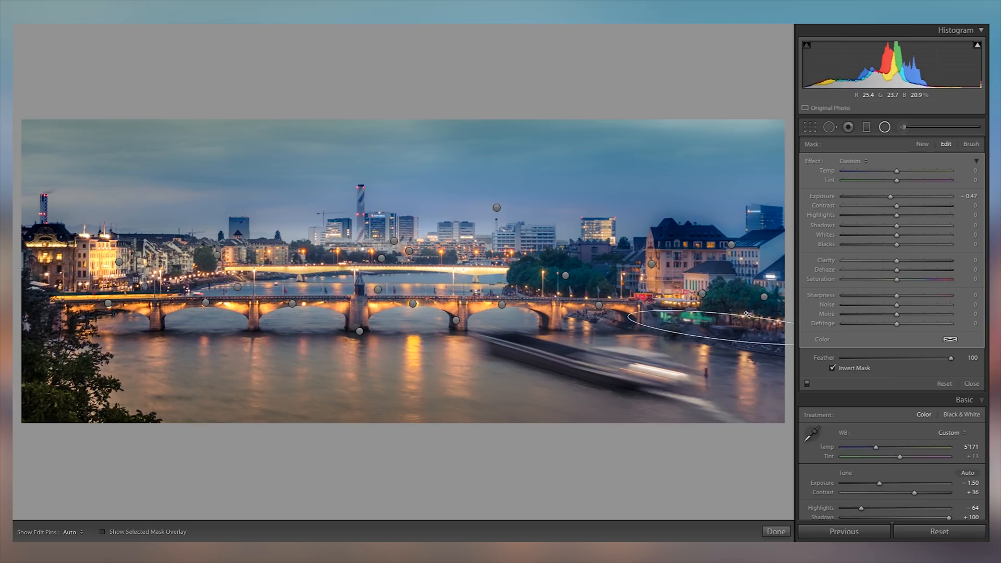
Lower the right-bank shoreline filter onto the embankment and darken it to Exposure −1.04 and Blacks −9
drag(747, 314, 748, 334)
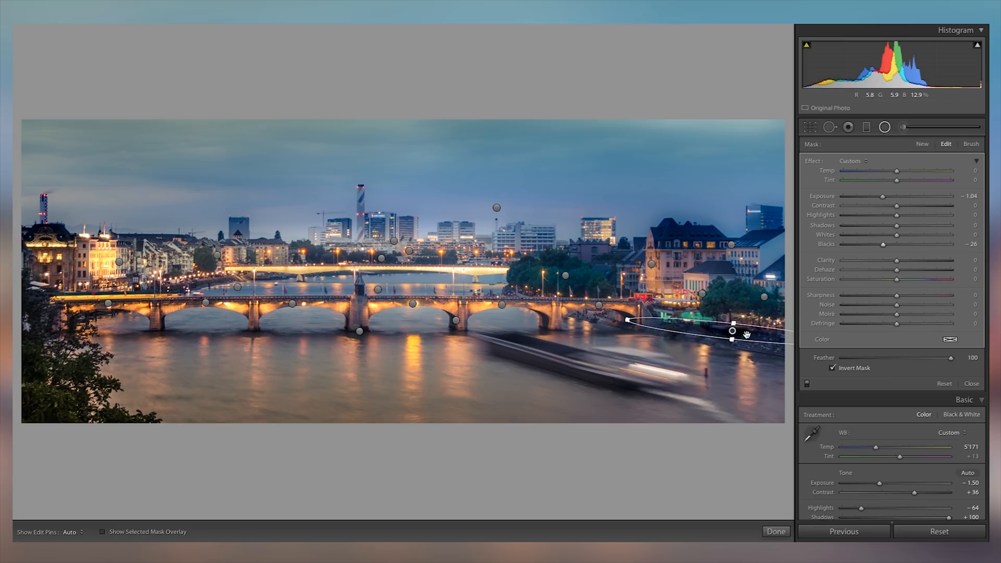
click(892, 244)
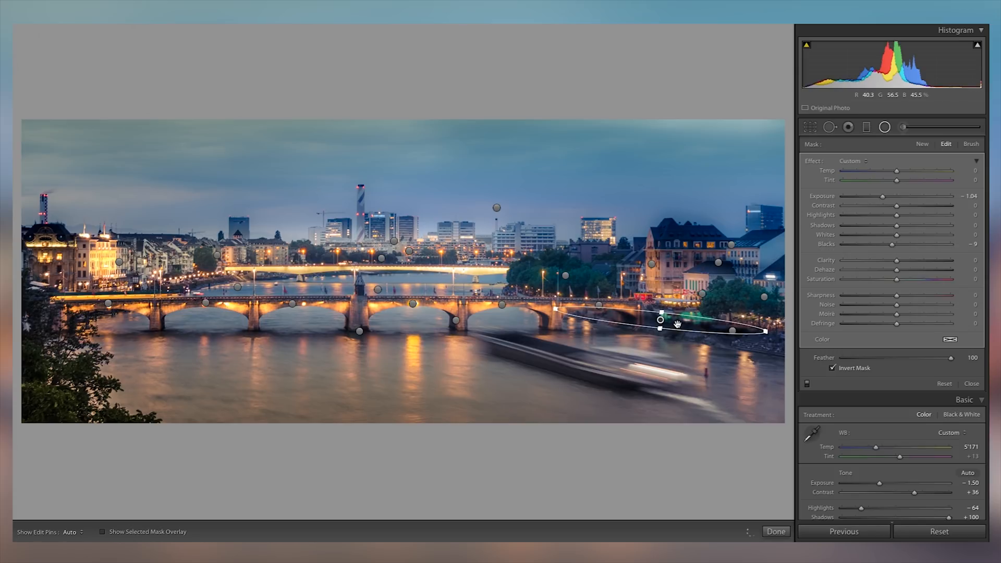
Duplicate the shoreline filter onto the trees behind the near bridge at Exposure −0.82, and place another copy on the left bank
right_click(678, 322)
click(685, 328)
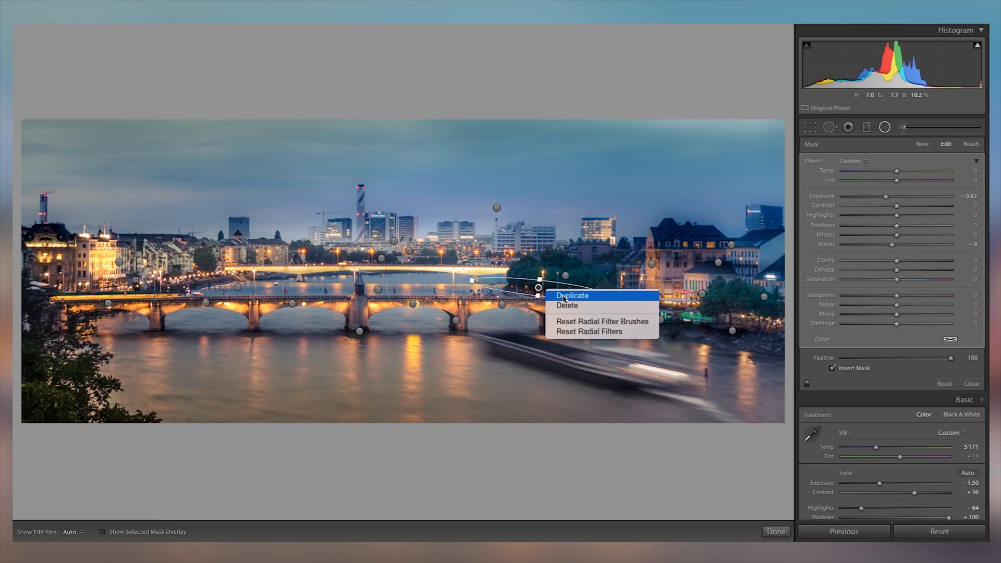
click(563, 296)
drag(561, 285, 178, 245)
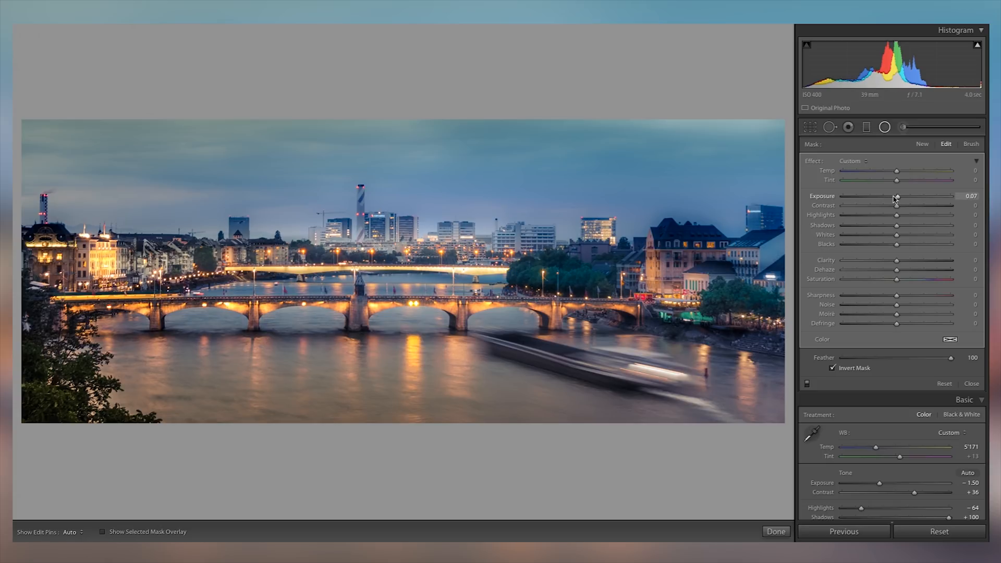
Darken a small tilted radial filter on the riverside trees to Exposure −0.31 and Blacks −21
drag(895, 197, 892, 197)
drag(896, 244, 884, 244)
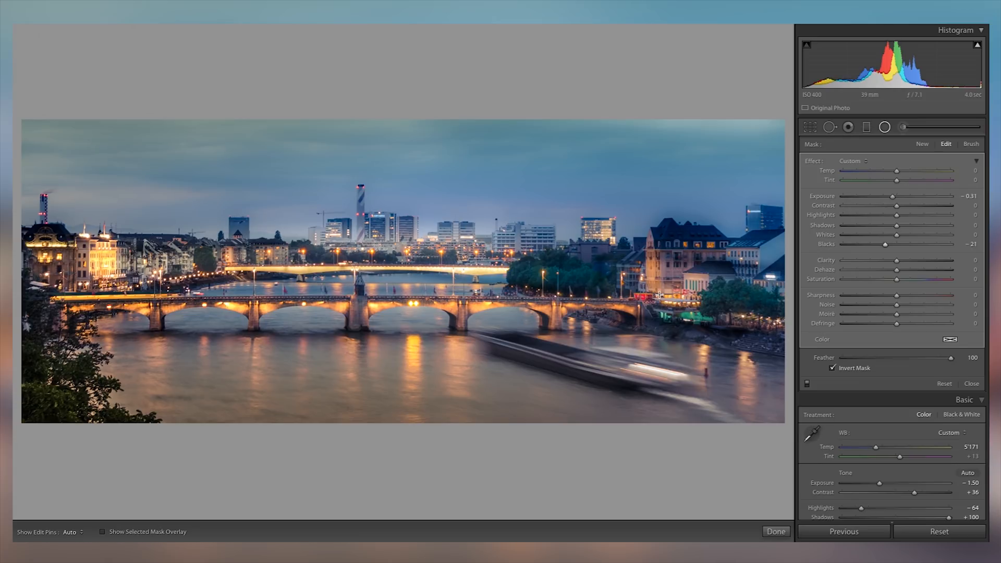
Duplicate the small tree-darkening filter across the right-bank trees and onto the trees behind the far bridge
right_click(526, 264)
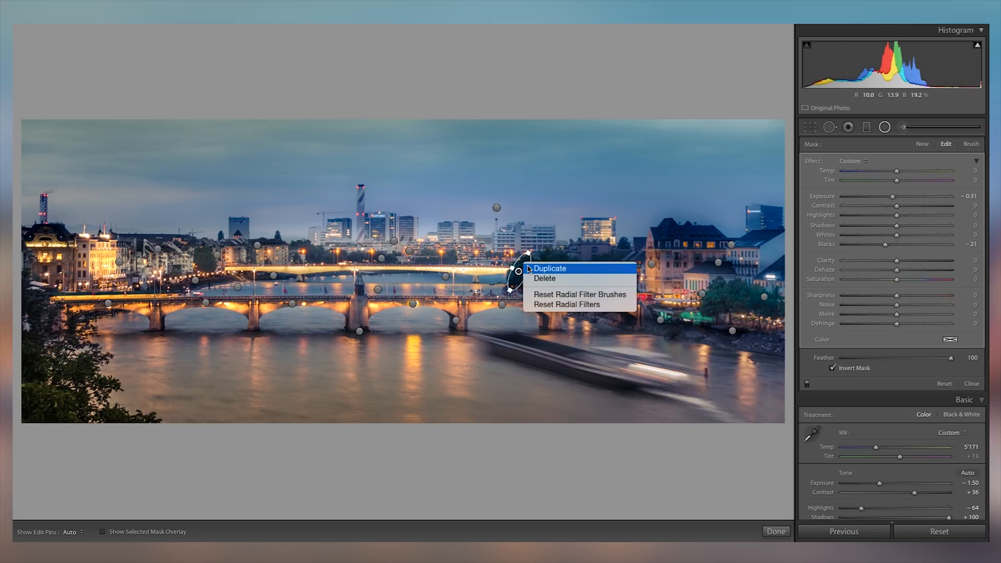
click(528, 269)
drag(521, 271, 732, 291)
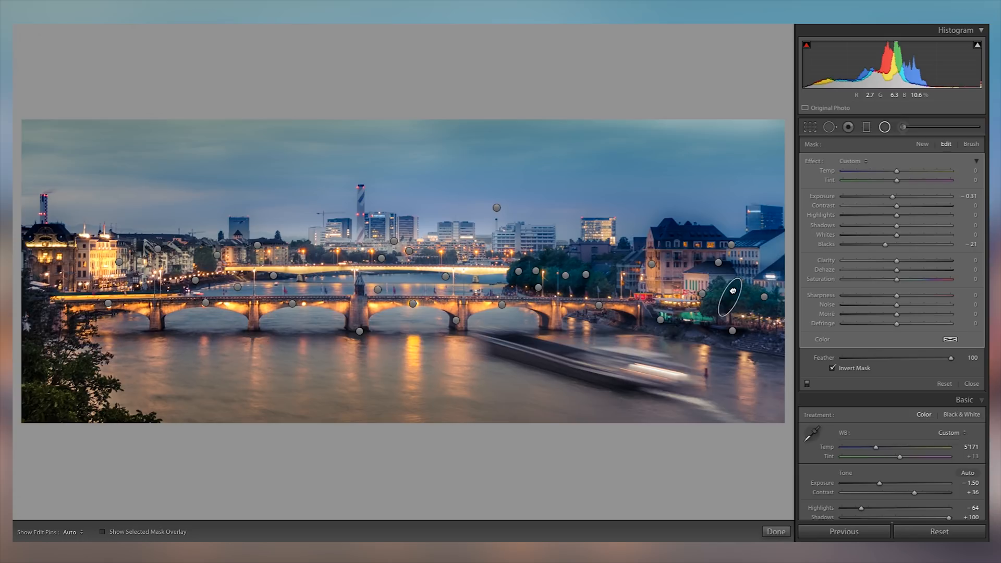
drag(732, 290, 334, 246)
right_click(330, 243)
click(333, 249)
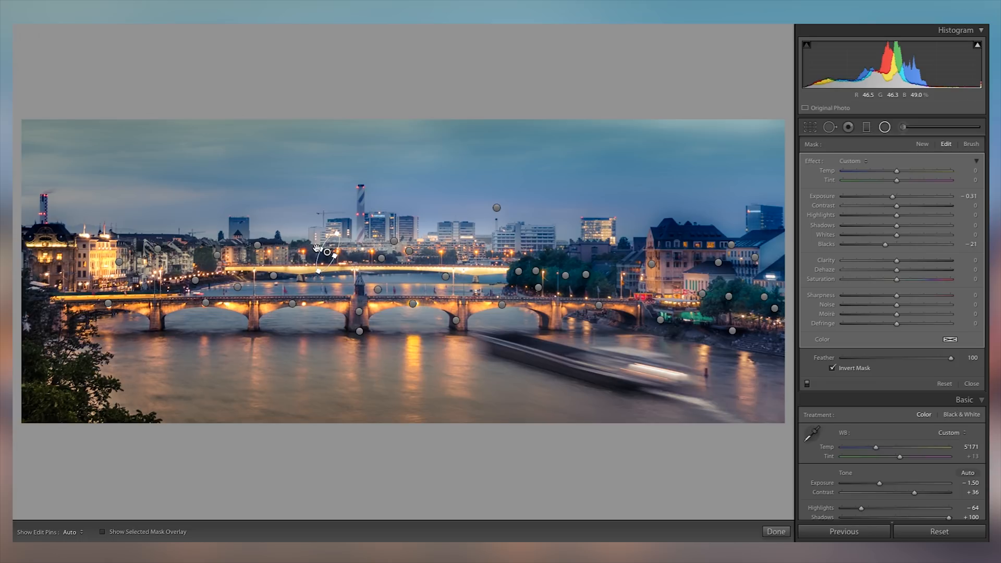
Draw a large radial filter over the right-bank buildings and set Shadows 52, Whites 49 and Temp 16
drag(897, 225, 910, 226)
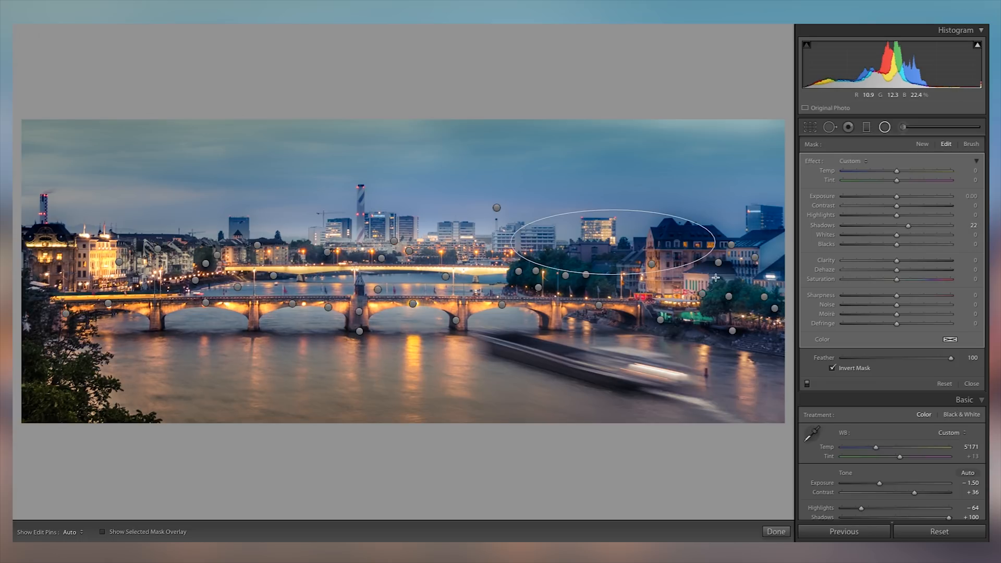
drag(897, 234, 923, 238)
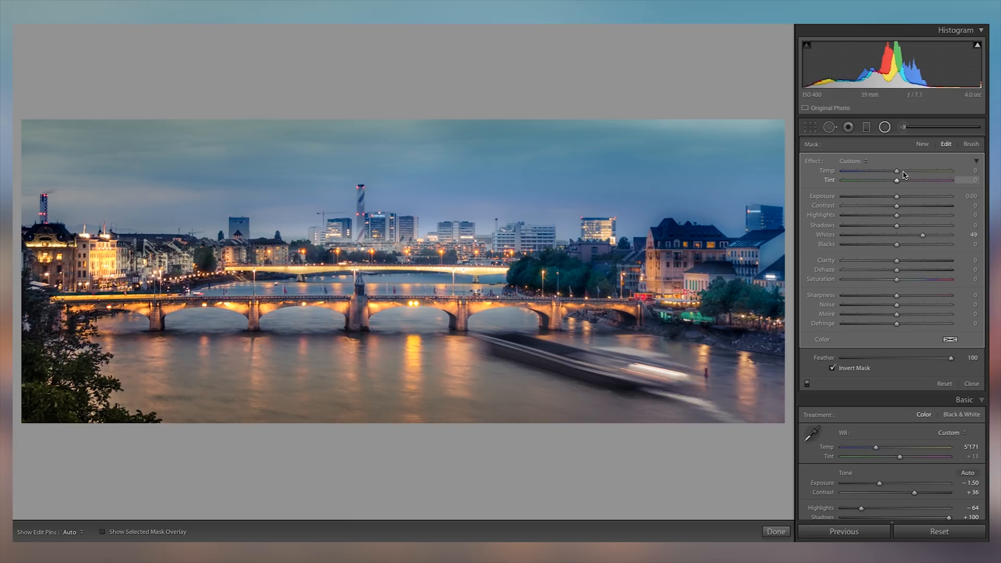
drag(905, 175, 907, 171)
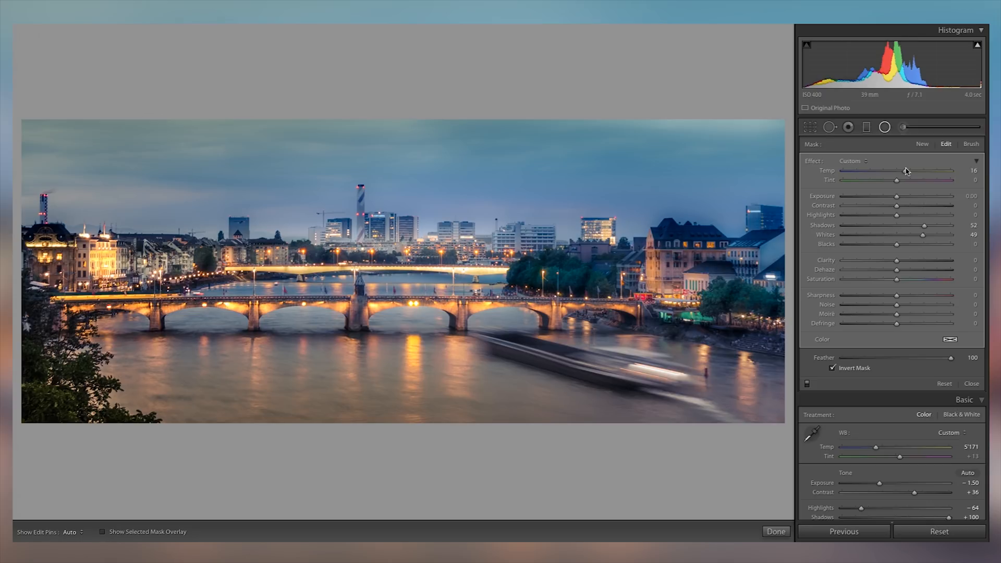
key(Return)
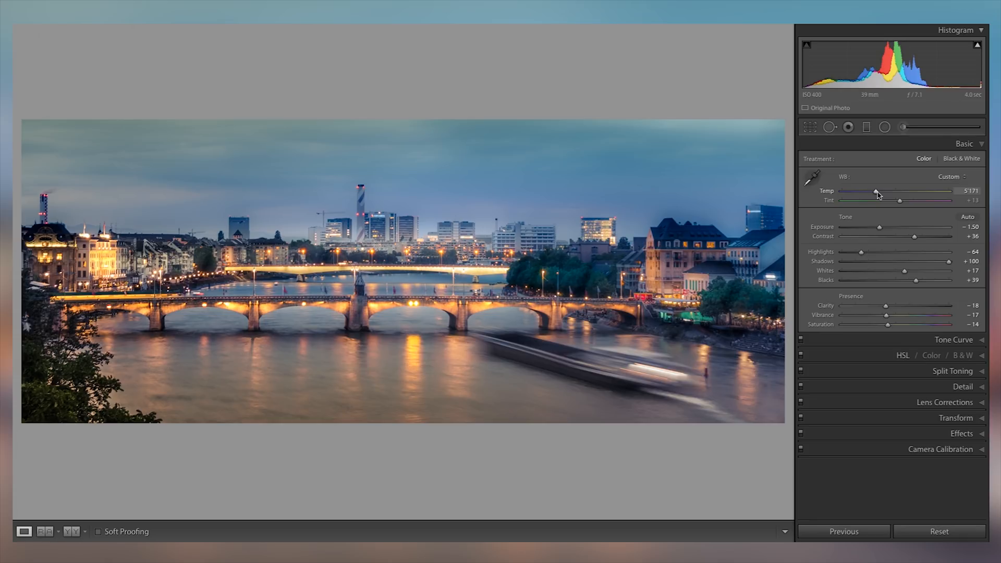
Cool the whole photo's Temp to 4,927 and darken the foreground water with a graduated filter at Exposure −0.35
drag(877, 193, 874, 193)
key(m)
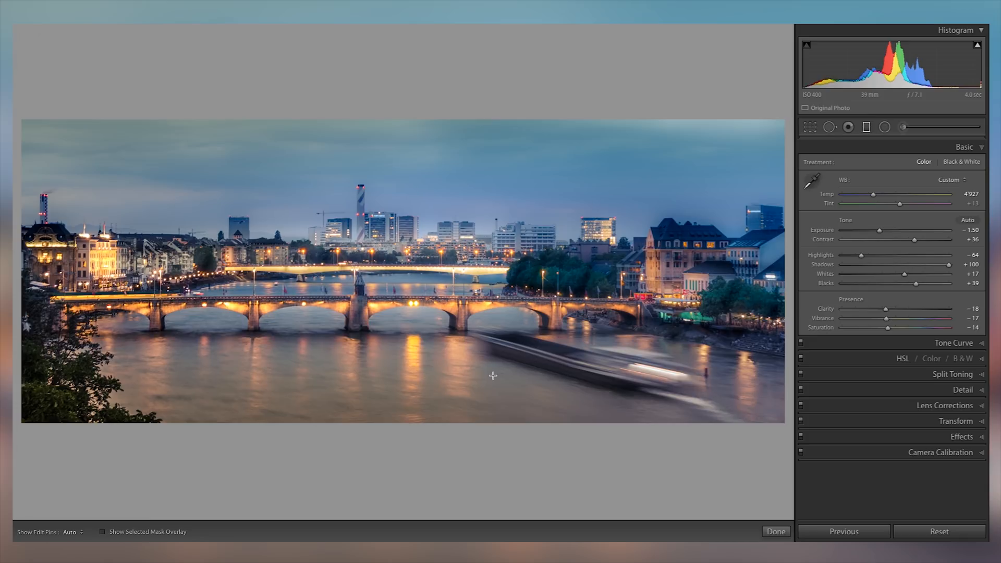
click(511, 170)
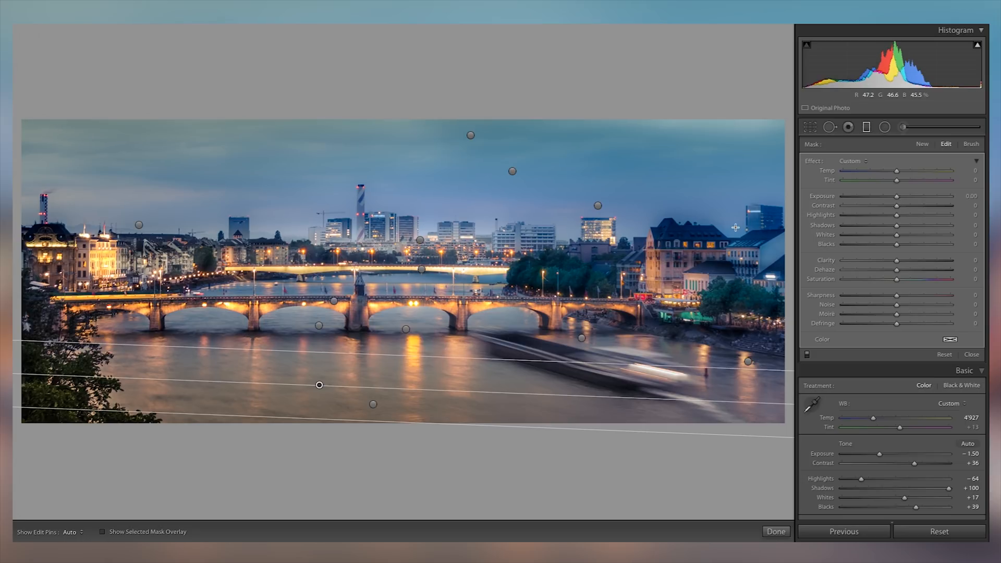
drag(897, 196, 893, 199)
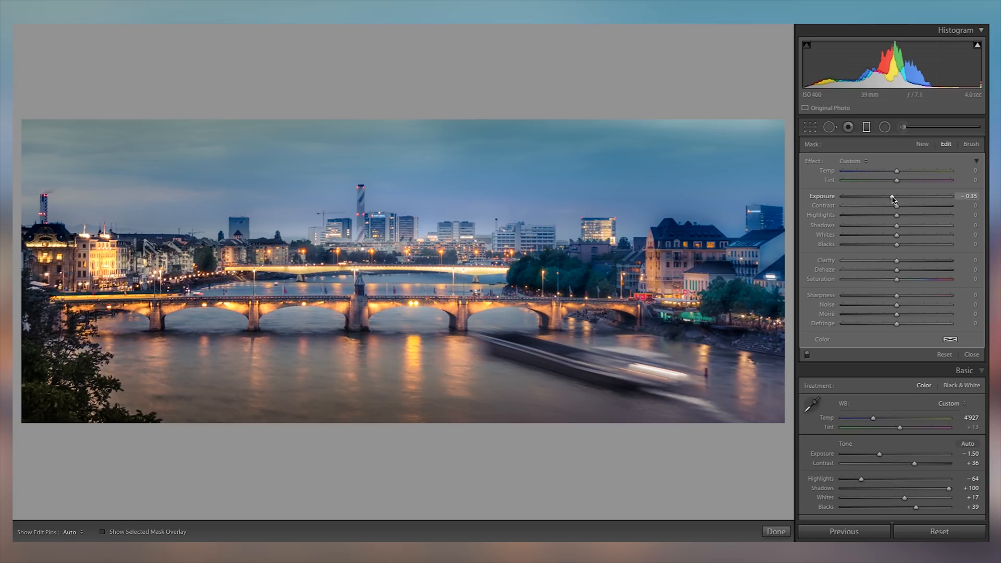
click(921, 144)
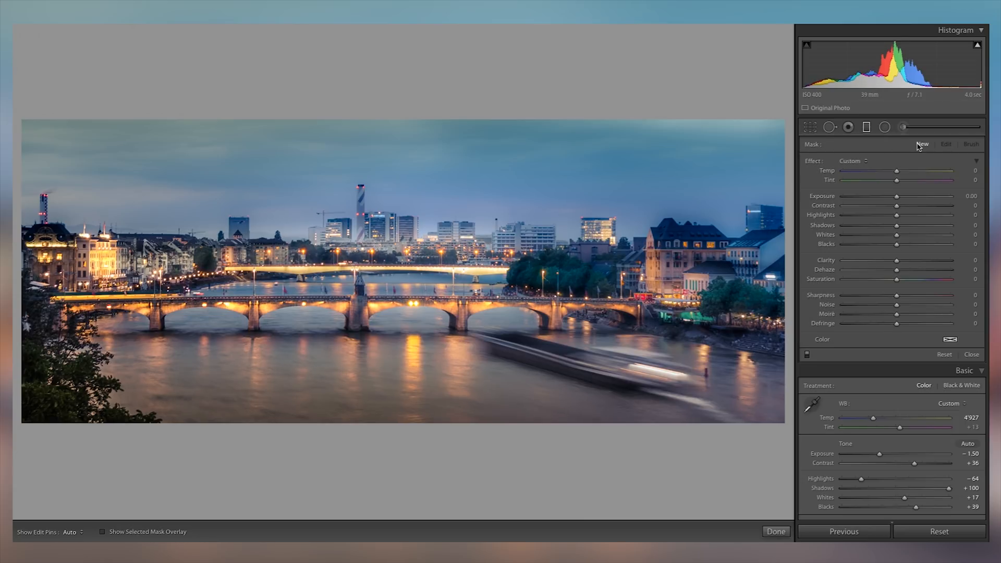
Add a warm radial glow with Temp 66 and Whites 63 on the lights by the right-bank trees
click(885, 127)
click(931, 235)
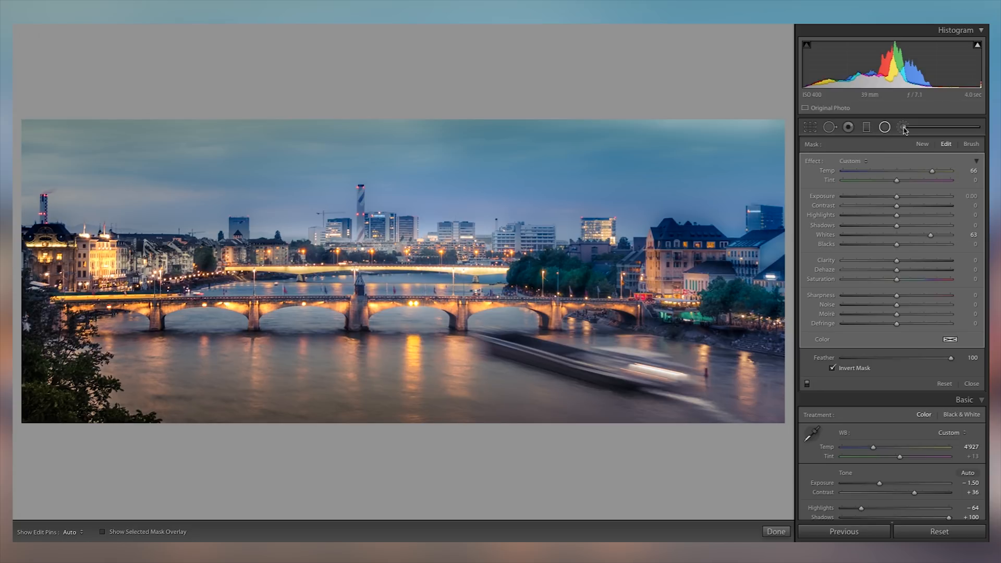
Compare the photo with and without the radial filters, checking the left-bank buildings, the trees and the bridge
click(807, 385)
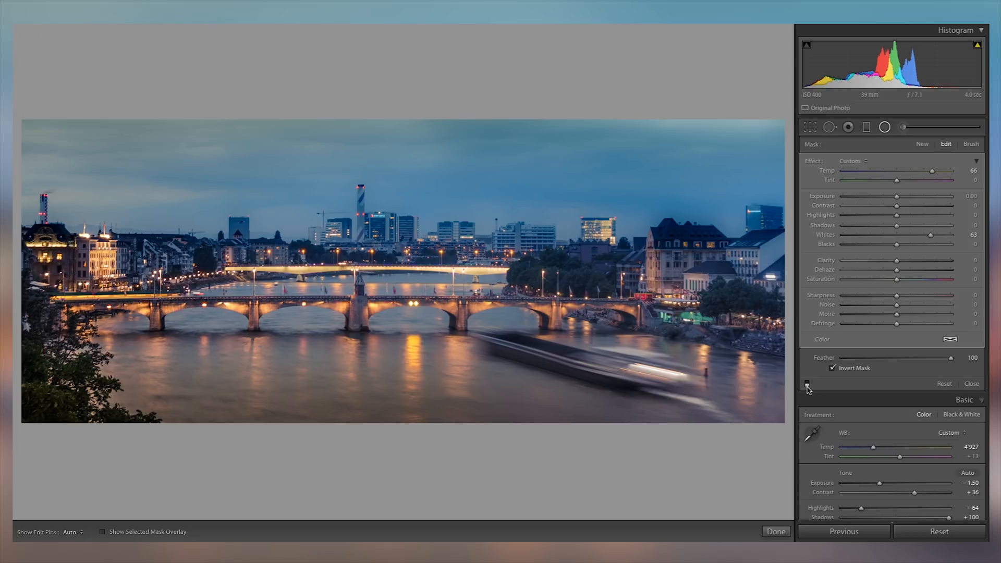
click(807, 385)
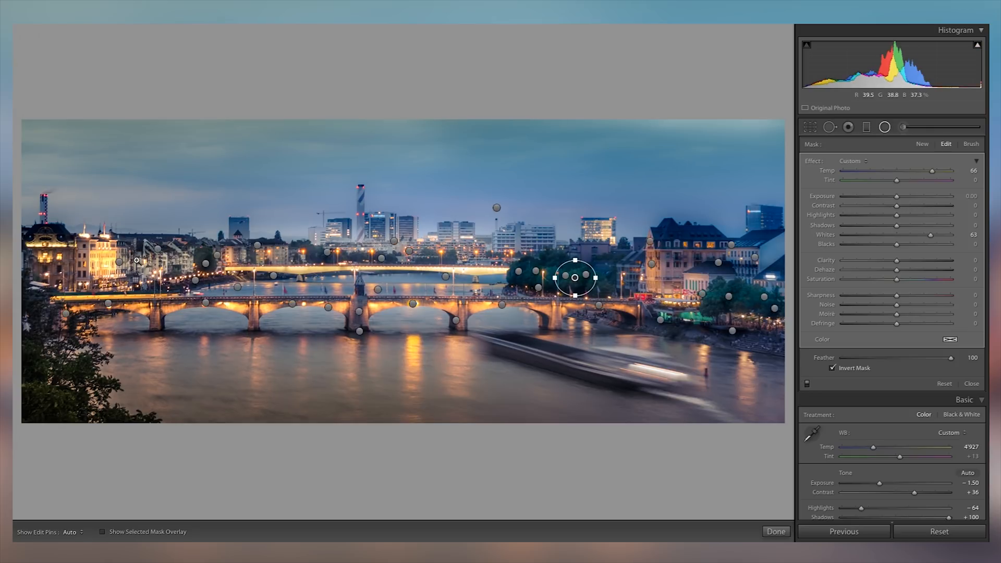
click(136, 260)
drag(572, 265, 514, 298)
click(514, 299)
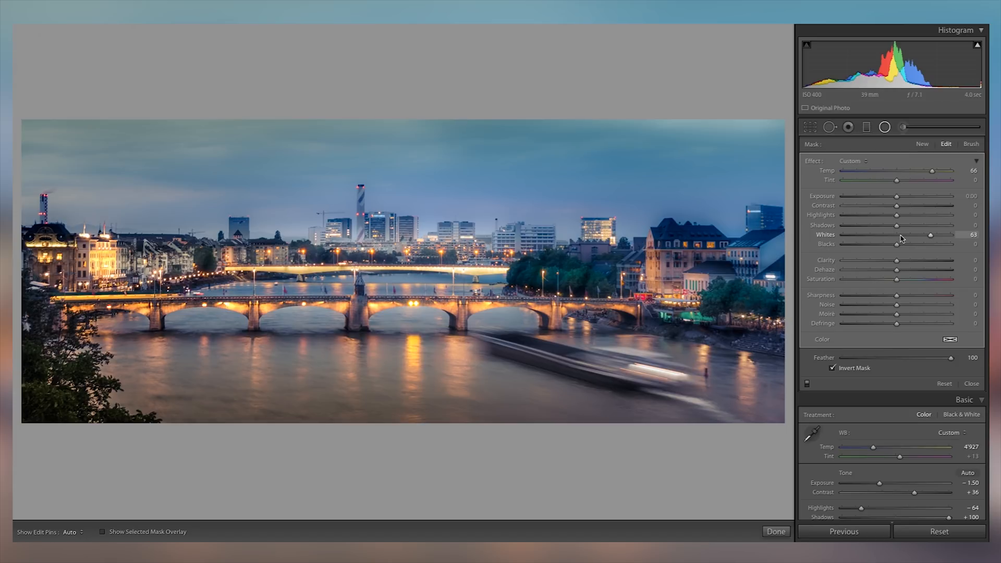
click(806, 384)
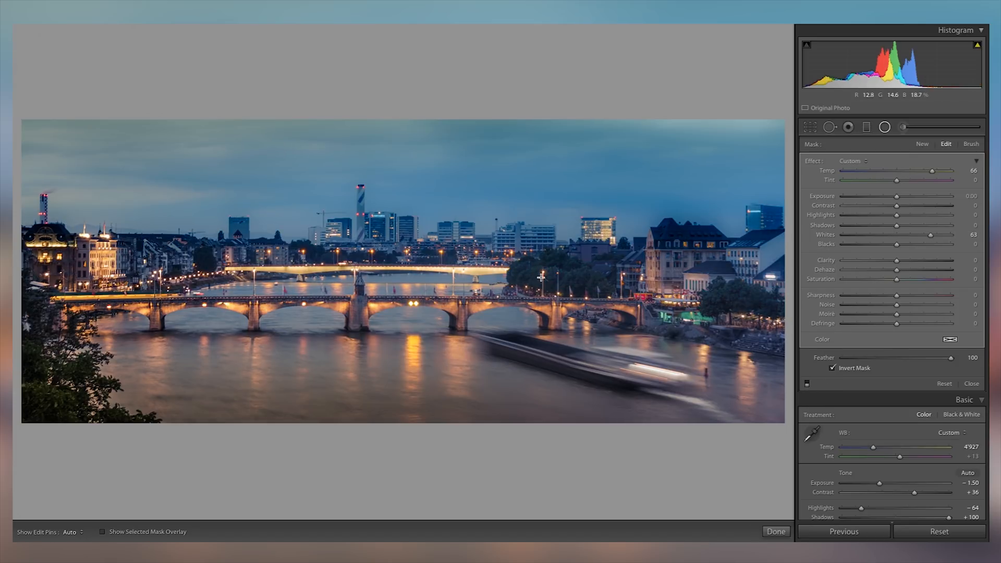
click(807, 385)
Prepare a new radial filter with Whites 63 and neutral Temp, viewing the high-rises behind the far bridge up close
click(382, 258)
right_click(381, 258)
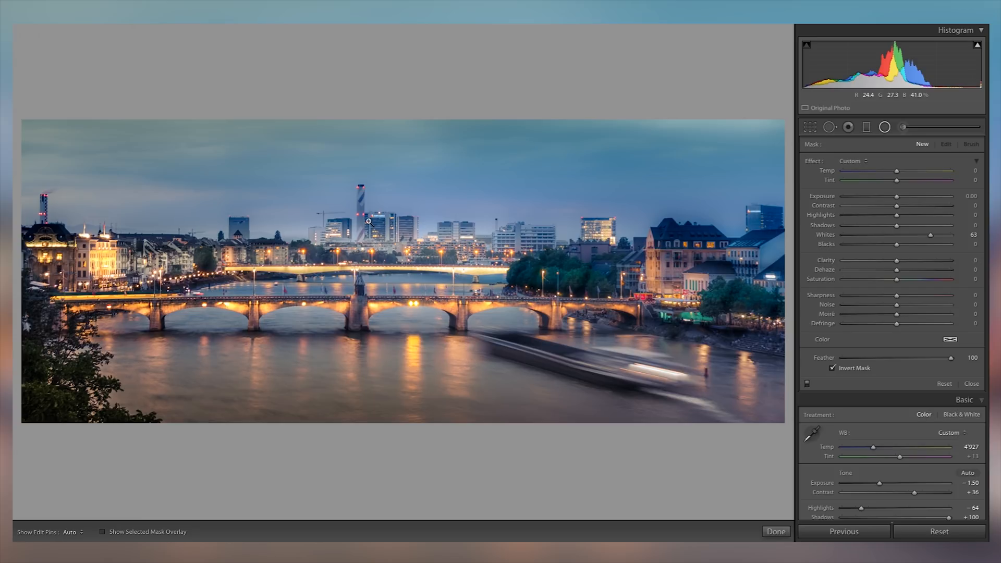
key(z)
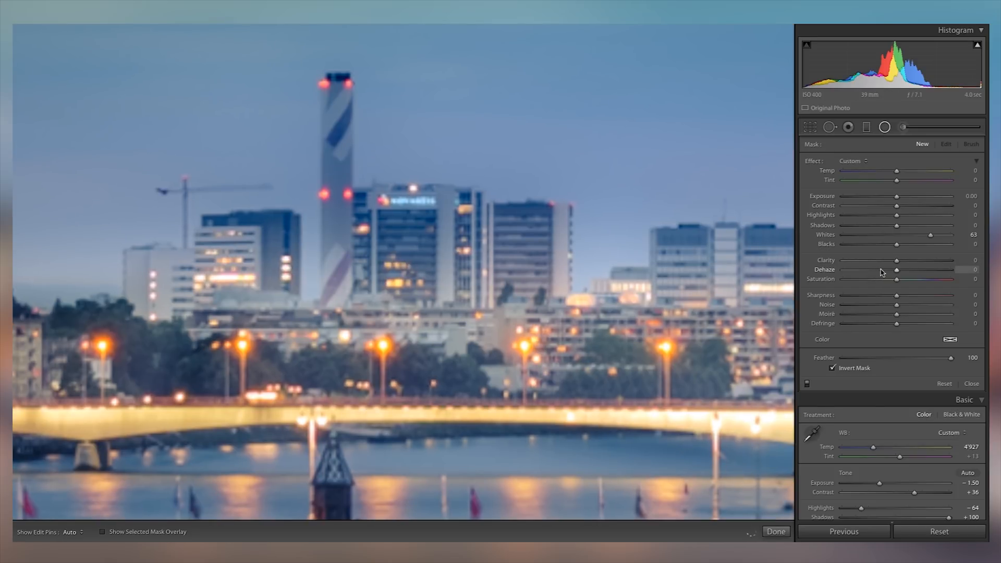